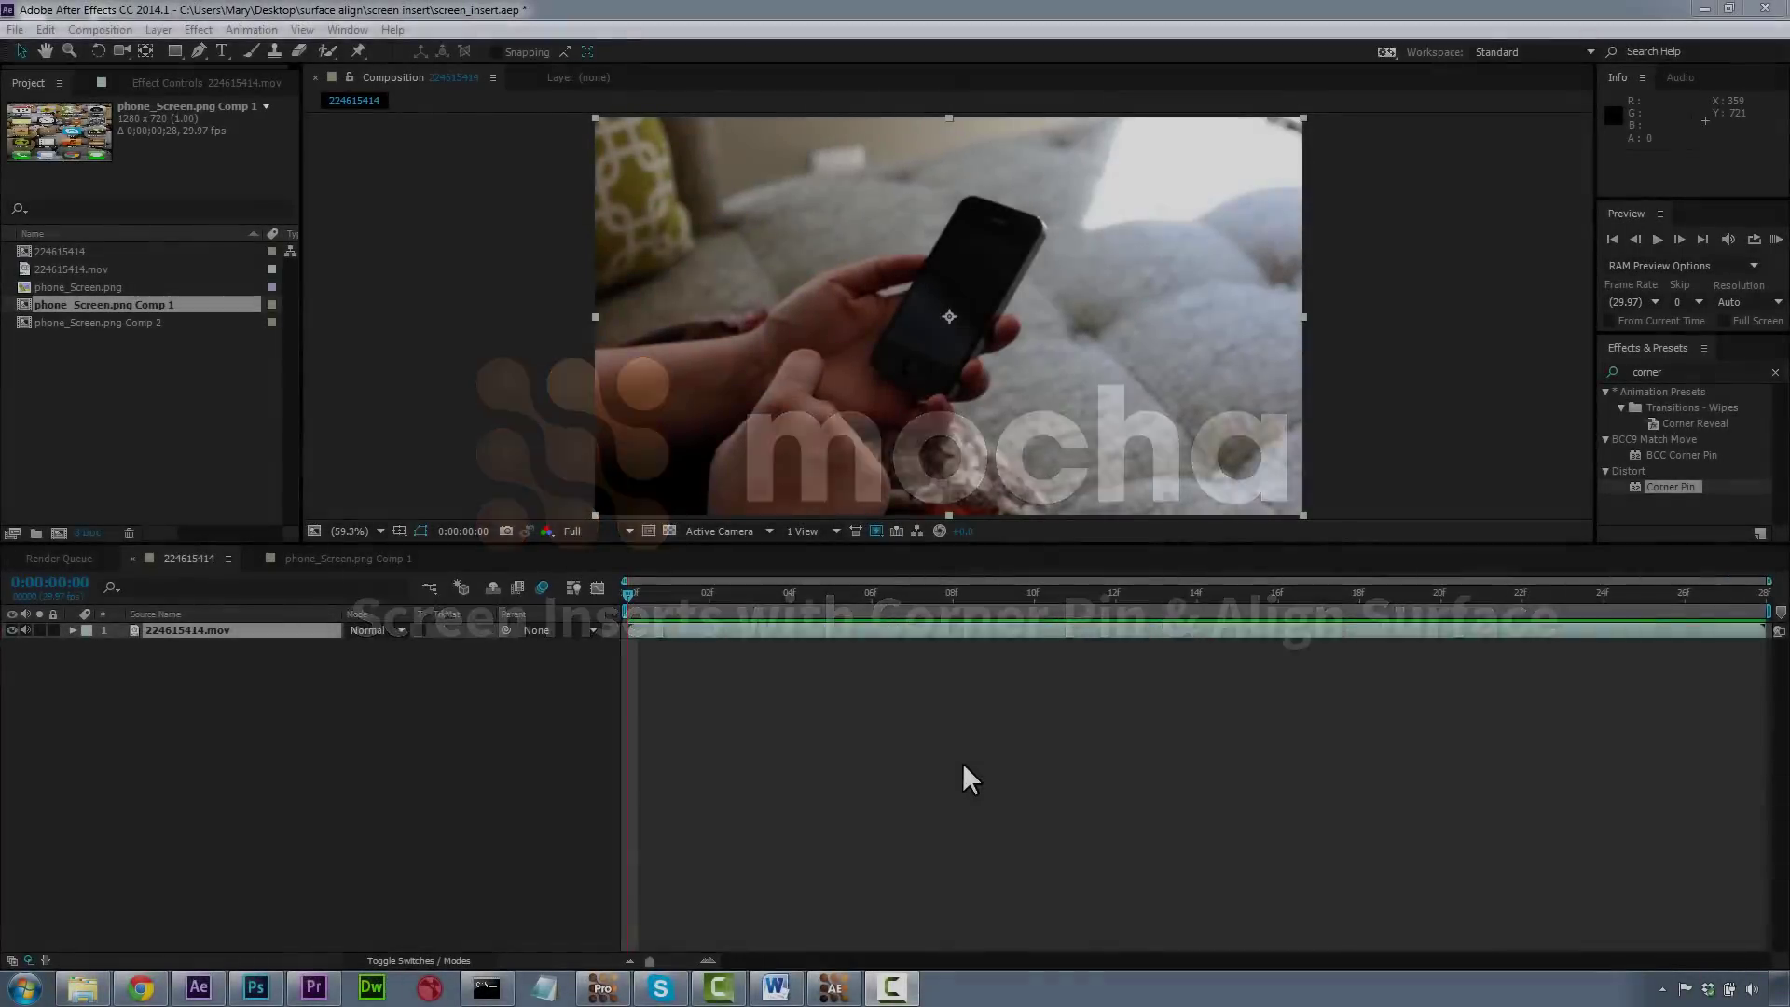
Step: Copy the mocha tracking data to the clipboard and return to After Effects
{"action": "left_click", "coordinate": [1201, 824]}
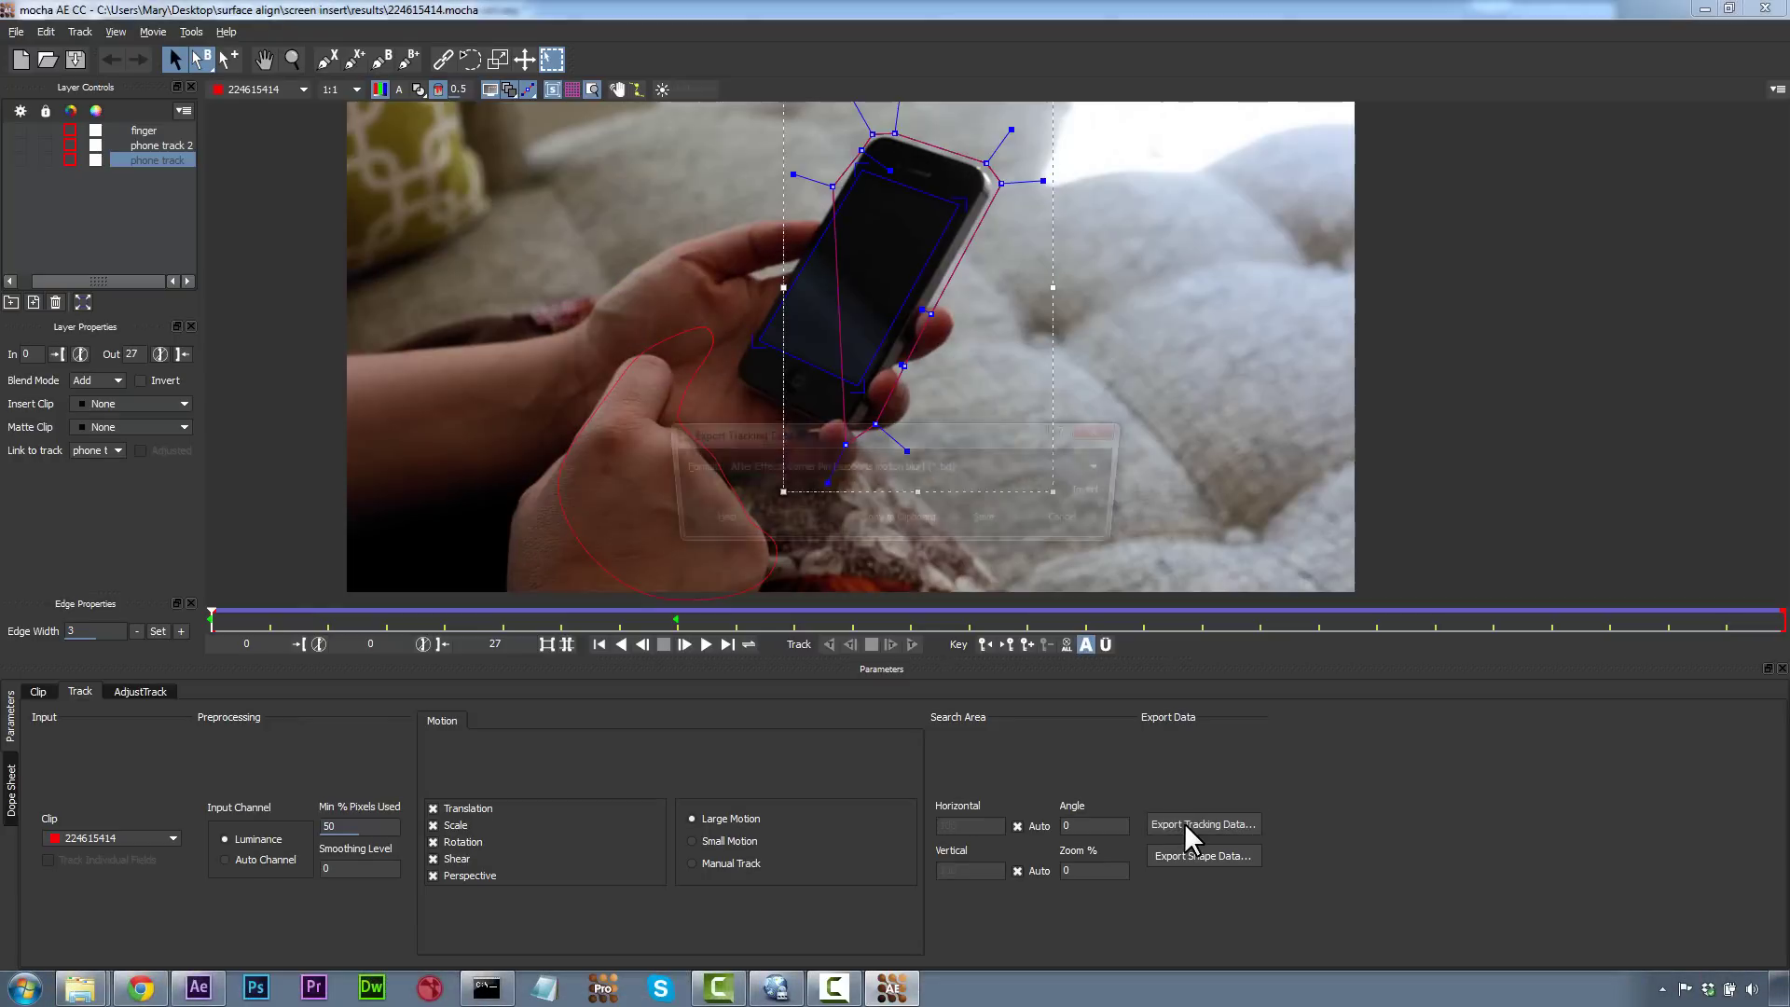
{"action": "left_click", "coordinate": [881, 522]}
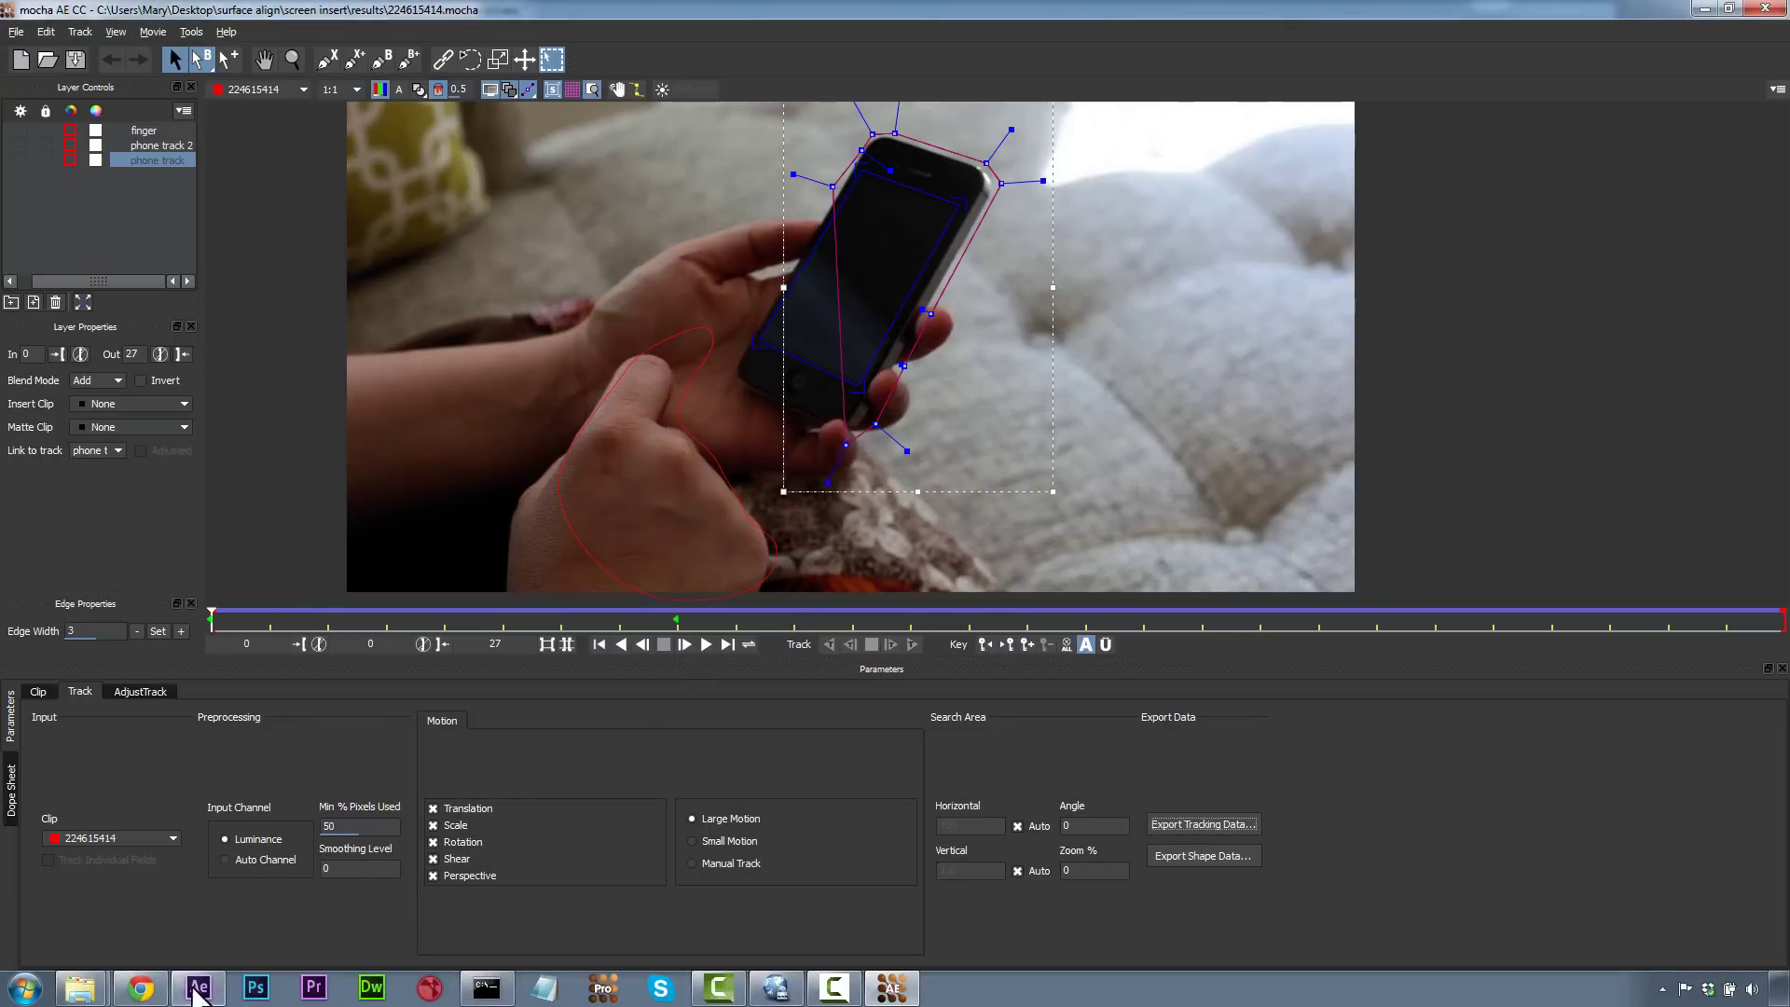
{"action": "left_click", "coordinate": [194, 990]}
Step: Paste the tracking keyframes onto phone_Screen.png and play back the result
{"action": "left_click", "coordinate": [203, 634]}
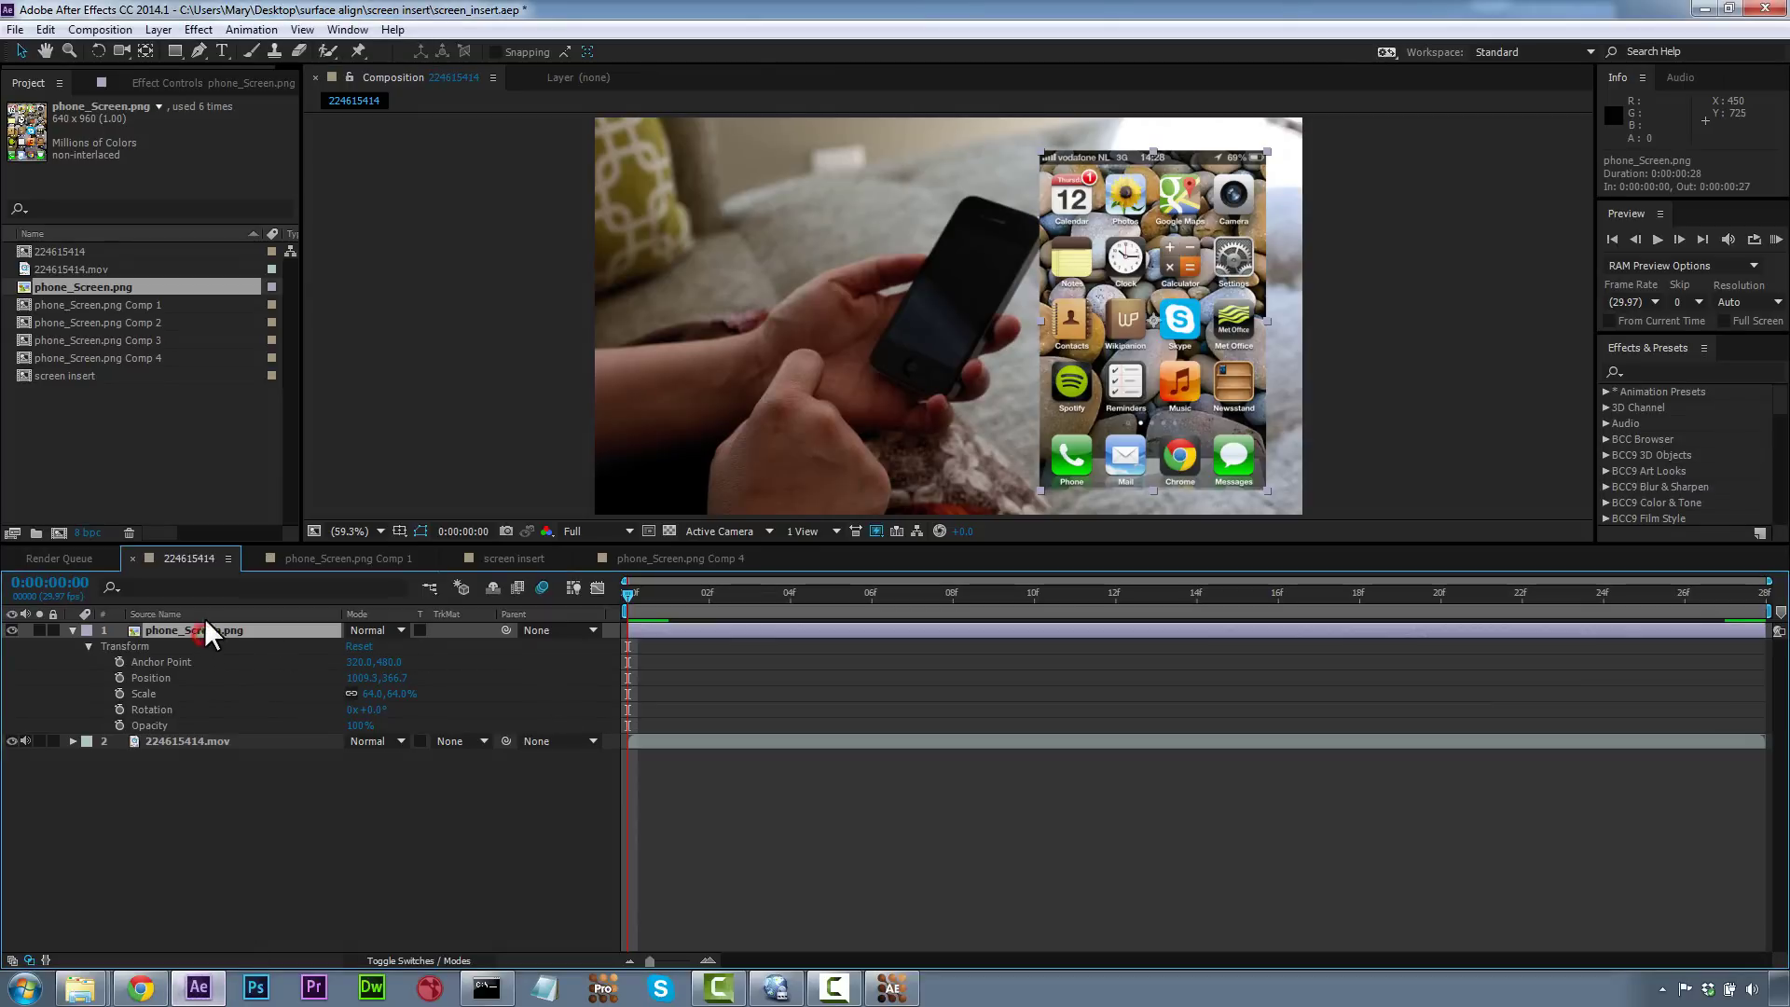
{"action": "left_click", "coordinate": [45, 28]}
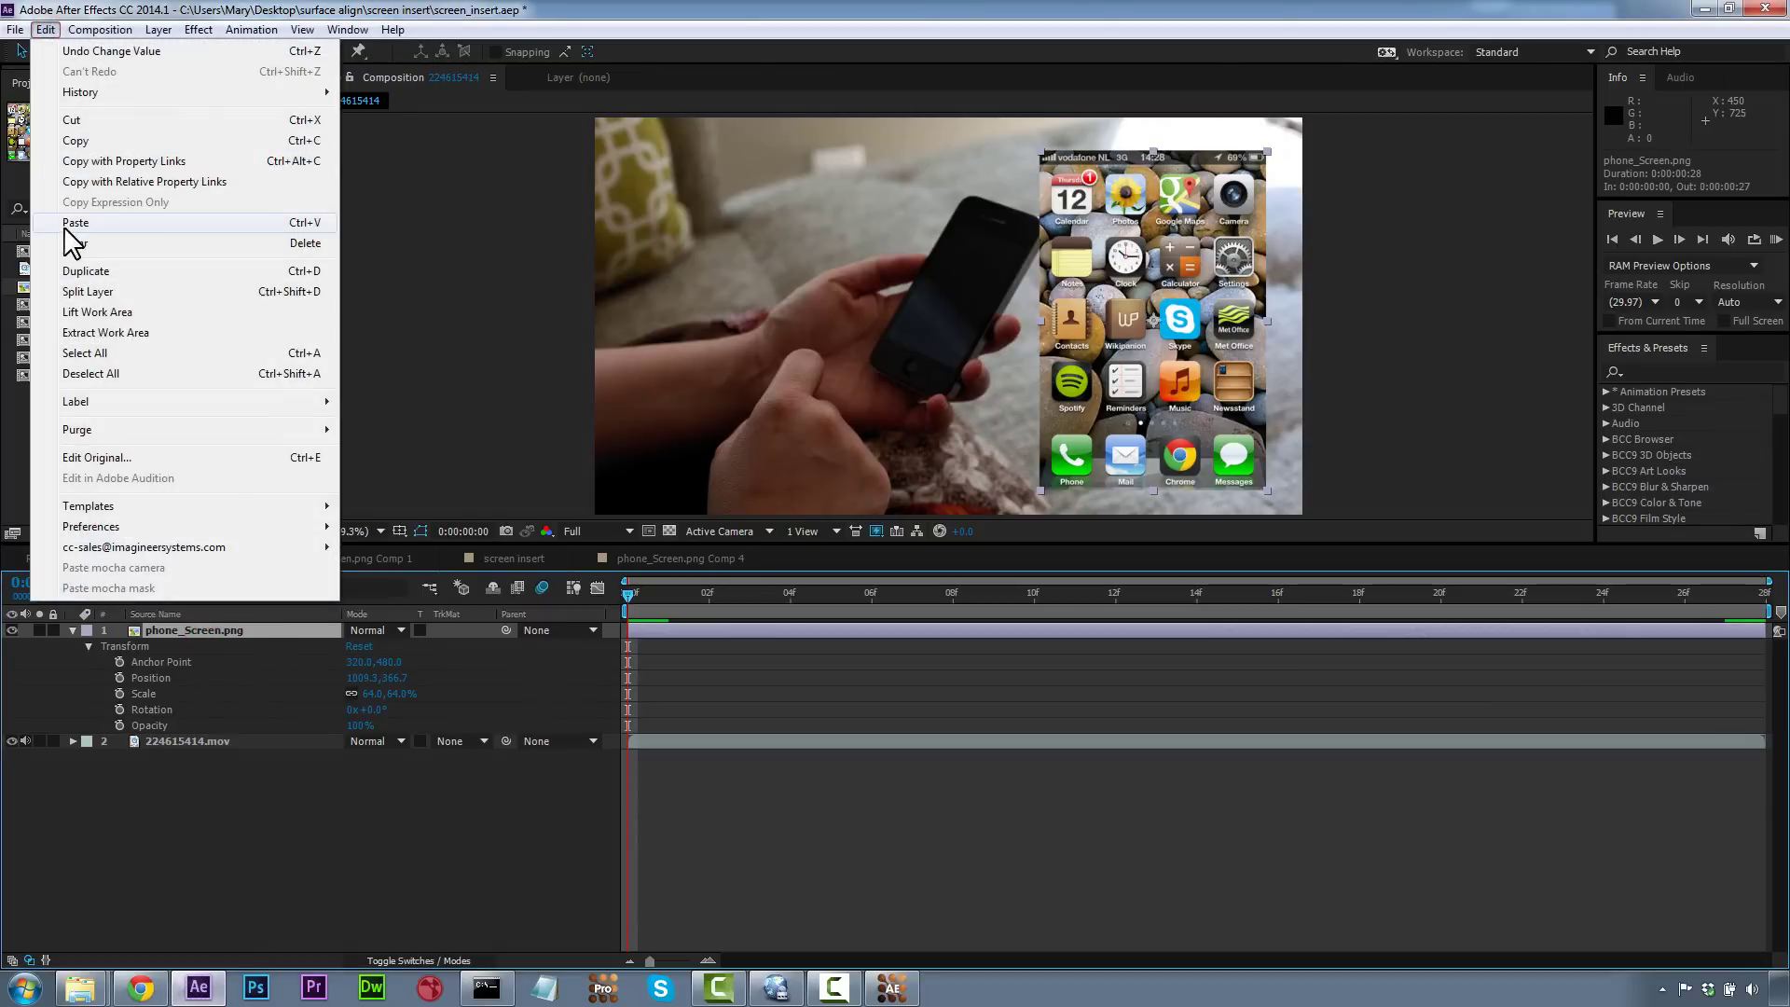
{"action": "left_click", "coordinate": [75, 223]}
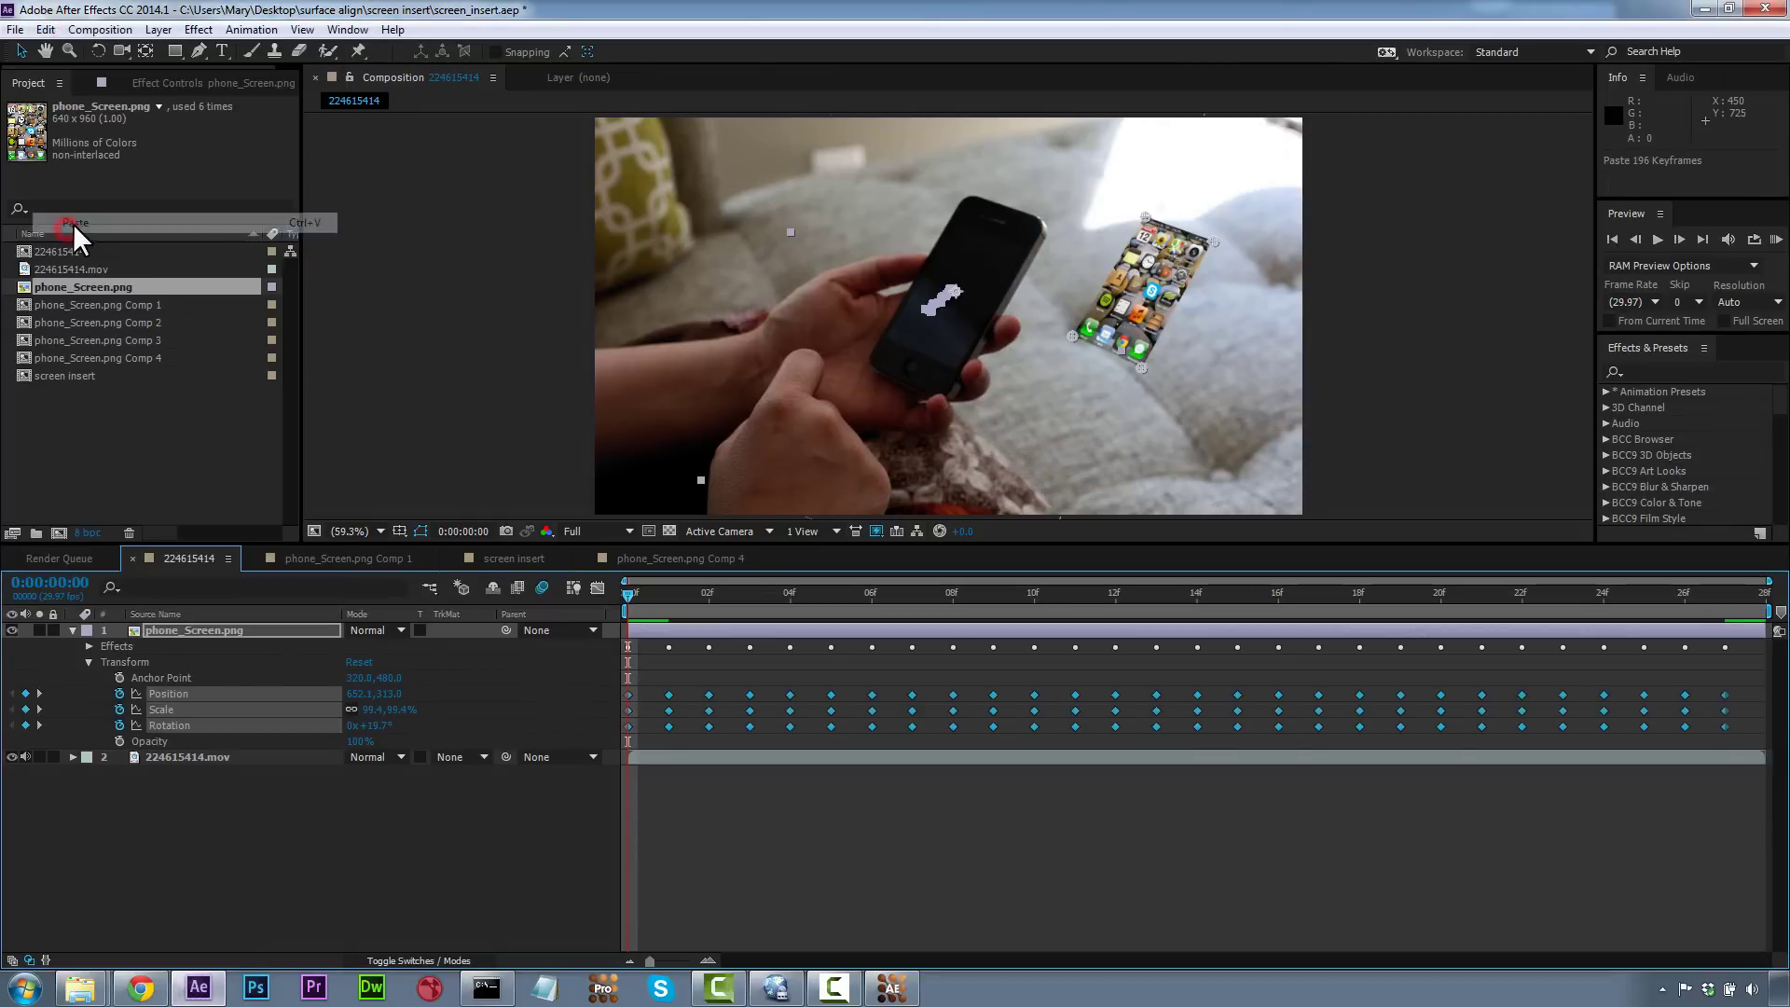
{"action": "left_click", "coordinate": [1658, 240]}
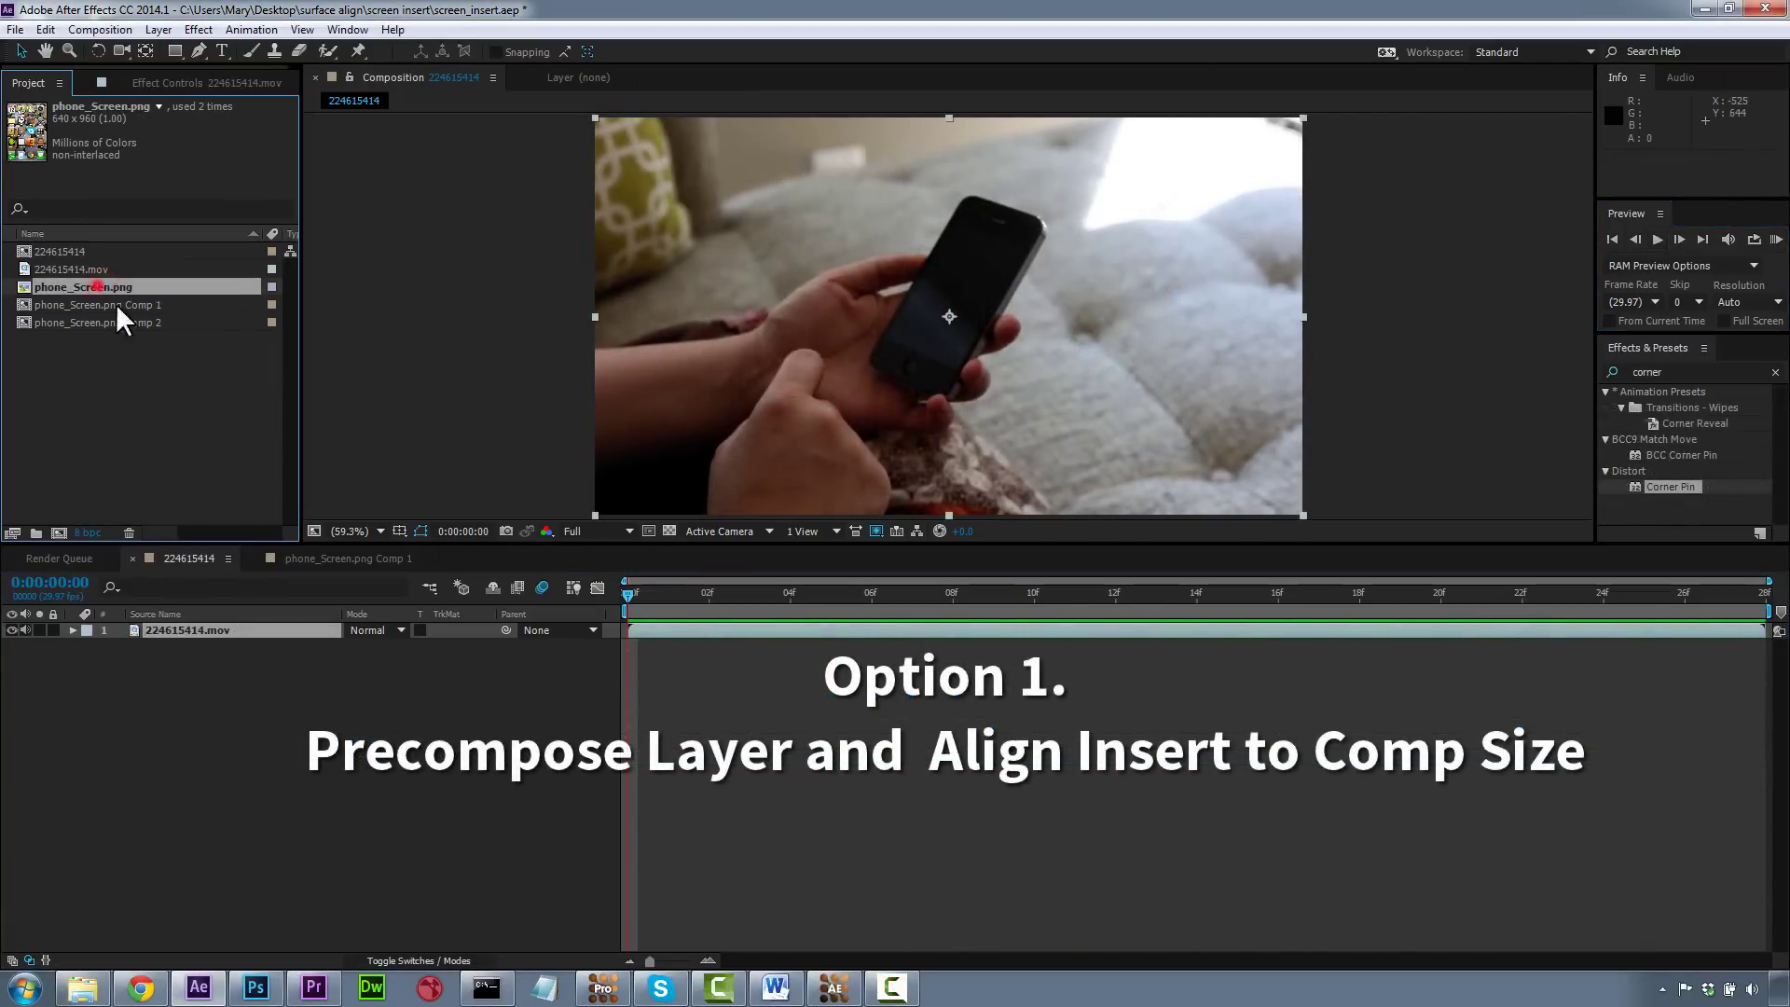
Step: Add phone_Screen.png above 224615414.mov and select the footage layer for mocha AE tracking
{"action": "left_click_drag", "start_coordinate": [102, 289], "coordinate": [229, 620]}
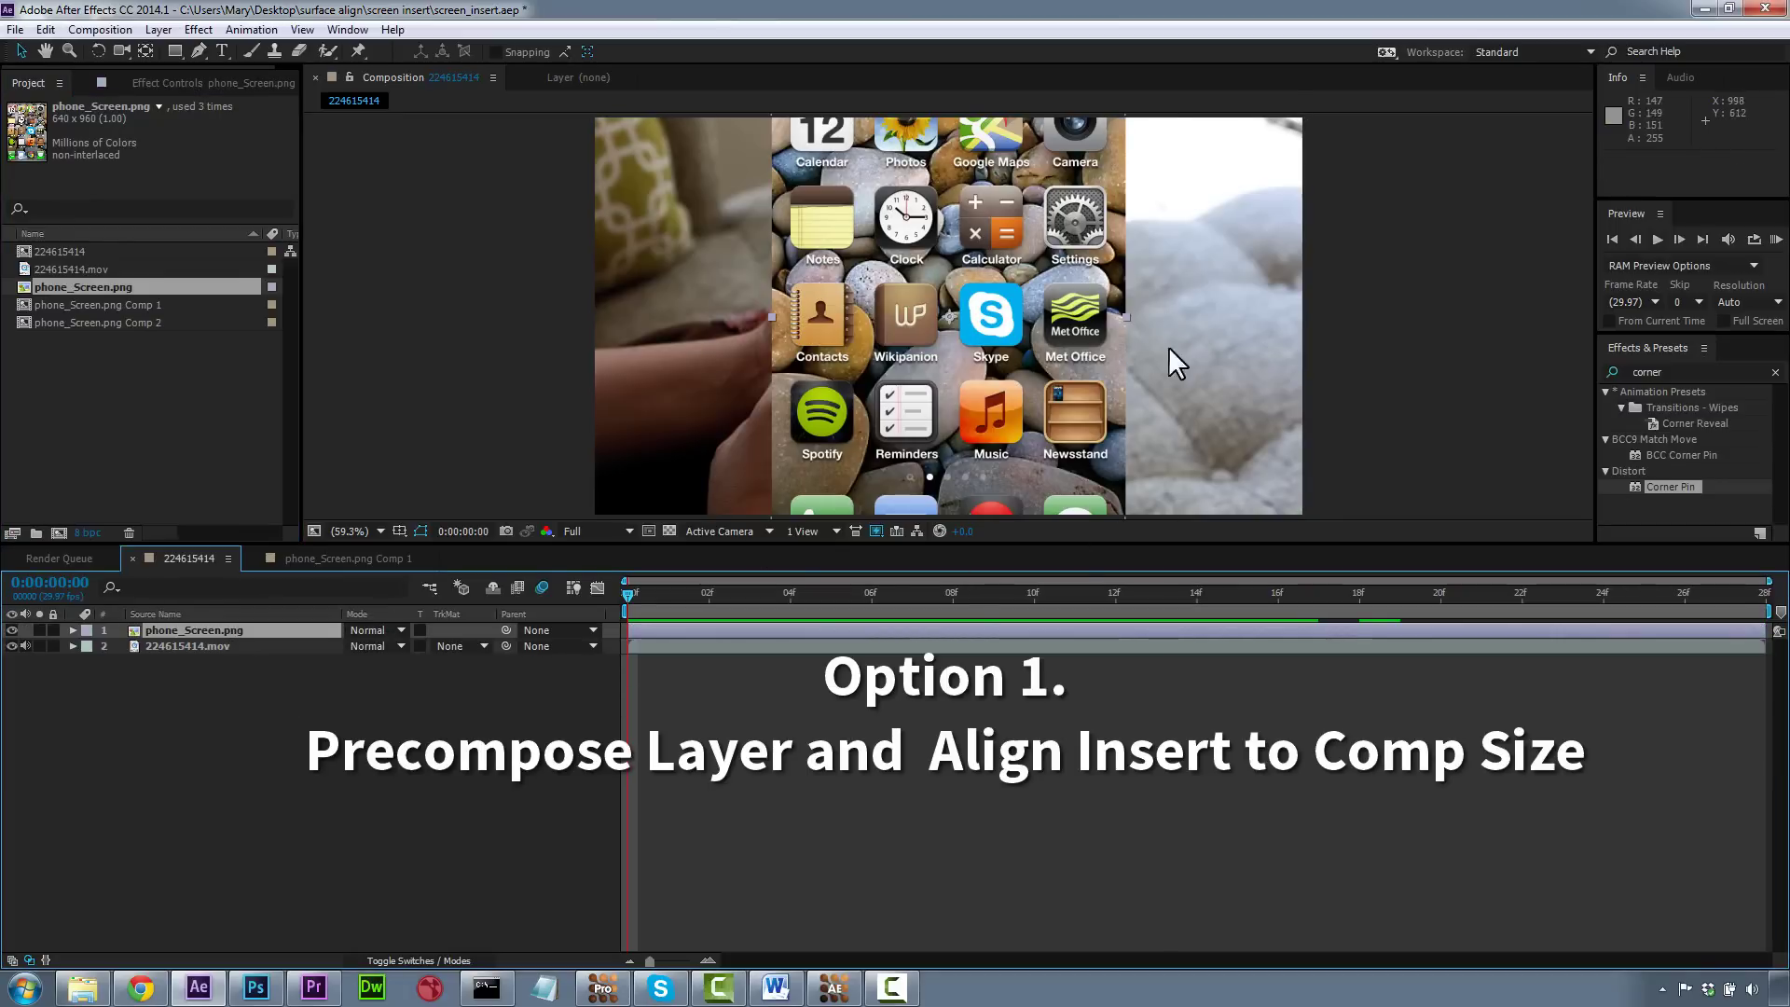
{"action": "left_click_drag", "start_coordinate": [650, 591], "coordinate": [507, 587]}
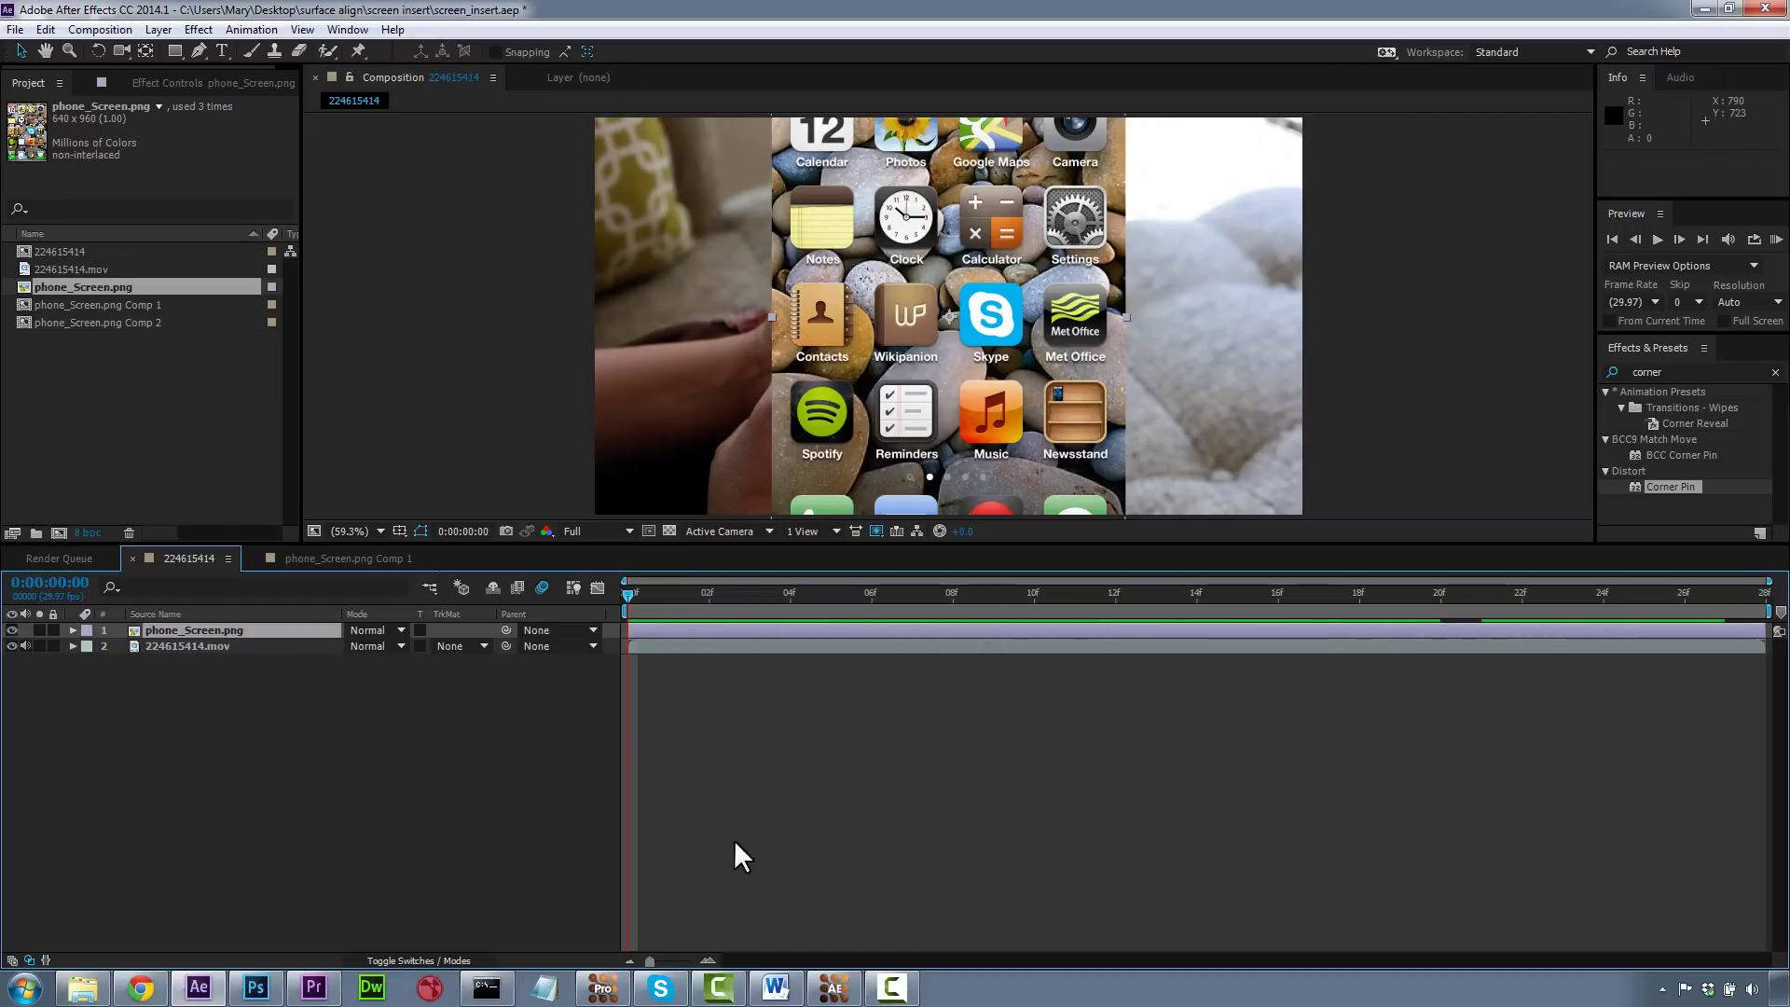
{"action": "left_click", "coordinate": [194, 645]}
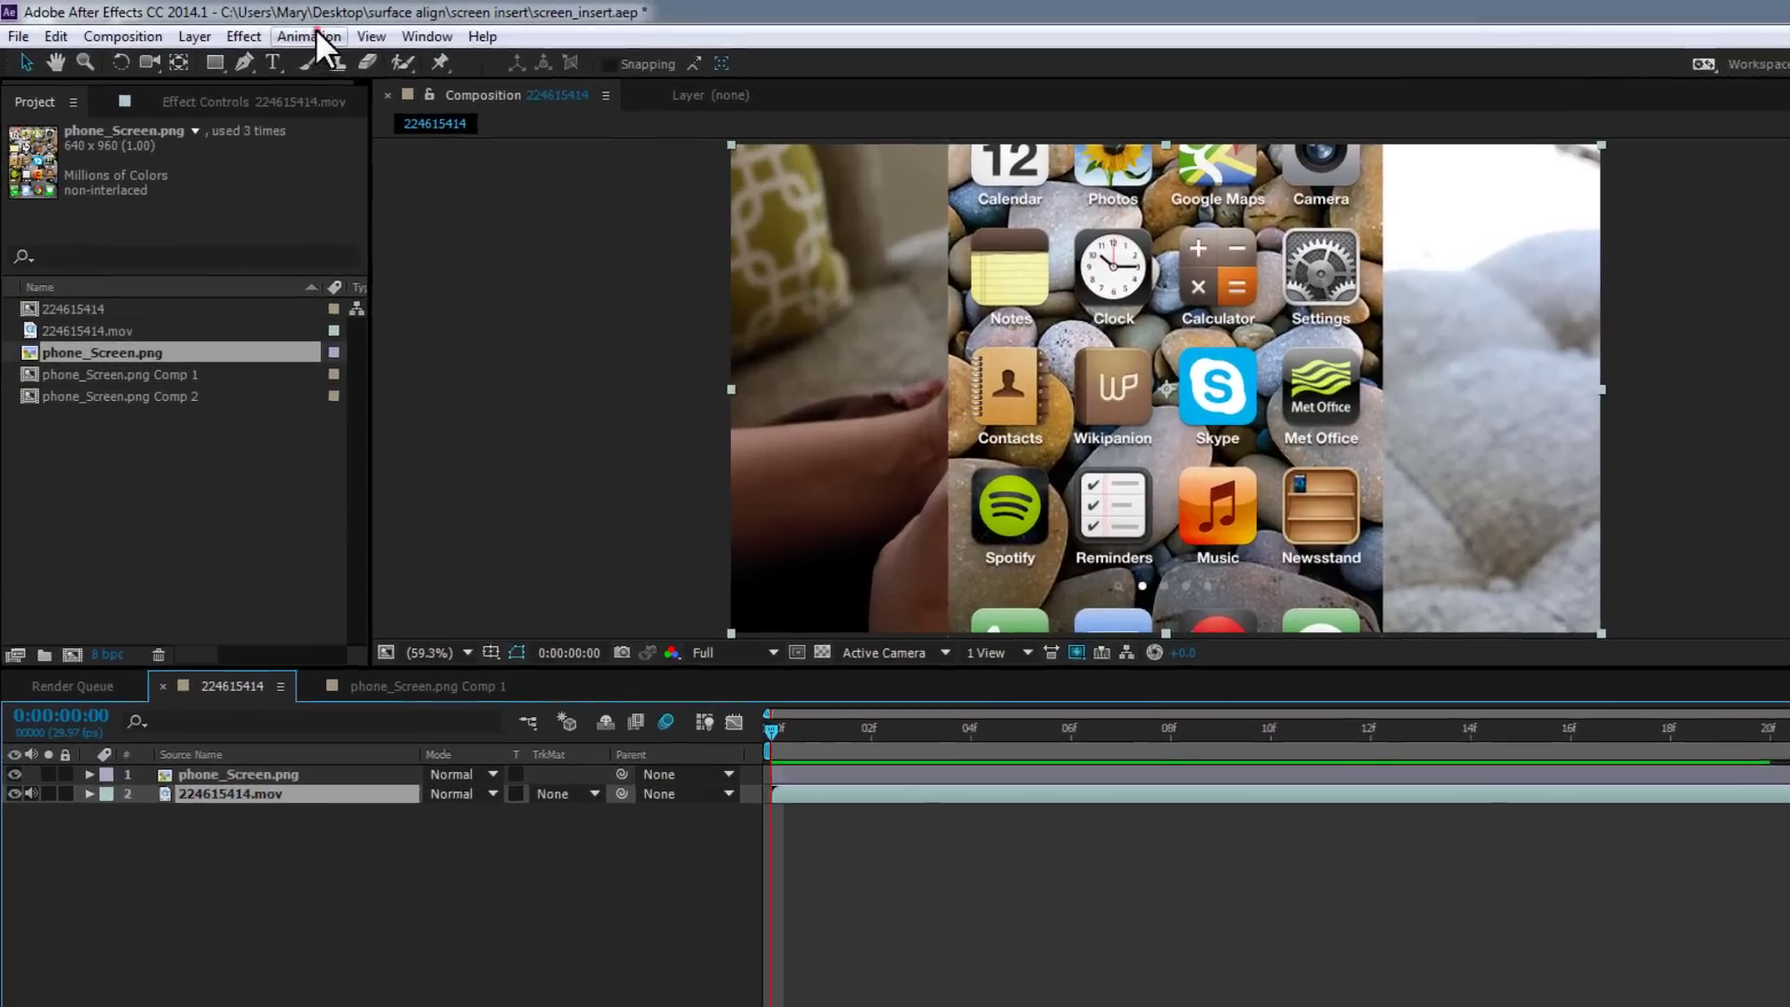
{"action": "left_click", "coordinate": [251, 29]}
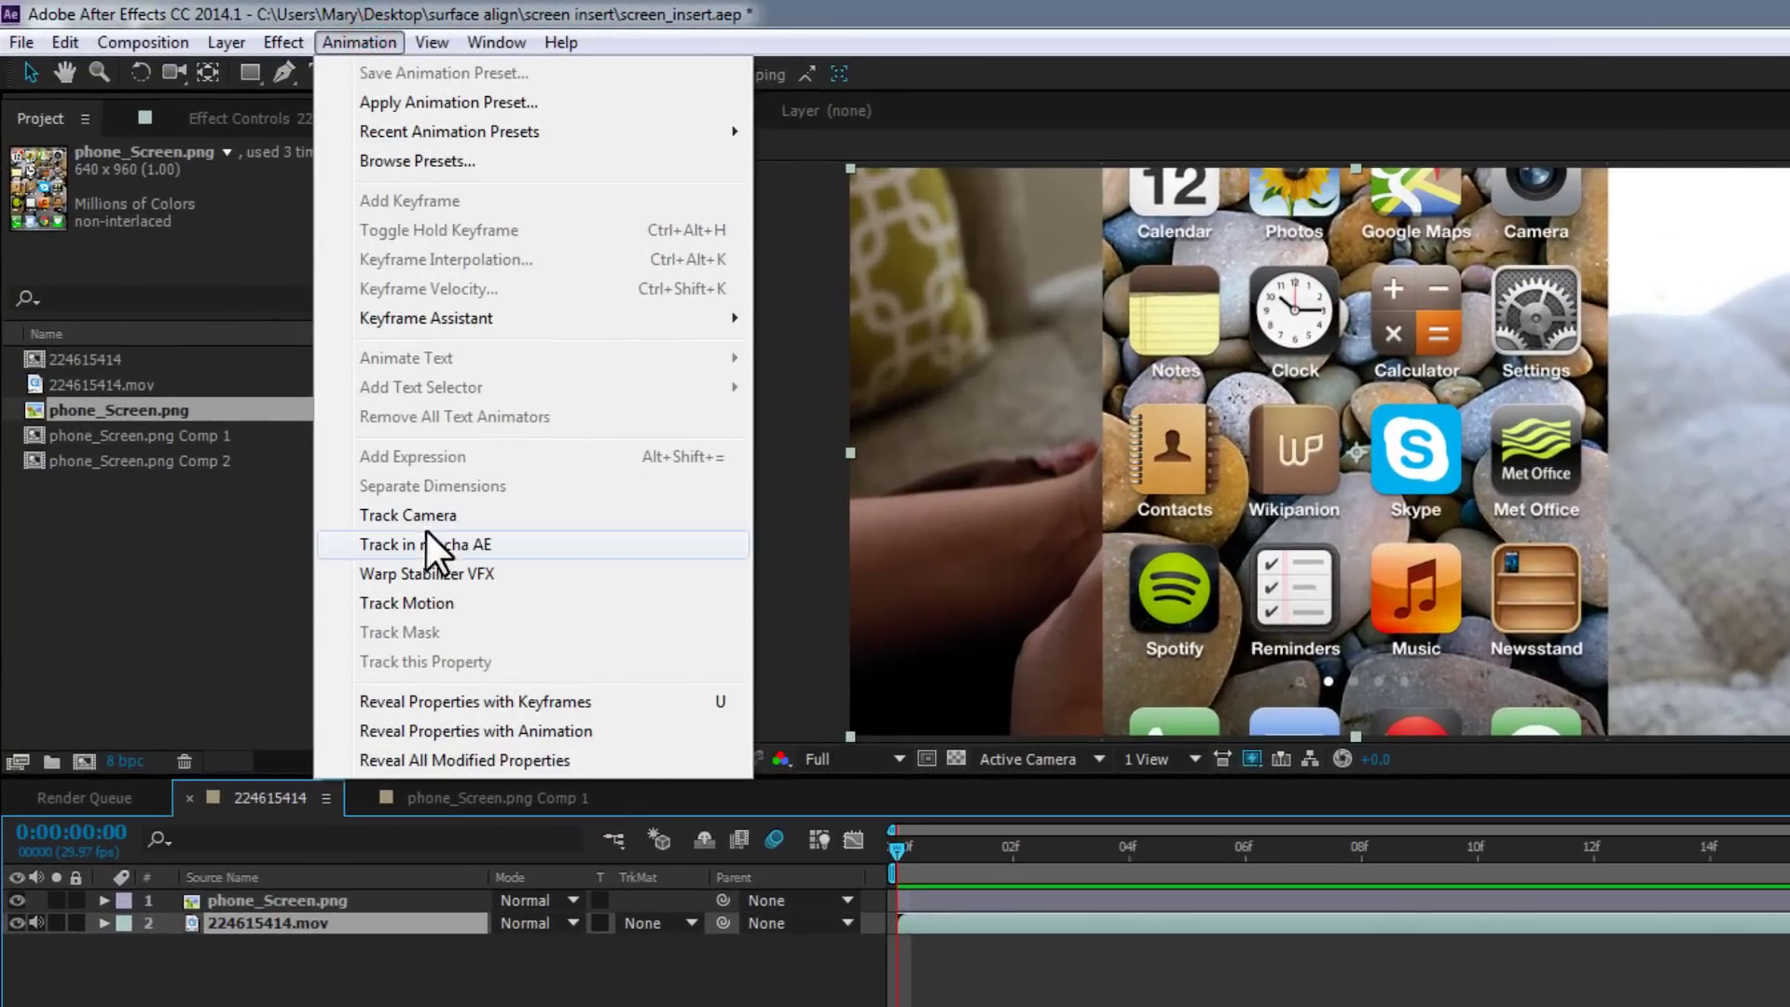
Step: Send the footage to mocha AE and copy the phone track as Corner Pin [supports motion blur] data
{"action": "left_click", "coordinate": [399, 552]}
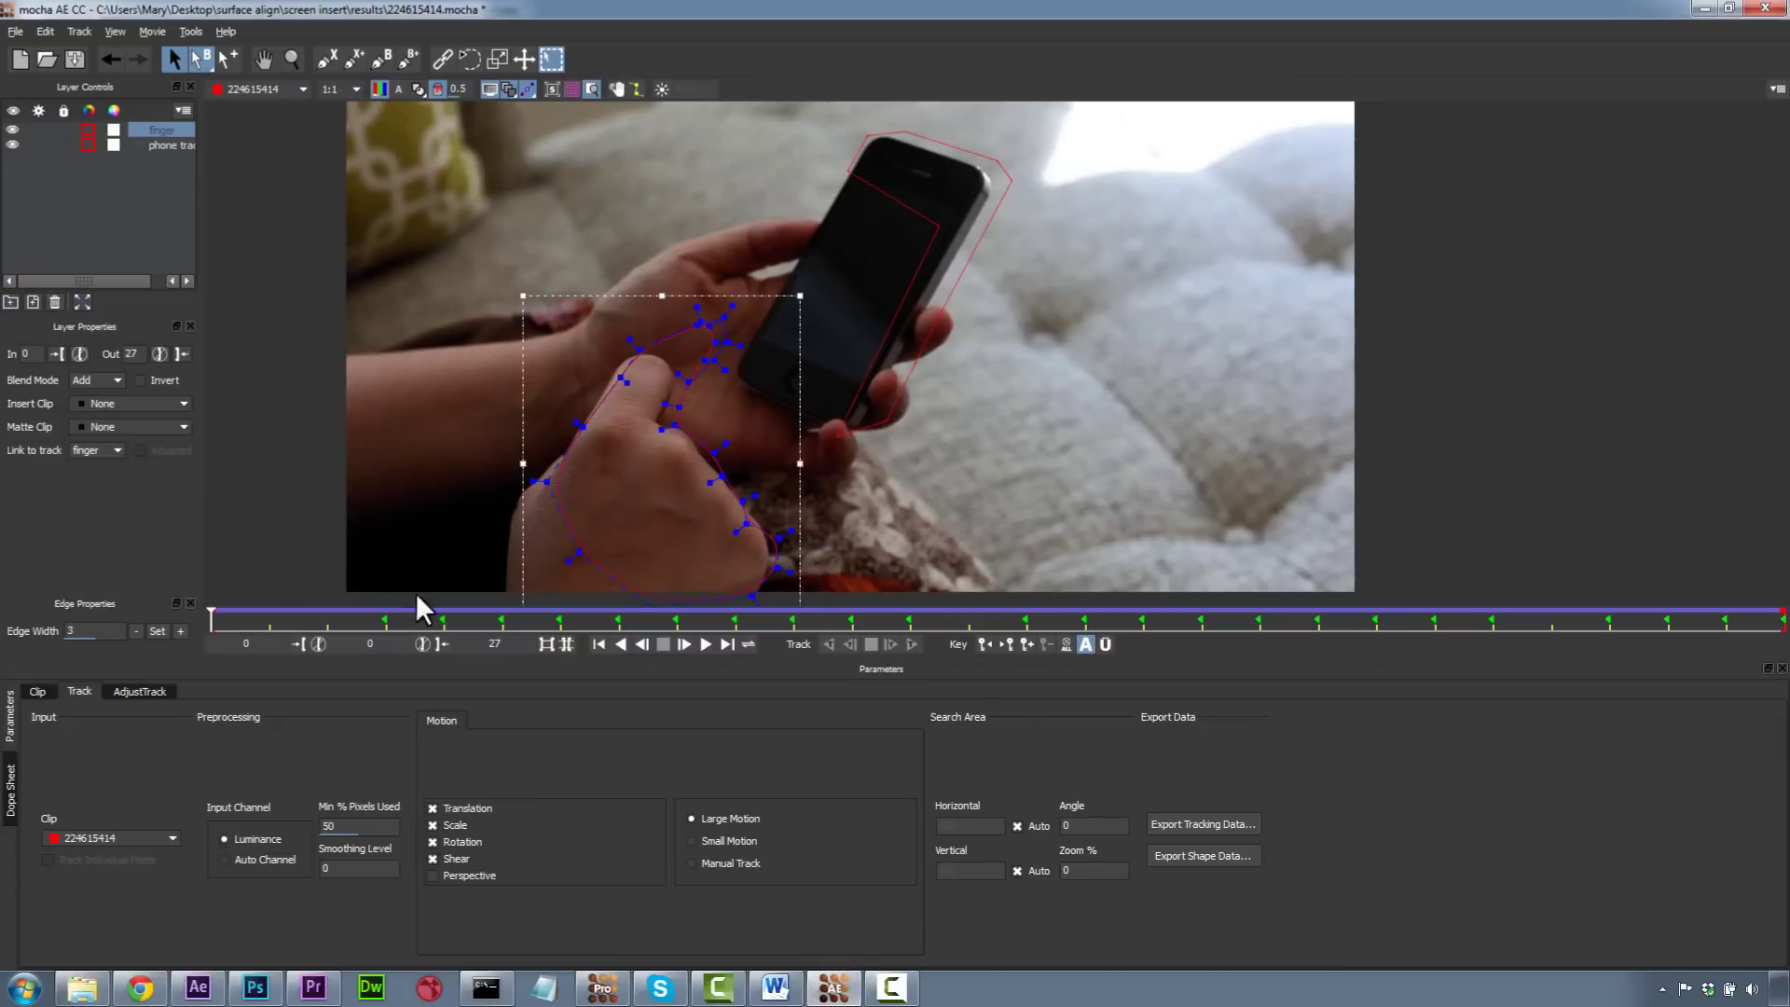
{"action": "left_click", "coordinate": [902, 235]}
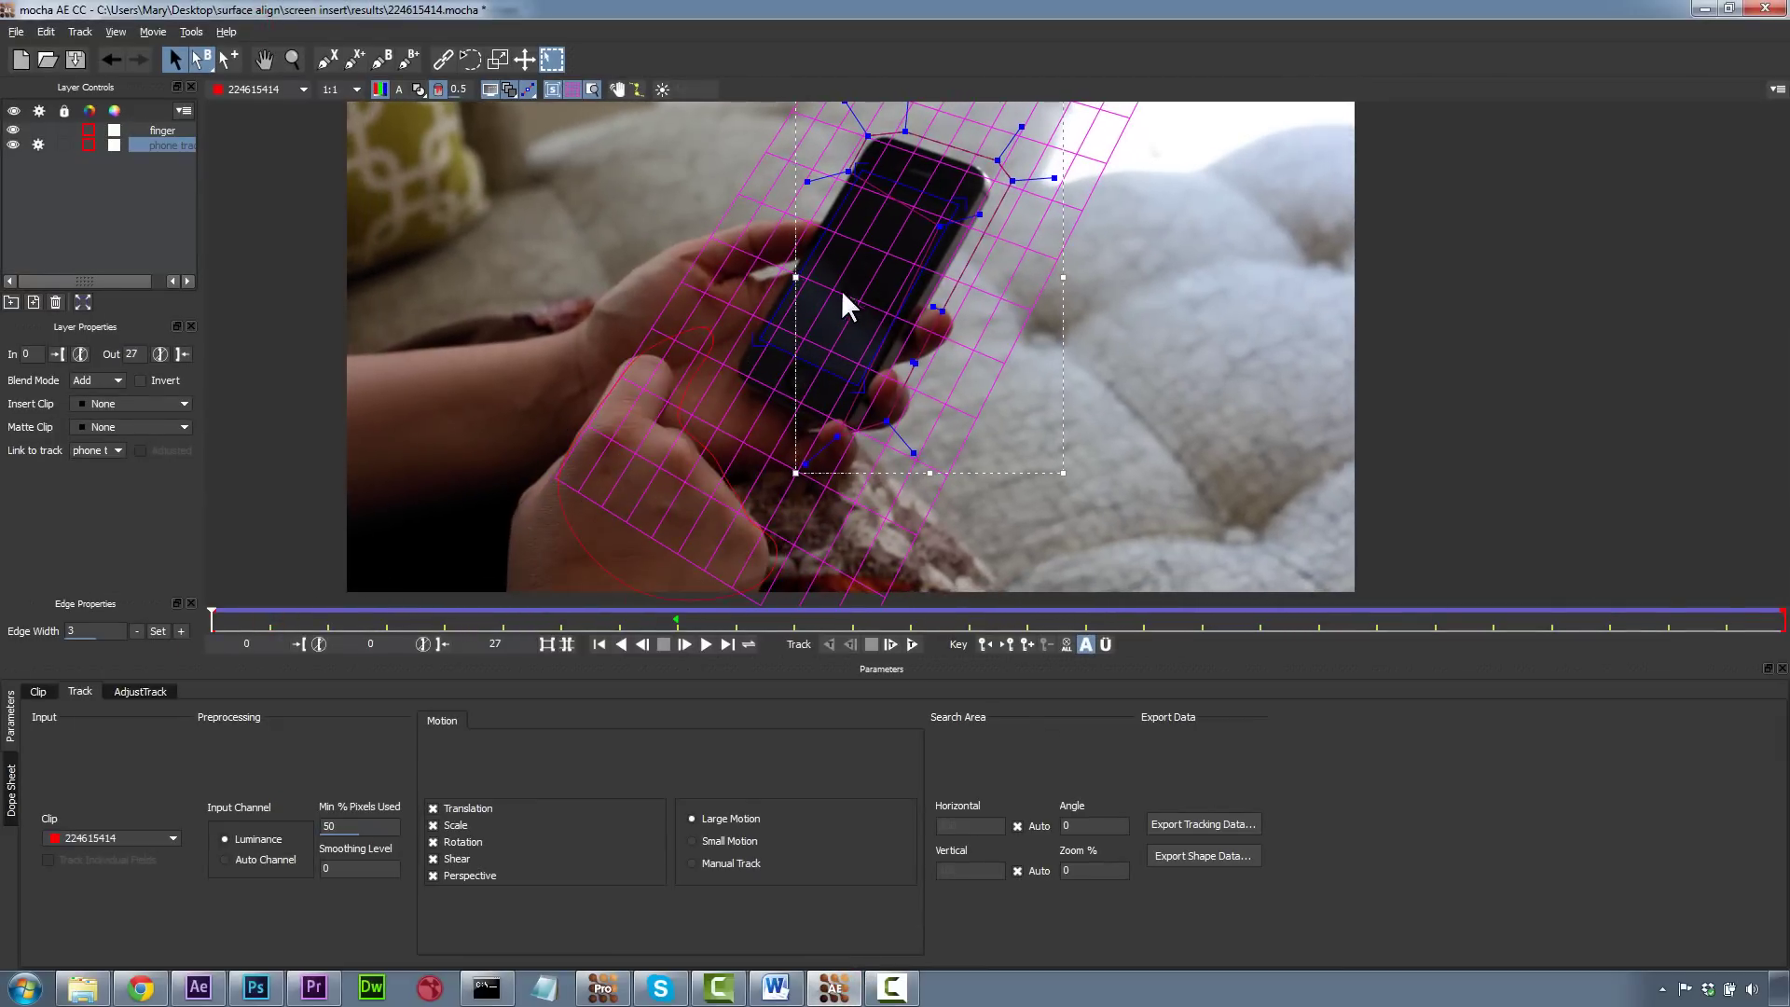
{"action": "left_click", "coordinate": [1191, 824]}
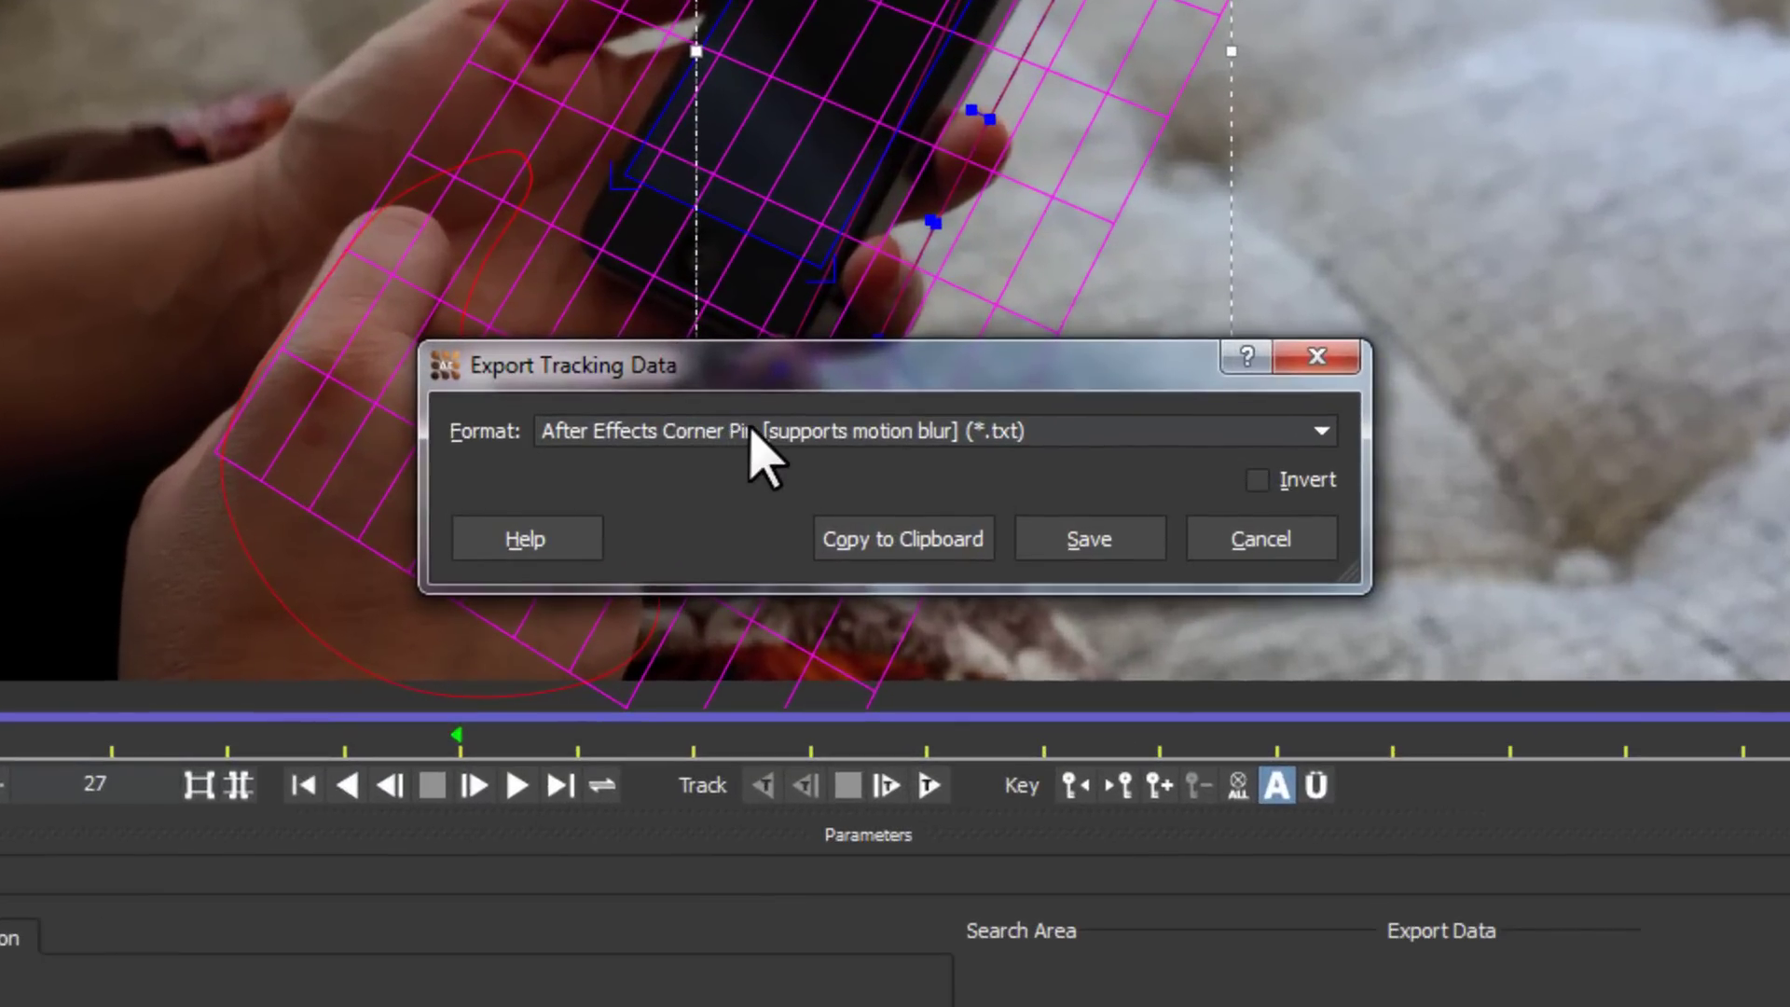
{"action": "left_click", "coordinate": [754, 436]}
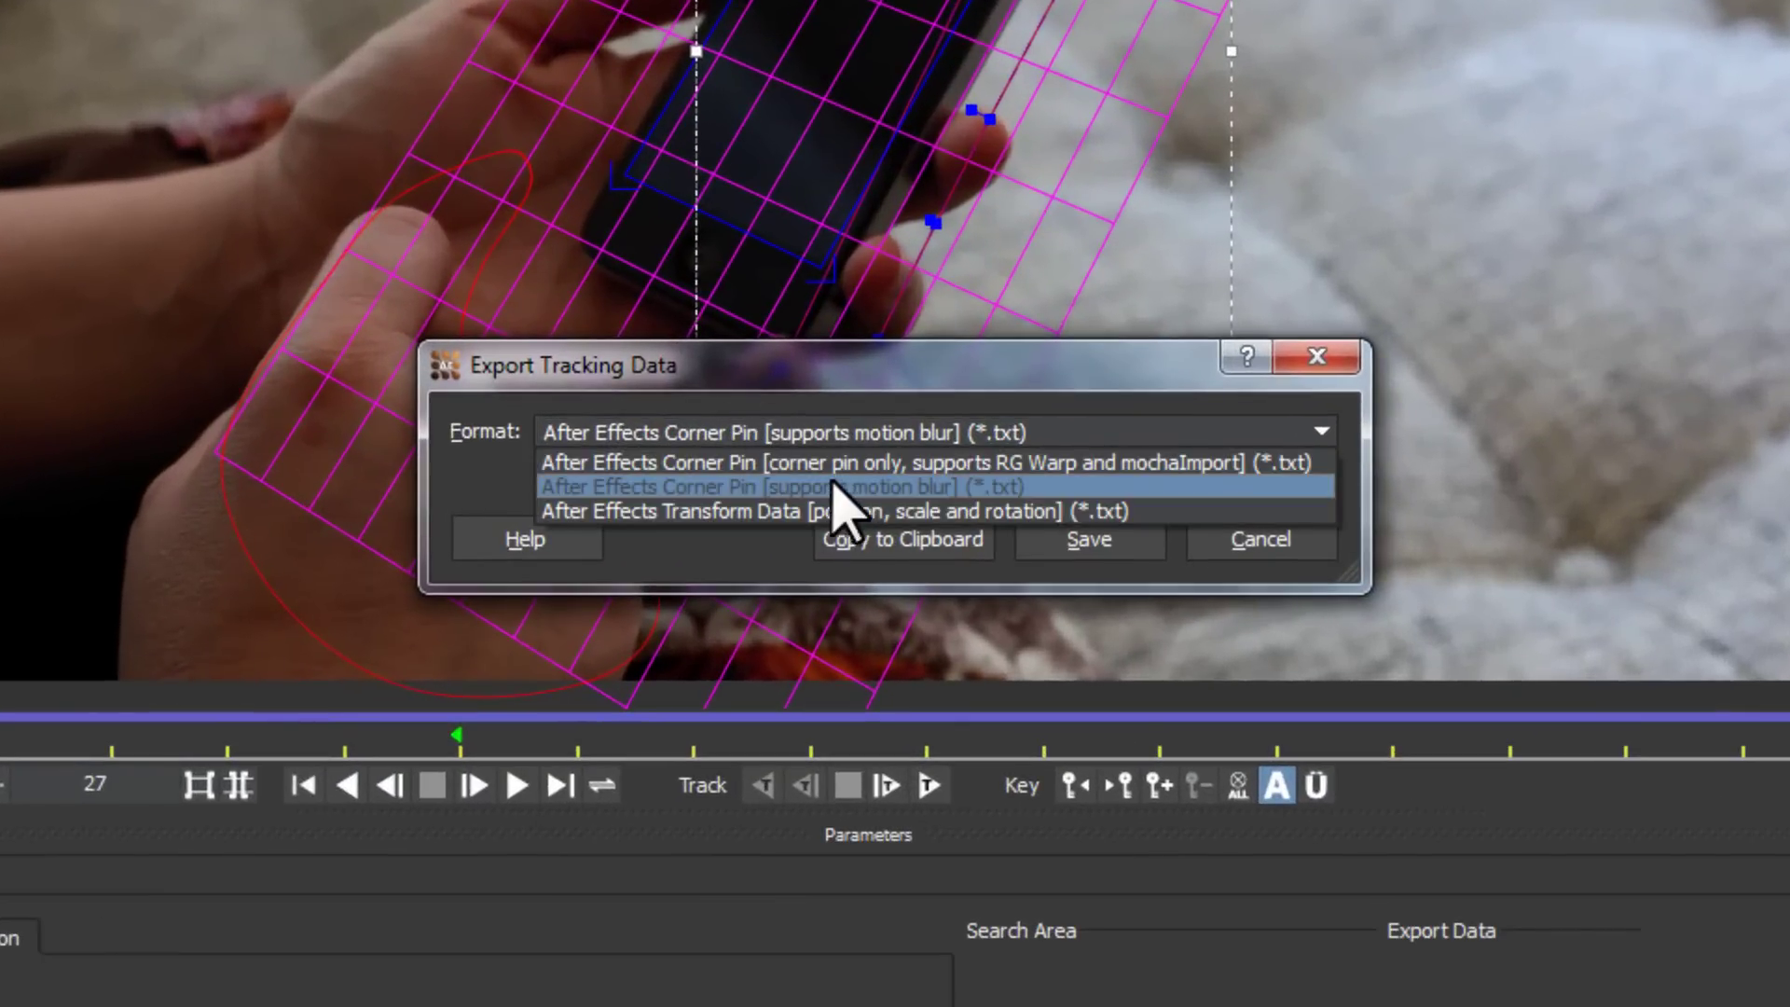
{"action": "left_click", "coordinate": [852, 486]}
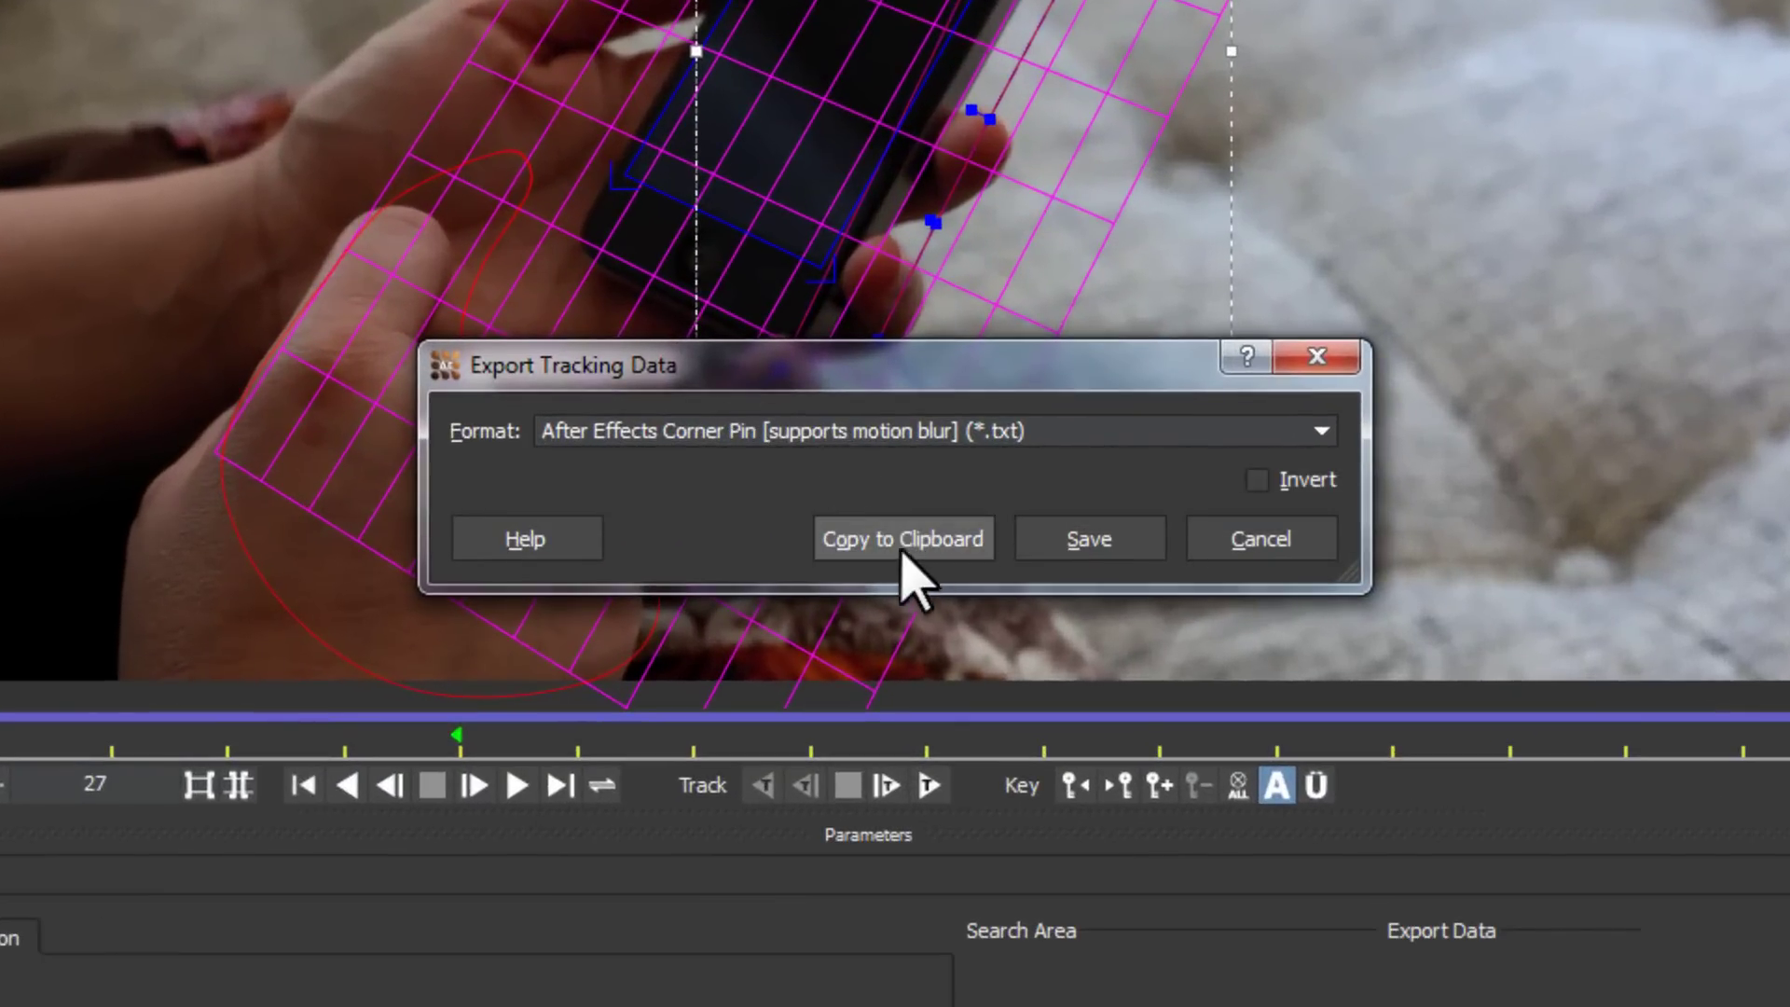
{"action": "left_click", "coordinate": [895, 540]}
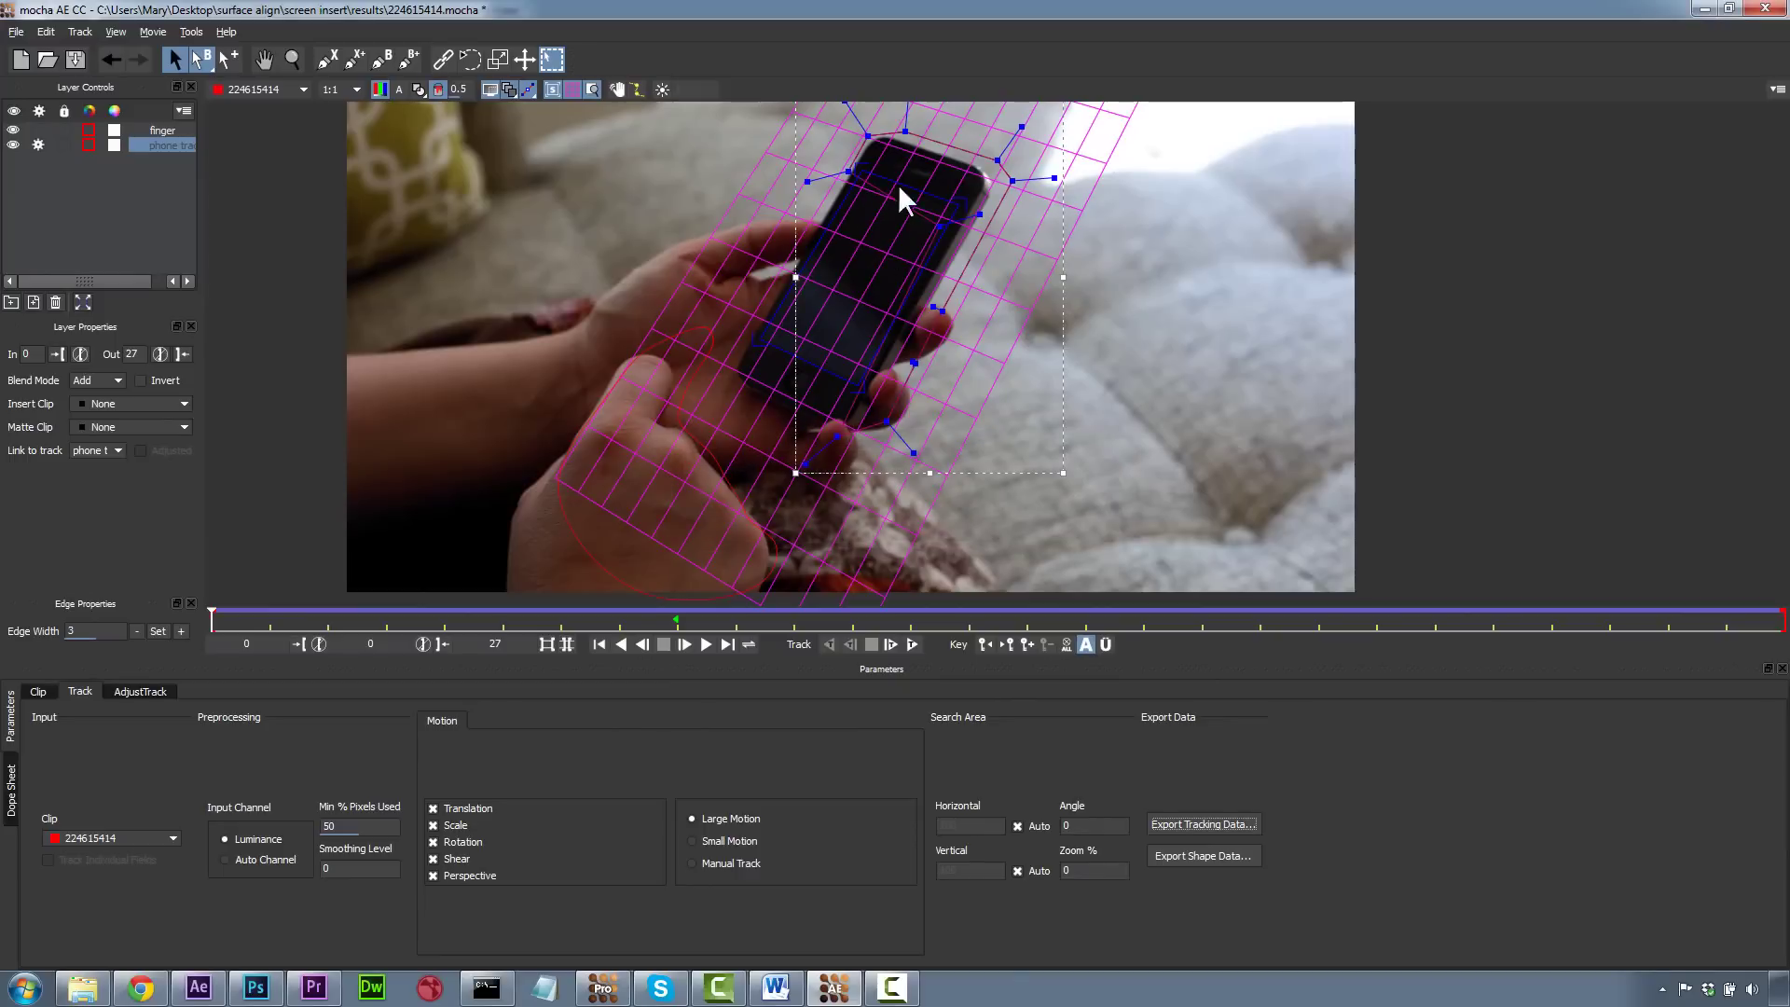
{"action": "key", "text": "ctrl+z"}
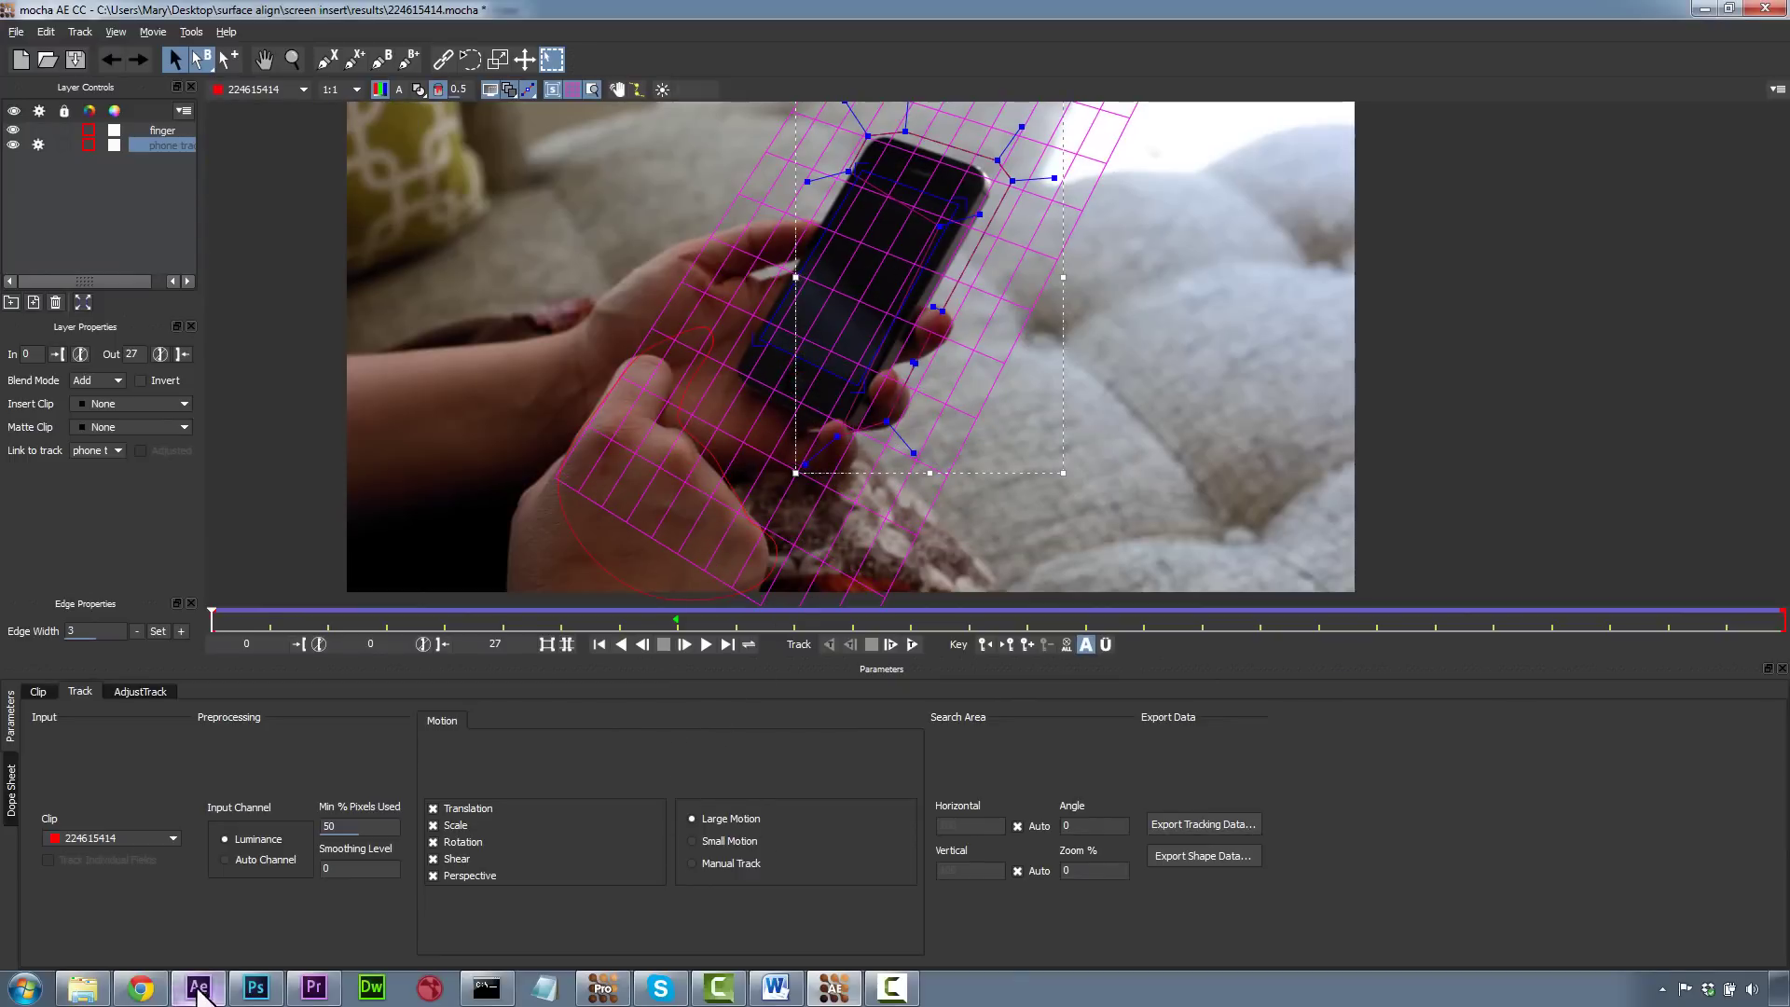
Step: Pre-compose phone_Screen.png into a new precomp named 'screen insert'
{"action": "left_click", "coordinate": [199, 990]}
{"action": "left_click", "coordinate": [205, 630]}
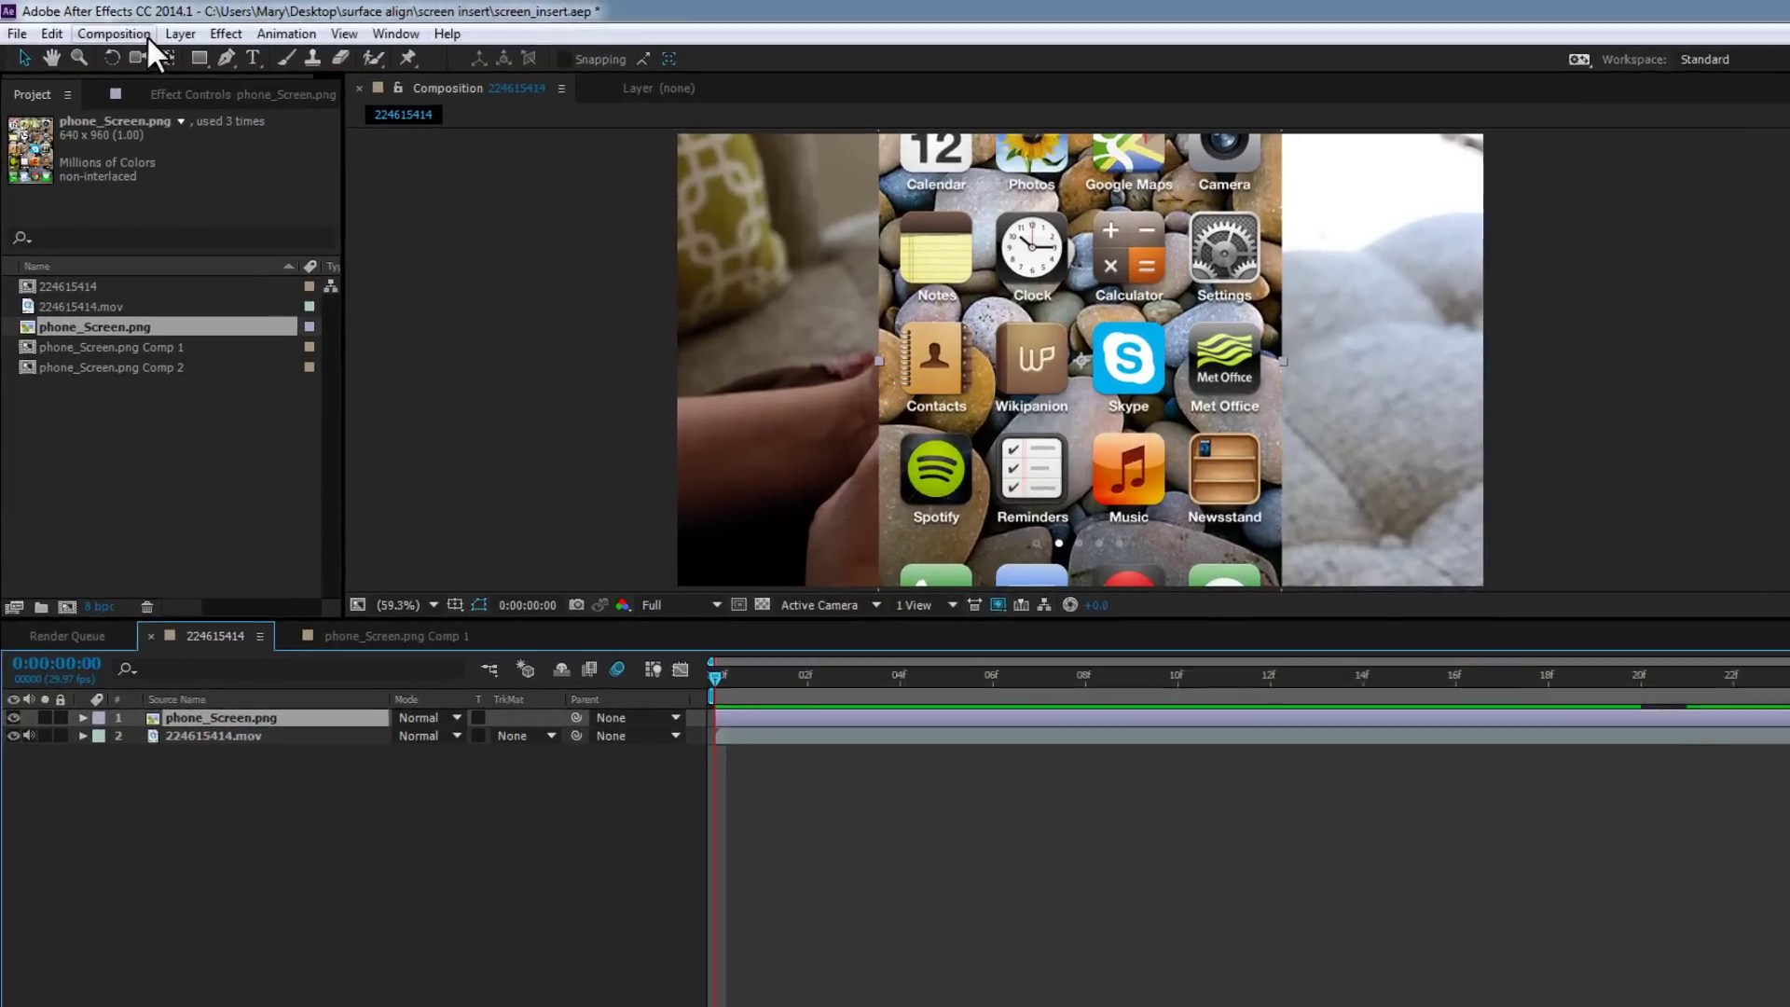
{"action": "left_click", "coordinate": [158, 28]}
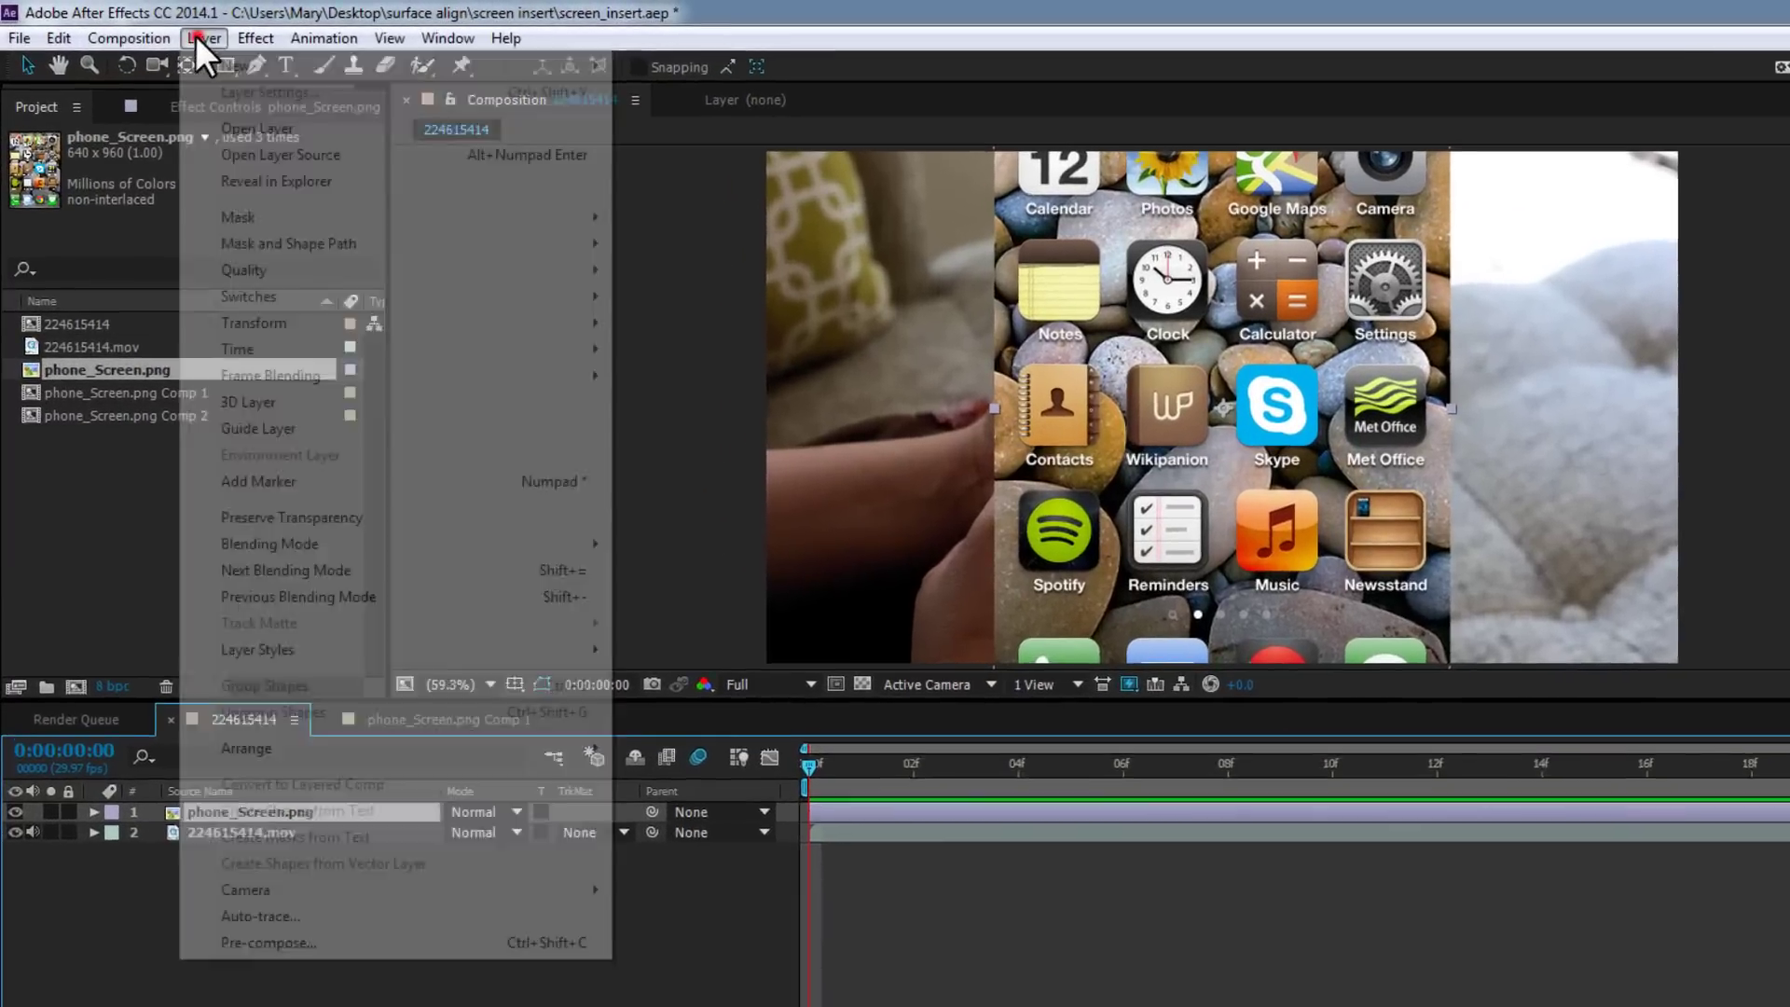
{"action": "left_click", "coordinate": [233, 731]}
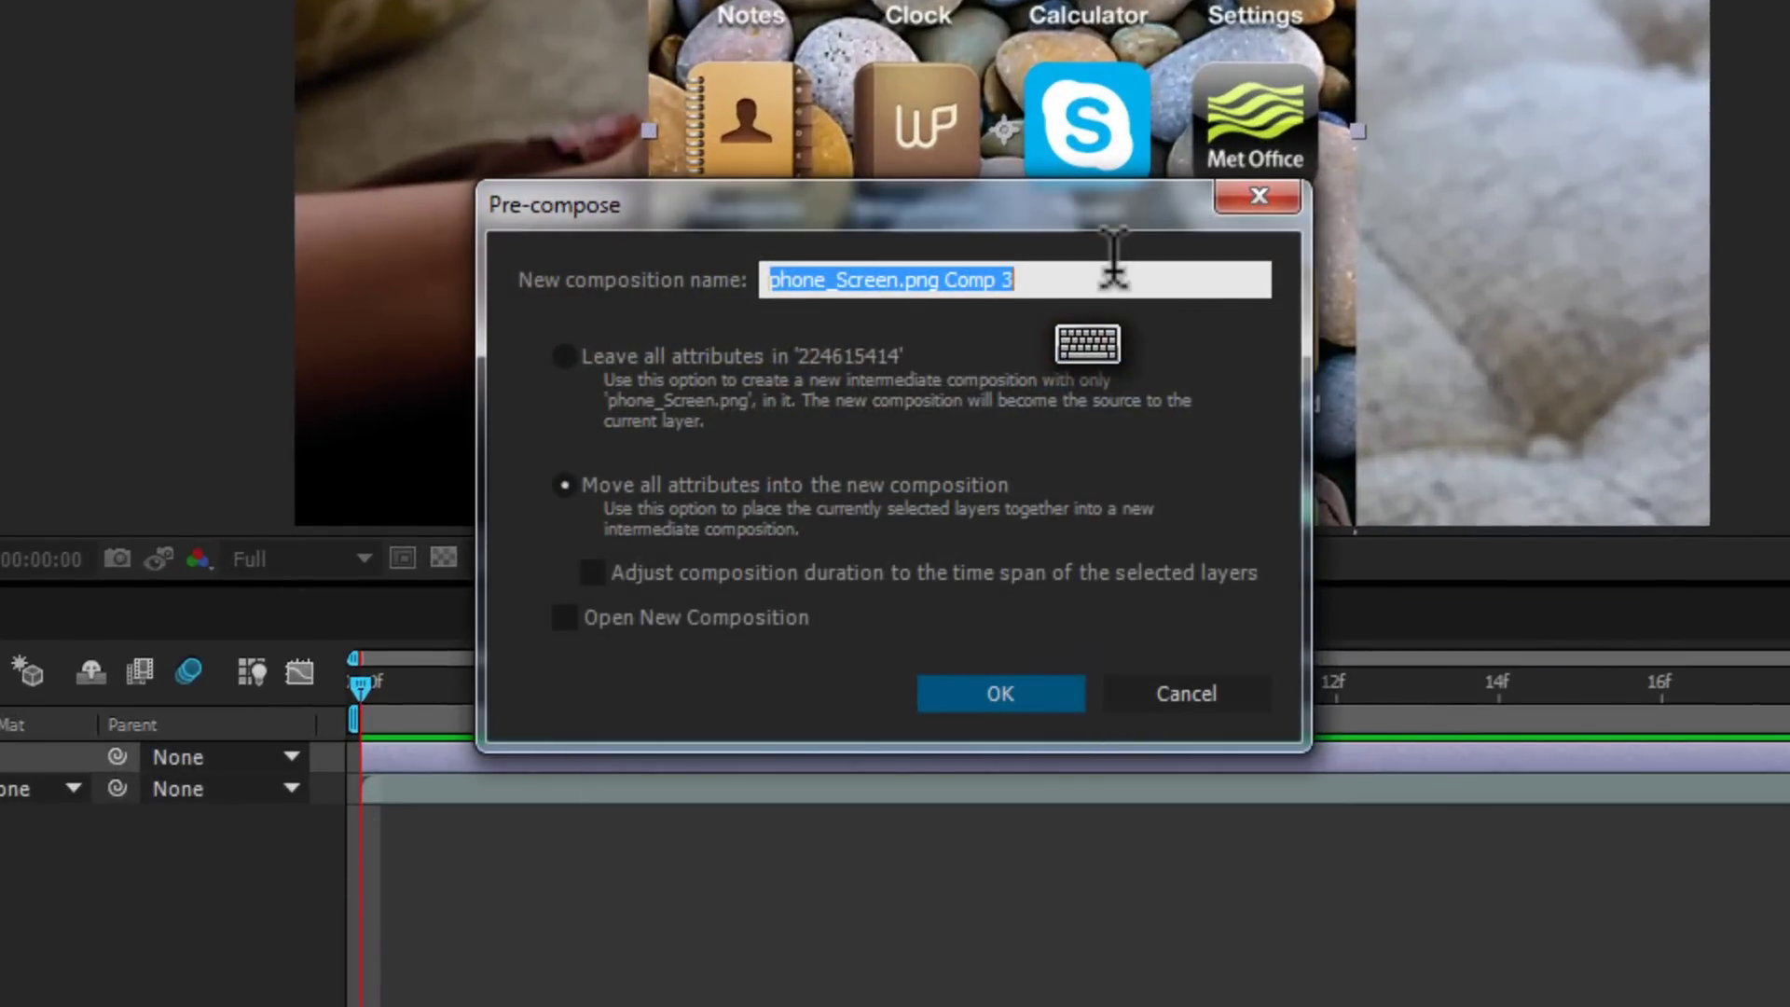
{"action": "type", "text": "screen inser"}
{"action": "type", "text": "t"}
{"action": "key", "text": "Return"}
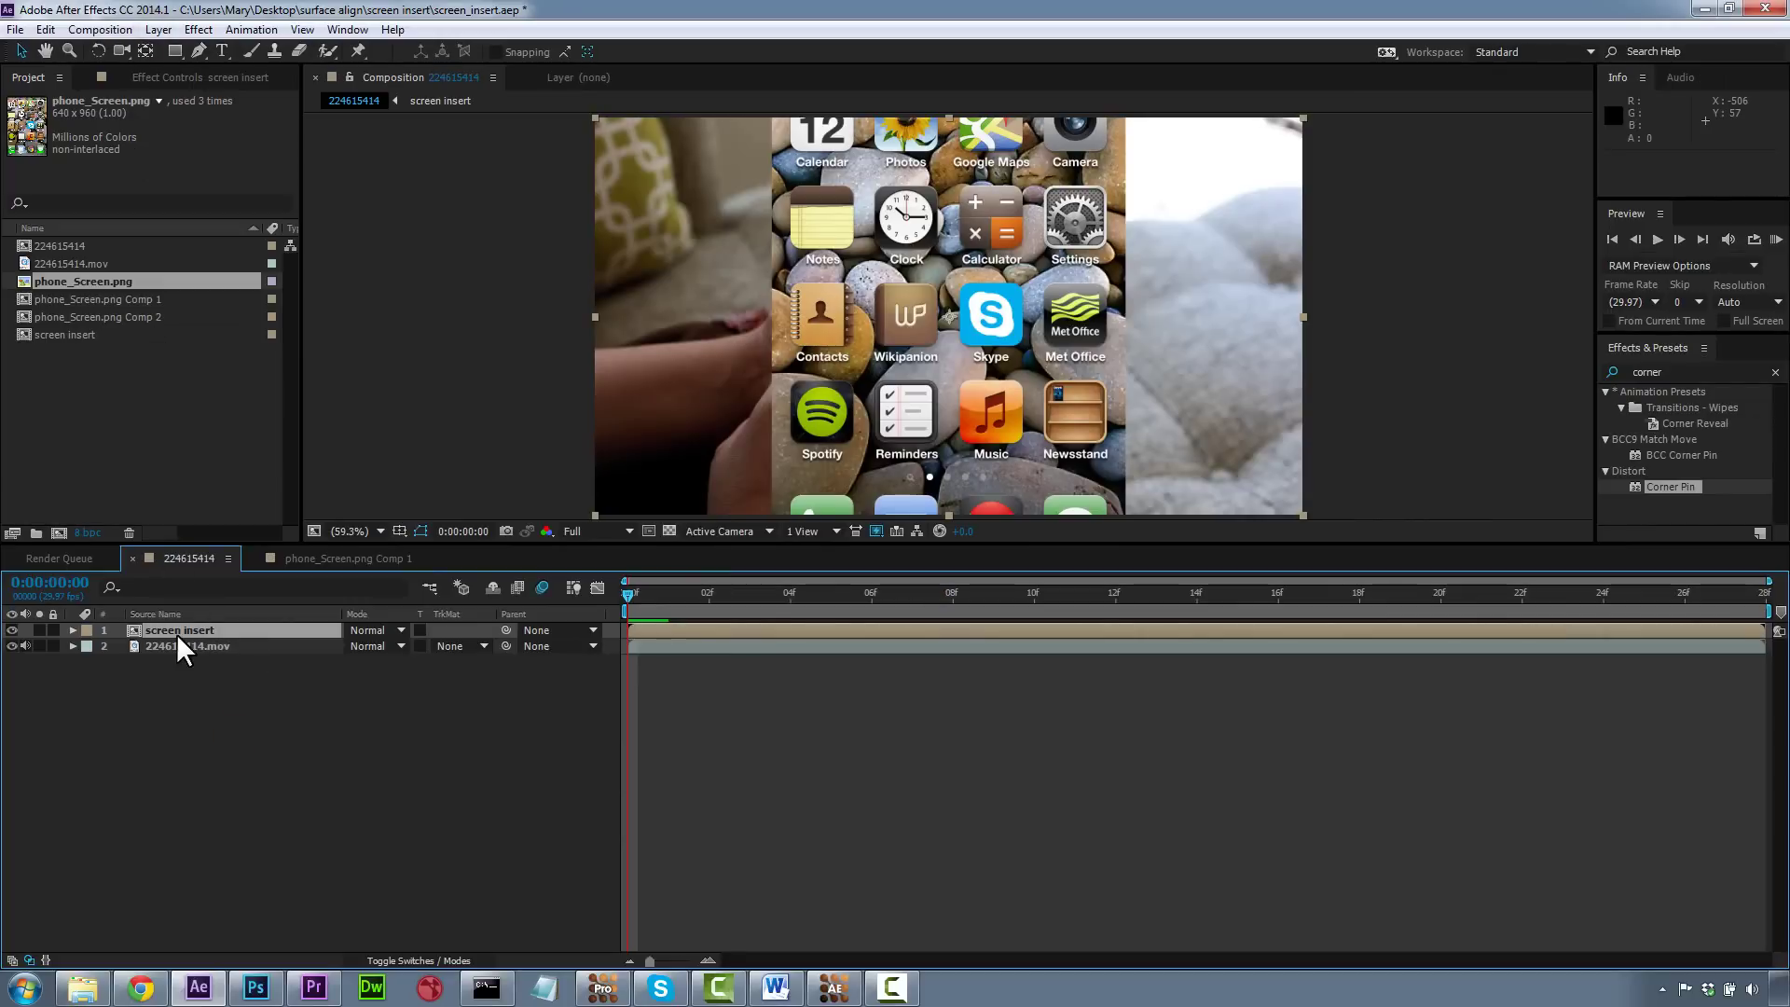
Step: Fit phone_Screen.png to the 1280x720 screen insert comp, then return to the 224615414 comp
{"action": "double_click", "coordinate": [179, 632]}
{"action": "left_click", "coordinate": [232, 630]}
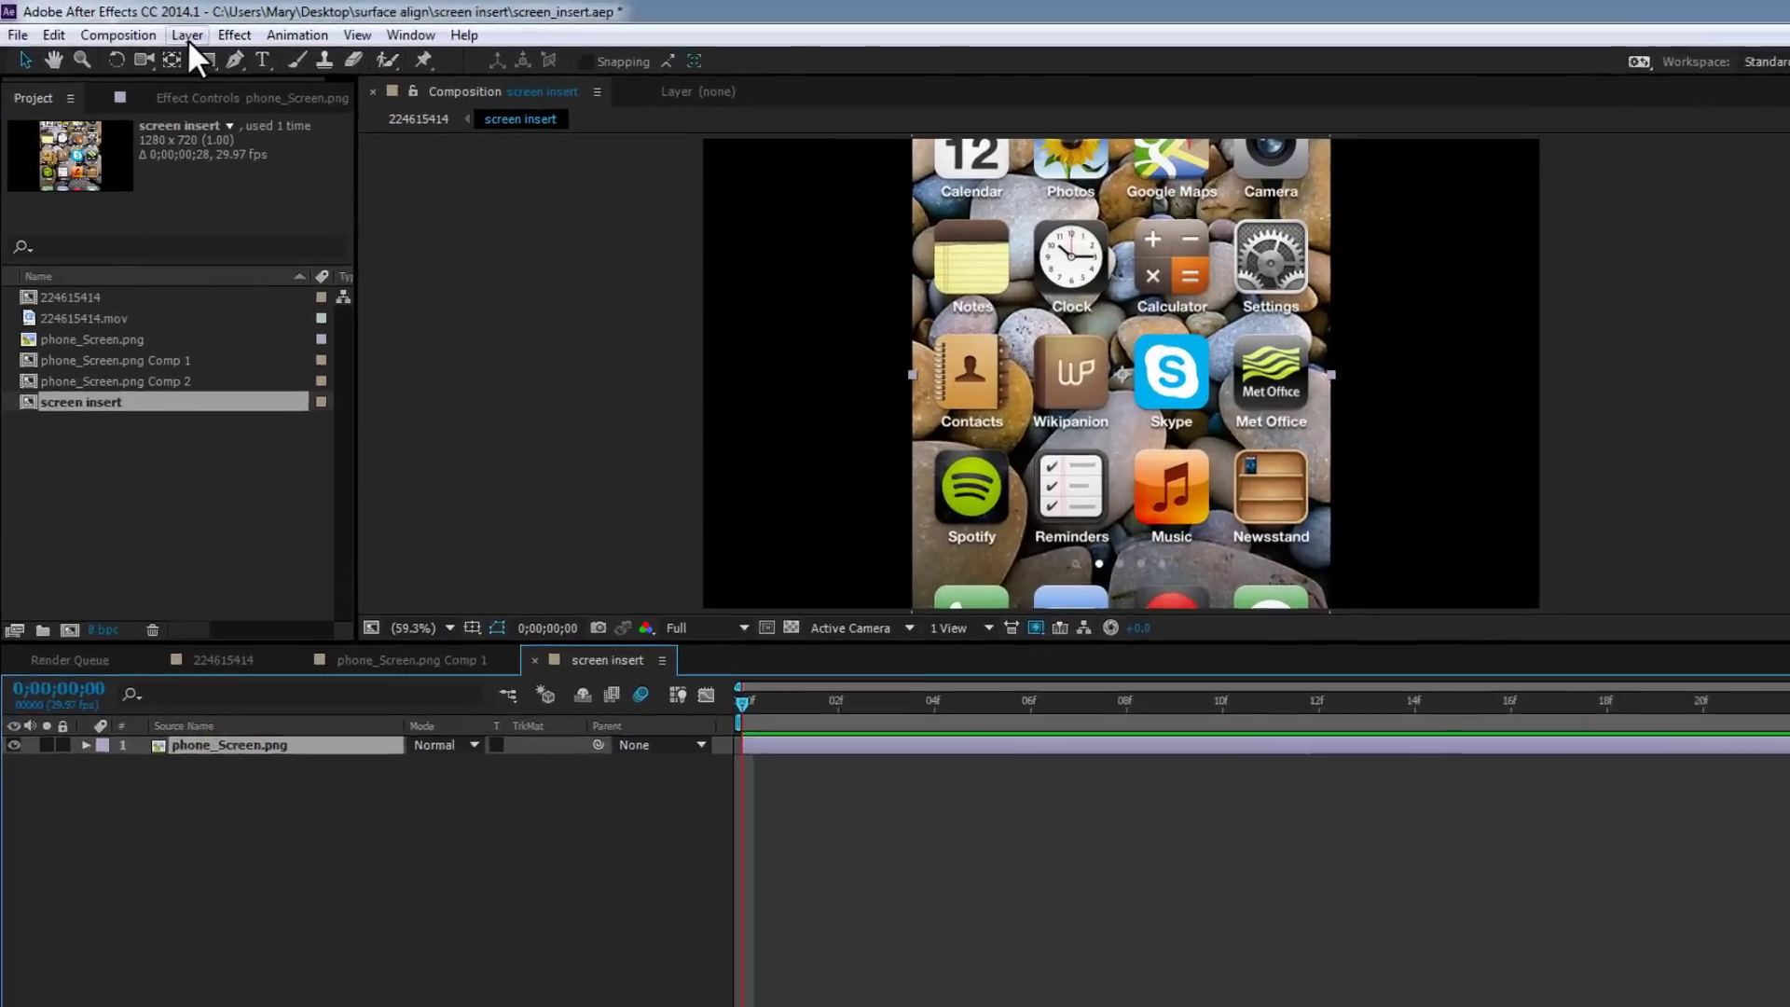
{"action": "left_click", "coordinate": [159, 29]}
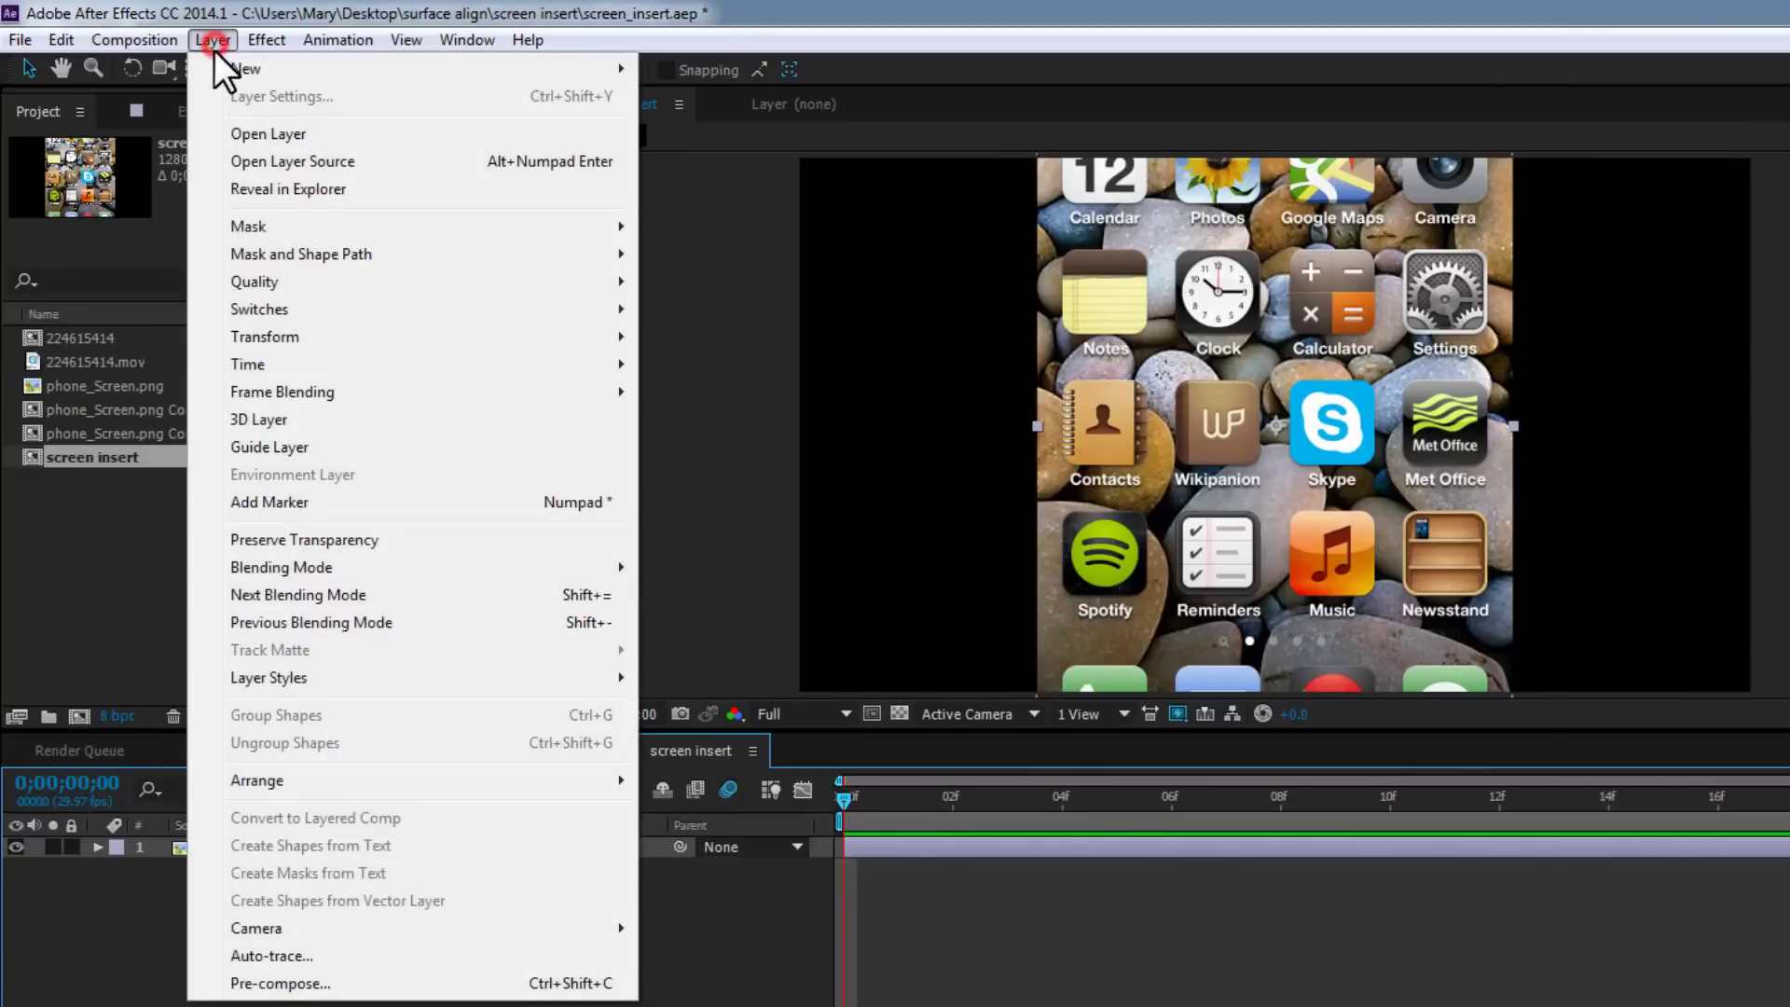
{"action": "left_click", "coordinate": [205, 247]}
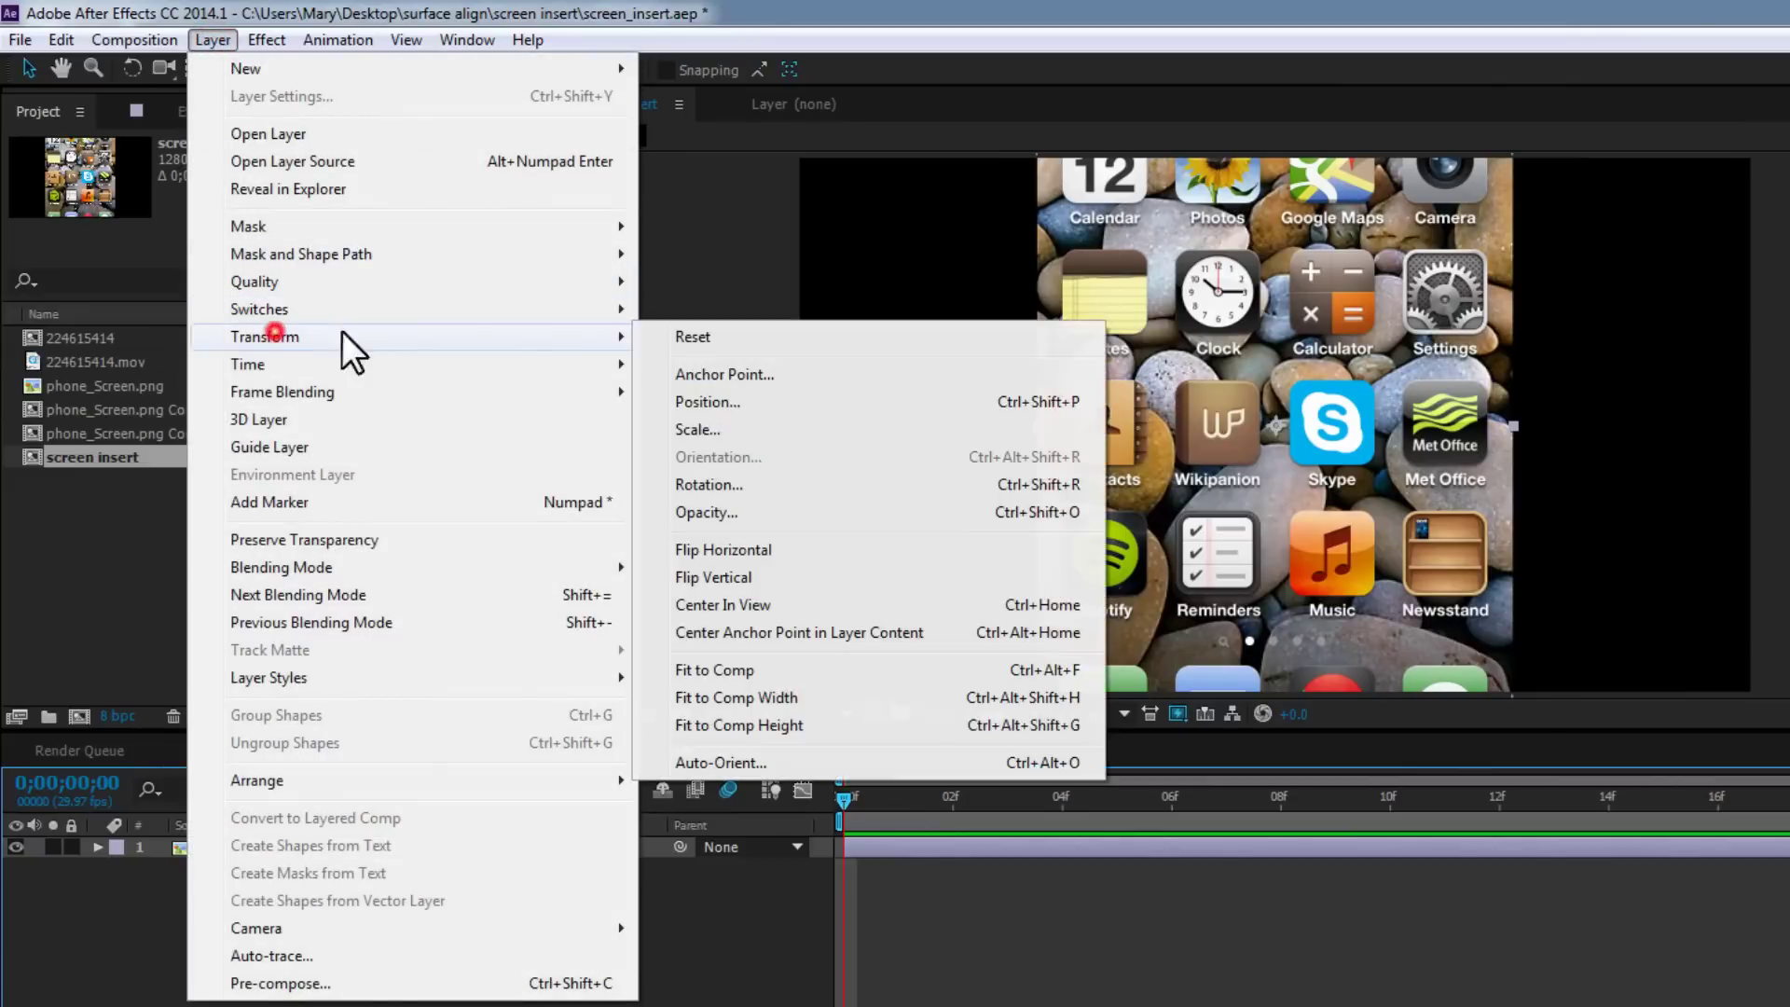
{"action": "left_click", "coordinate": [747, 668]}
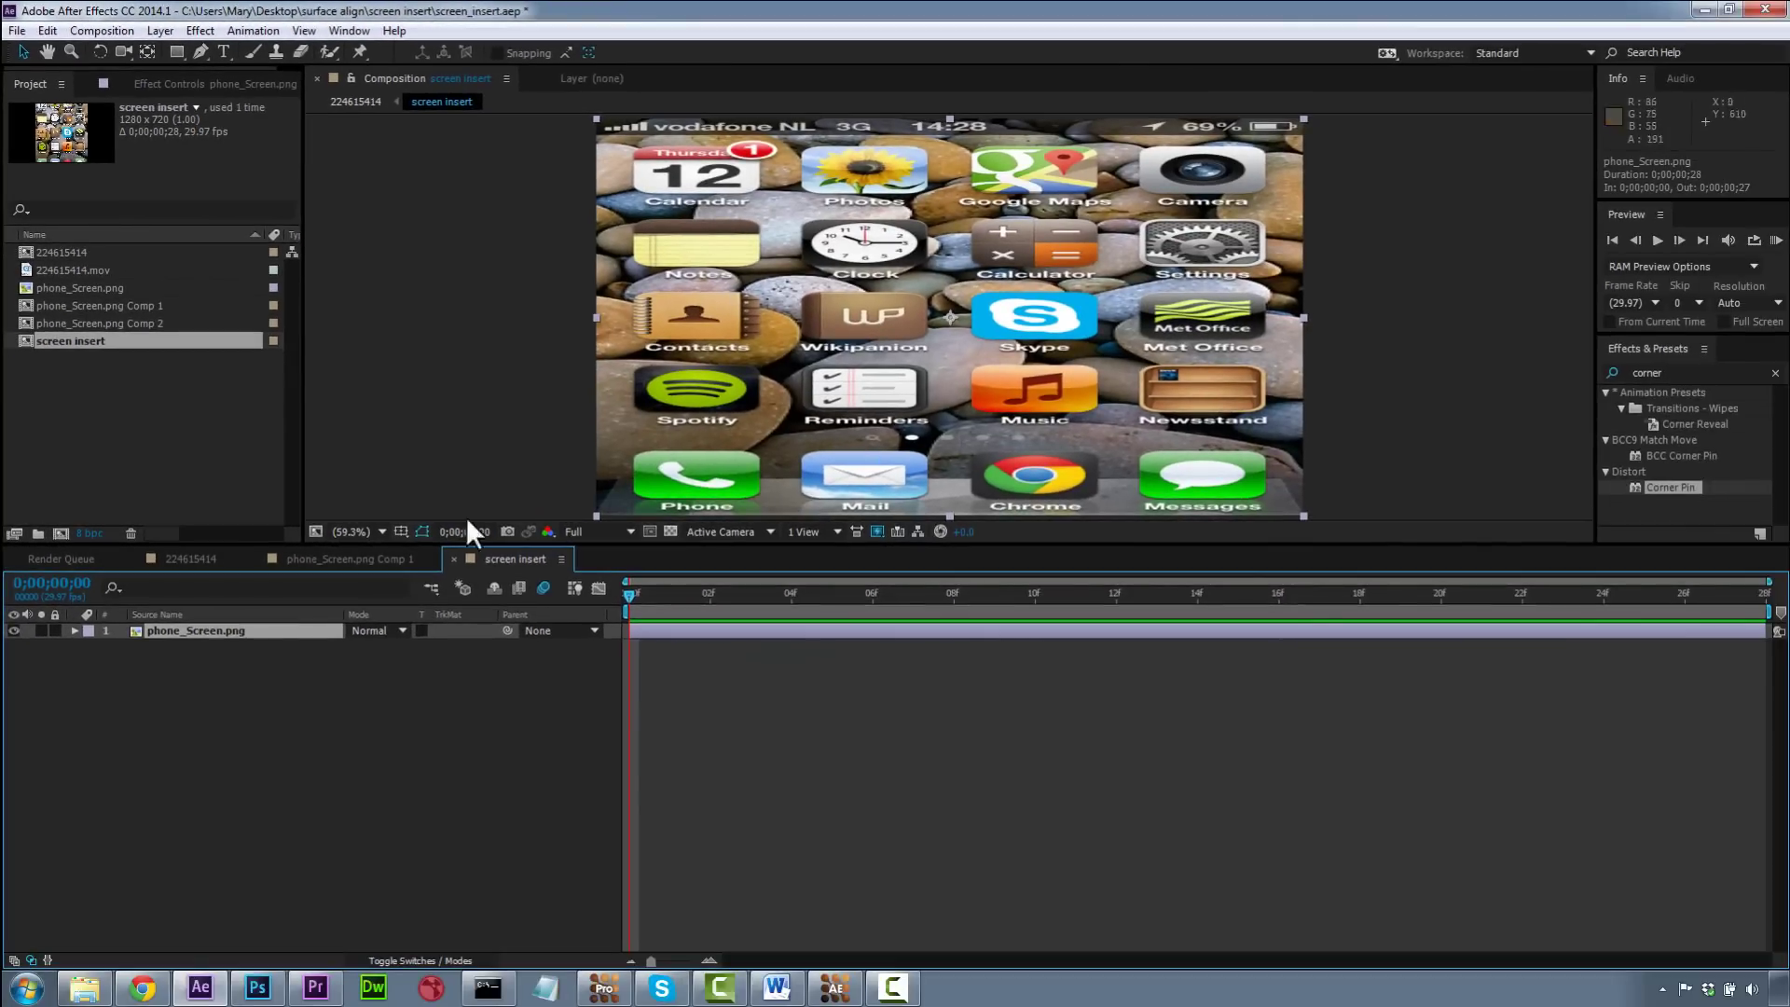
{"action": "left_click", "coordinate": [203, 560]}
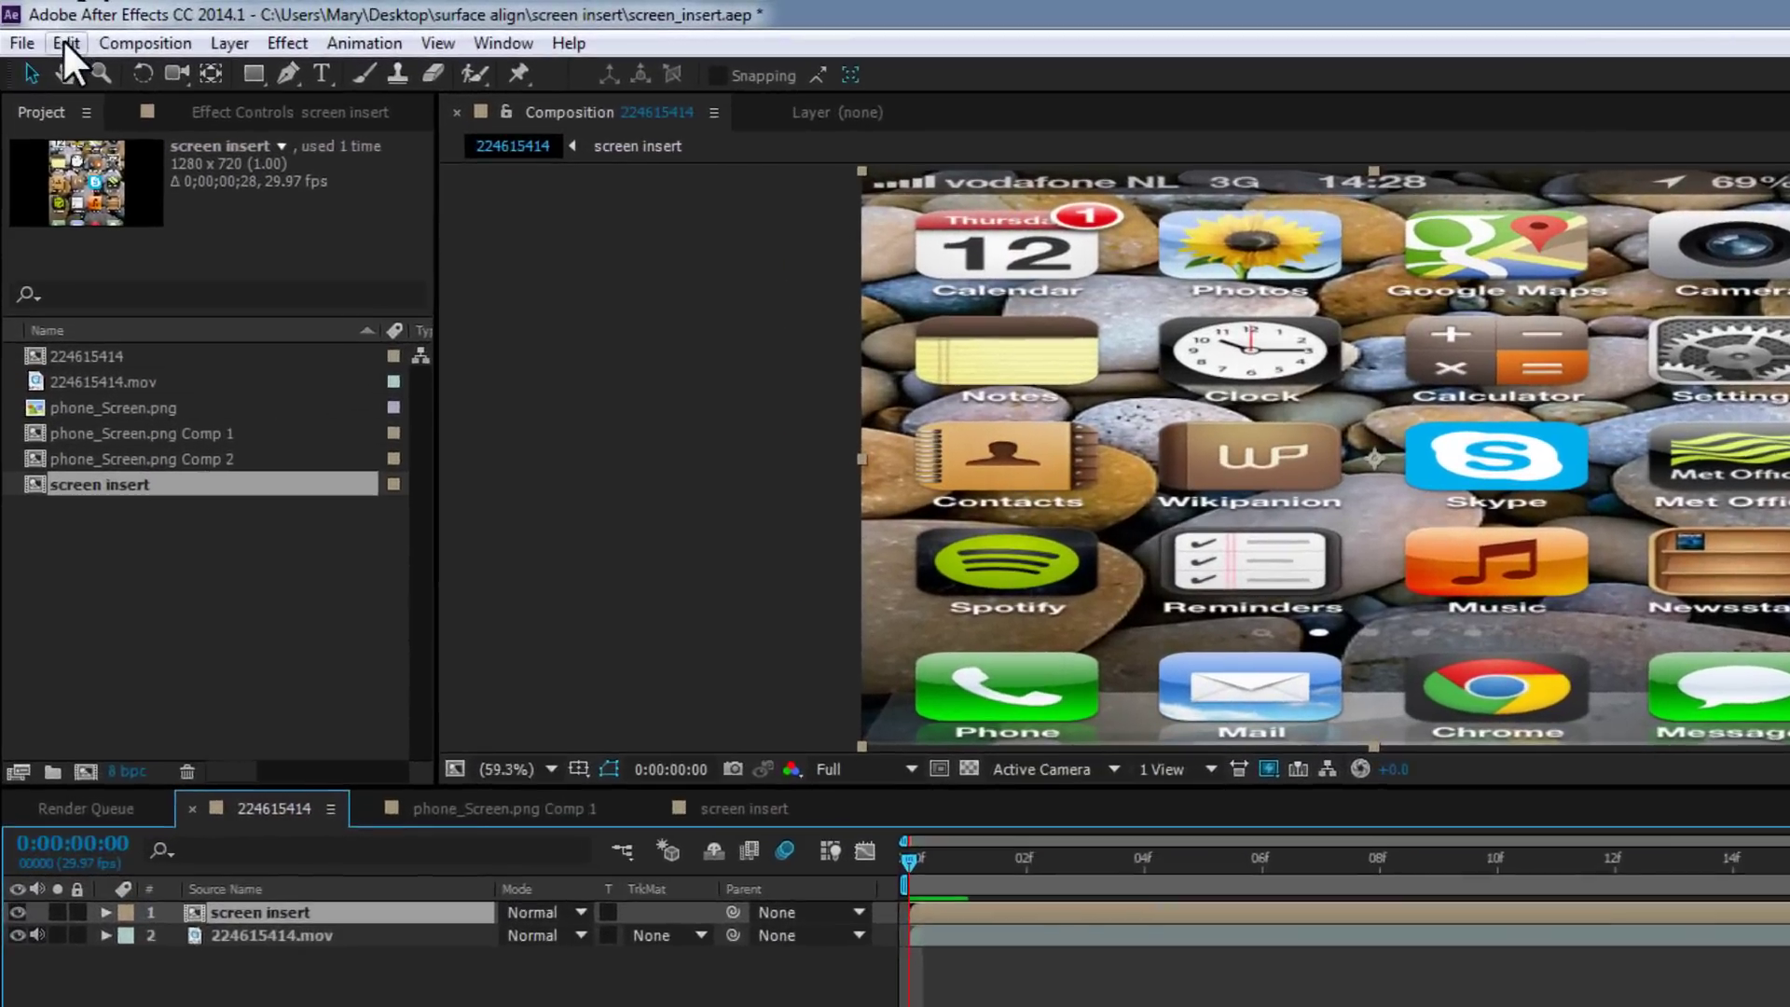
Step: Paste the corner-pin keyframes onto screen insert, scrub to verify, and hide the layer
{"action": "left_click", "coordinate": [47, 30]}
{"action": "left_click", "coordinate": [129, 349]}
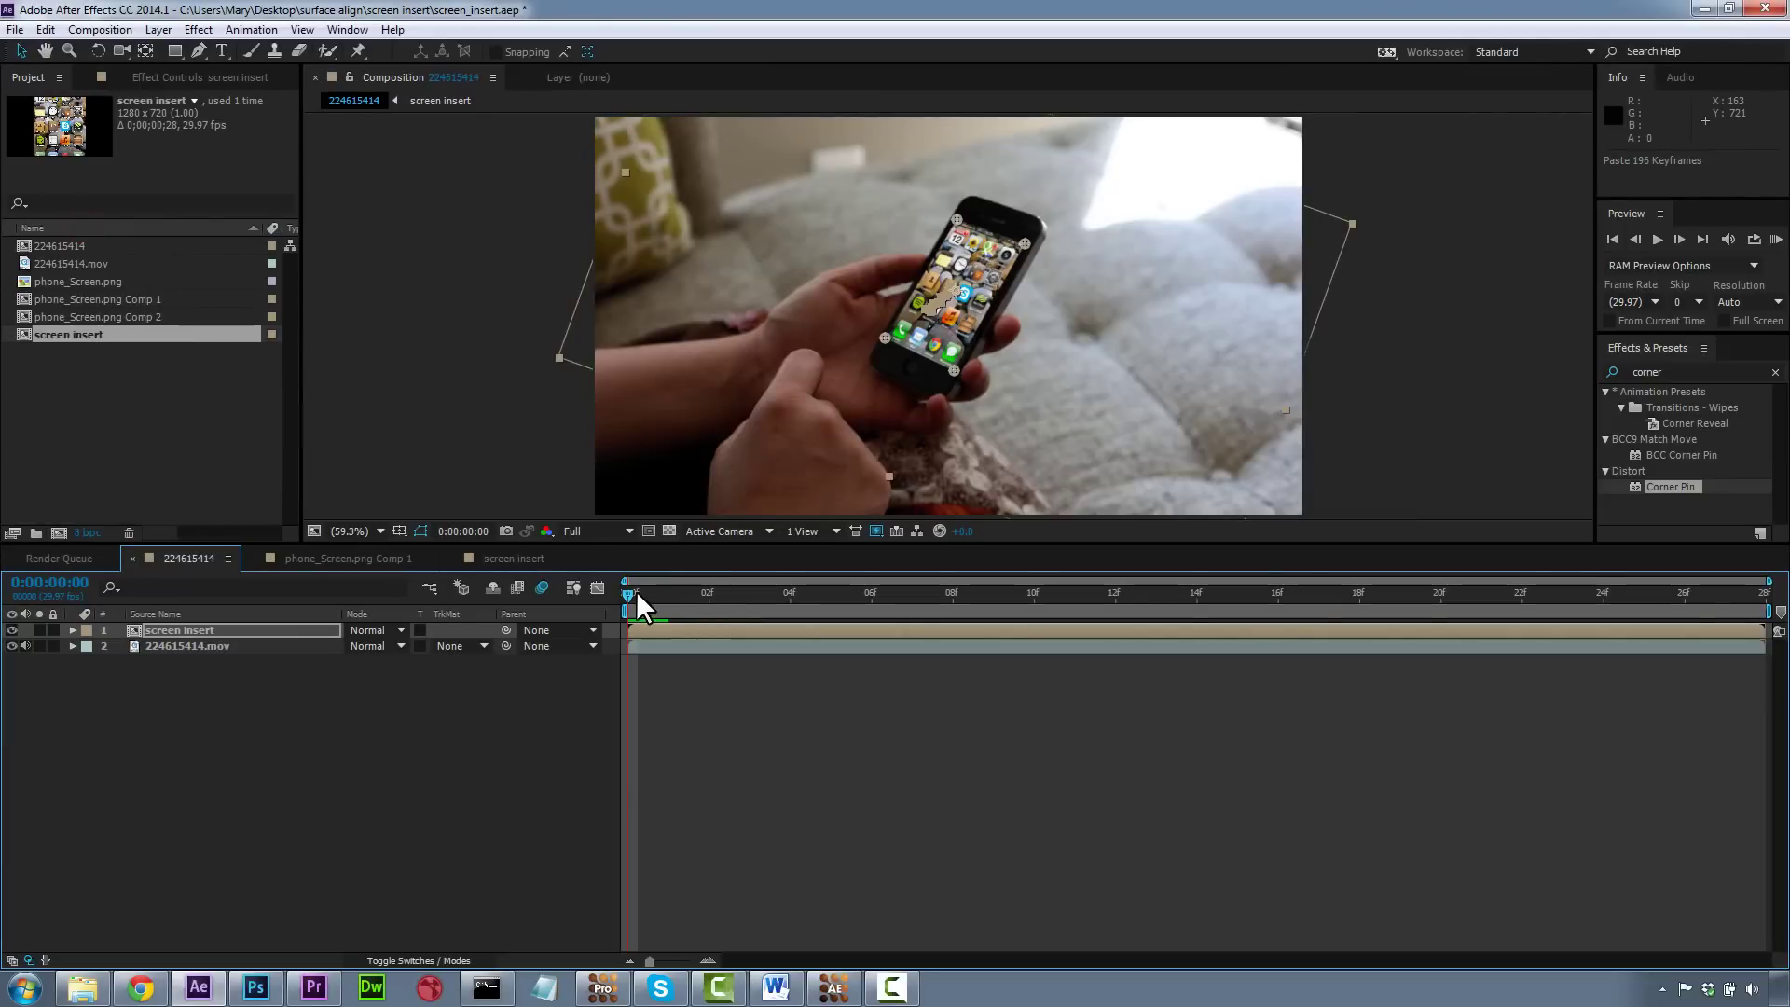
{"action": "left_click_drag", "start_coordinate": [634, 592], "coordinate": [662, 624]}
{"action": "left_click", "coordinate": [11, 630]}
Step: At frame 0, add phone_Screen.png as a new top layer and apply the Corner Pin effect
{"action": "left_click", "coordinate": [136, 282]}
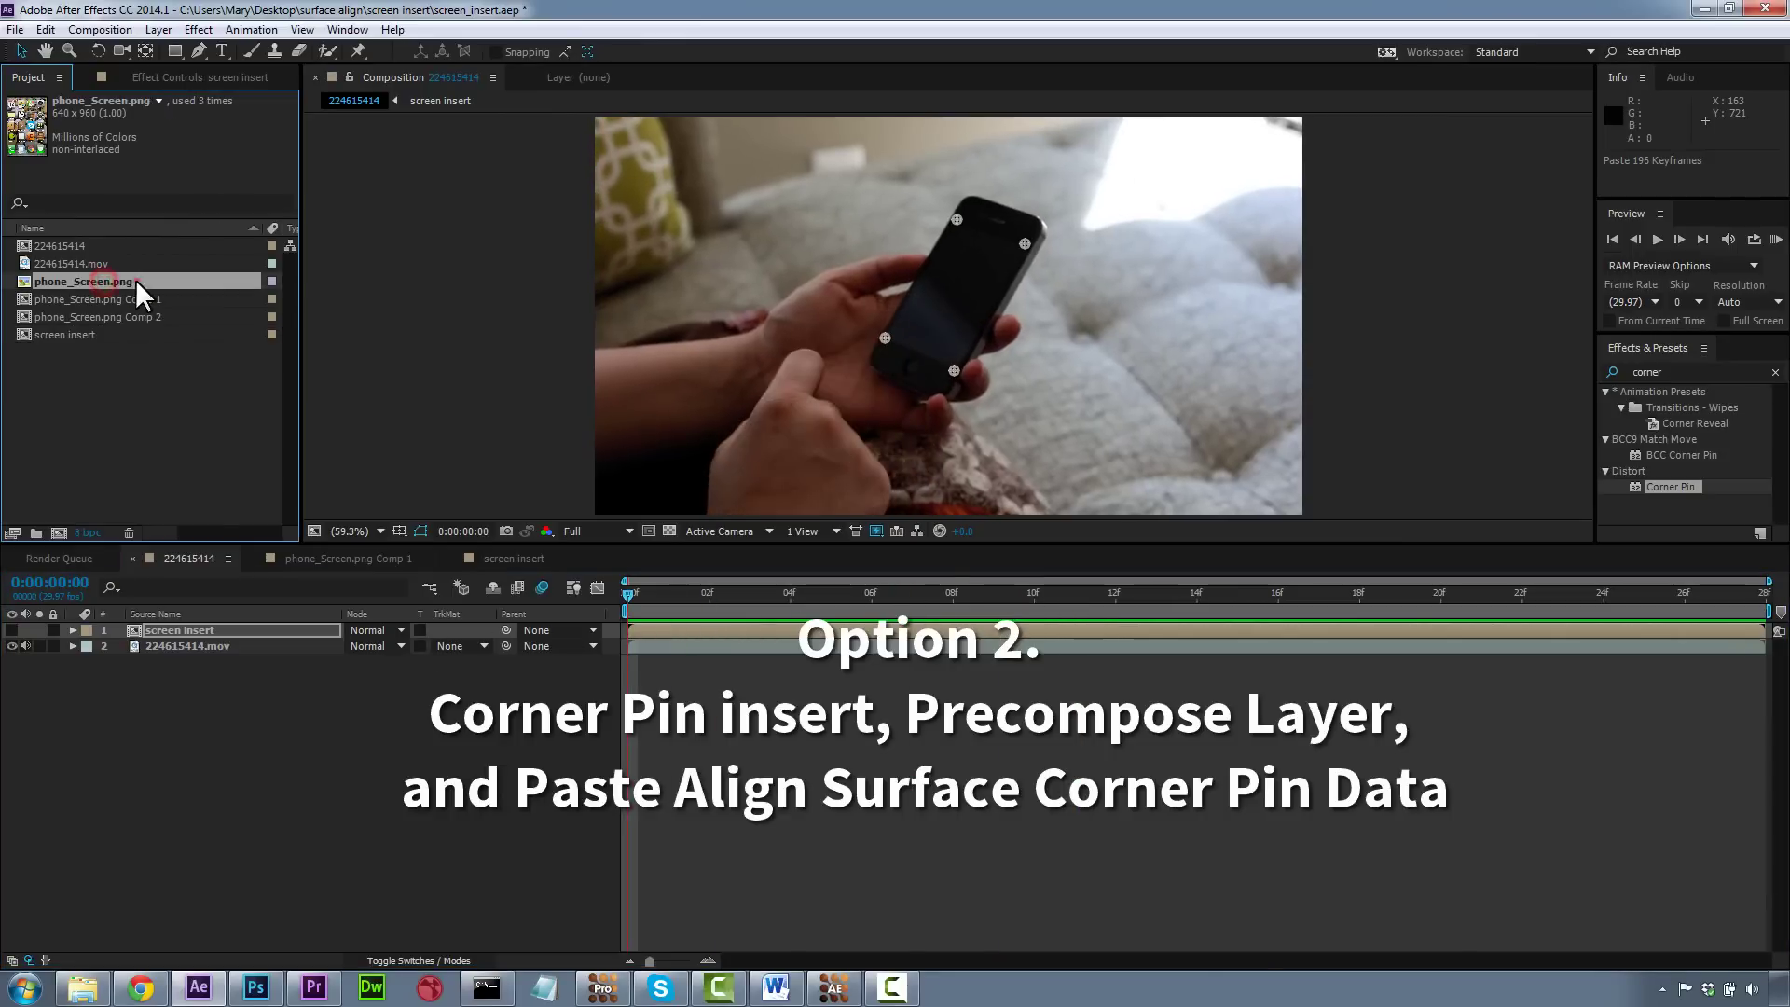
{"action": "left_click_drag", "start_coordinate": [136, 277], "coordinate": [265, 630]}
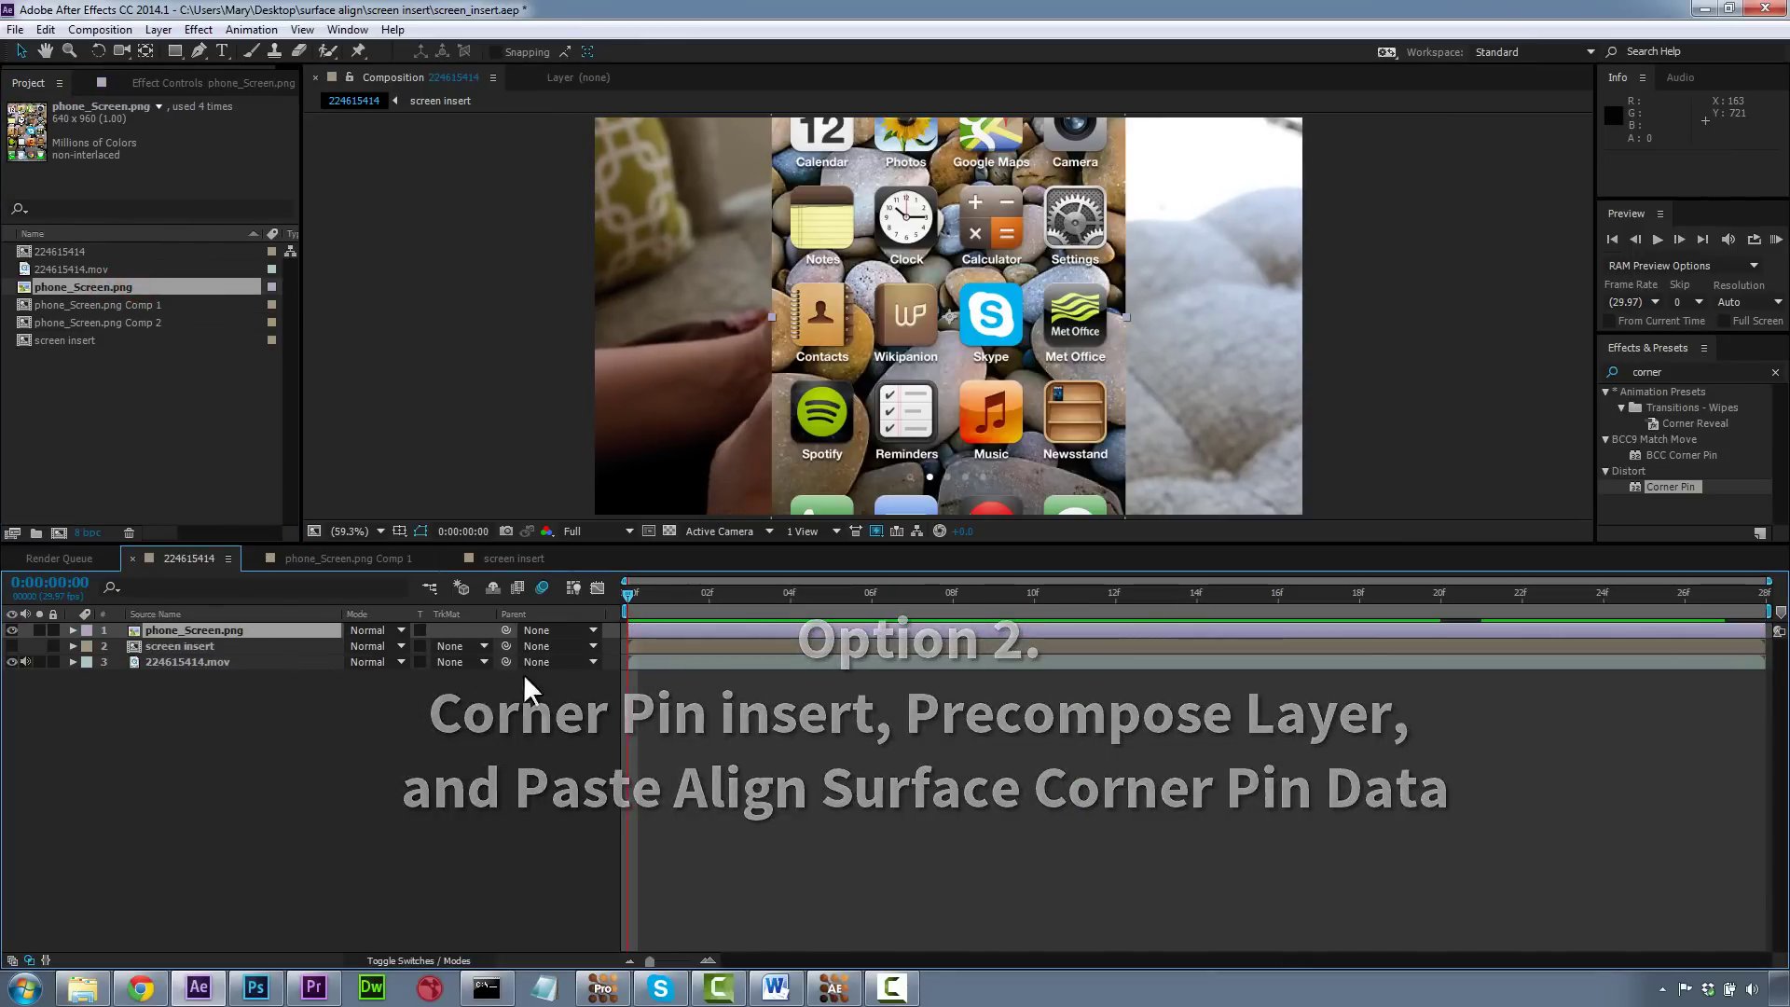
{"action": "left_click", "coordinate": [1674, 372]}
{"action": "type", "text": "pin"}
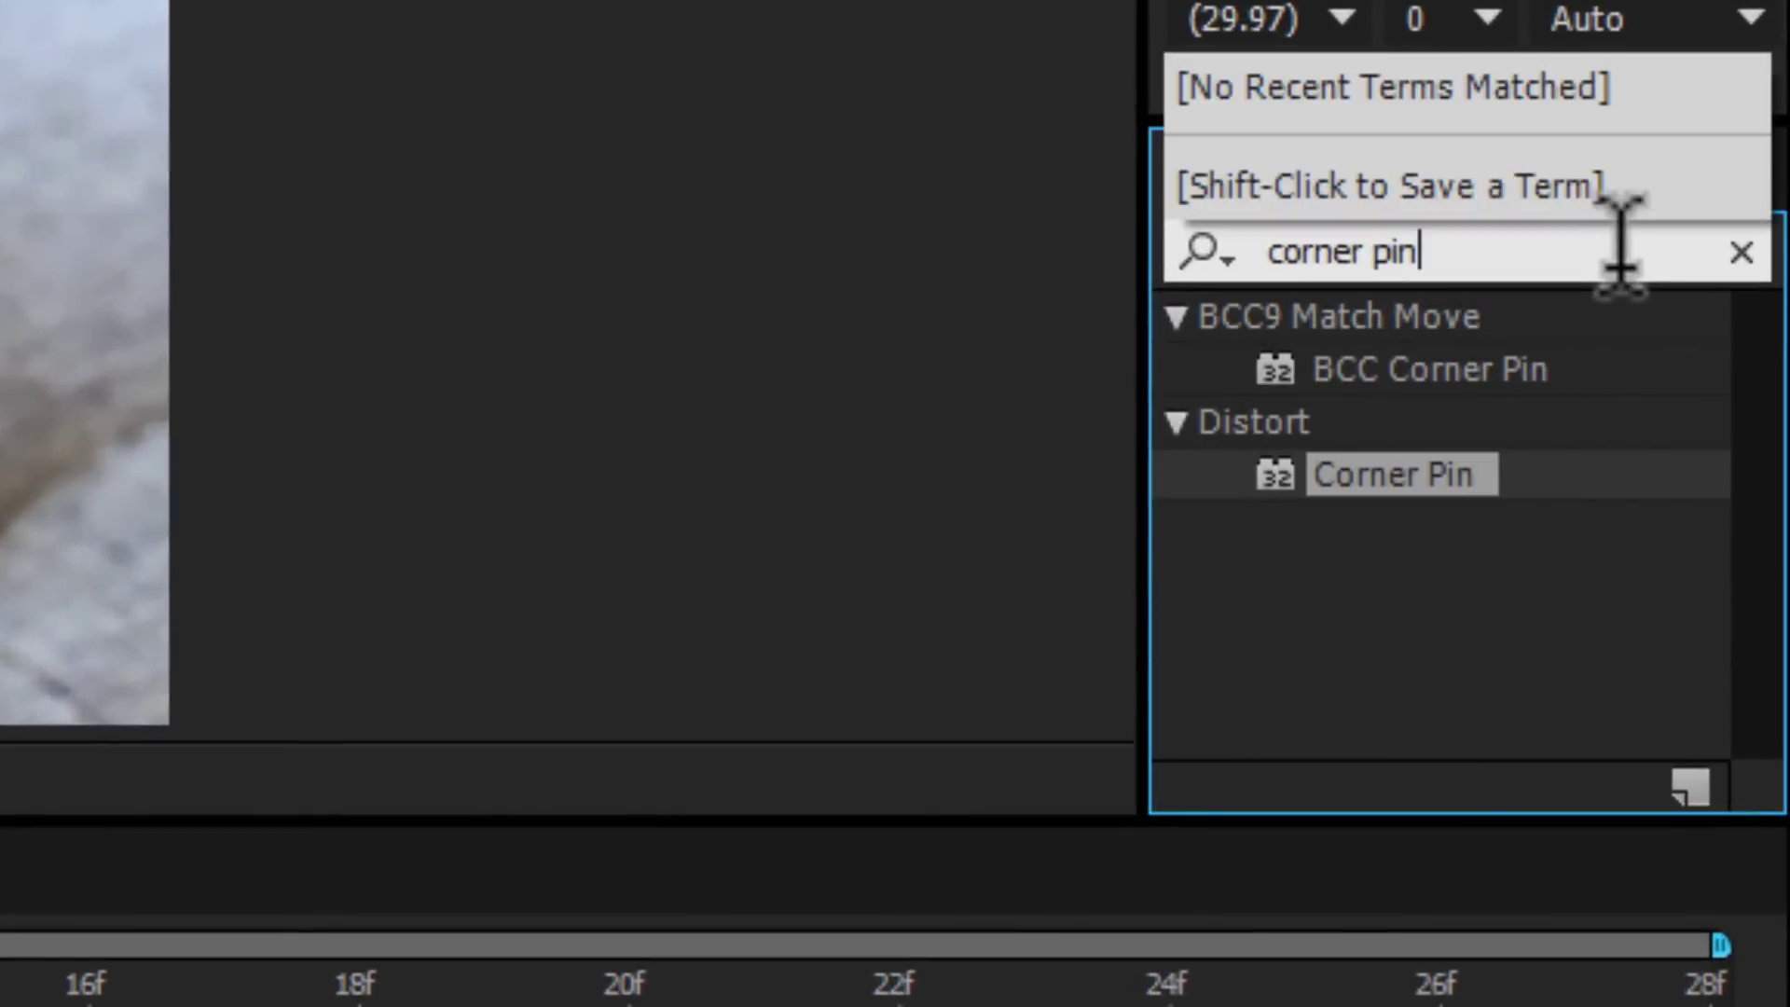
{"action": "mouse_move", "coordinate": [1274, 470]}
{"action": "left_mouse_down"}
{"action": "mouse_move", "coordinate": [653, 596]}
{"action": "mouse_move", "coordinate": [213, 629]}
{"action": "left_mouse_up"}
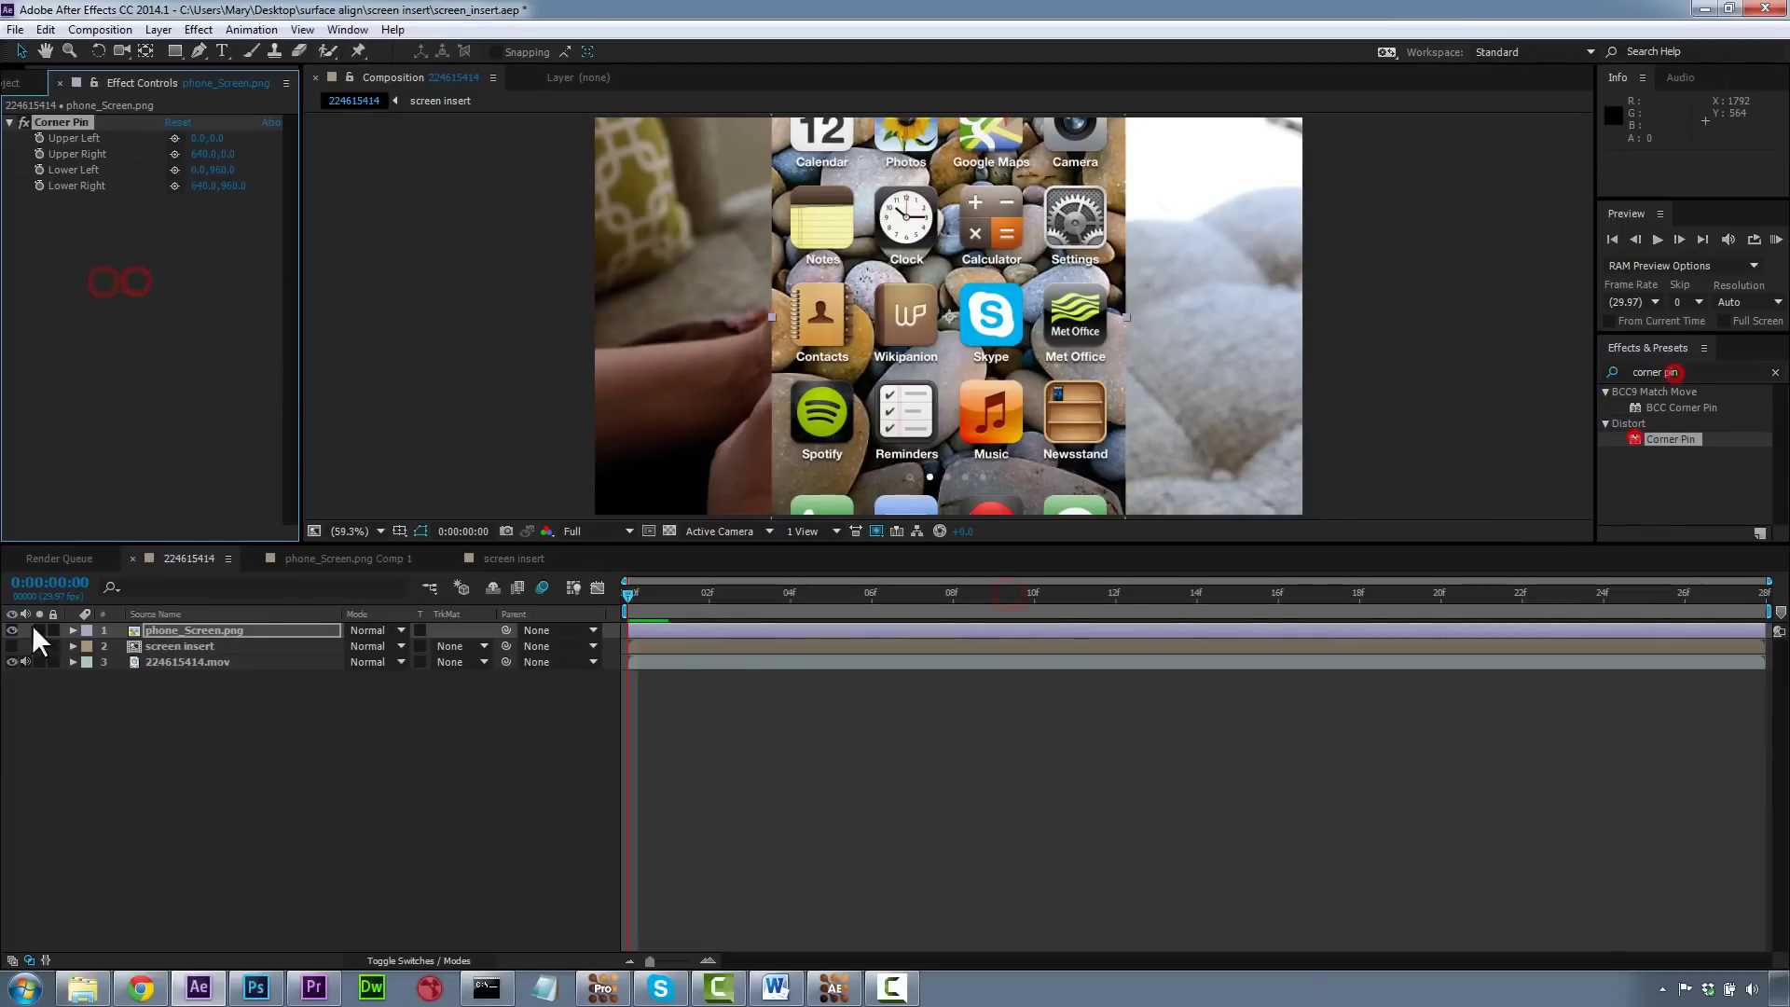
Step: Drag the Corner Pin corners onto the corners of the phone's screen
{"action": "scroll", "coordinate": [948, 316], "scroll_direction": "down", "scroll_amount": 5}
{"action": "left_click_drag", "start_coordinate": [914, 260], "coordinate": [941, 322]}
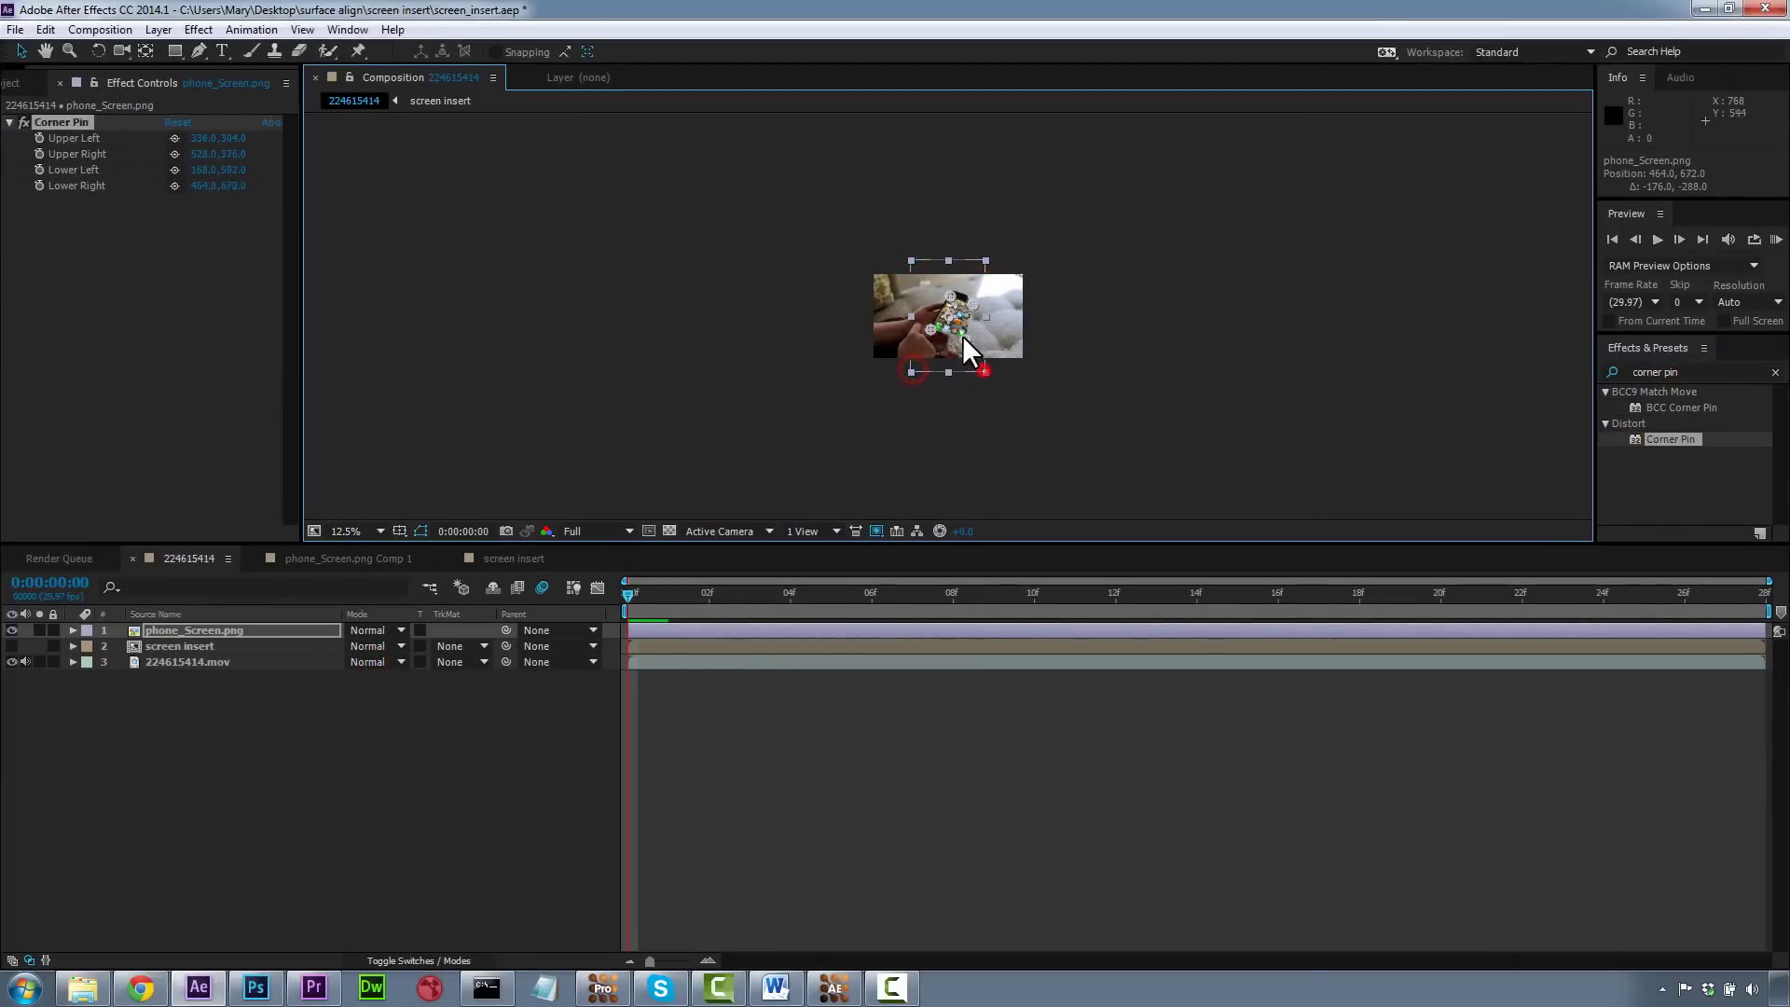
{"action": "left_click", "coordinate": [354, 530]}
{"action": "left_click", "coordinate": [372, 555]}
{"action": "left_click_drag", "start_coordinate": [1019, 404], "coordinate": [884, 336]}
{"action": "left_click_drag", "start_coordinate": [1024, 242], "coordinate": [1028, 243]}
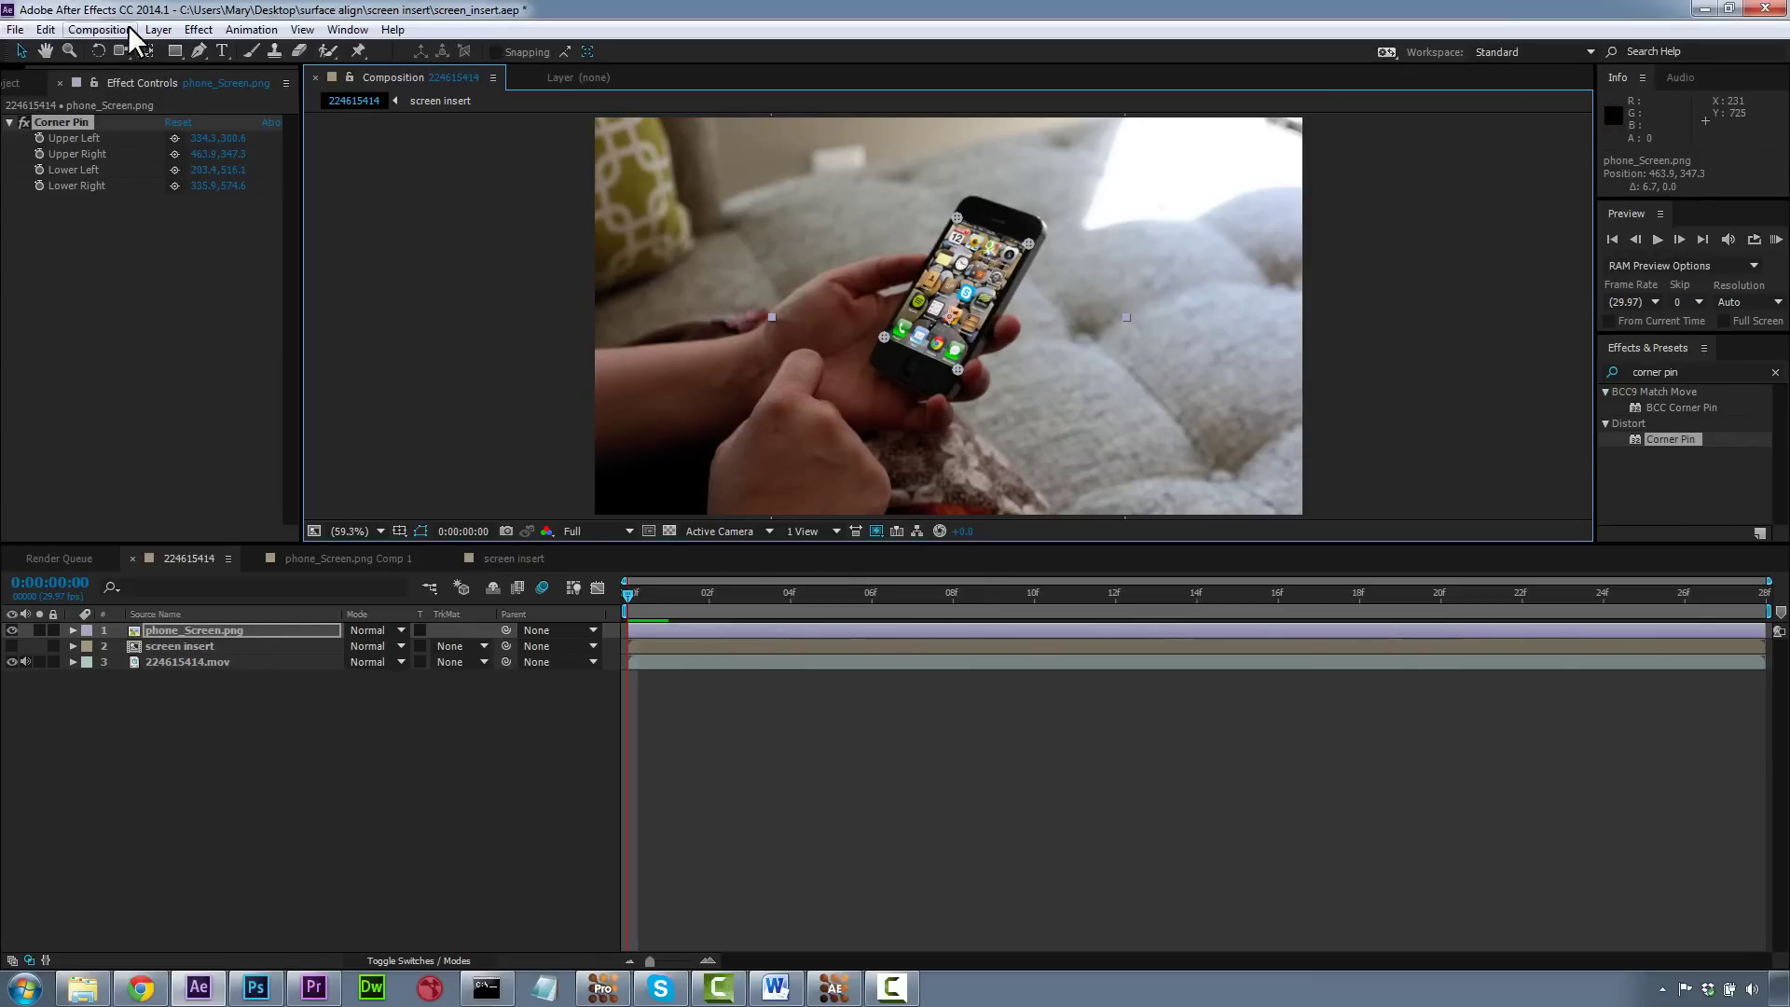
Step: Pre-compose the pinned layer, moving all attributes, as phone_Screen.png Comp 3
{"action": "left_click", "coordinate": [151, 28]}
{"action": "left_click", "coordinate": [200, 683]}
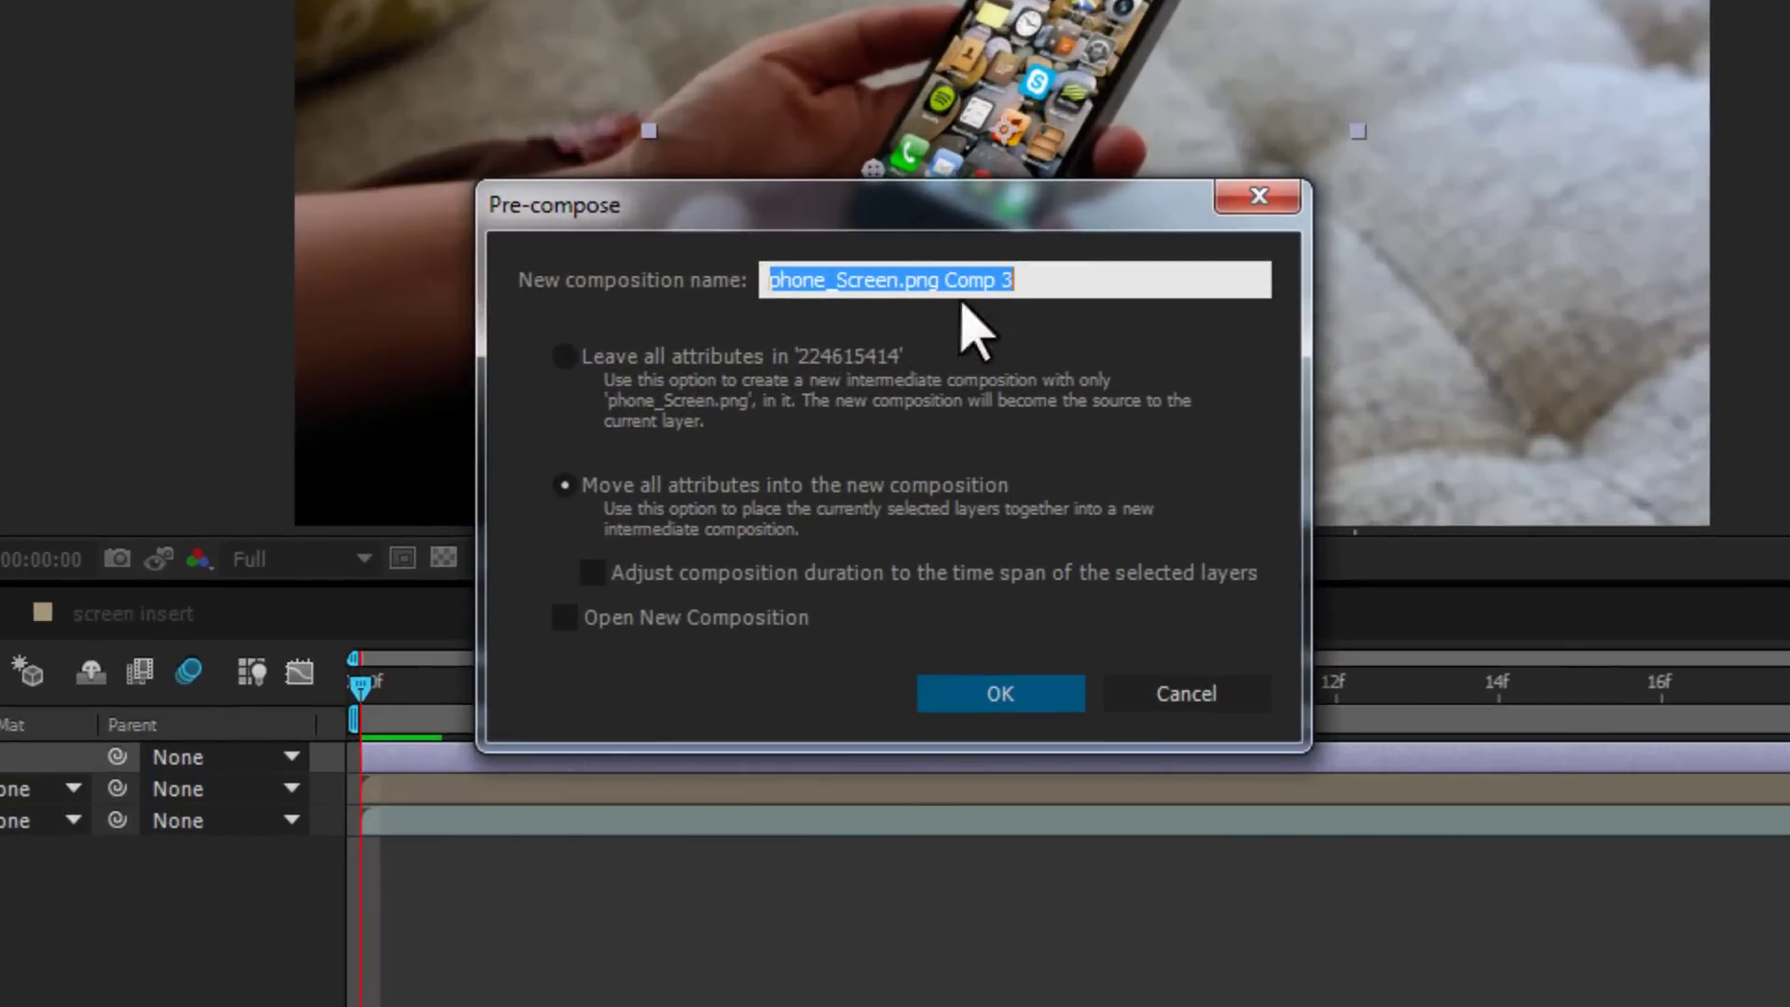
{"action": "left_click", "coordinate": [1001, 695]}
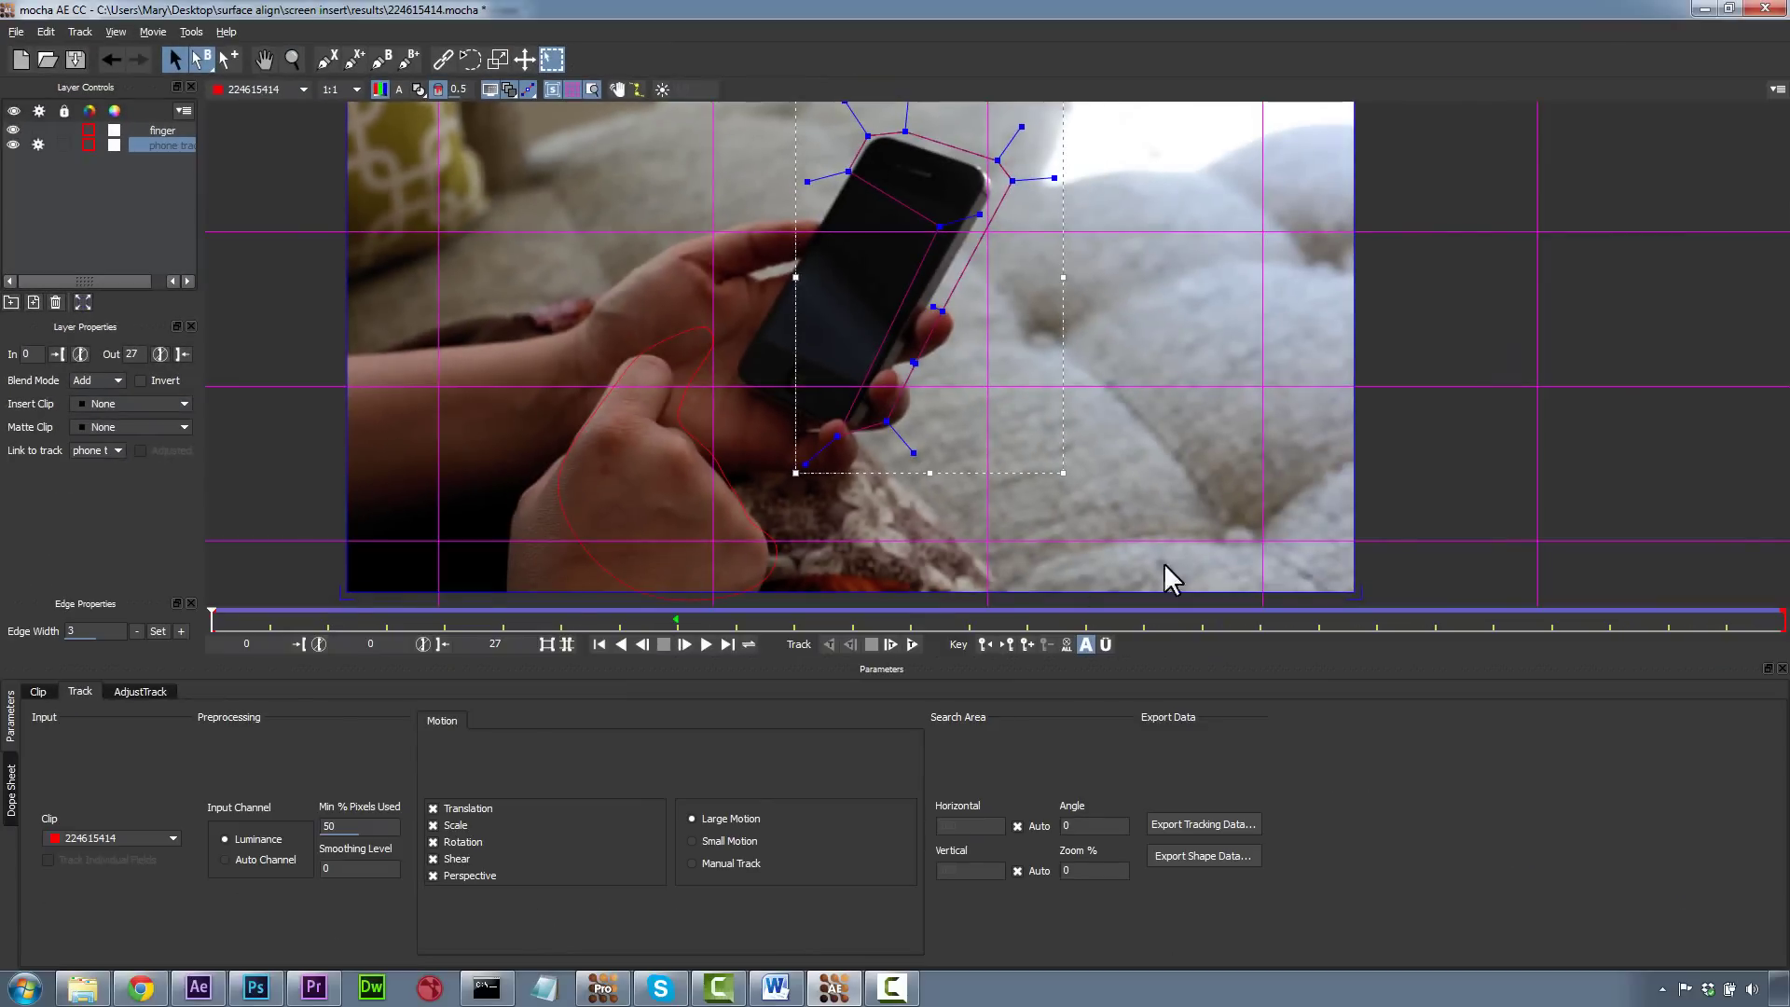
Step: In mocha, copy the phone track's corner-pin data to the clipboard and return to After Effects
{"action": "left_click", "coordinate": [292, 59]}
{"action": "scroll", "coordinate": [739, 232], "scroll_direction": "down", "scroll_amount": 1}
{"action": "left_click", "coordinate": [1204, 825]}
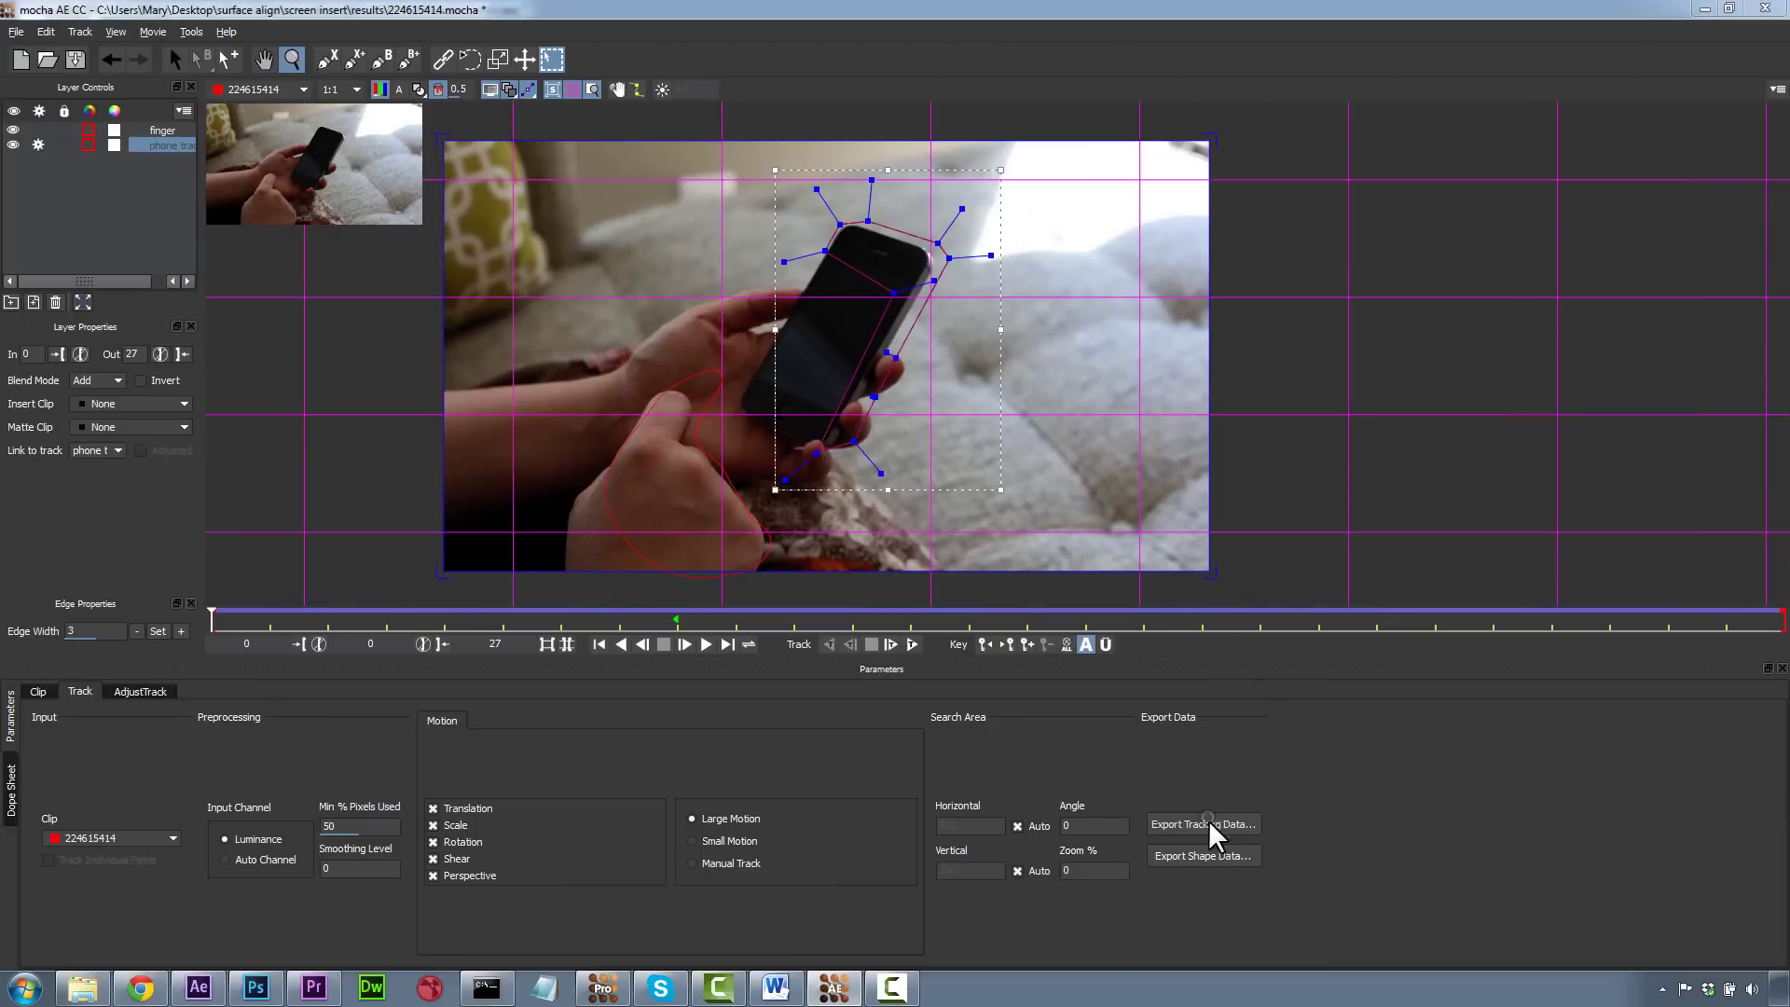
{"action": "left_click", "coordinate": [881, 515]}
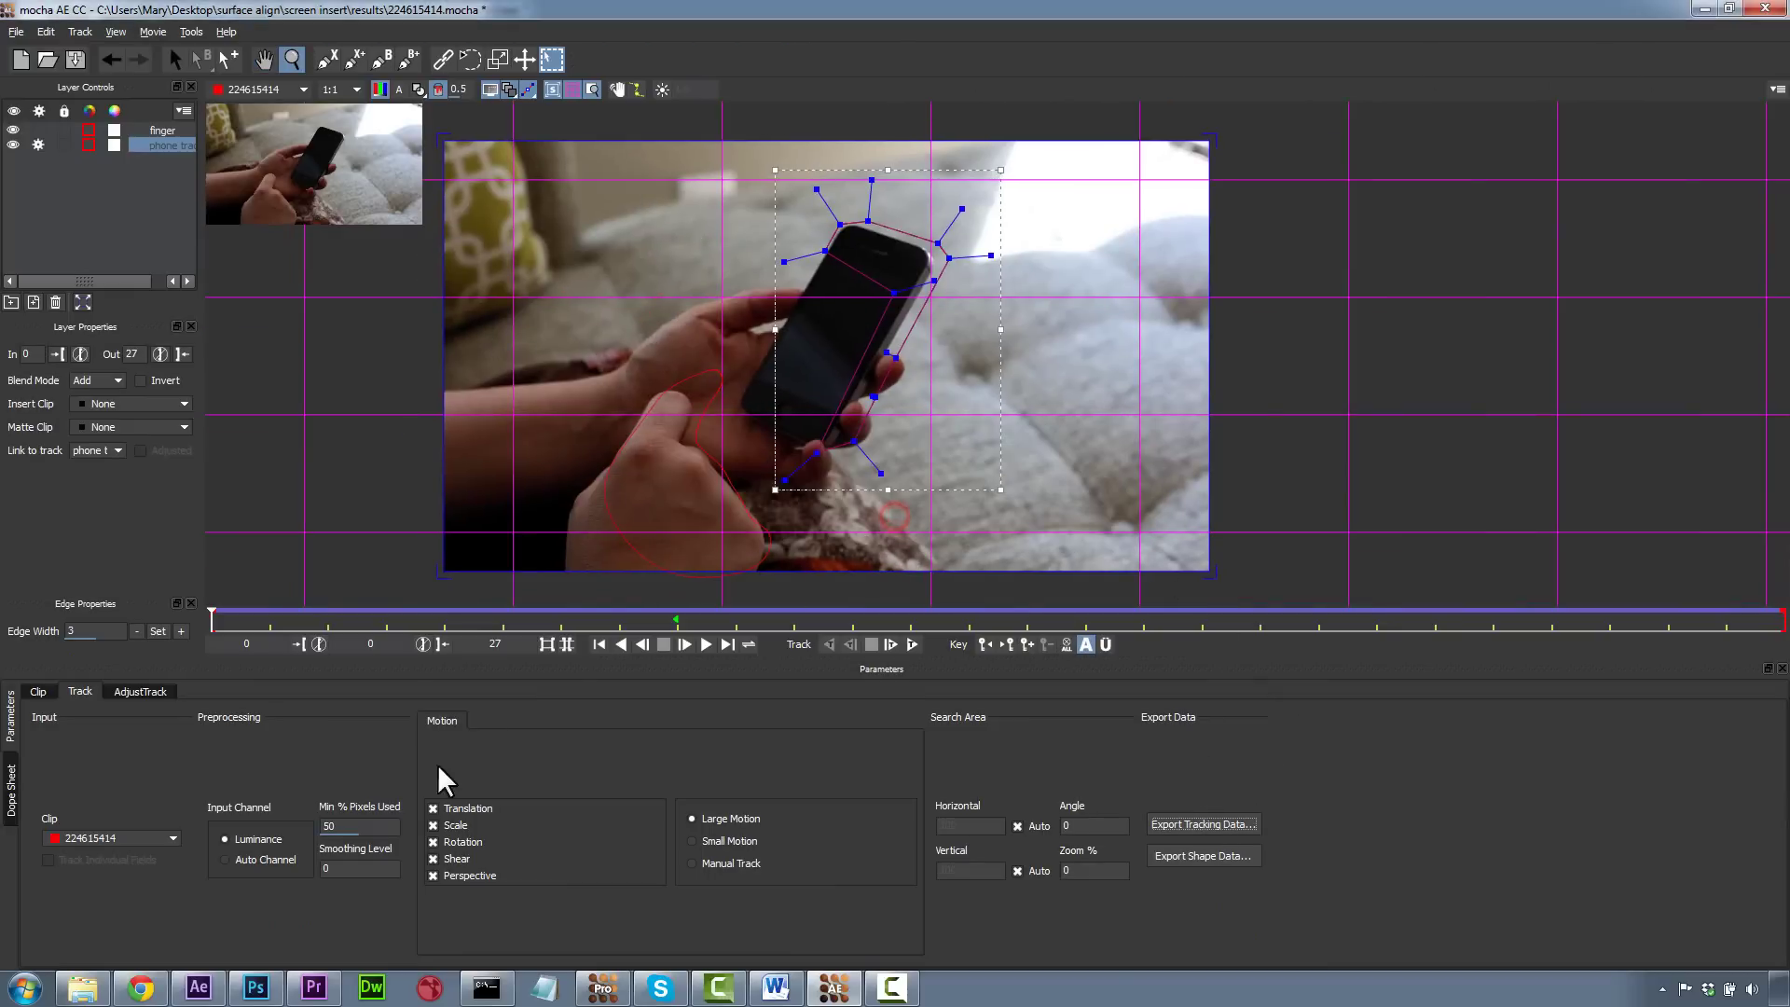
{"action": "left_click", "coordinate": [199, 987]}
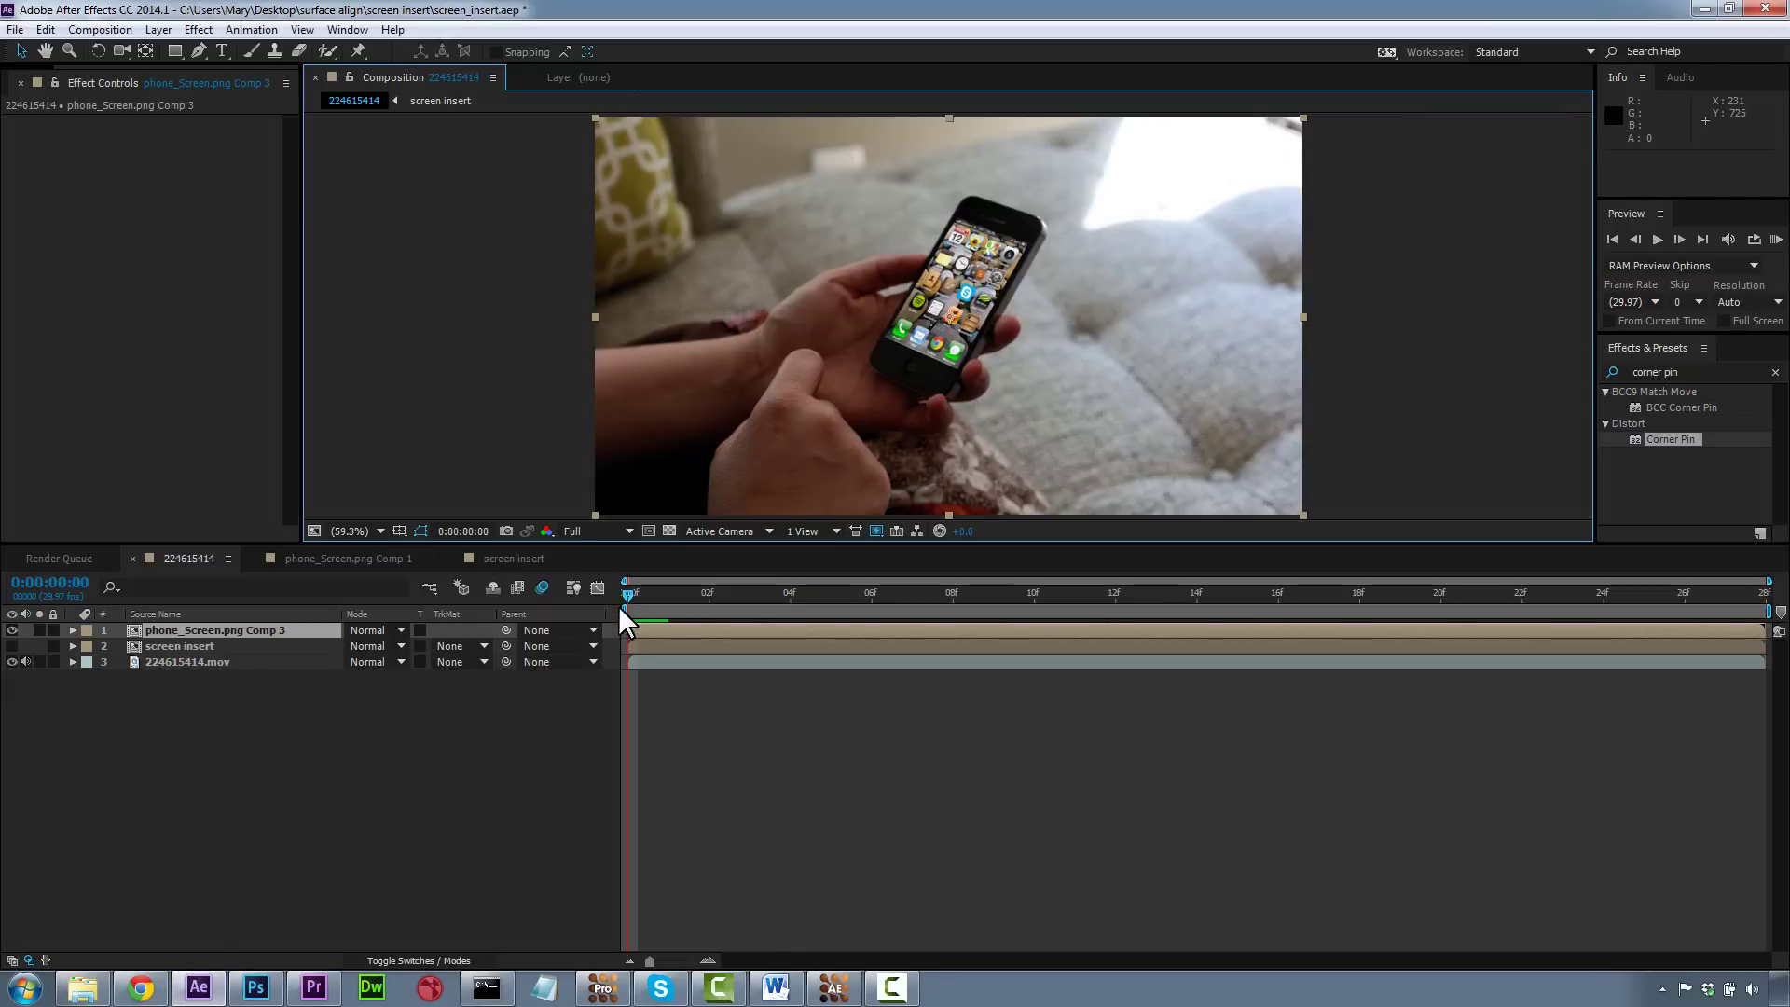
Step: Paste the Corner Pin track onto phone_Screen.png Comp 3 and scrub to check it follows the phone
{"action": "left_click", "coordinate": [45, 29]}
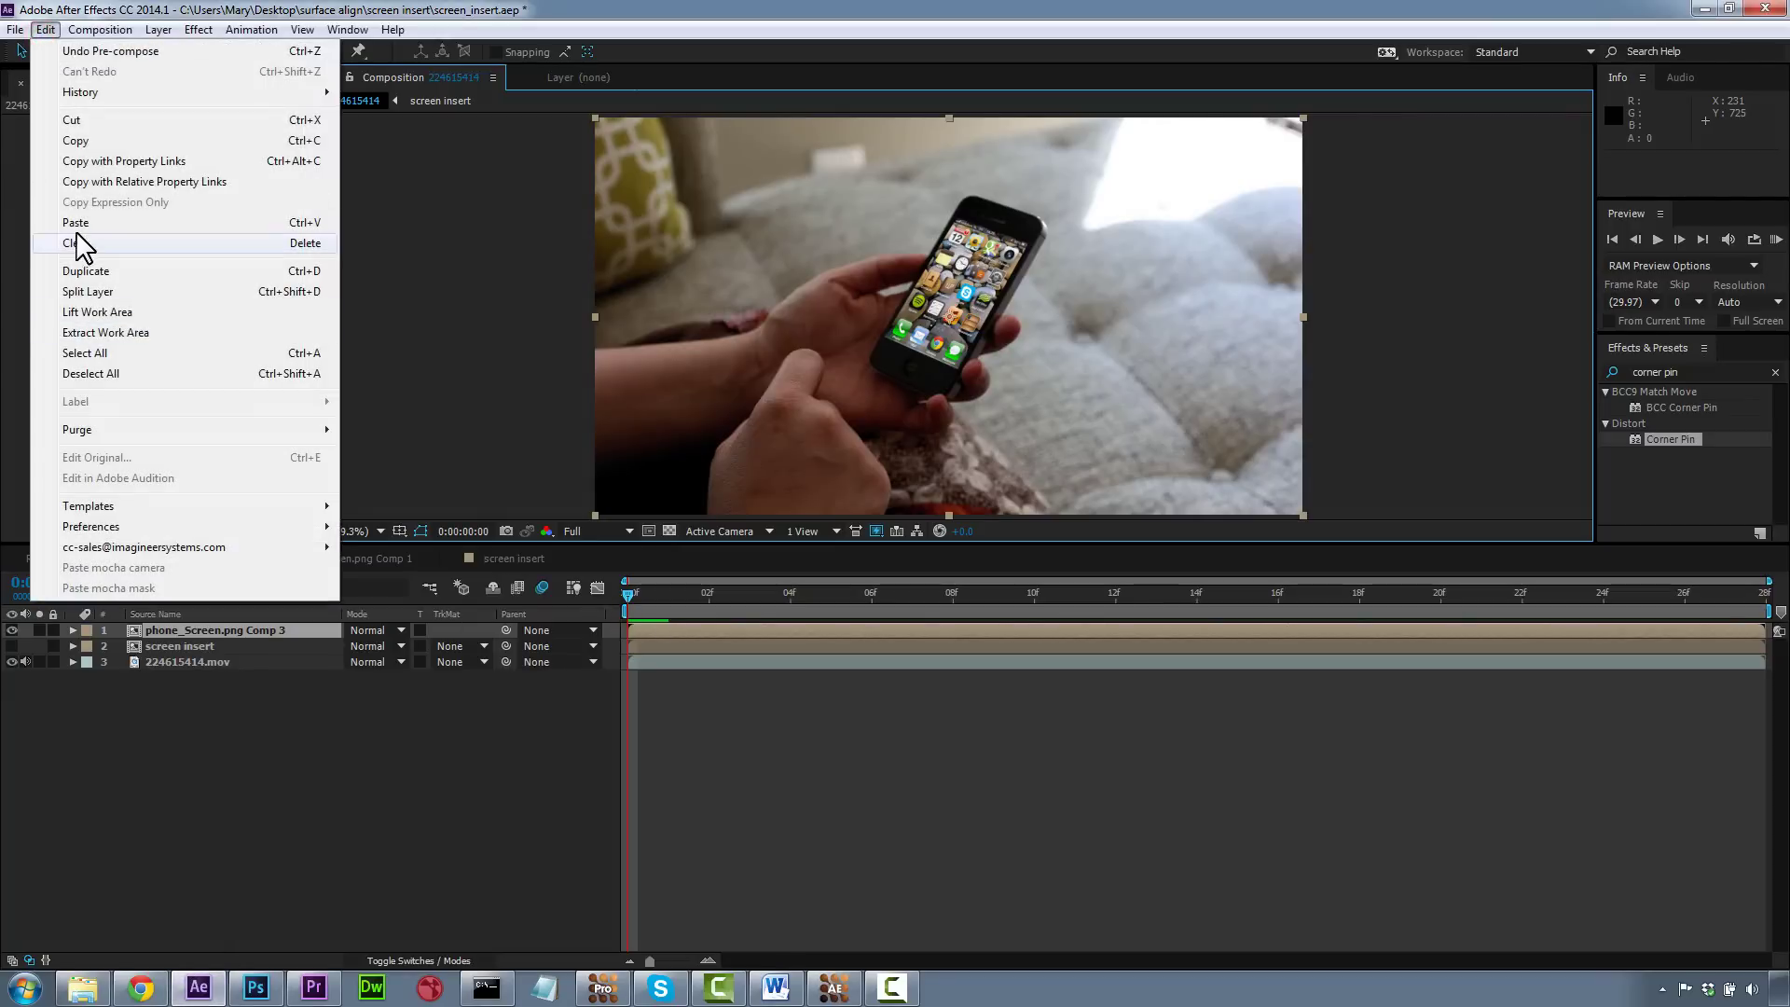
{"action": "left_click", "coordinate": [81, 231]}
{"action": "left_click_drag", "start_coordinate": [652, 590], "coordinate": [452, 584]}
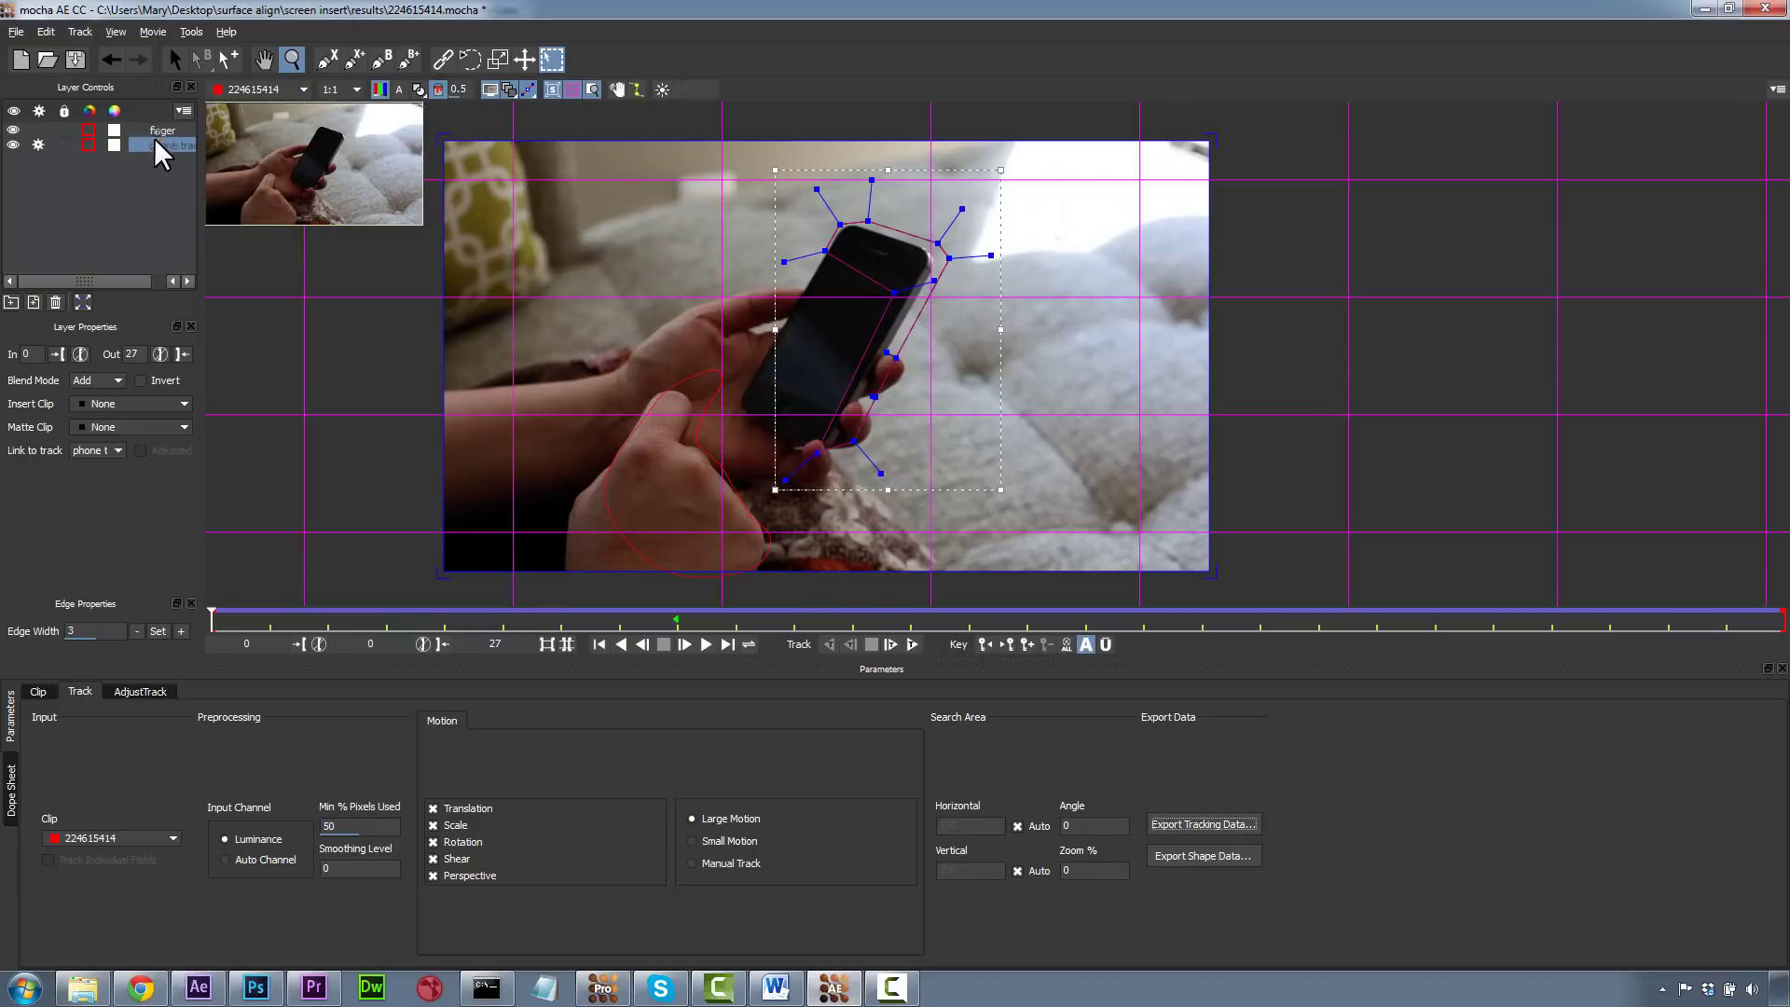
Step: In mocha, copy the finger layer's shape data to the clipboard
{"action": "left_click", "coordinate": [157, 132]}
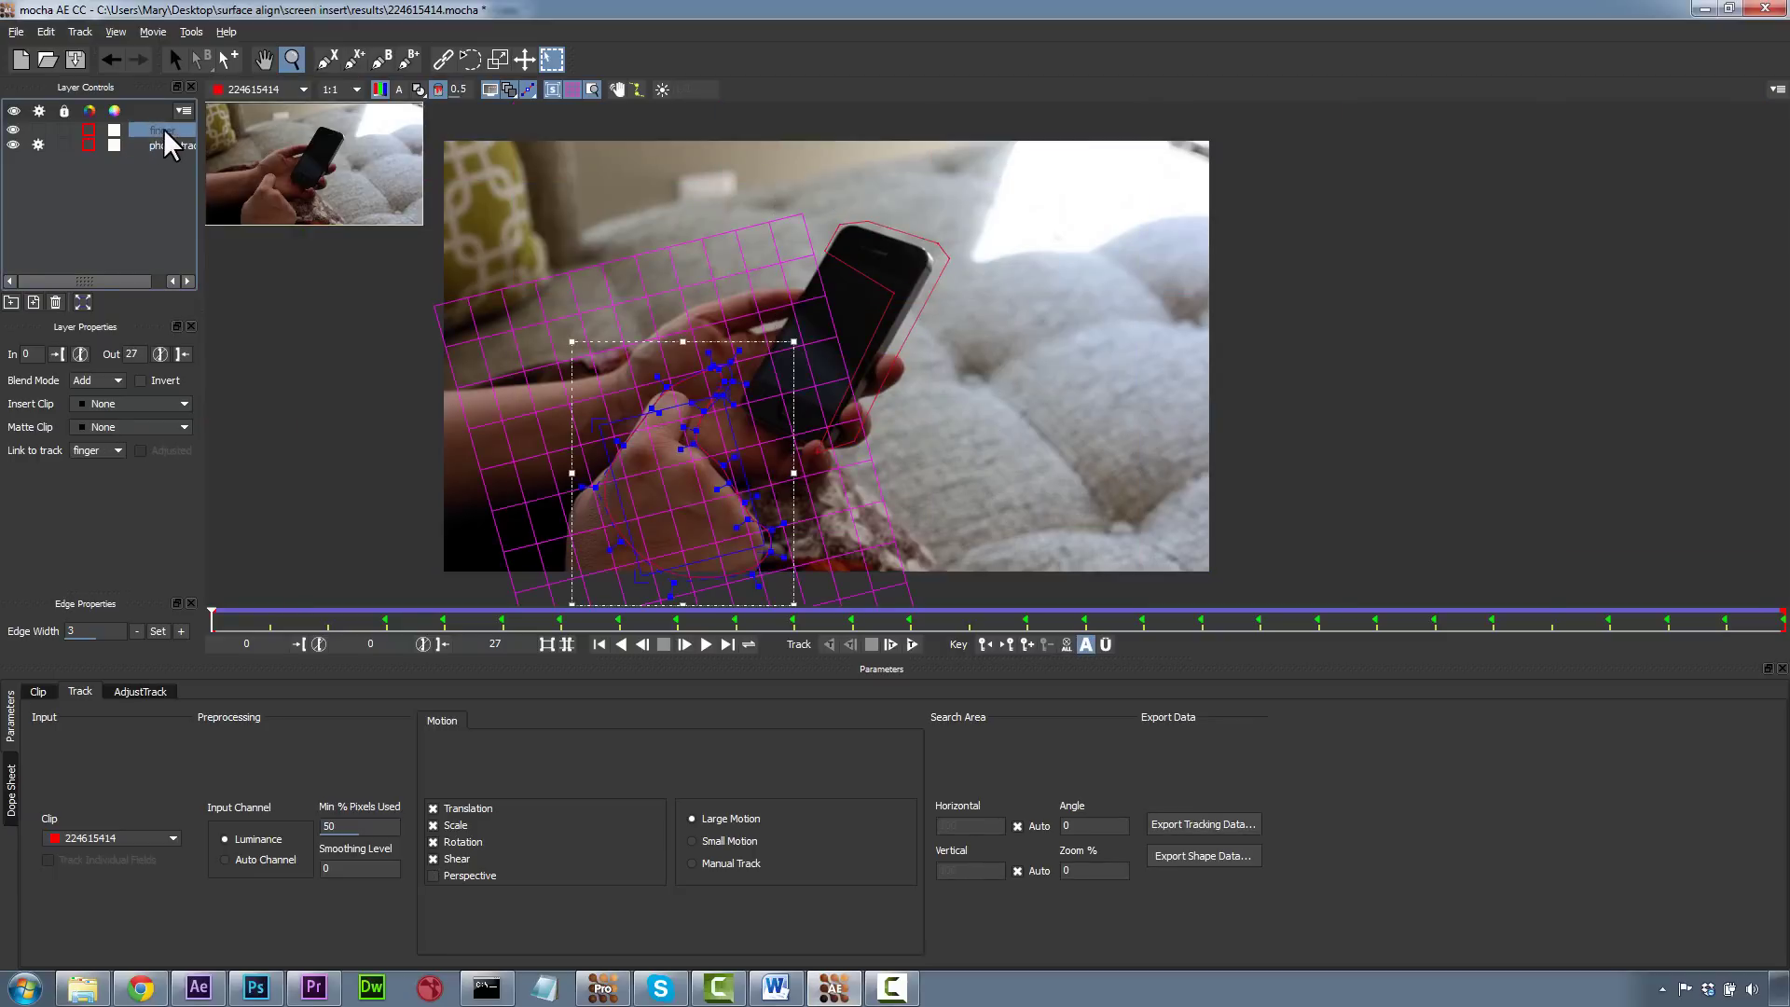
{"action": "left_click", "coordinate": [1183, 856]}
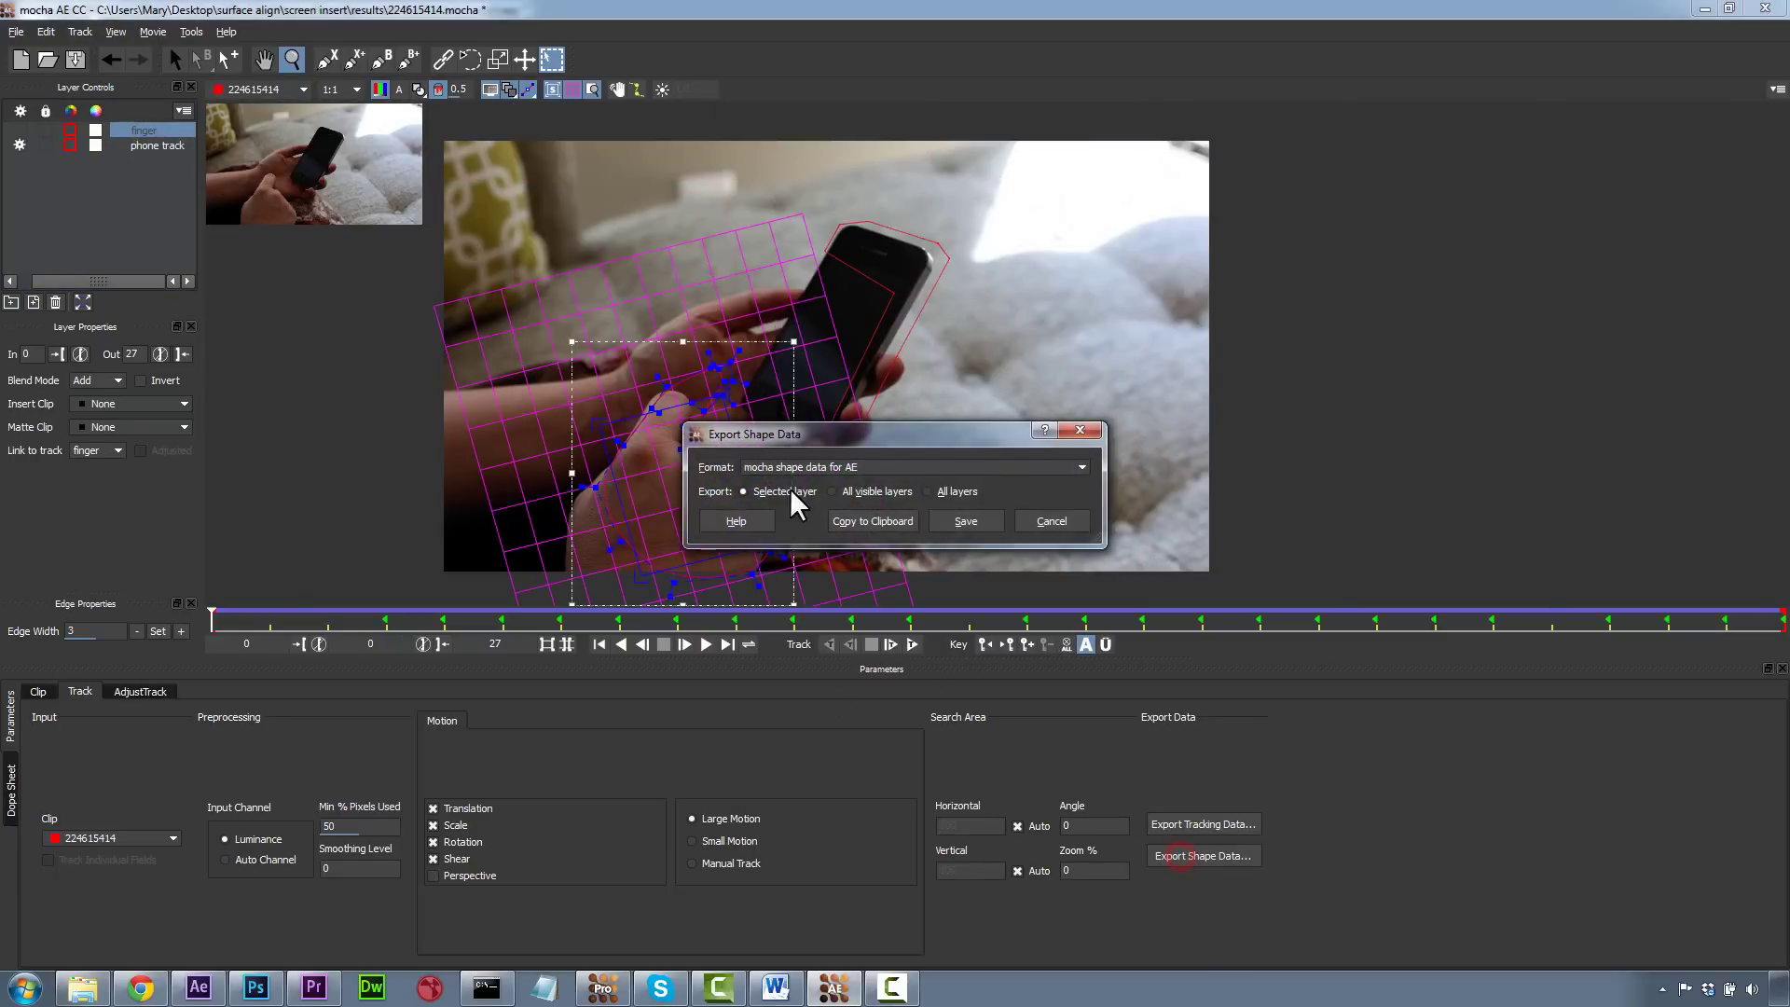
{"action": "left_click", "coordinate": [877, 520]}
Step: Duplicate 224615414.mov to the top of the stack and paste the finger shape mask onto it
{"action": "left_click", "coordinate": [198, 988]}
{"action": "left_click", "coordinate": [170, 662]}
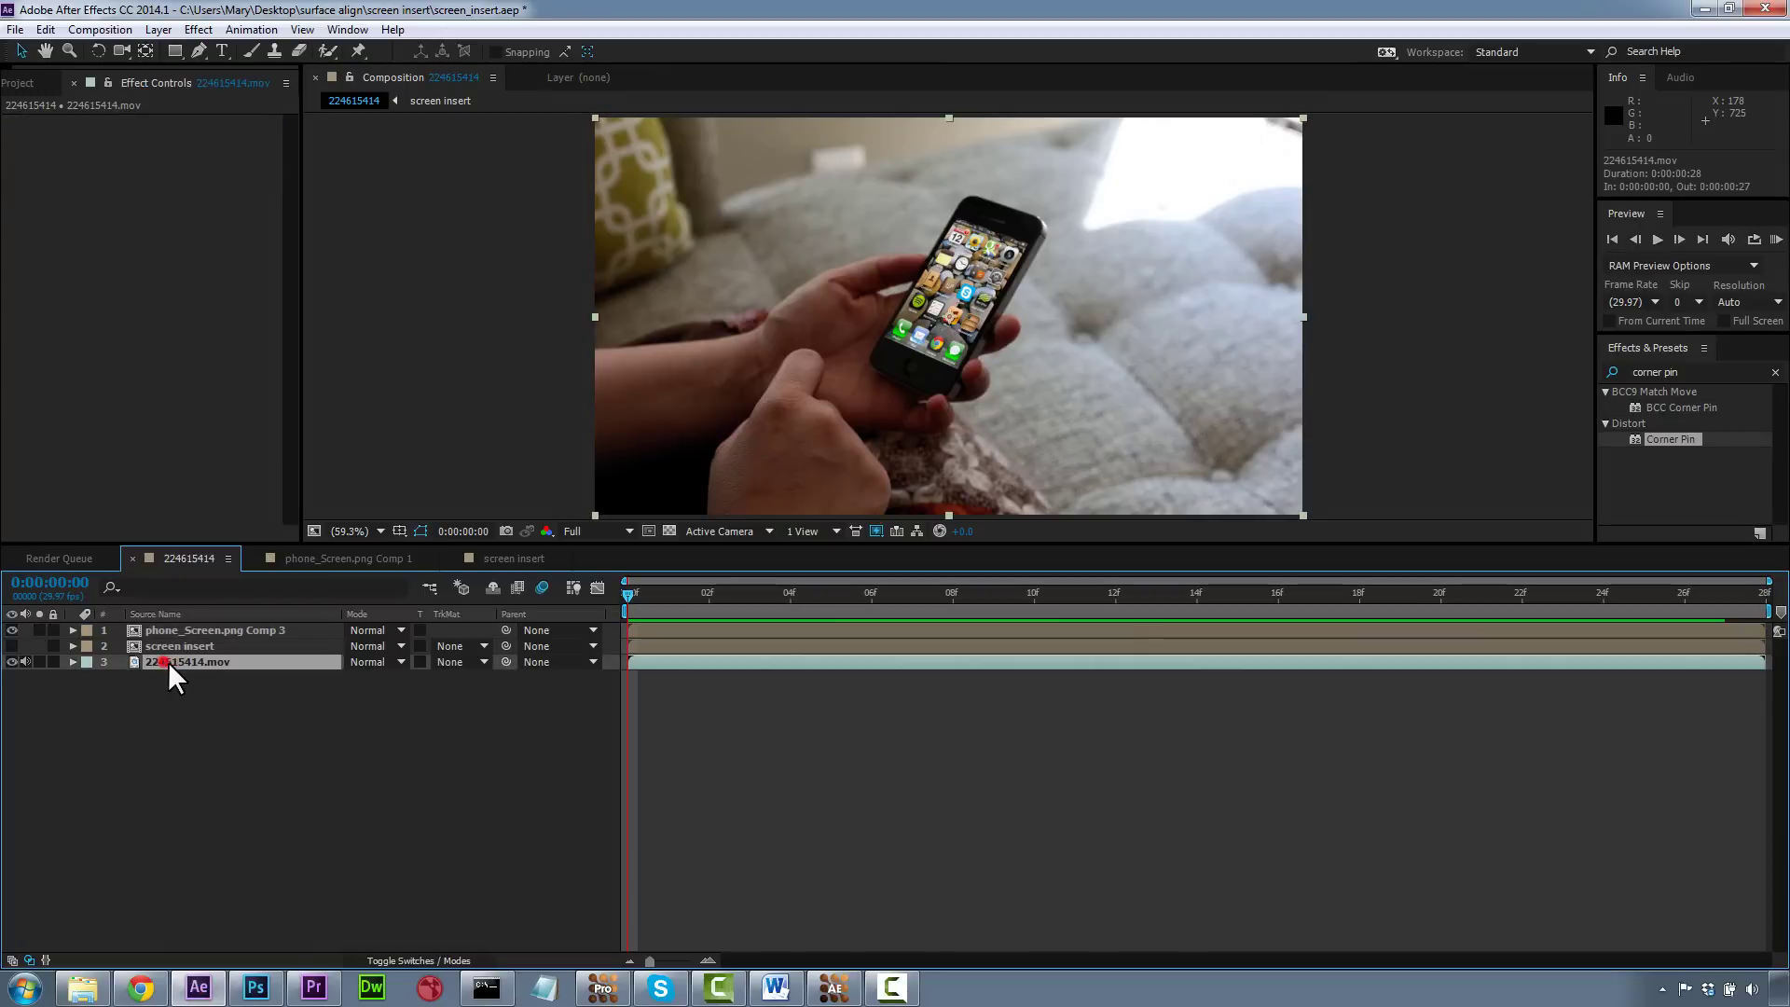
{"action": "key", "text": "ctrl+d"}
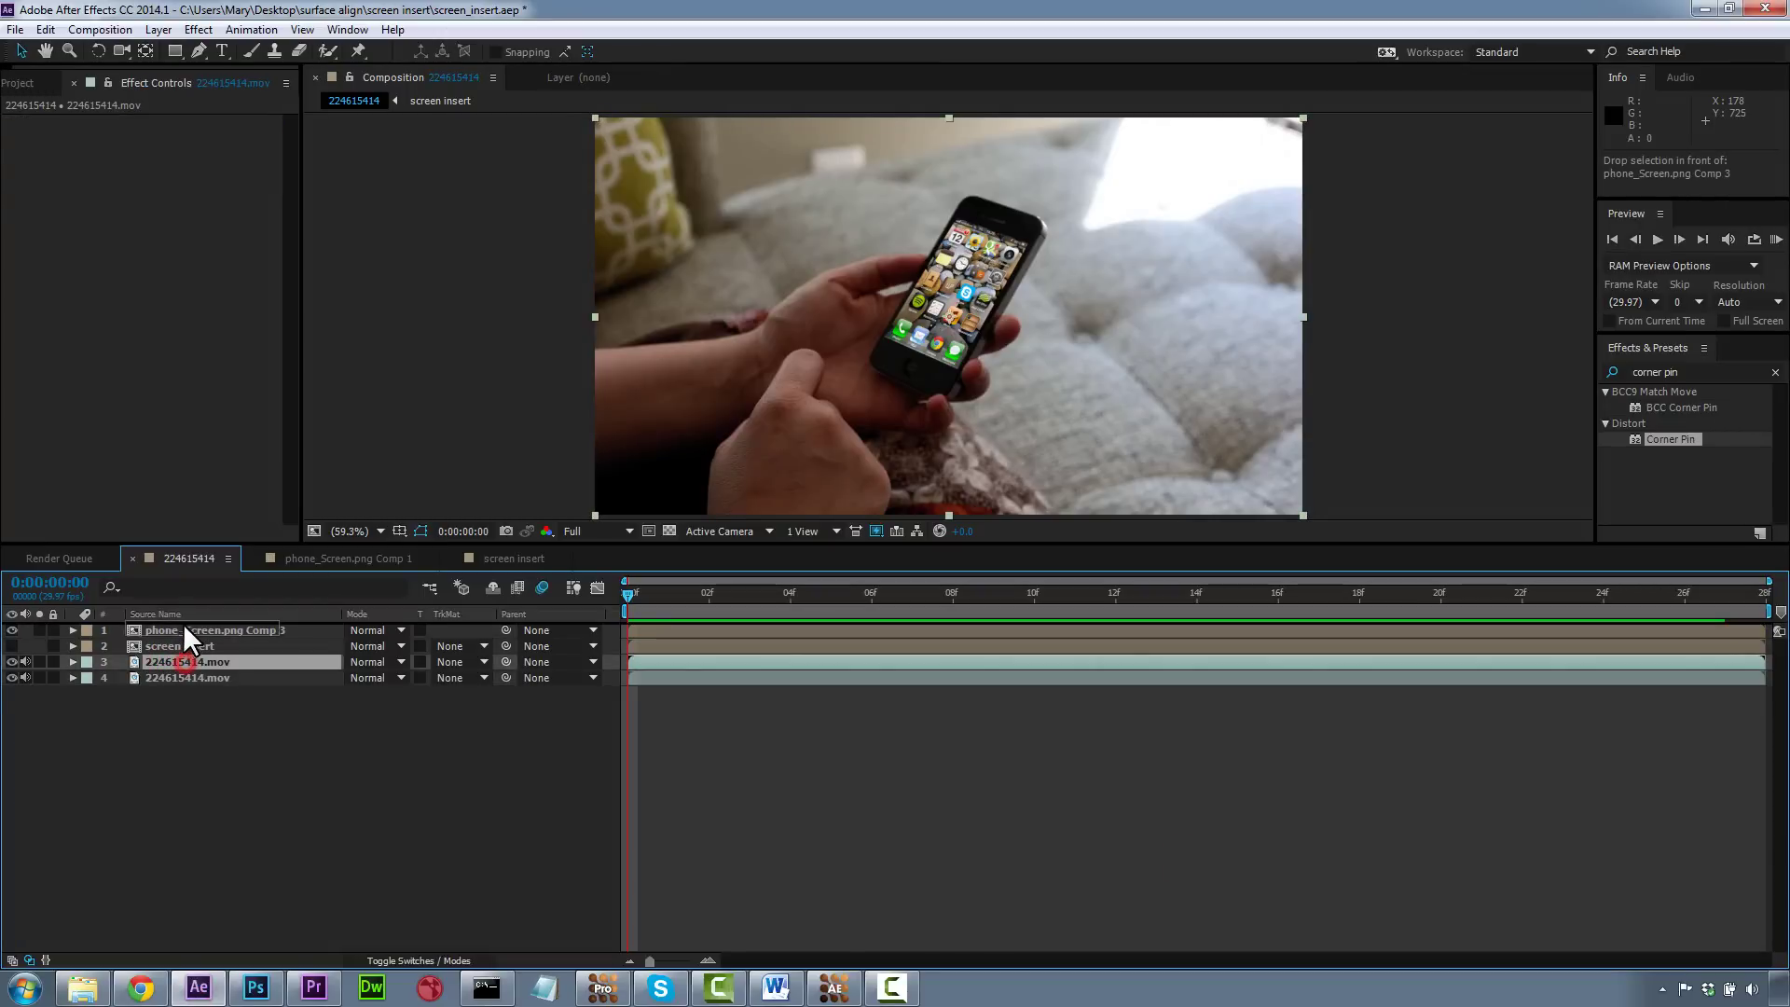
{"action": "key", "text": "ctrl+shift+bracketright"}
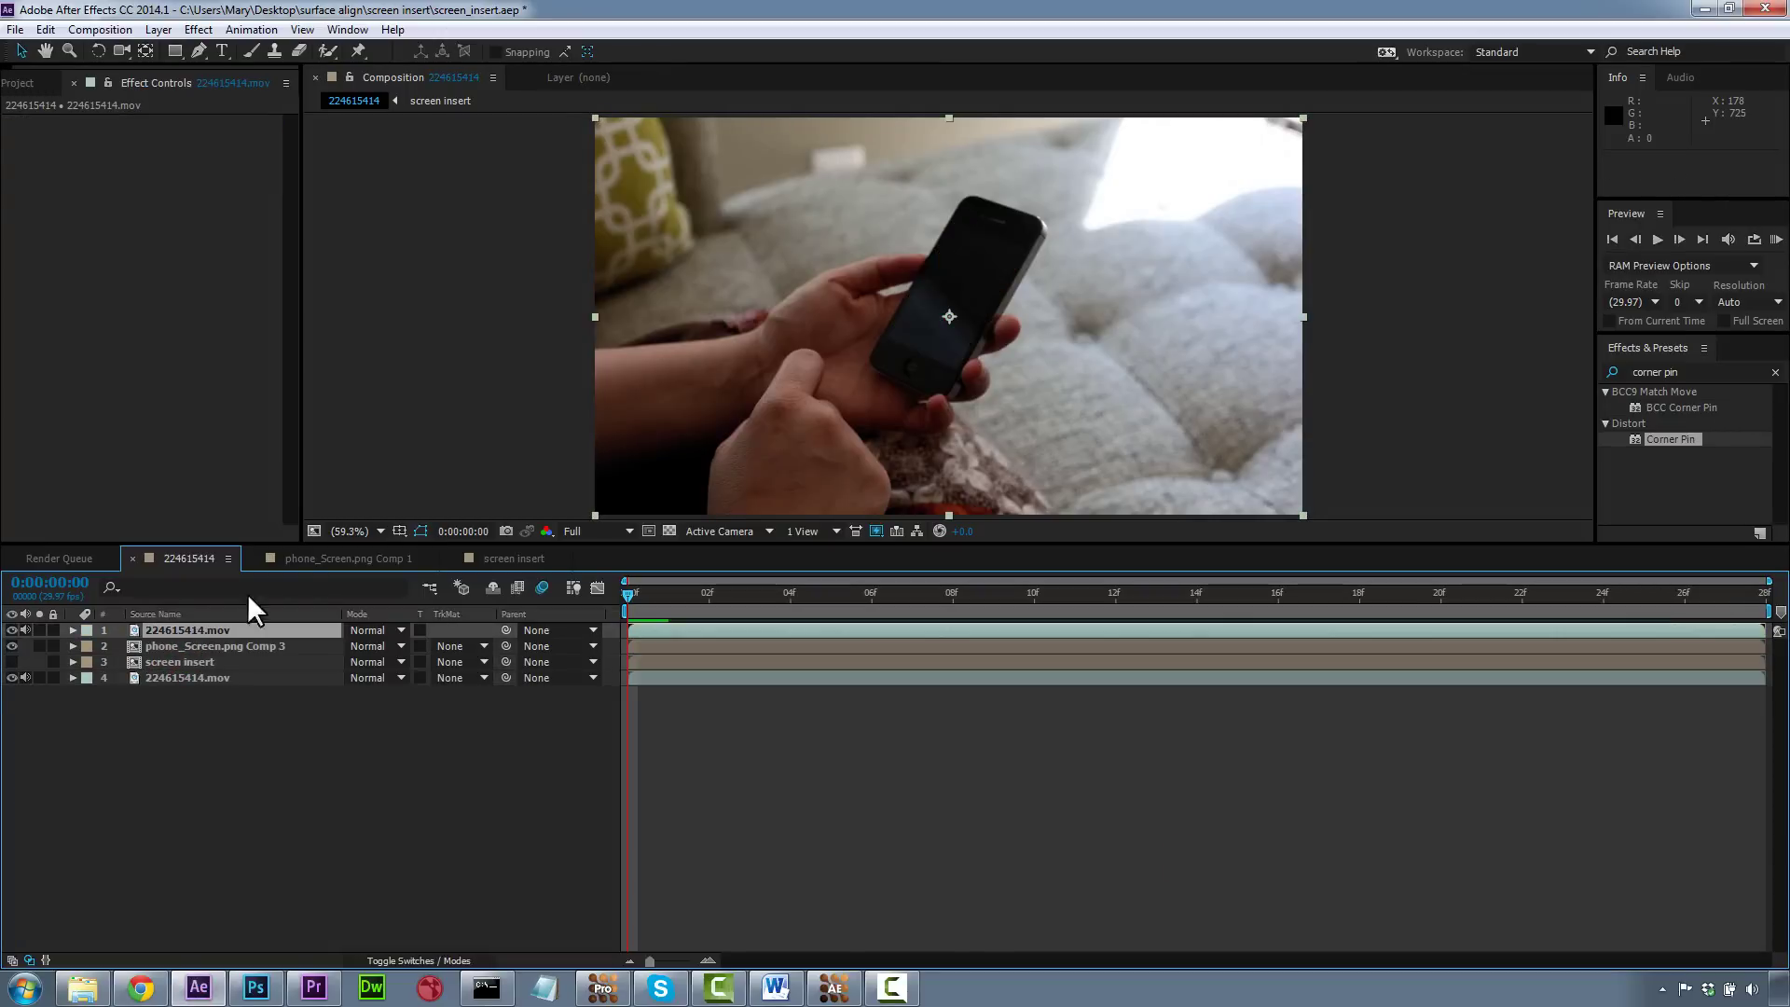
{"action": "left_click", "coordinate": [45, 29]}
{"action": "left_click", "coordinate": [76, 220]}
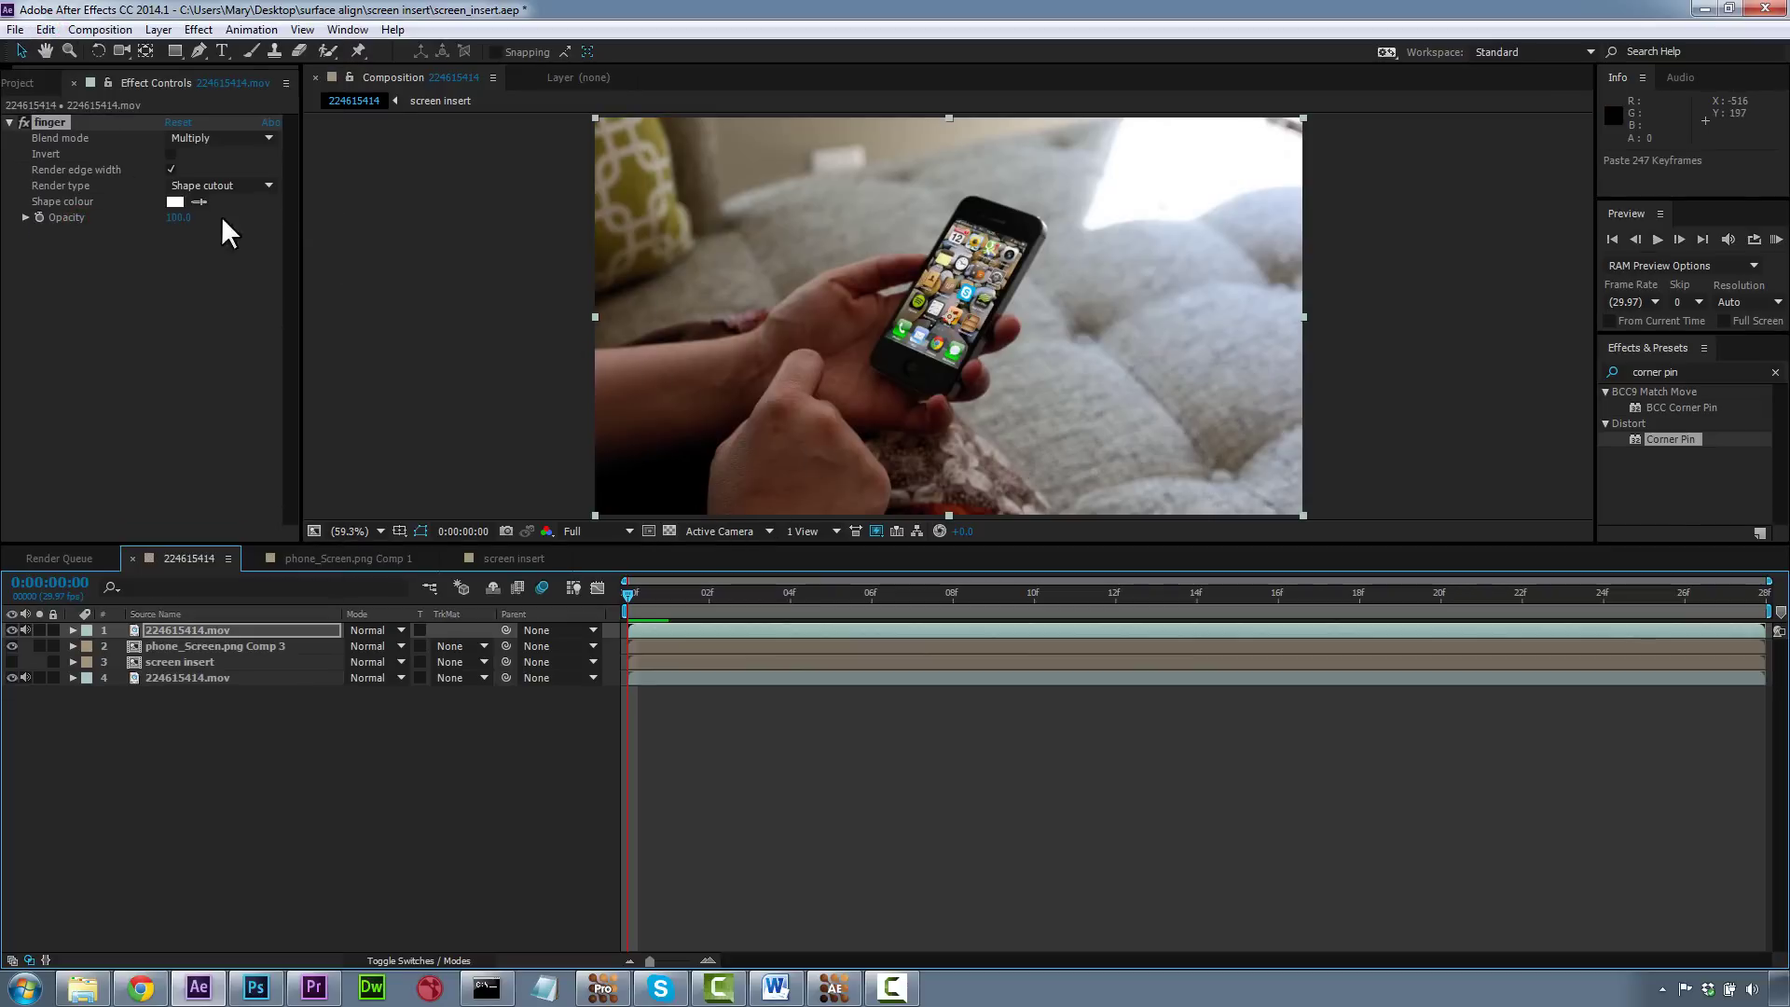
{"action": "left_click_drag", "start_coordinate": [742, 596], "coordinate": [668, 604]}
Step: Set phone_Screen.png Comp 3 to Screen blending at 60% opacity and preview the composite
{"action": "left_click", "coordinate": [220, 645]}
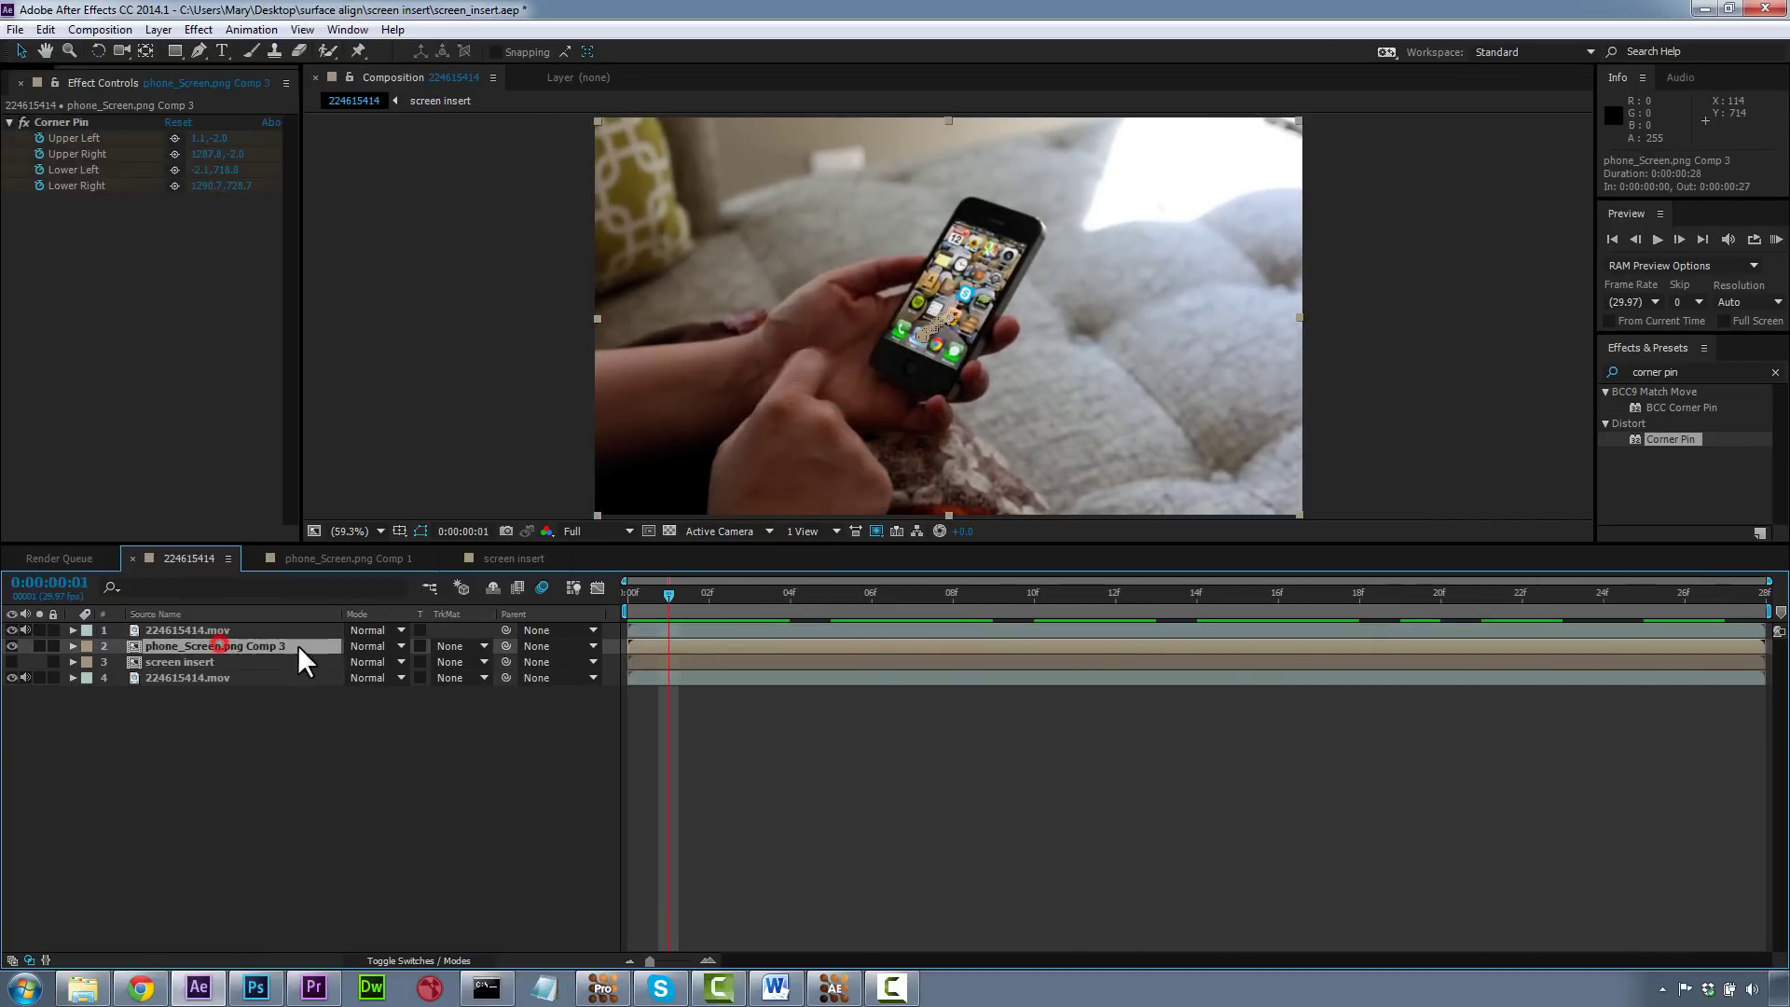
{"action": "left_click", "coordinate": [373, 646]}
{"action": "left_click", "coordinate": [446, 385]}
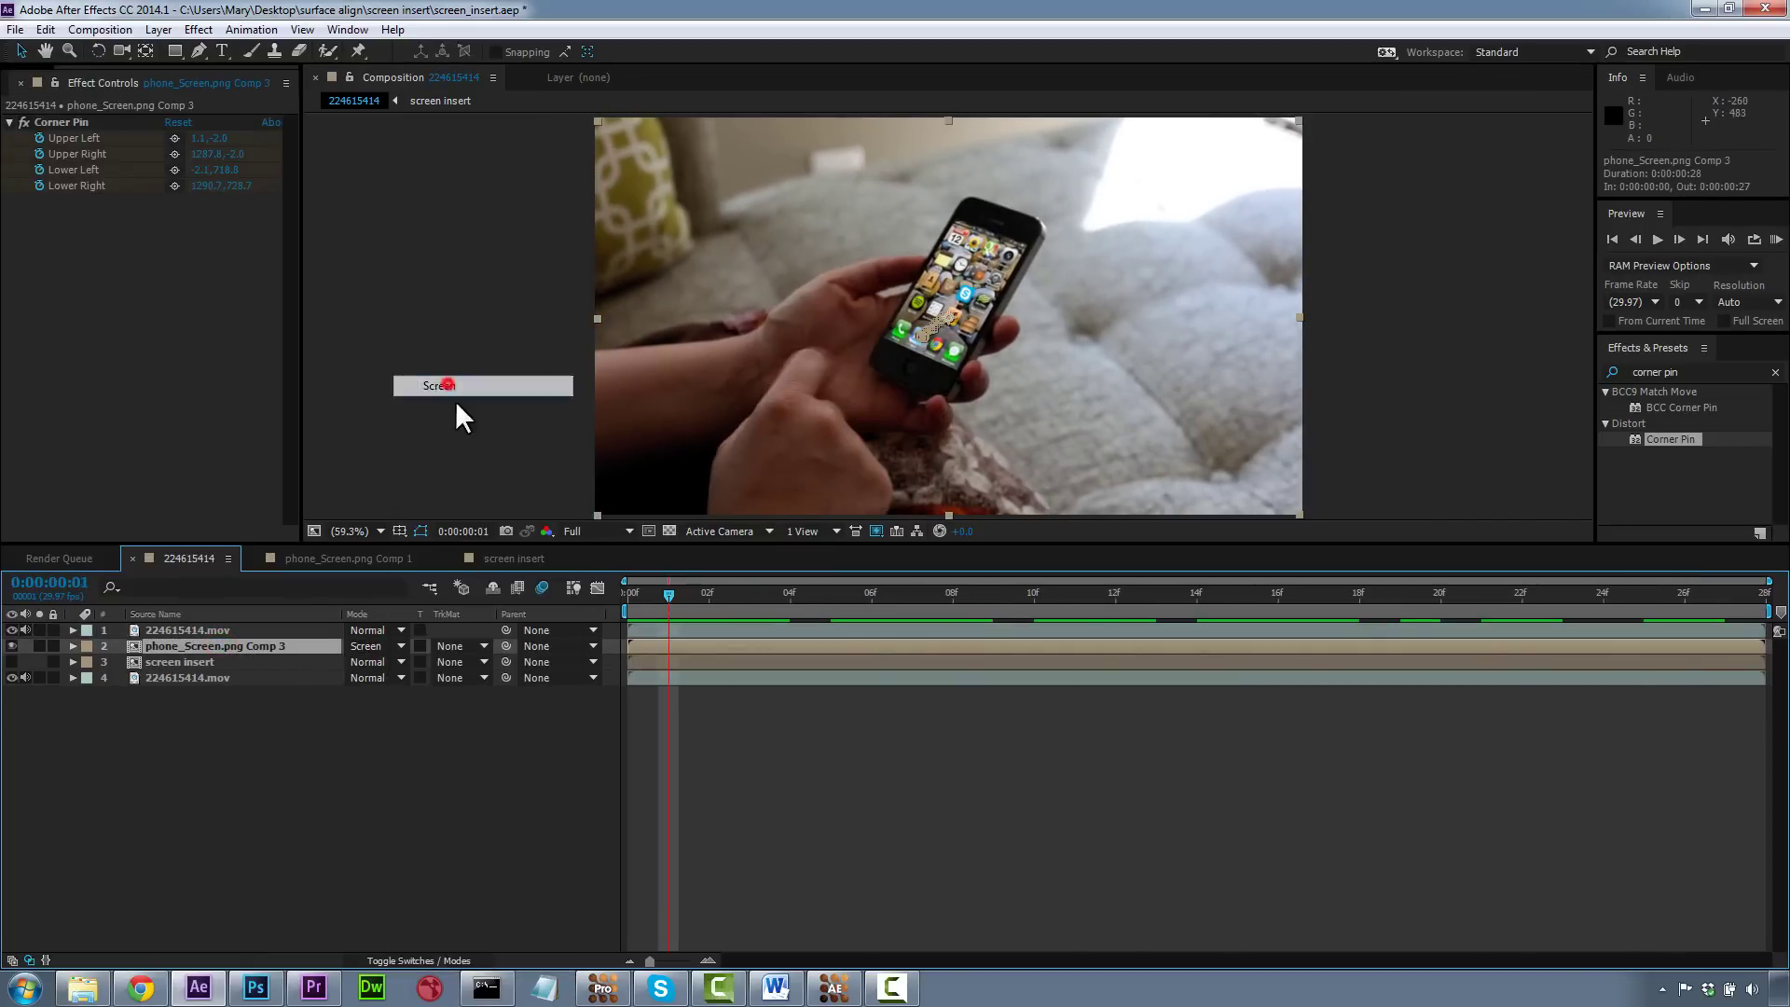
{"action": "left_click", "coordinate": [462, 646]}
{"action": "left_click", "coordinate": [74, 646]}
{"action": "left_click", "coordinate": [74, 646]}
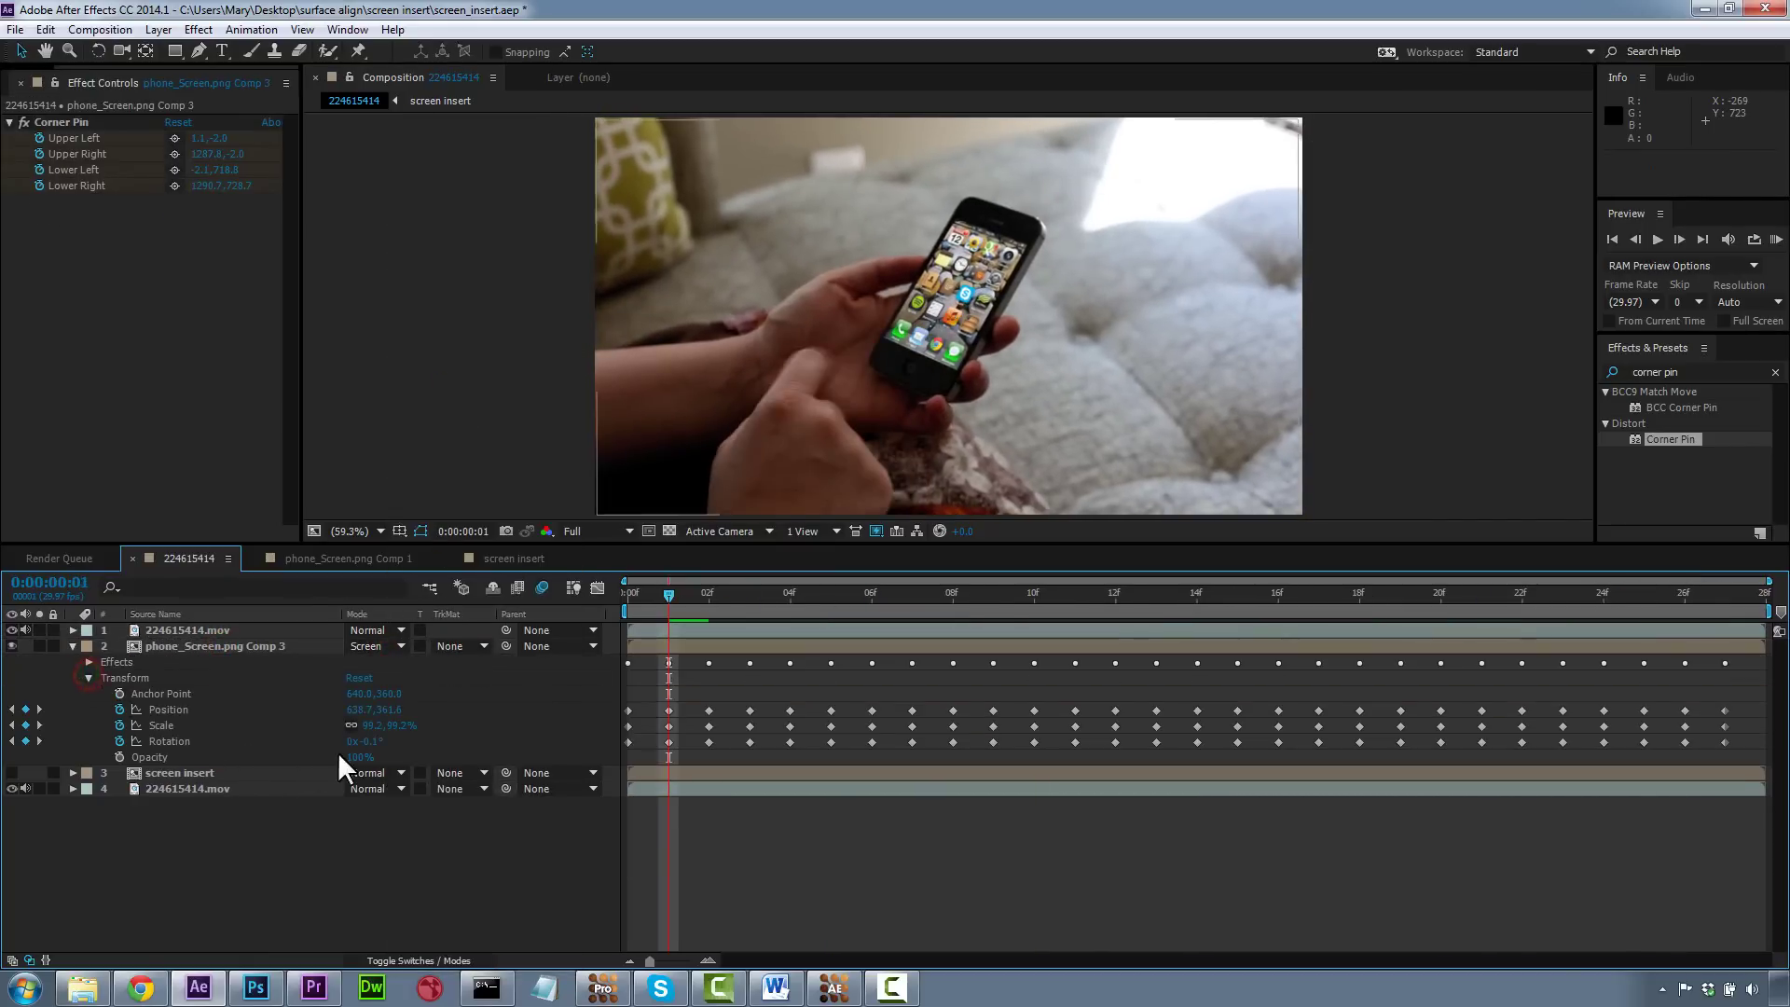
{"action": "type", "text": "60"}
{"action": "key", "text": "Return"}
{"action": "key", "text": "KP_0"}
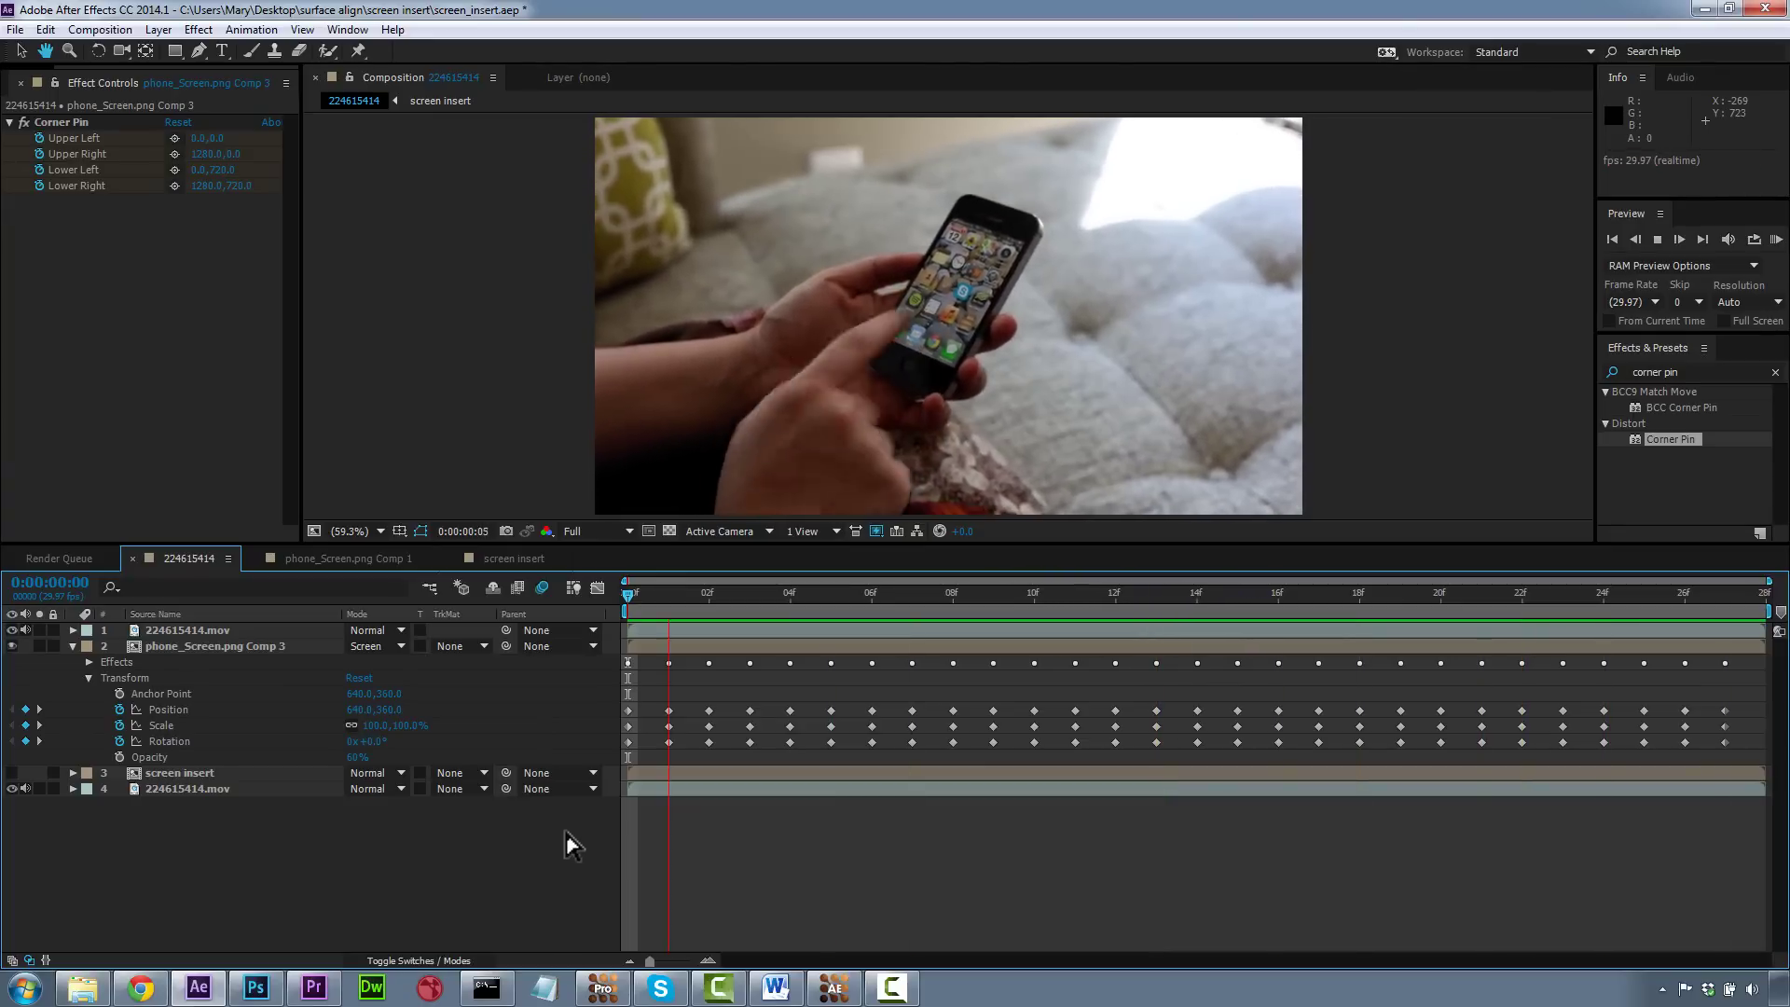
Step: Open the recent project paint_fix_face_alignsurface.aep and select the Brush tool
{"action": "left_click", "coordinate": [14, 29]}
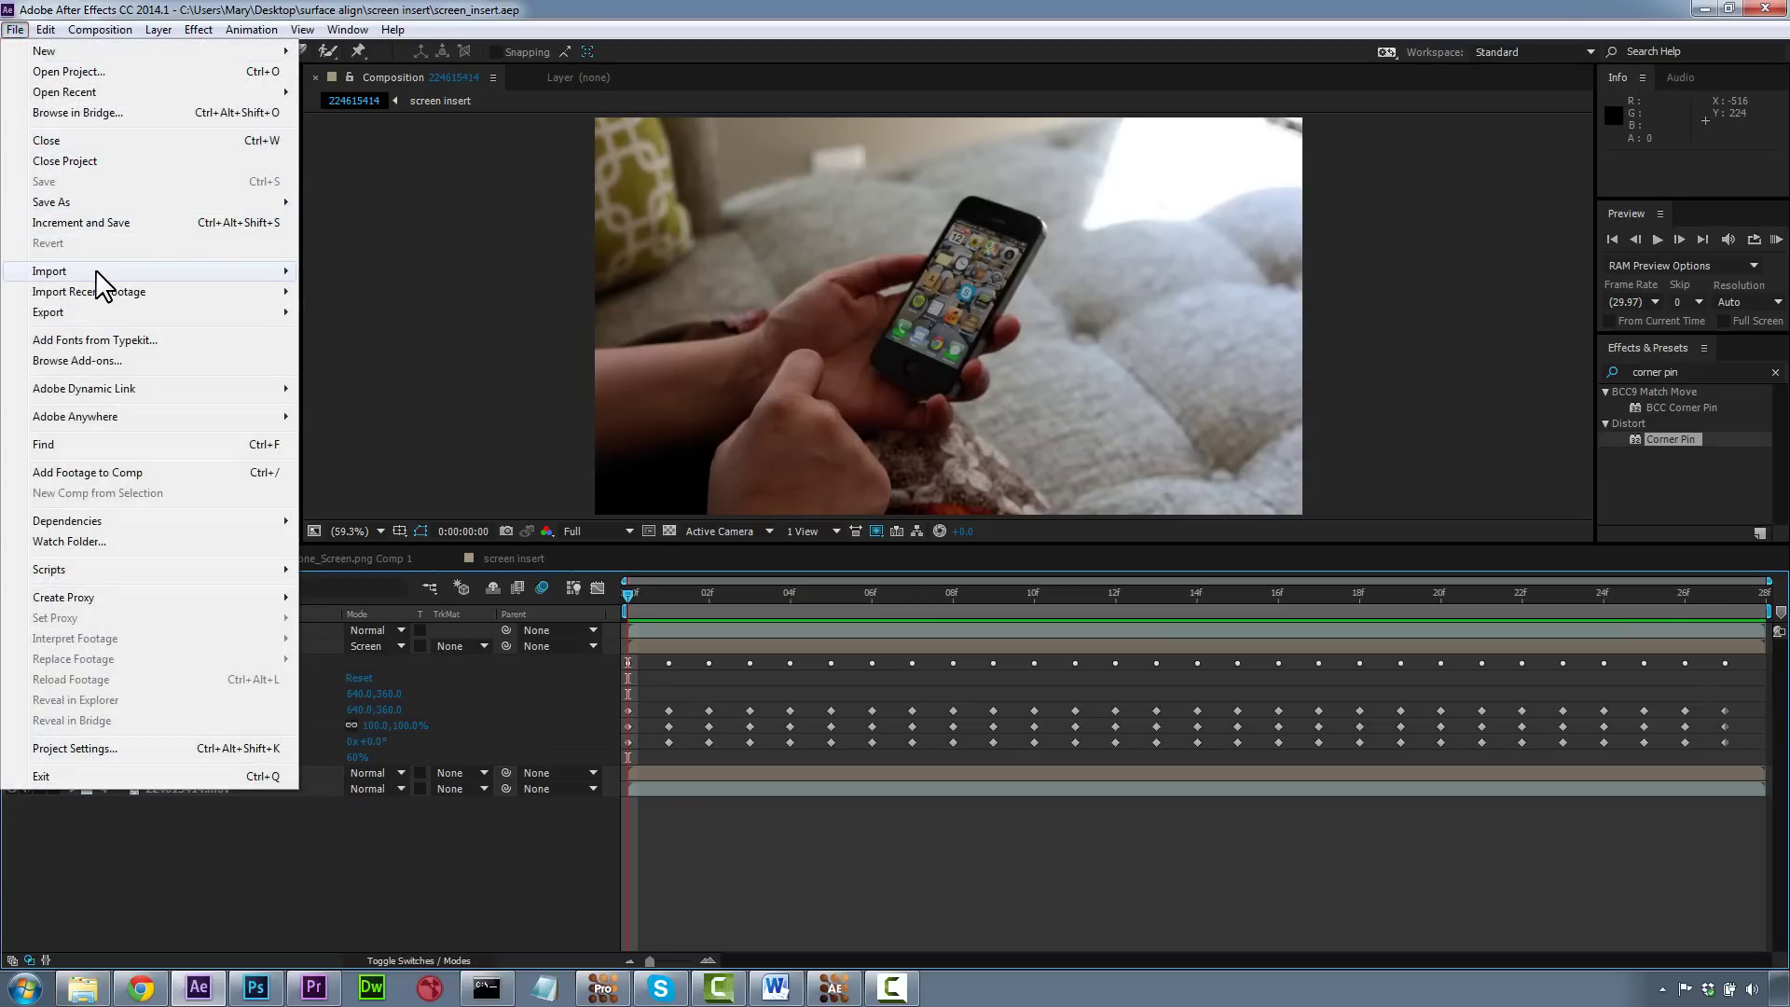
{"action": "mouse_move", "coordinate": [91, 91]}
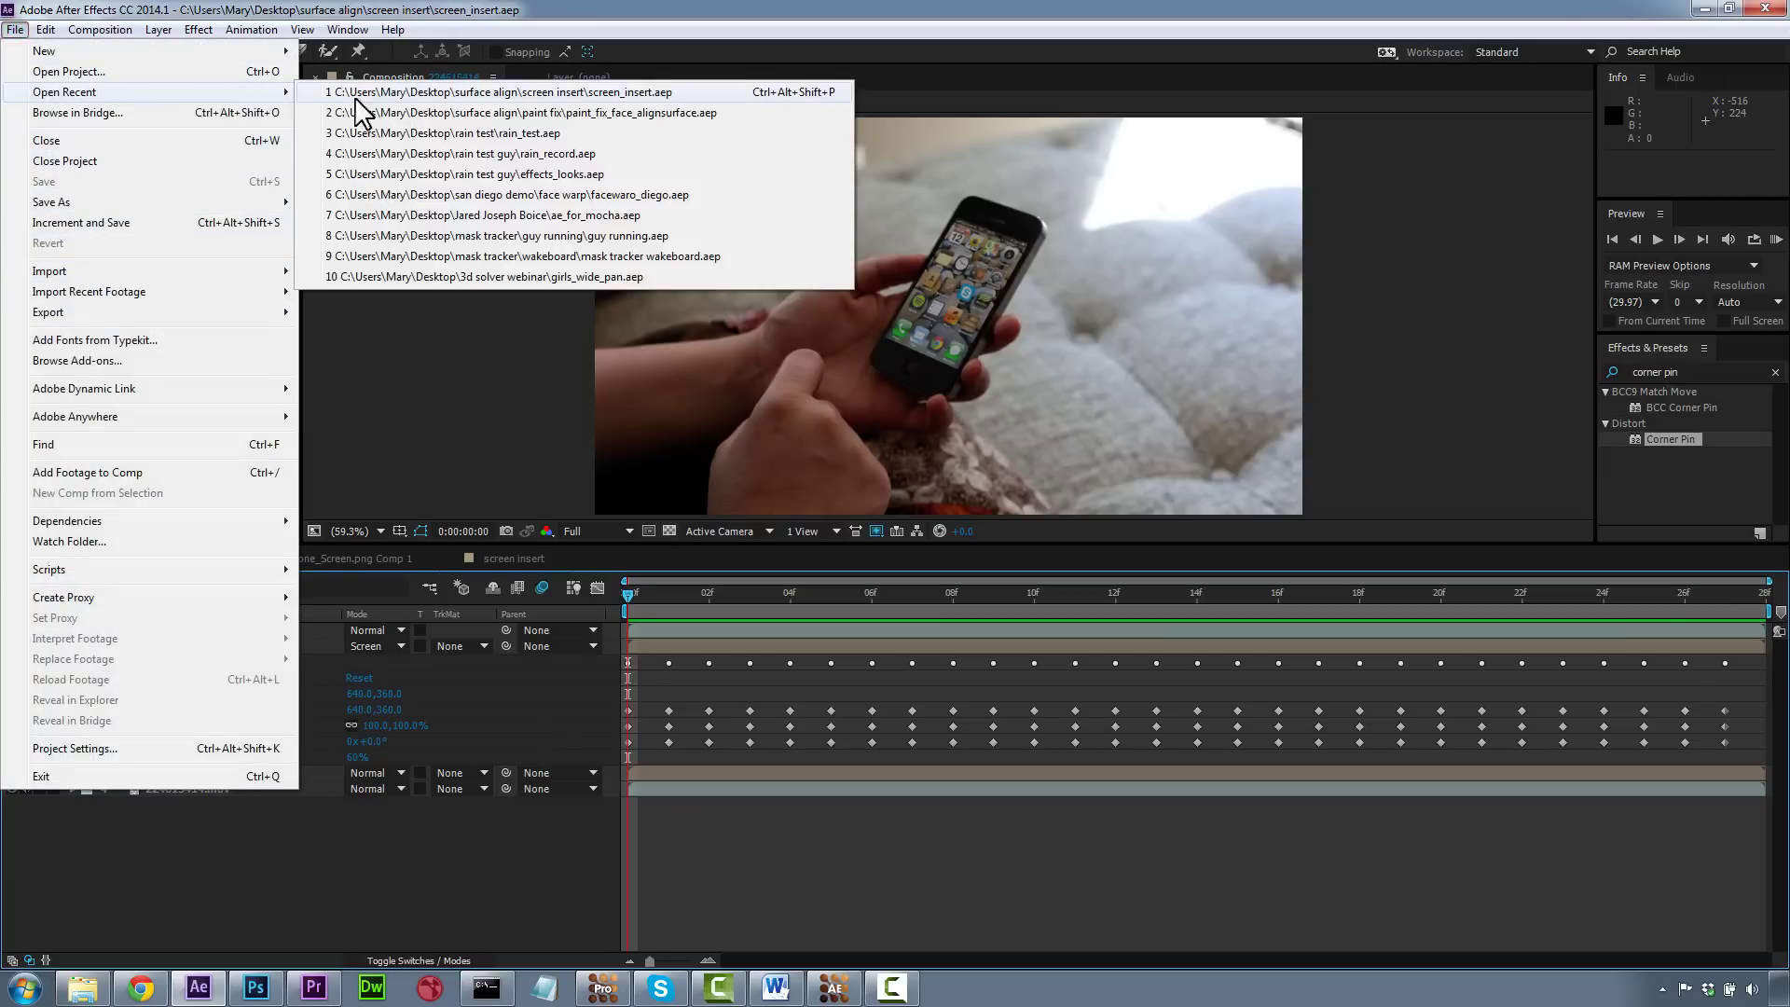
{"action": "left_click", "coordinate": [495, 112]}
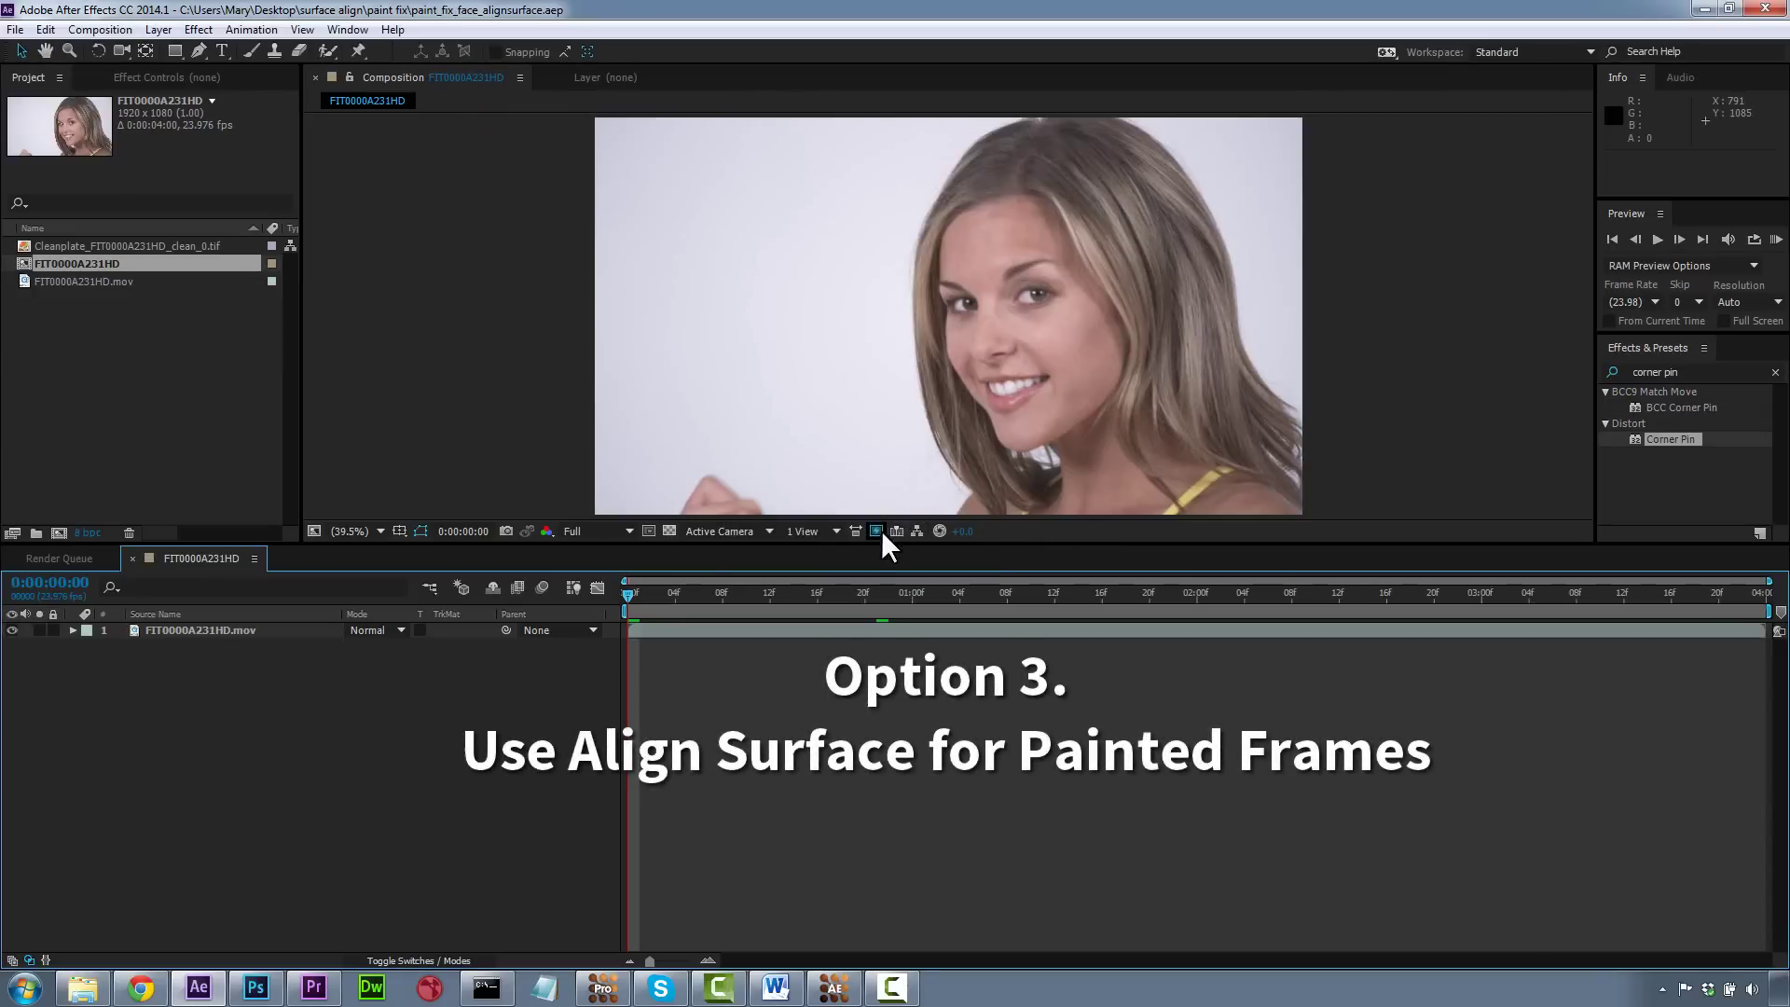
{"action": "left_click", "coordinate": [250, 51]}
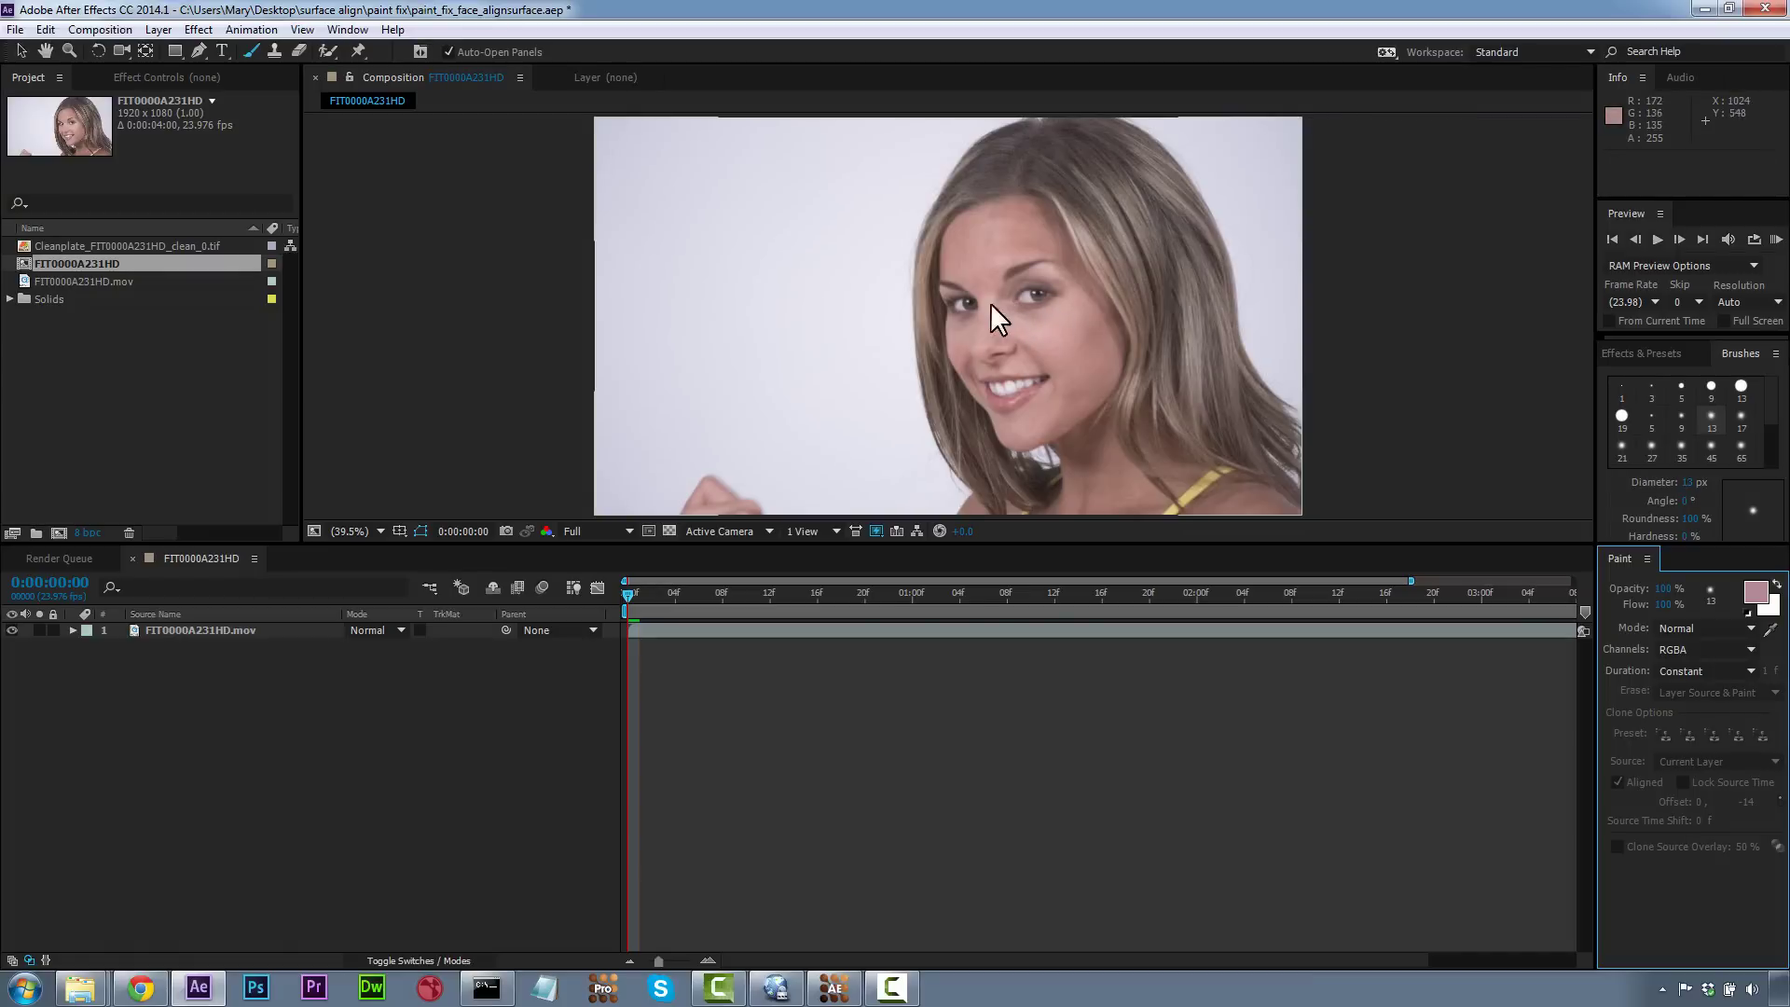
Step: Open FIT0000A231HD.mov in its own Layer view, undoing an accidental time change
{"action": "left_click", "coordinate": [252, 48]}
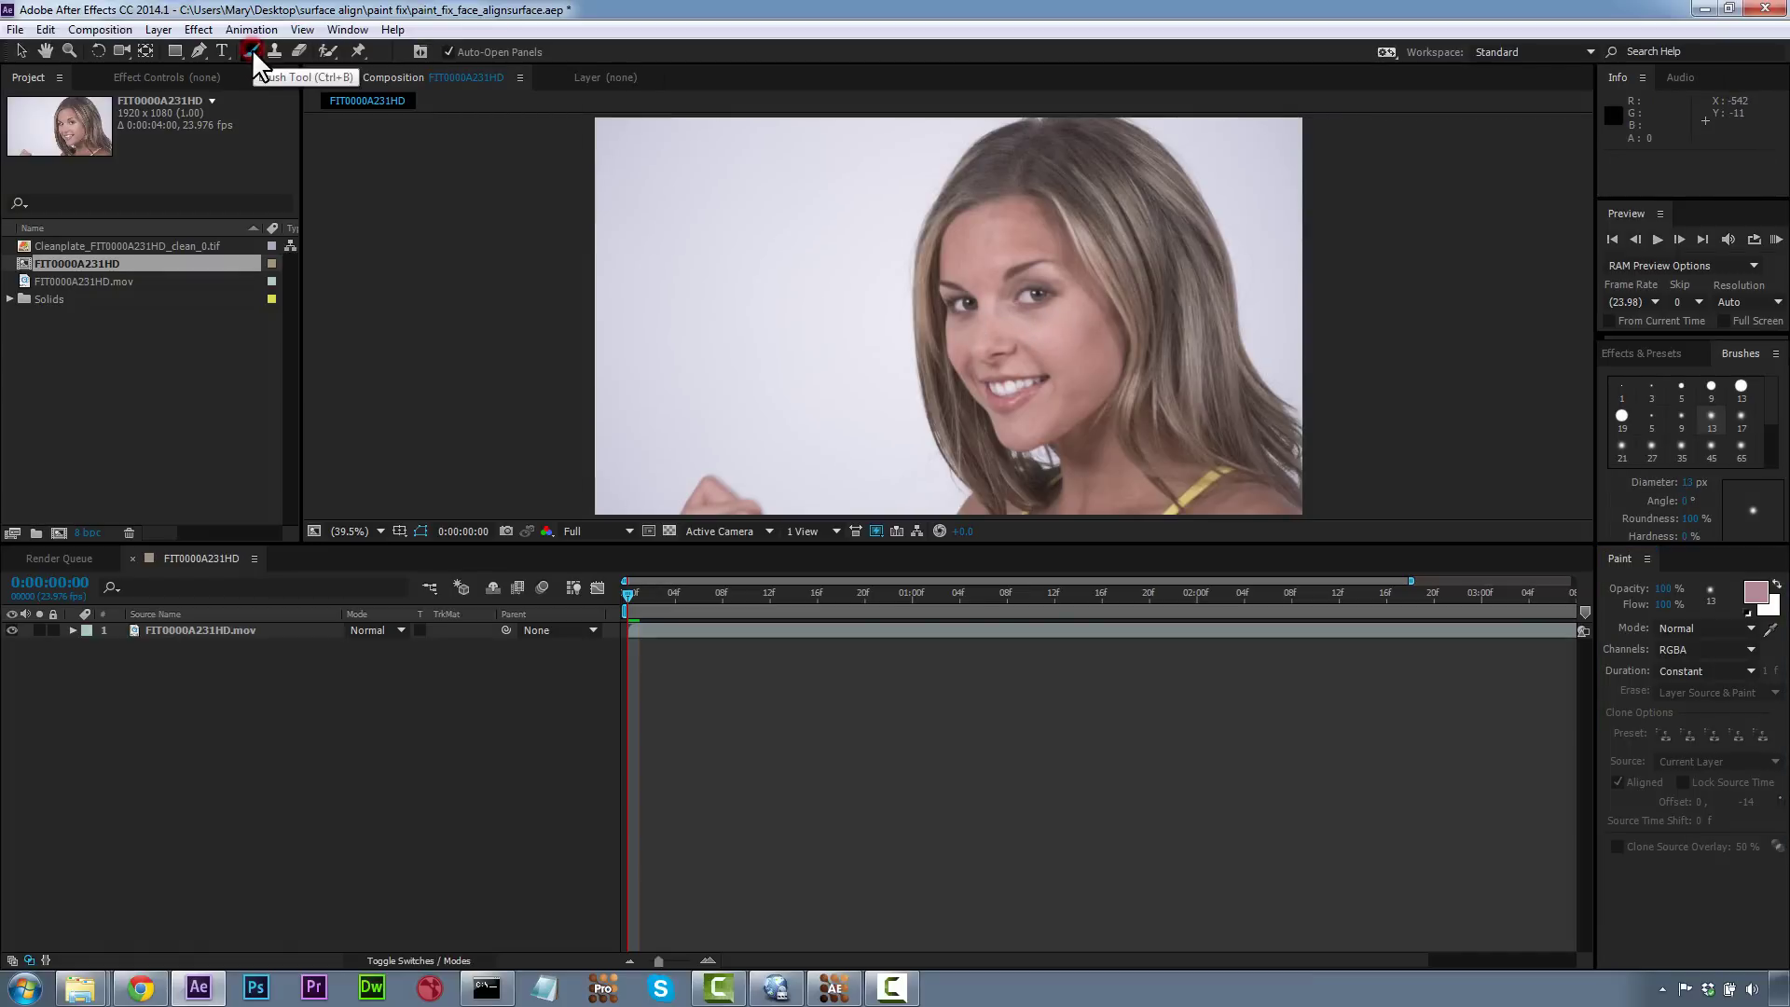
{"action": "left_click", "coordinate": [1028, 312]}
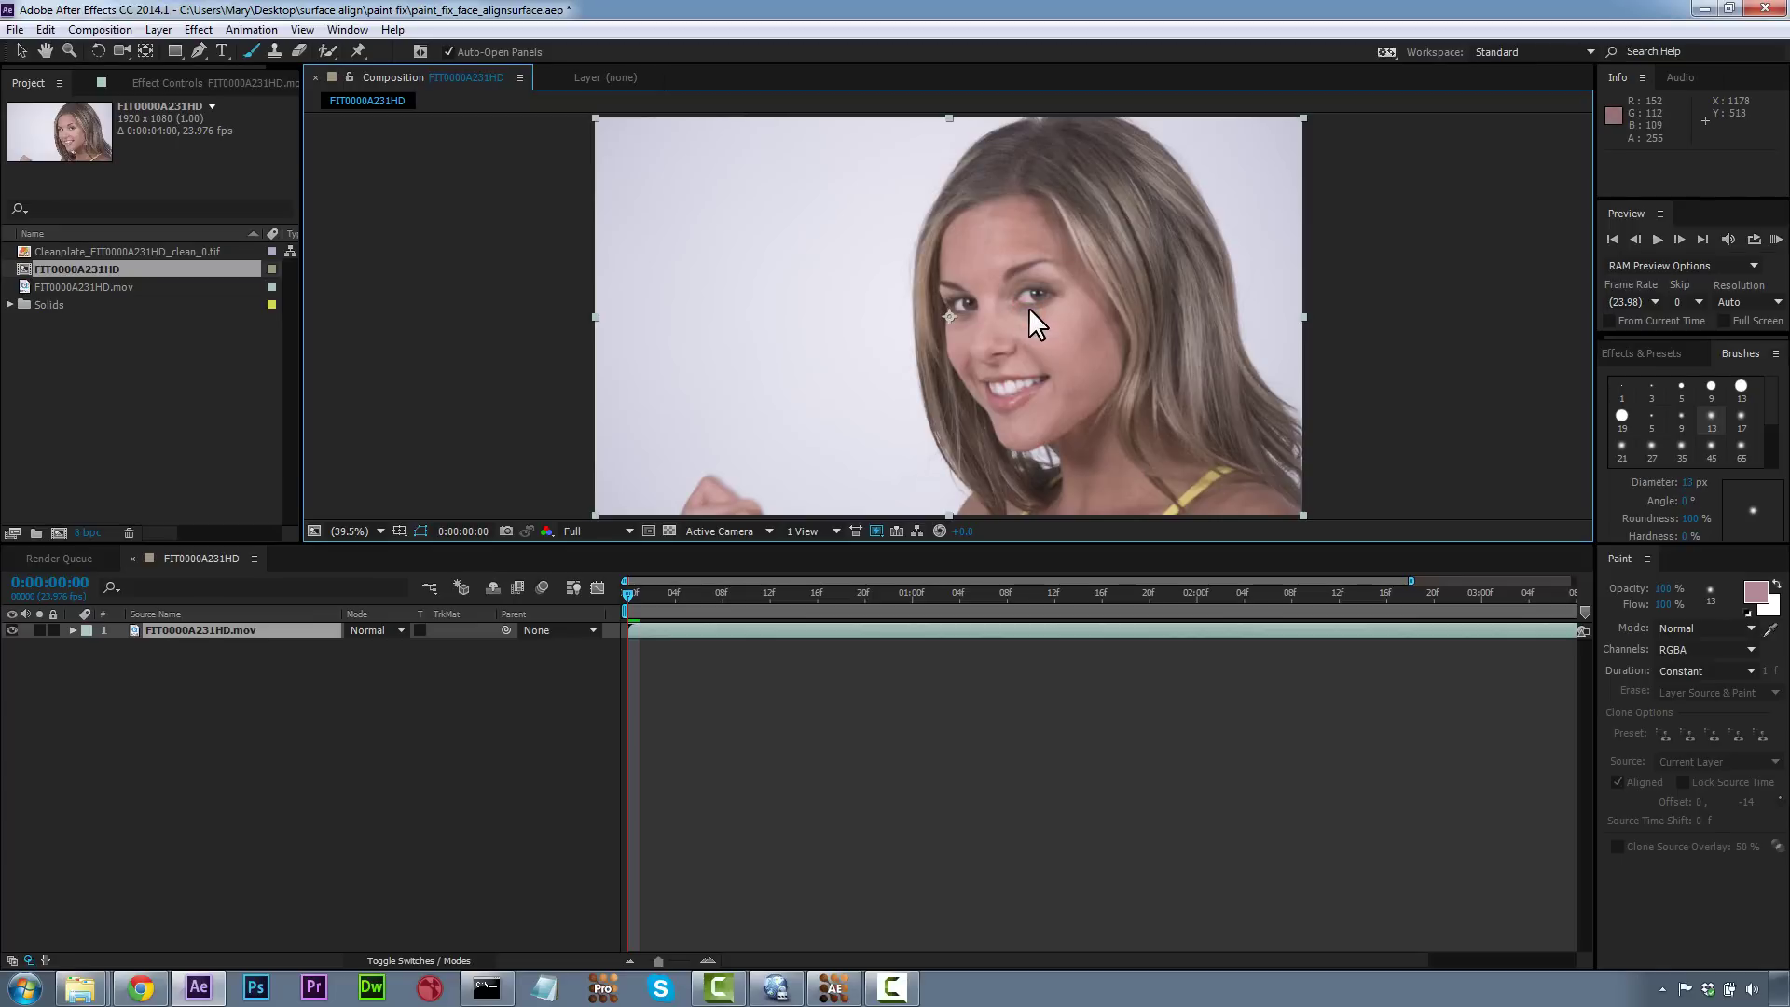
{"action": "left_click", "coordinate": [280, 630]}
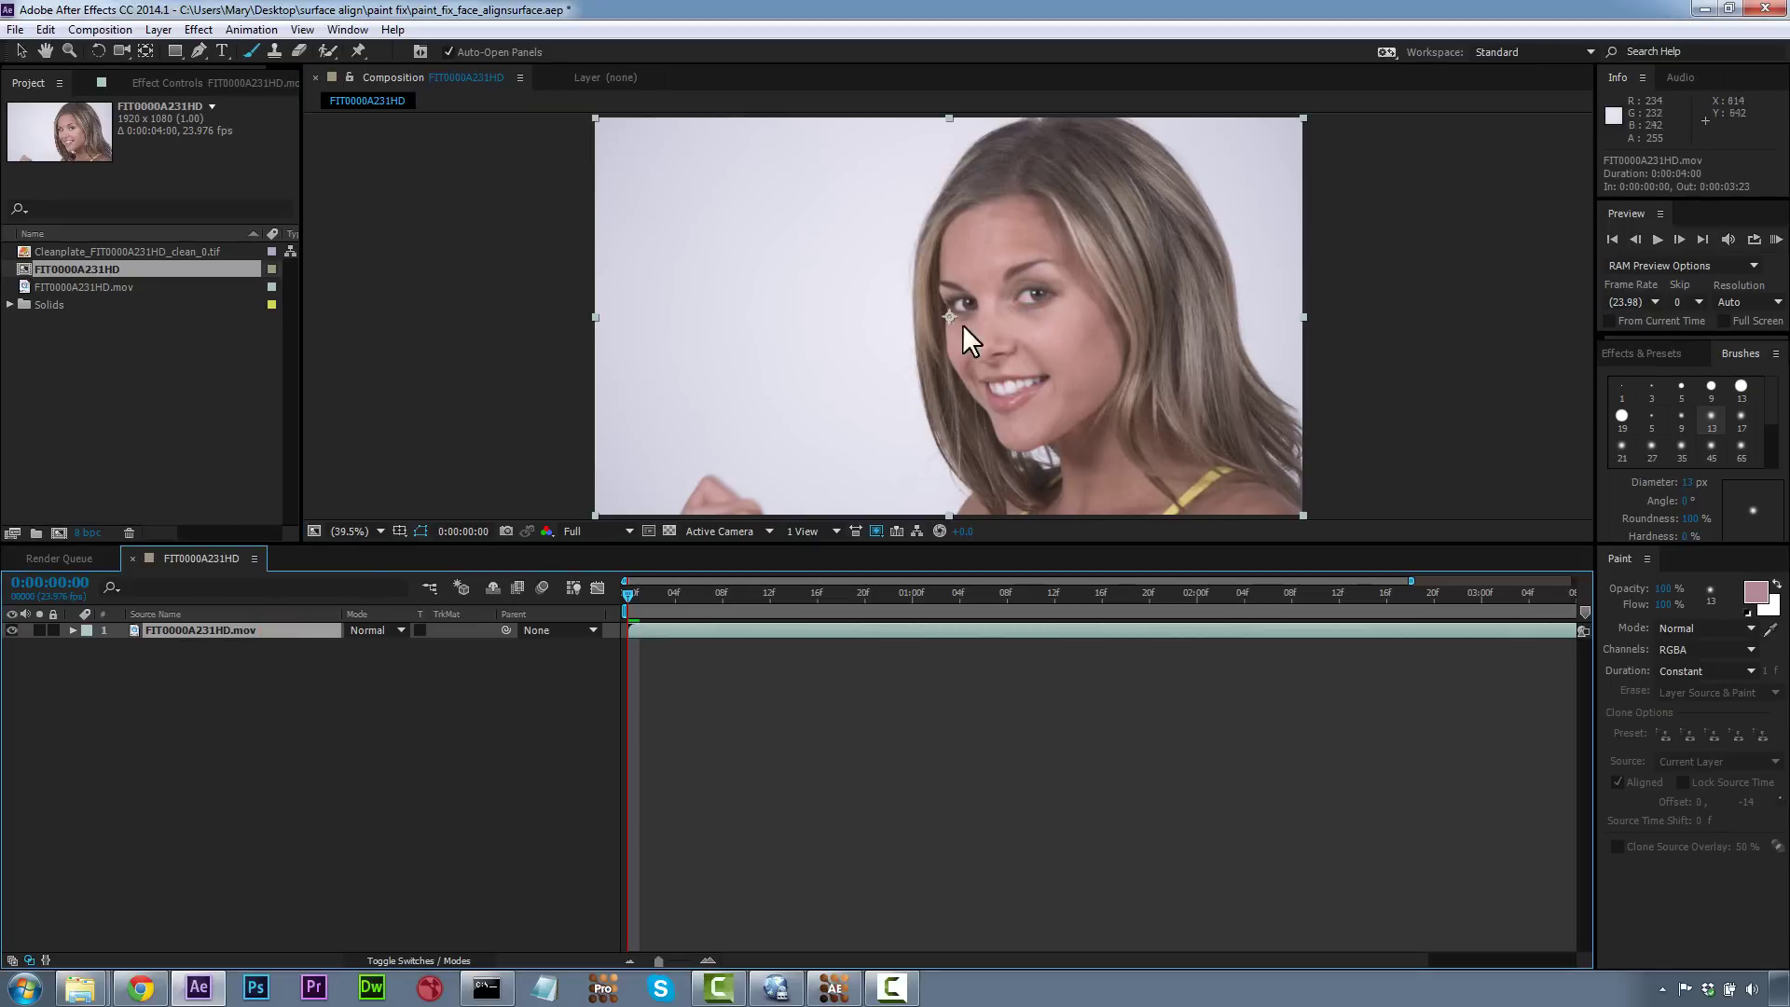
{"action": "double_click", "coordinate": [1021, 306]}
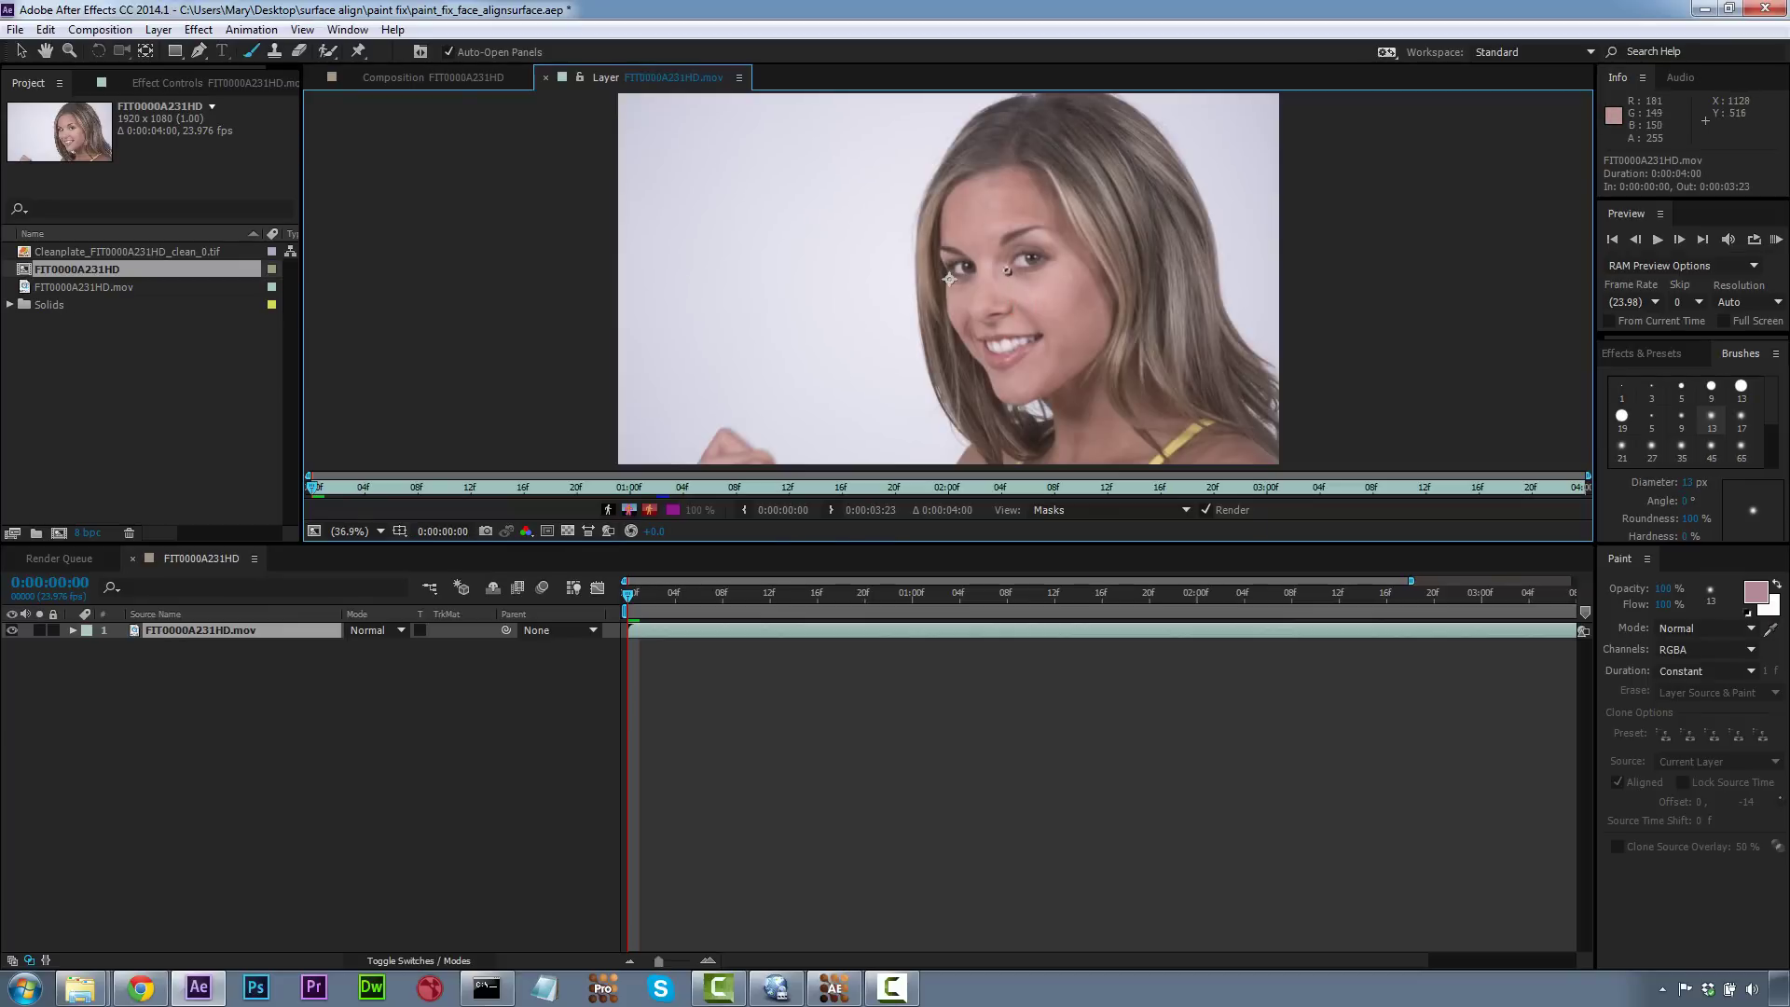
{"action": "key", "text": "ctrl+z"}
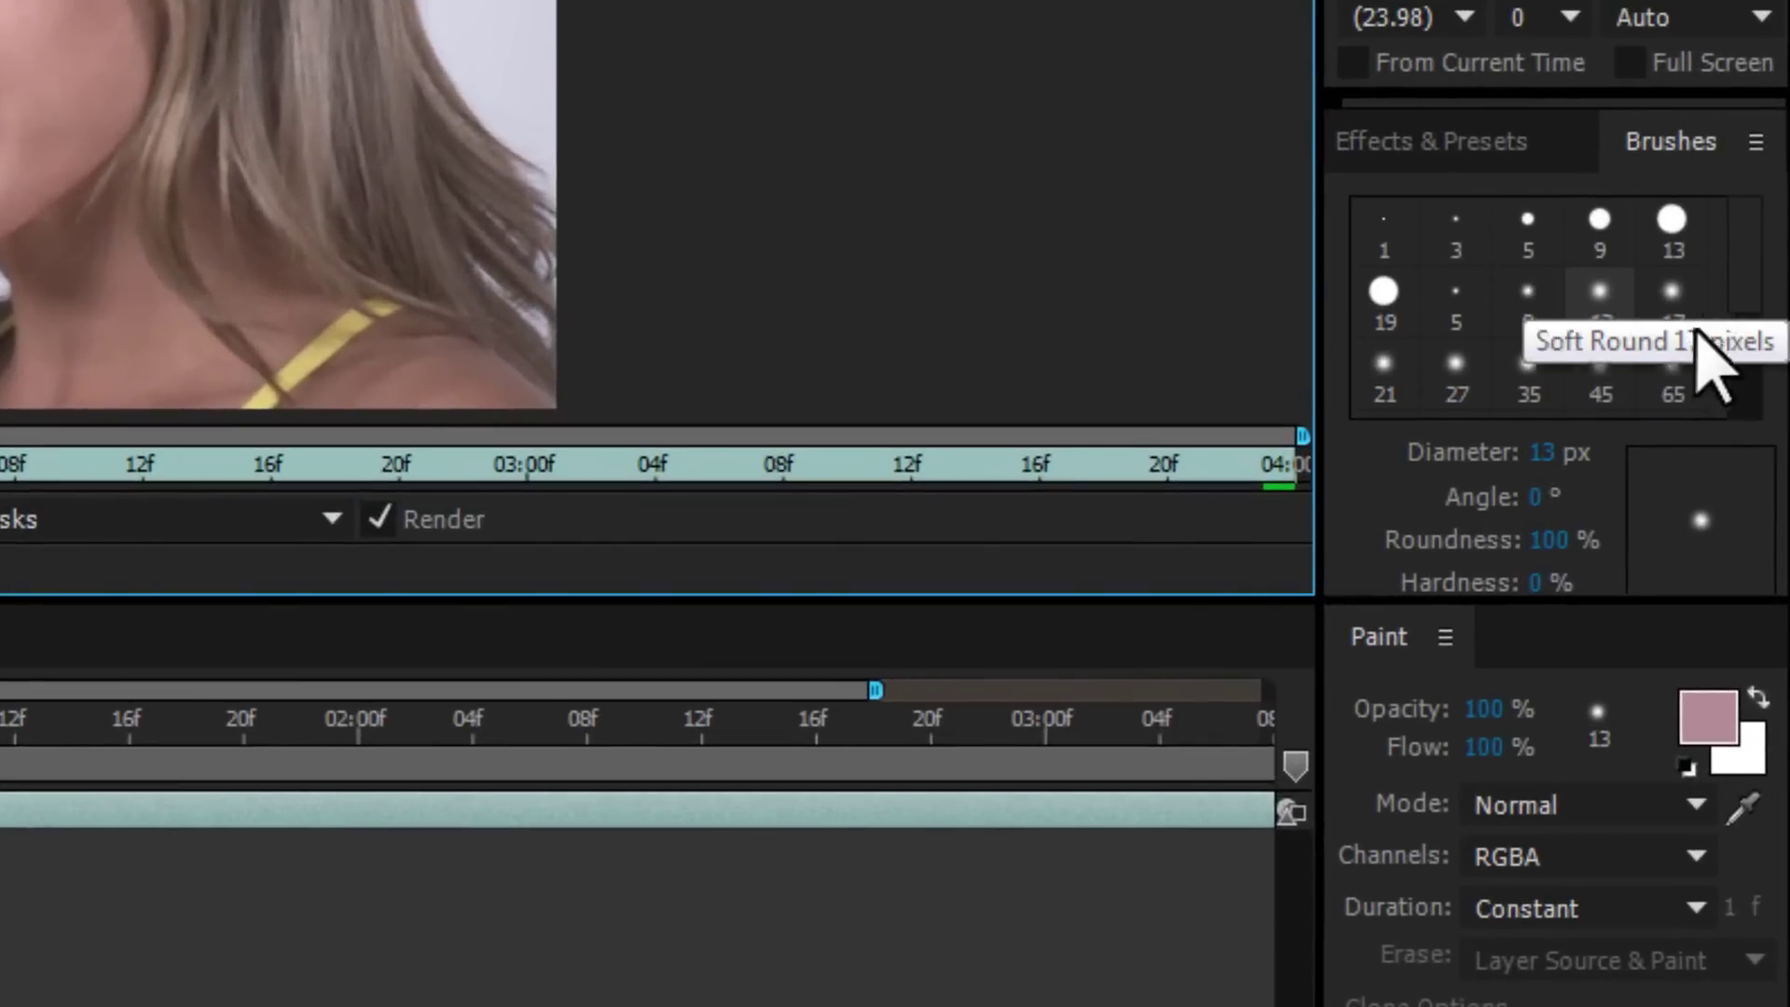
Step: Paint 45 px strokes in the sampled cheek colour beside both eyes and expand the Paint effect
{"action": "scroll", "coordinate": [1754, 347], "scroll_direction": "down", "scroll_amount": 1}
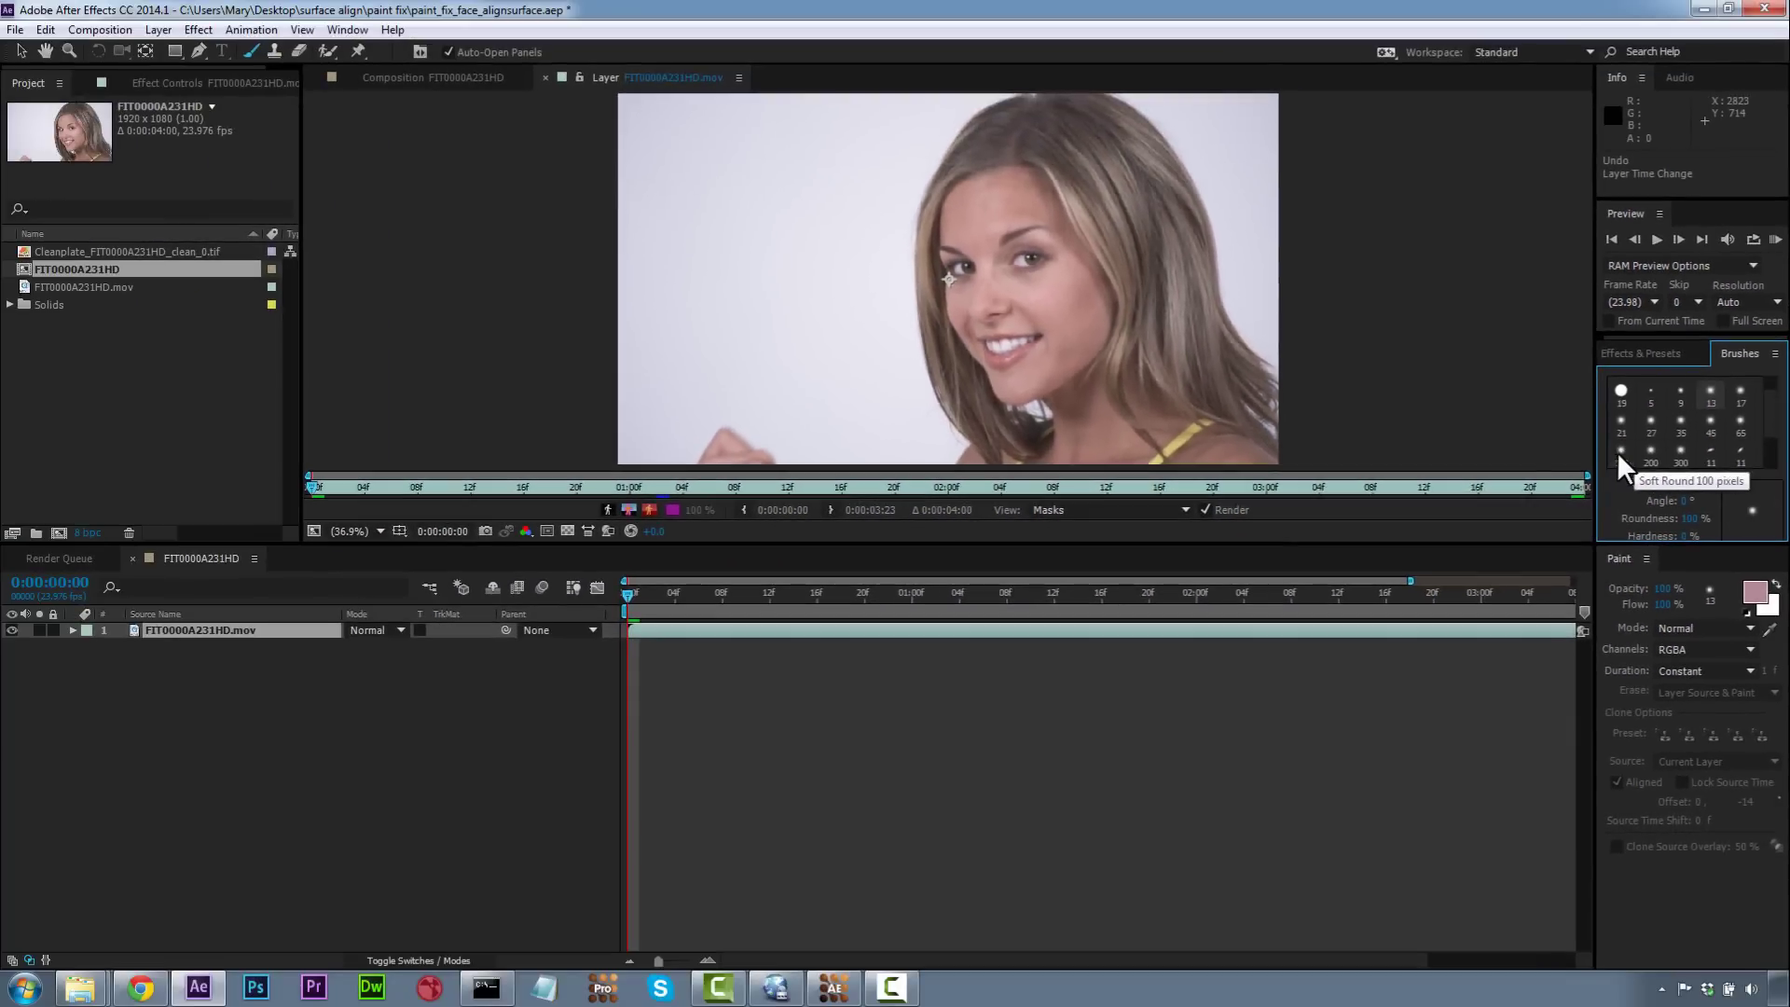
{"action": "left_click", "coordinate": [1554, 434]}
{"action": "left_click", "coordinate": [1741, 421]}
{"action": "left_click", "coordinate": [1710, 421]}
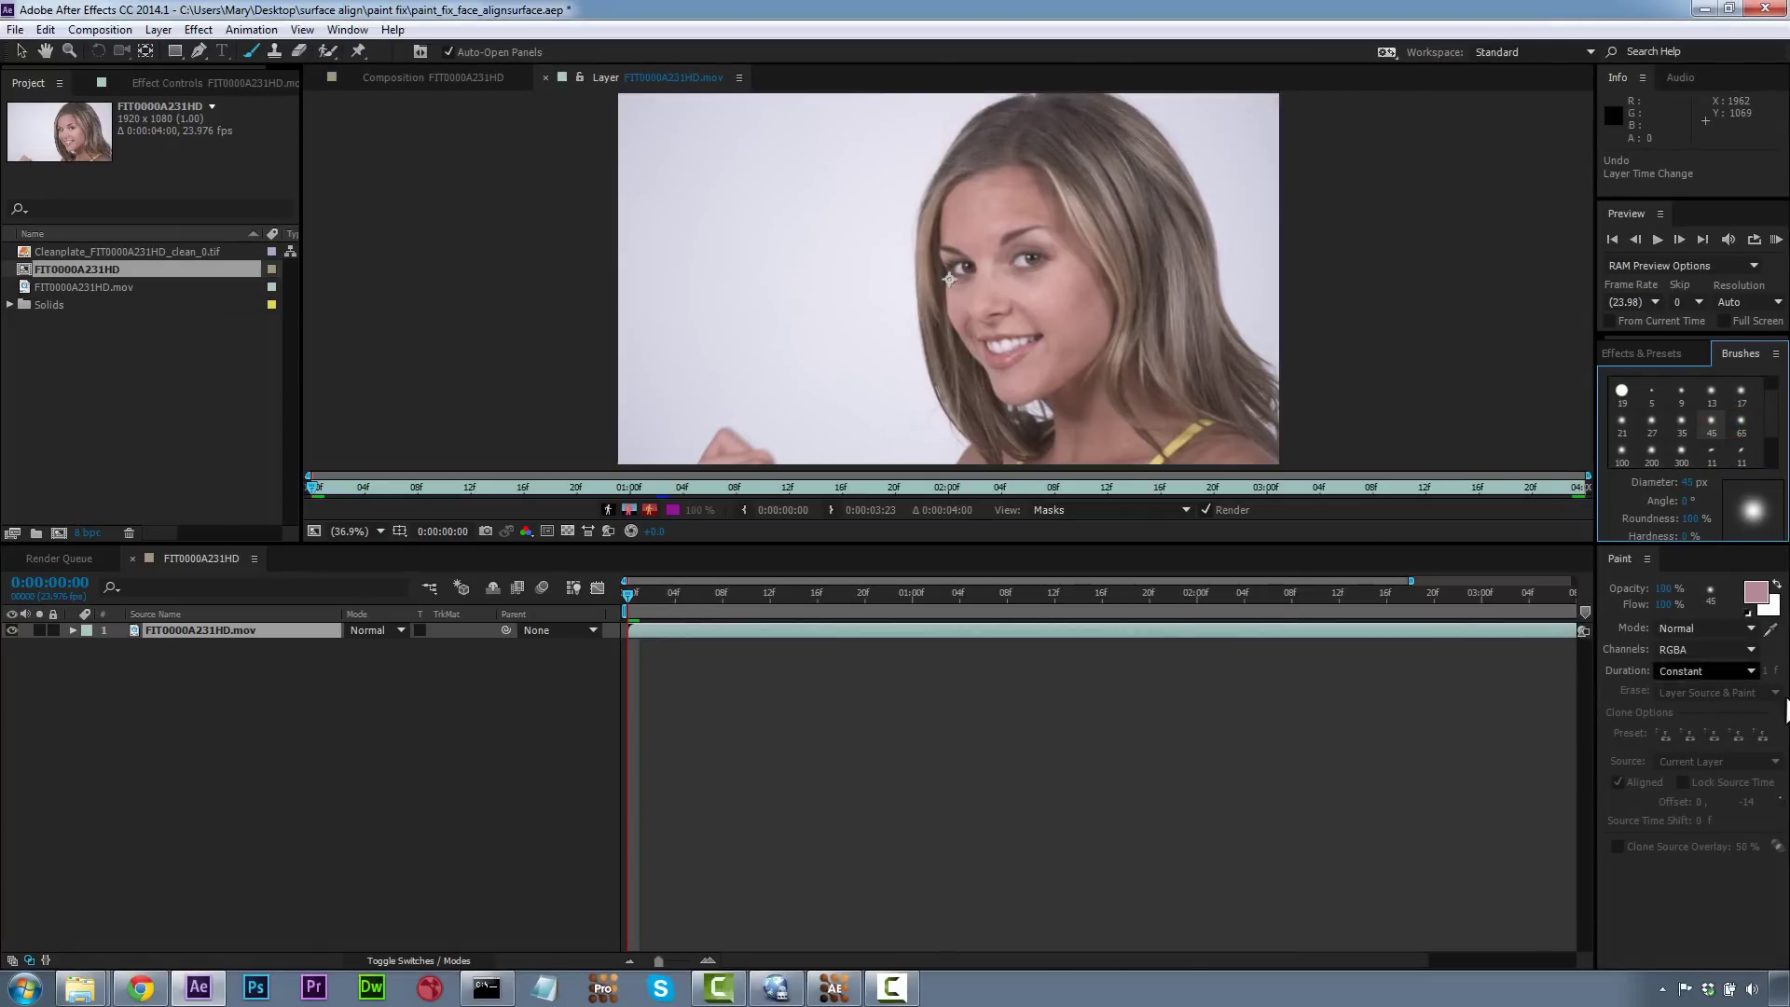
{"action": "left_click", "coordinate": [1042, 271], "text": "ctrl"}
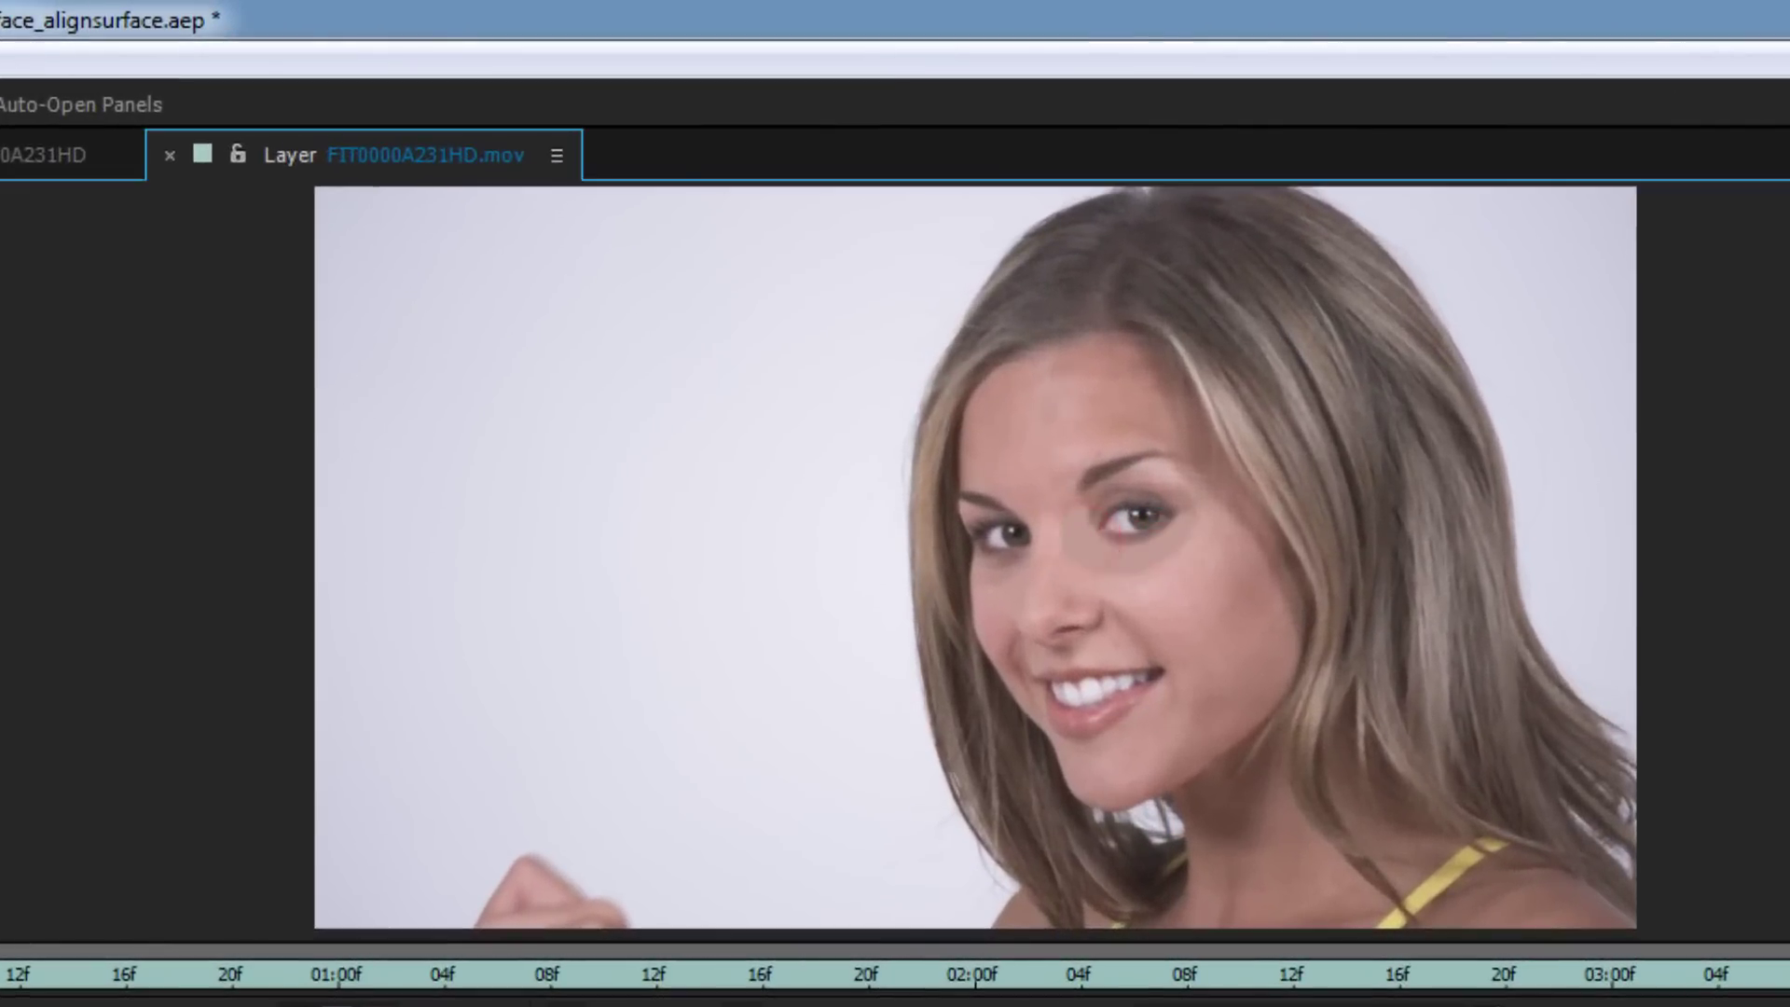
{"action": "left_click", "coordinate": [986, 567]}
{"action": "left_click", "coordinate": [1199, 520]}
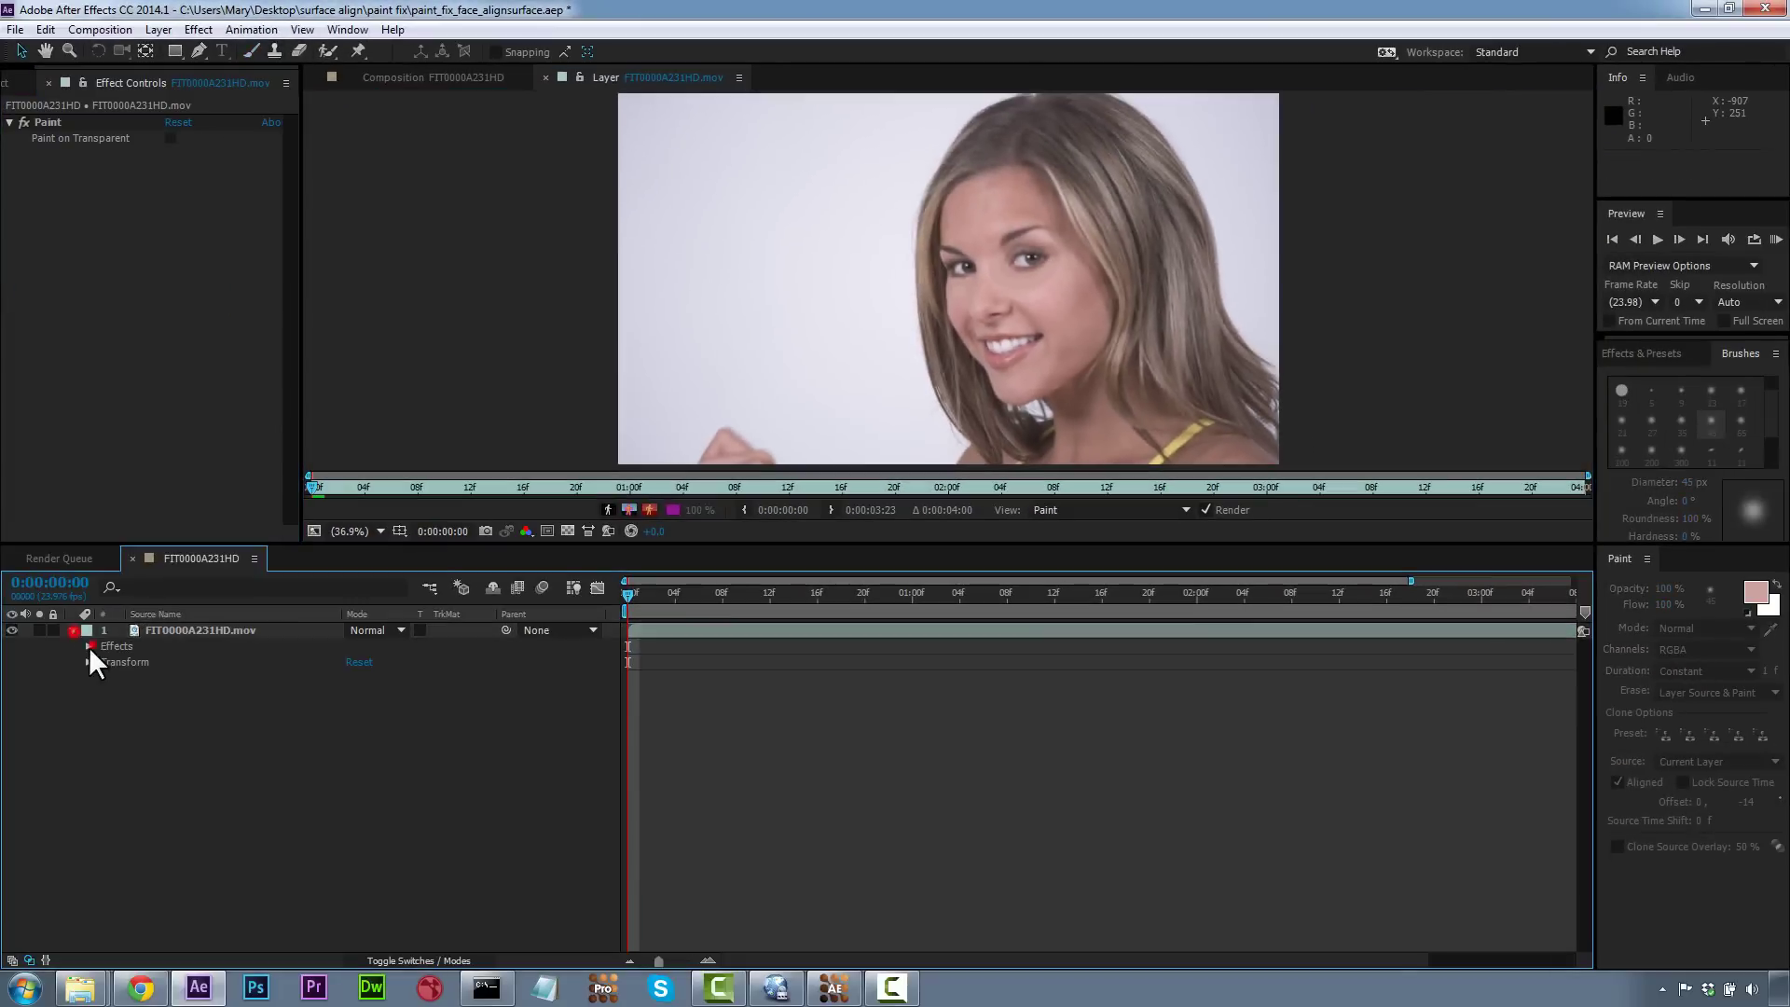
{"action": "left_click", "coordinate": [89, 646]}
{"action": "left_click", "coordinate": [103, 662]}
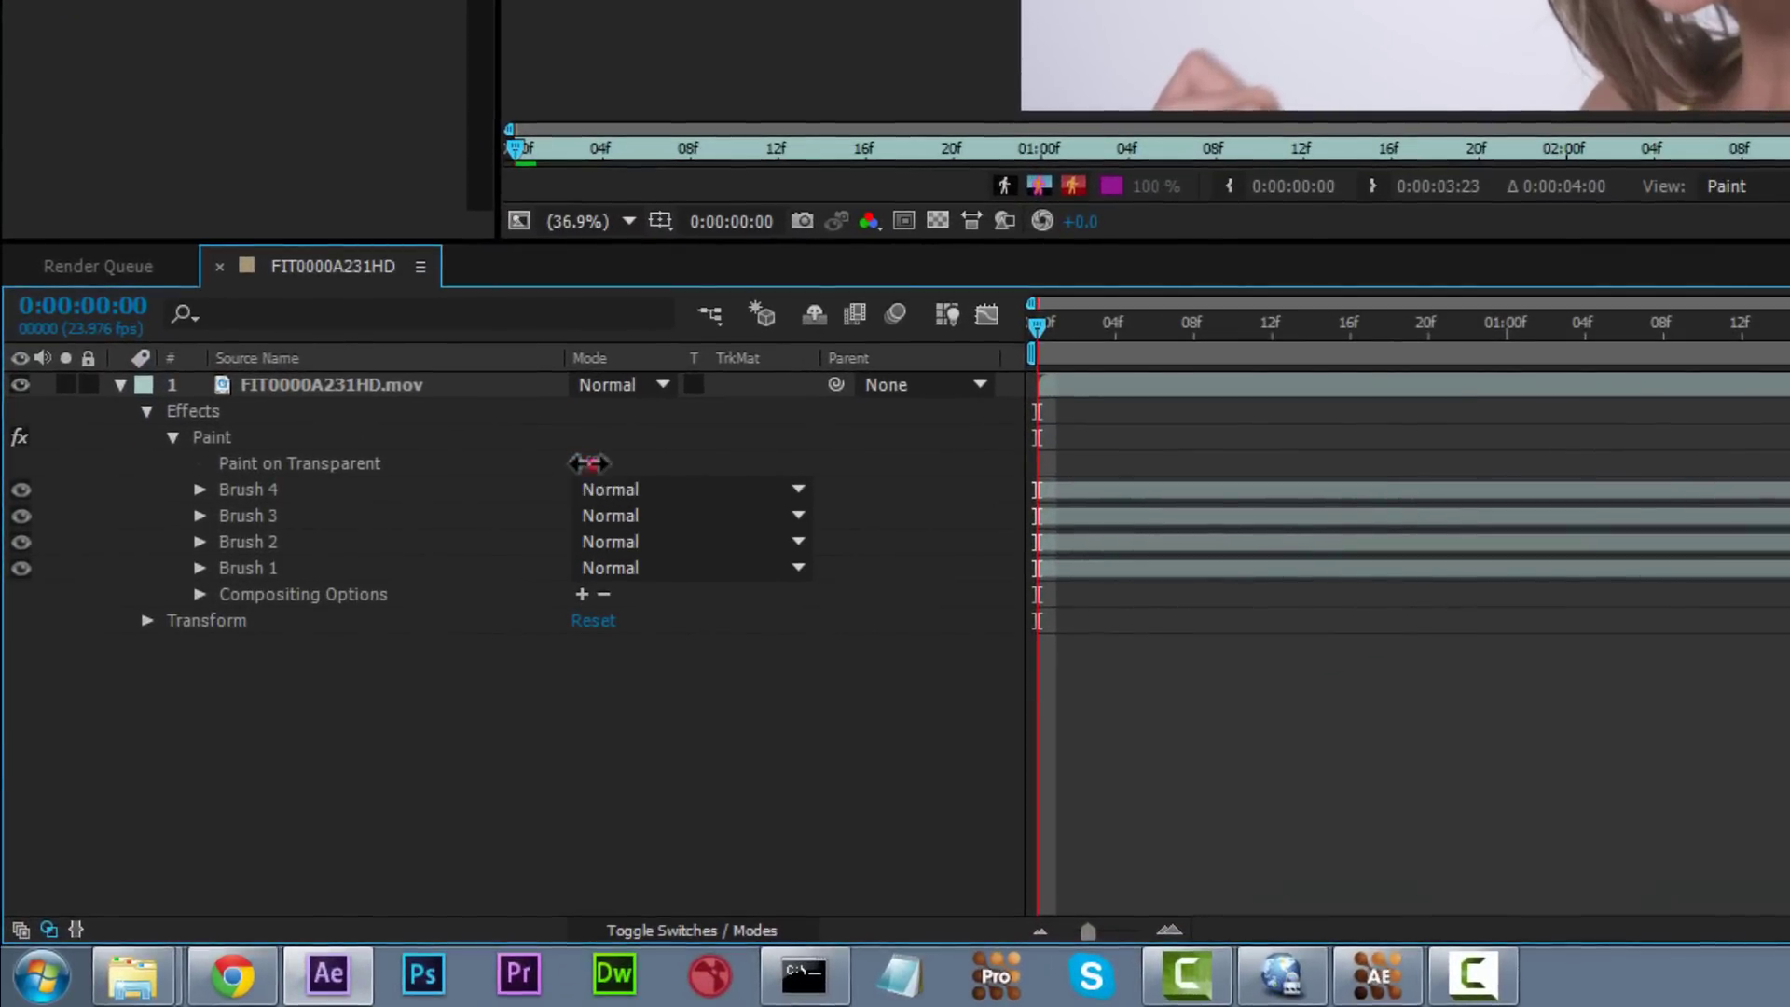
Step: Turn Paint on Transparent on and add a second FIT0000A231HD.mov copy beneath the painted layer
{"action": "left_click", "coordinate": [591, 464]}
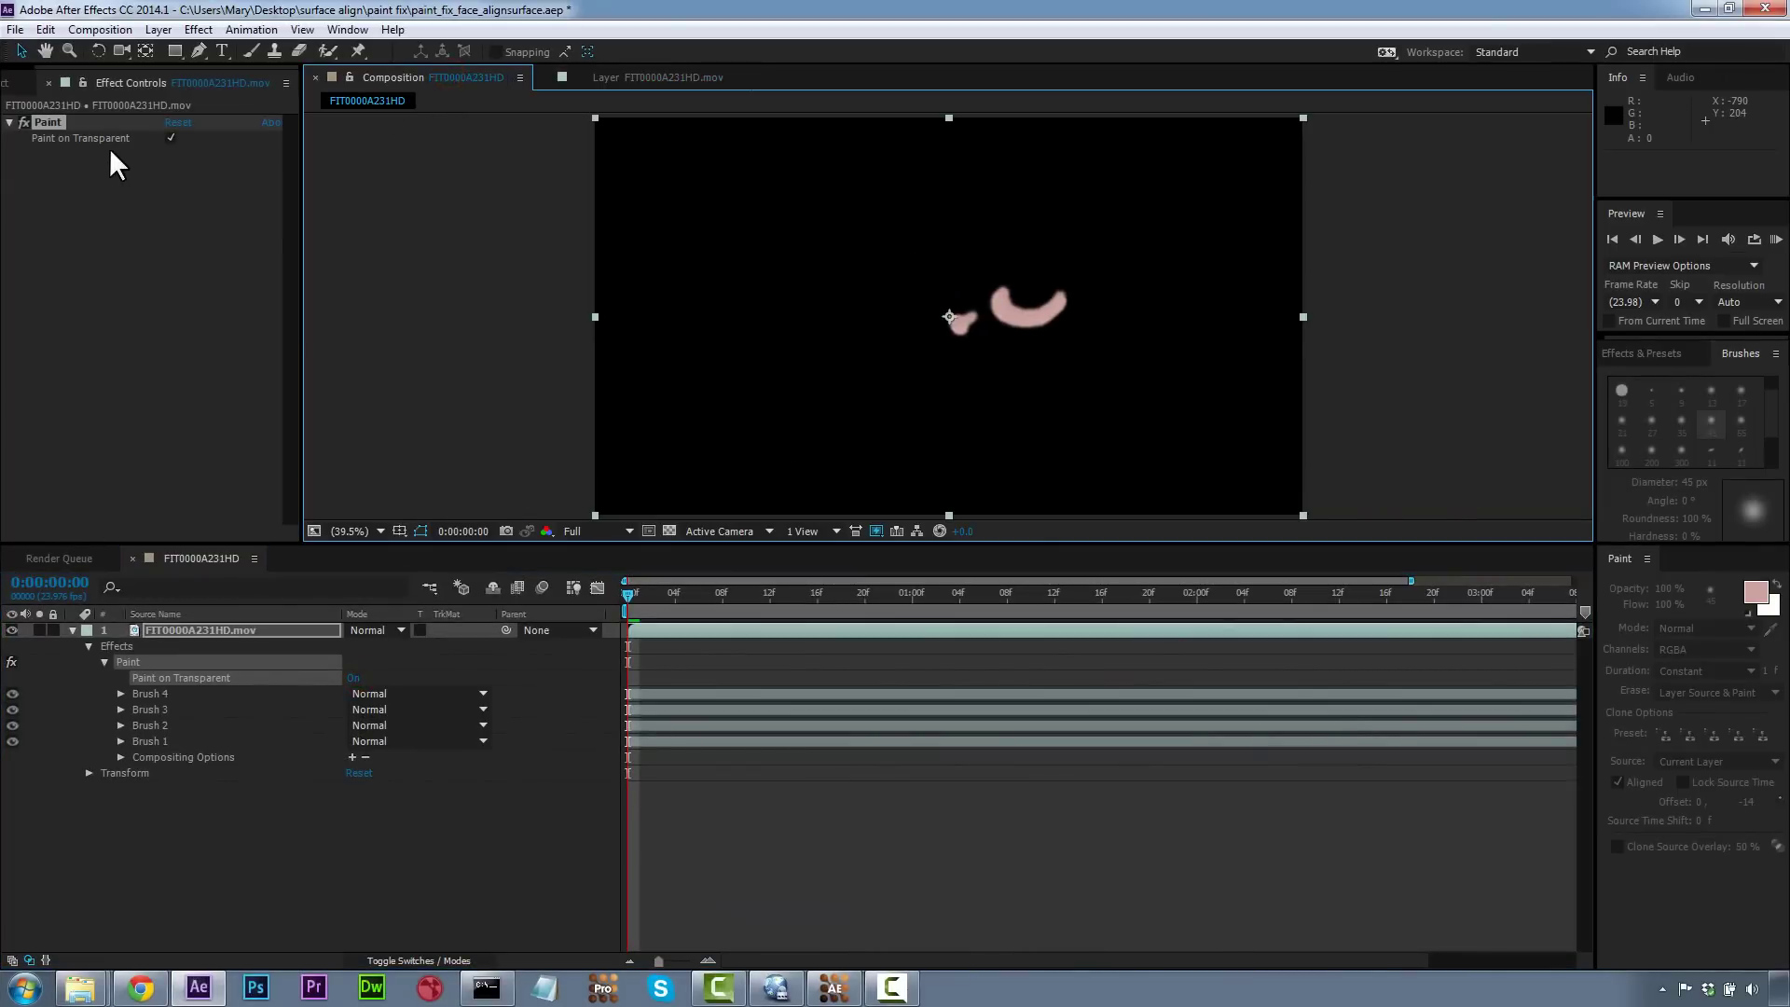
{"action": "left_click", "coordinate": [14, 76]}
{"action": "left_click_drag", "start_coordinate": [121, 287], "coordinate": [192, 815]}
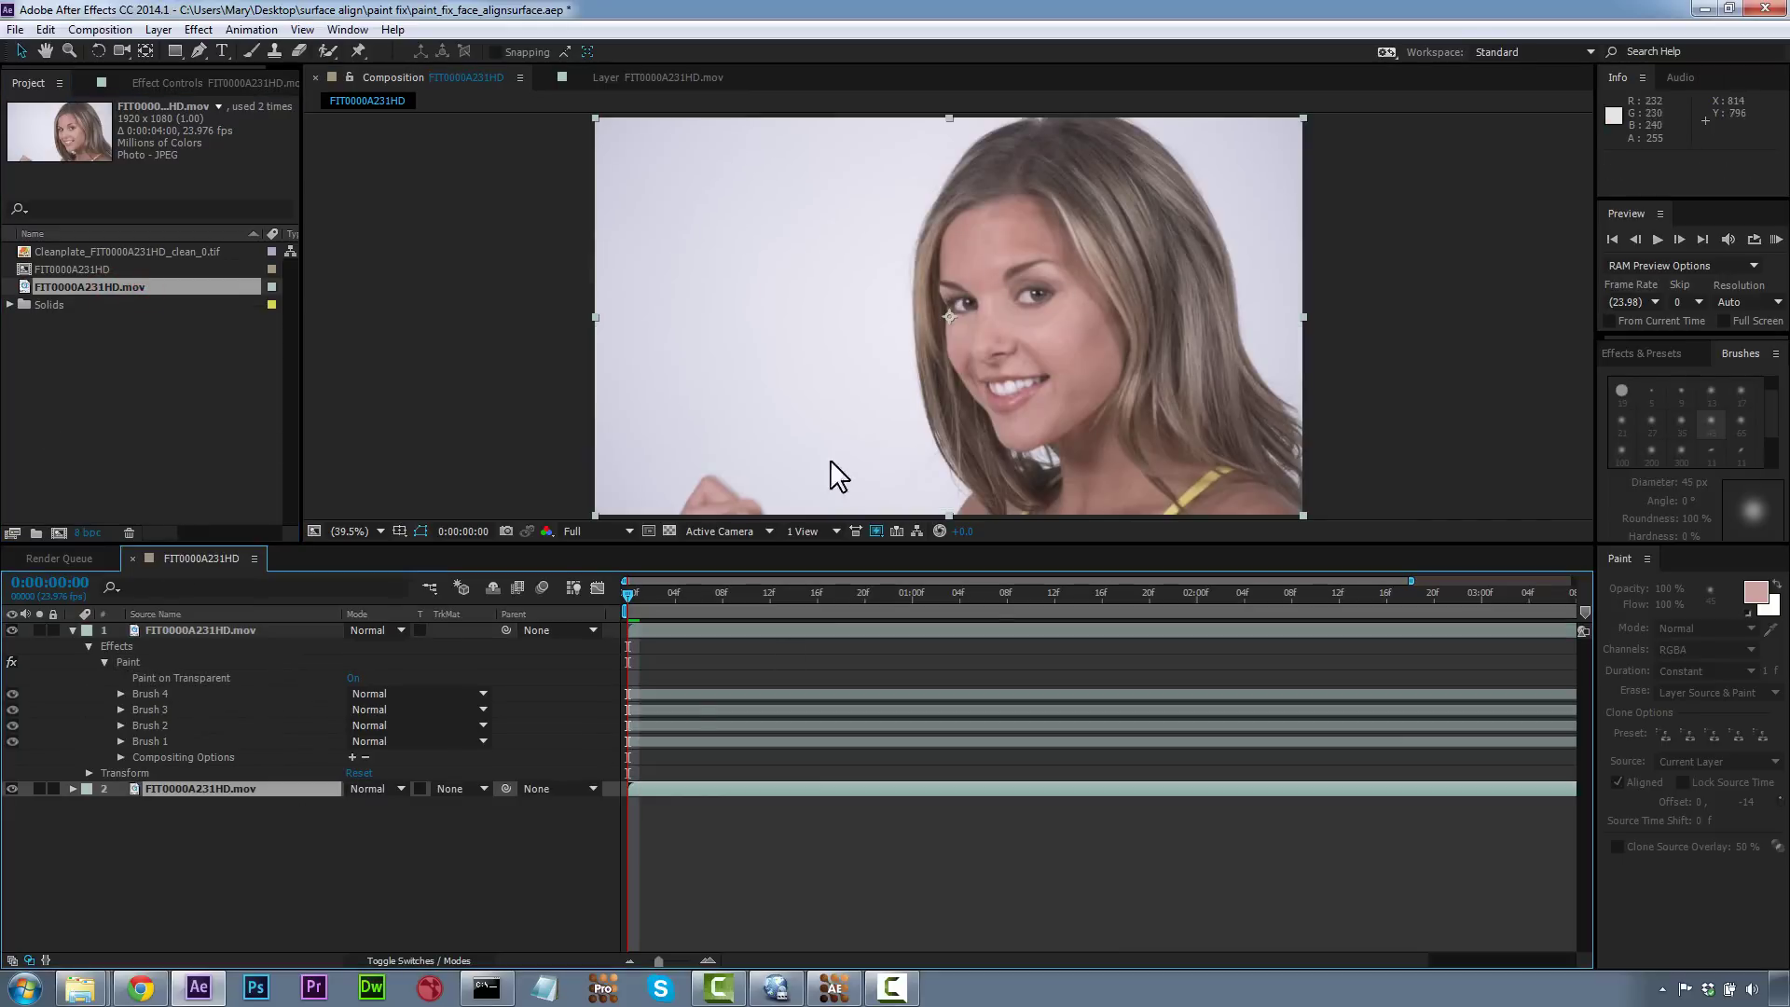
{"action": "left_click", "coordinate": [220, 630]}
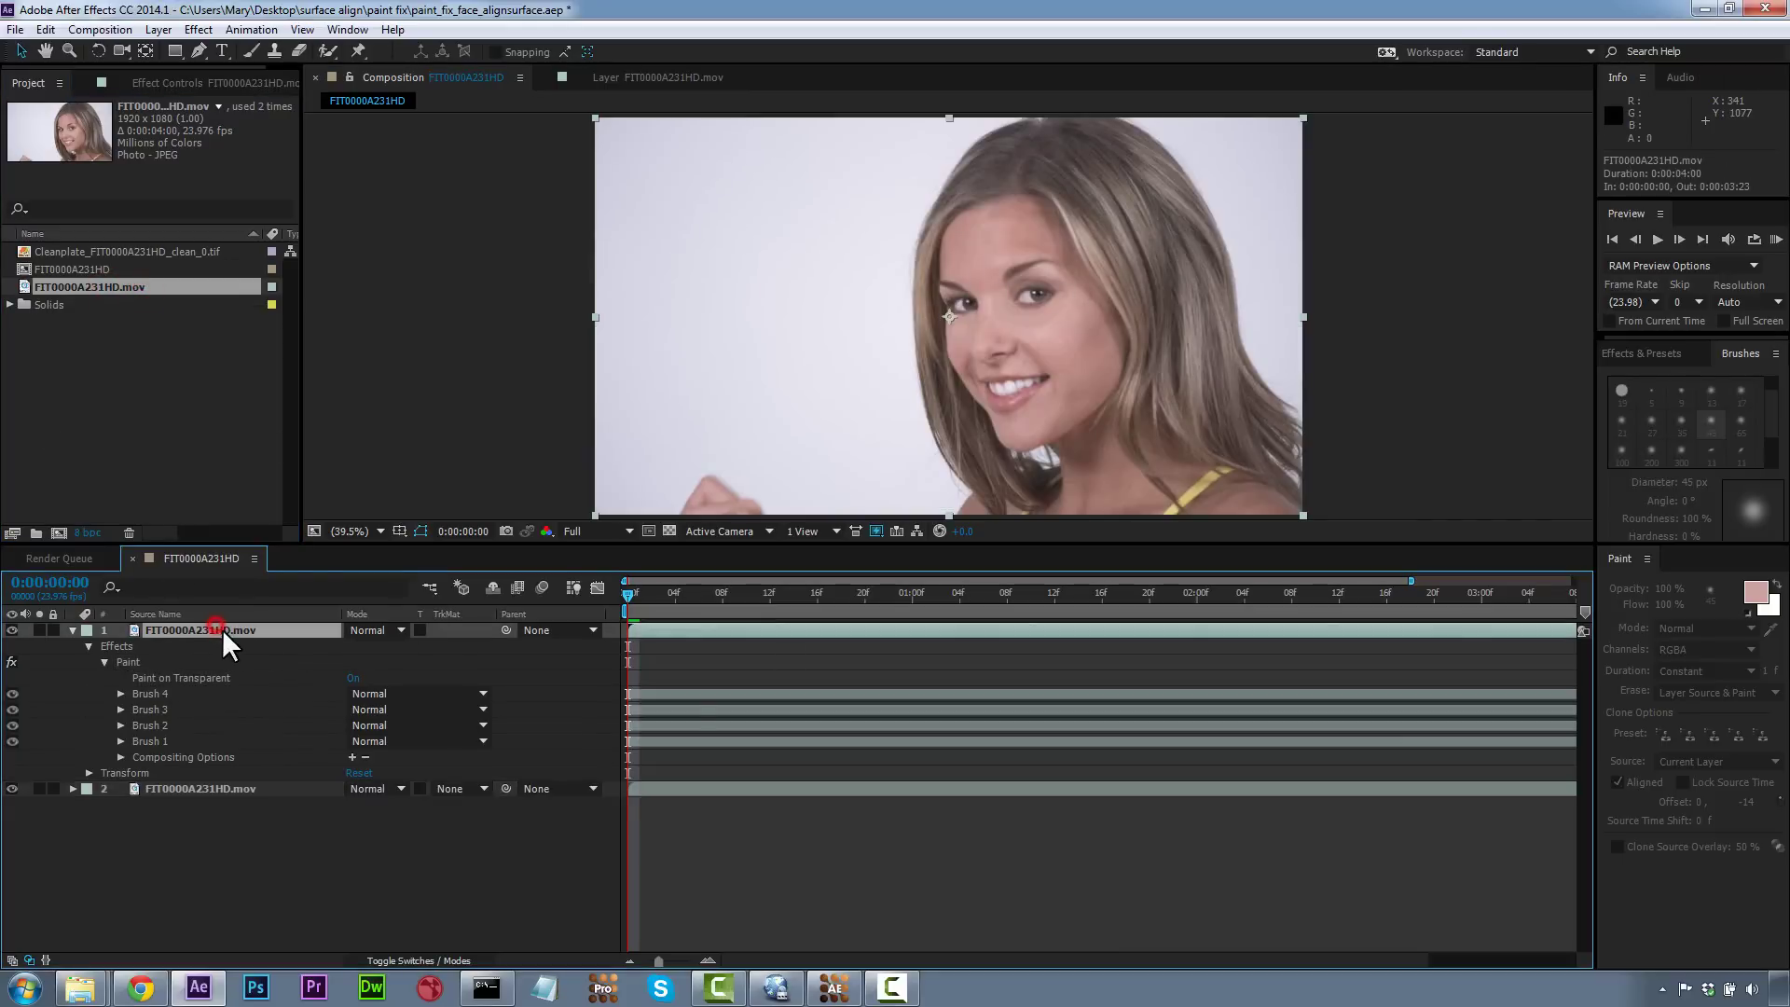
Step: Apply a Gaussian Blur with blurriness 25 to the painted layer
{"action": "left_click", "coordinate": [199, 29]}
{"action": "left_click", "coordinate": [249, 530]}
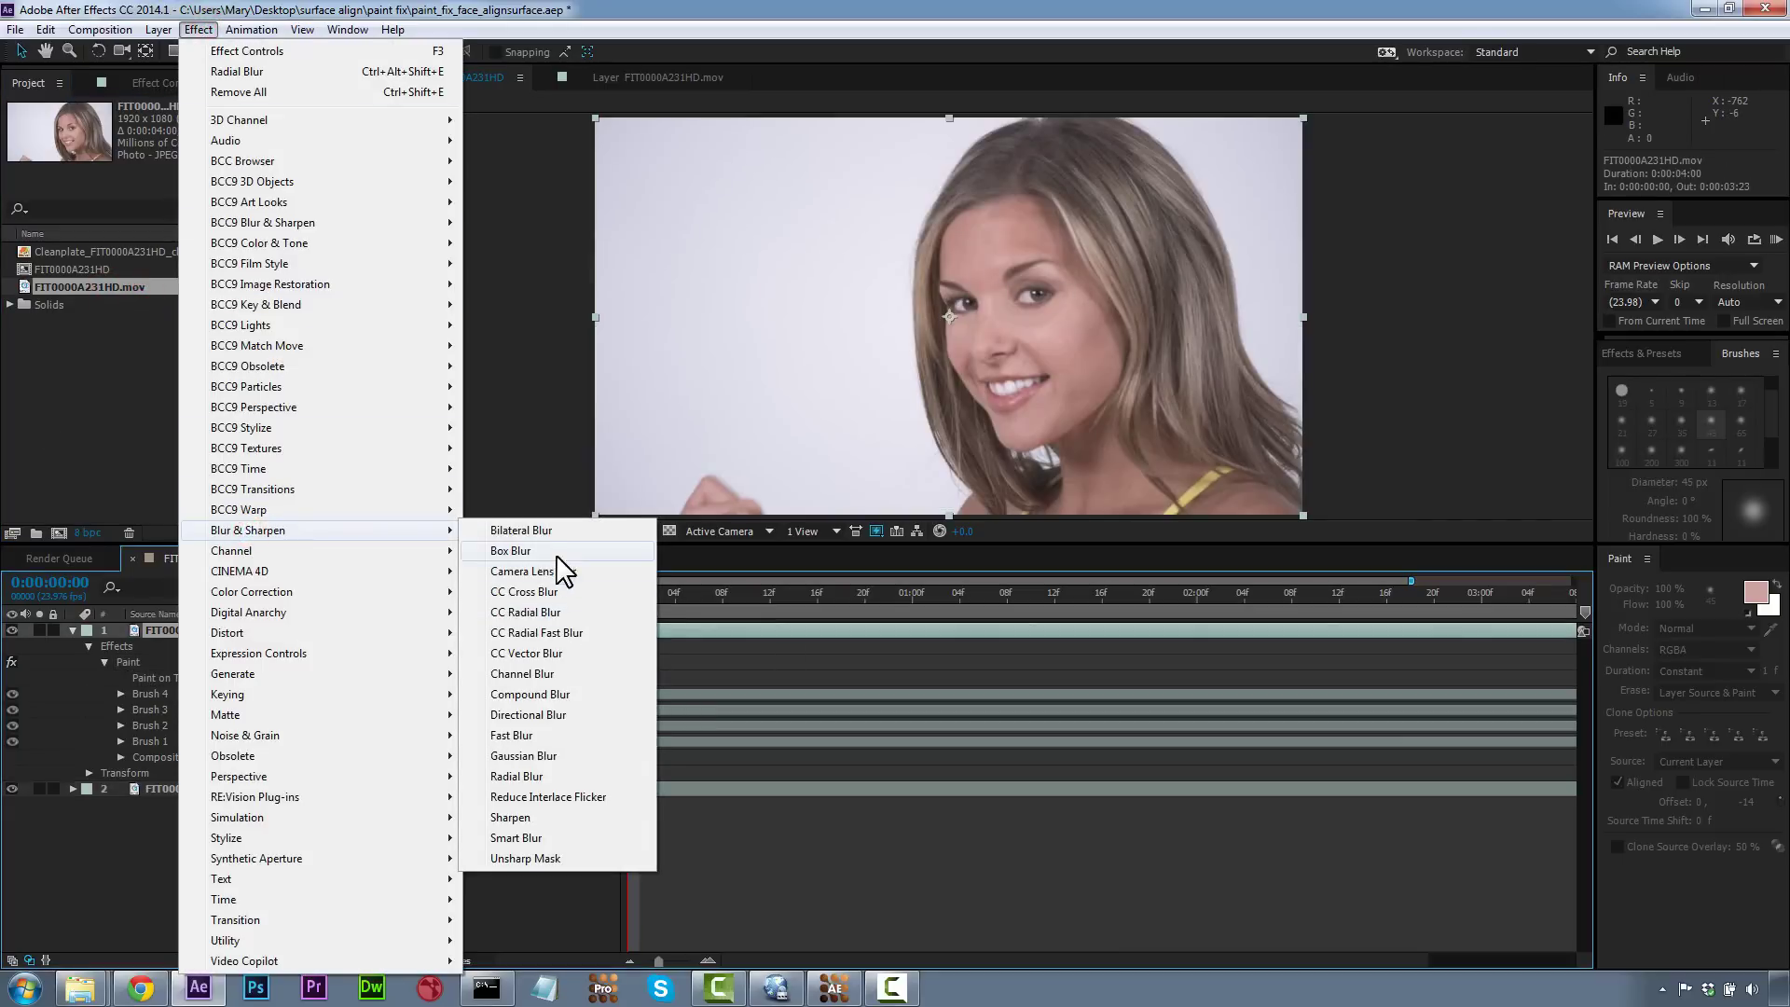
{"action": "left_click", "coordinate": [532, 755]}
{"action": "left_click", "coordinate": [172, 169]}
{"action": "type", "text": "25"}
{"action": "left_click", "coordinate": [200, 383]}
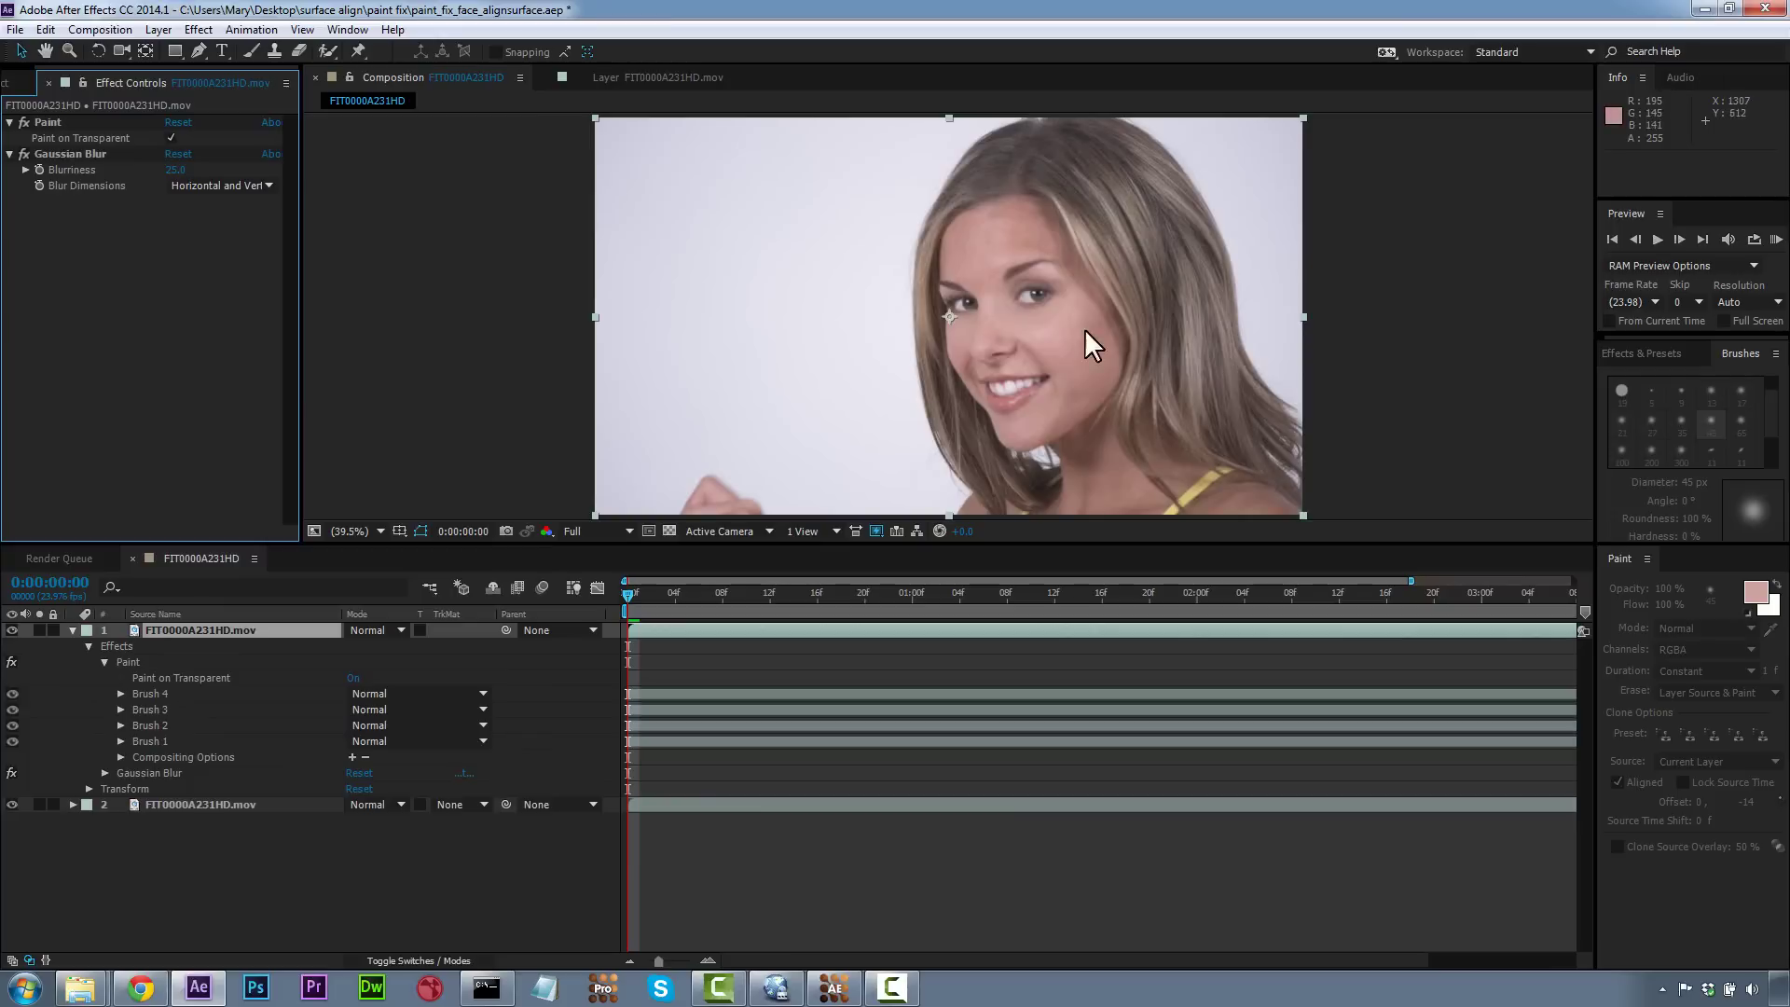
Step: Add Match Grain with layer 2 as the grain noise source
{"action": "left_click", "coordinate": [198, 29]}
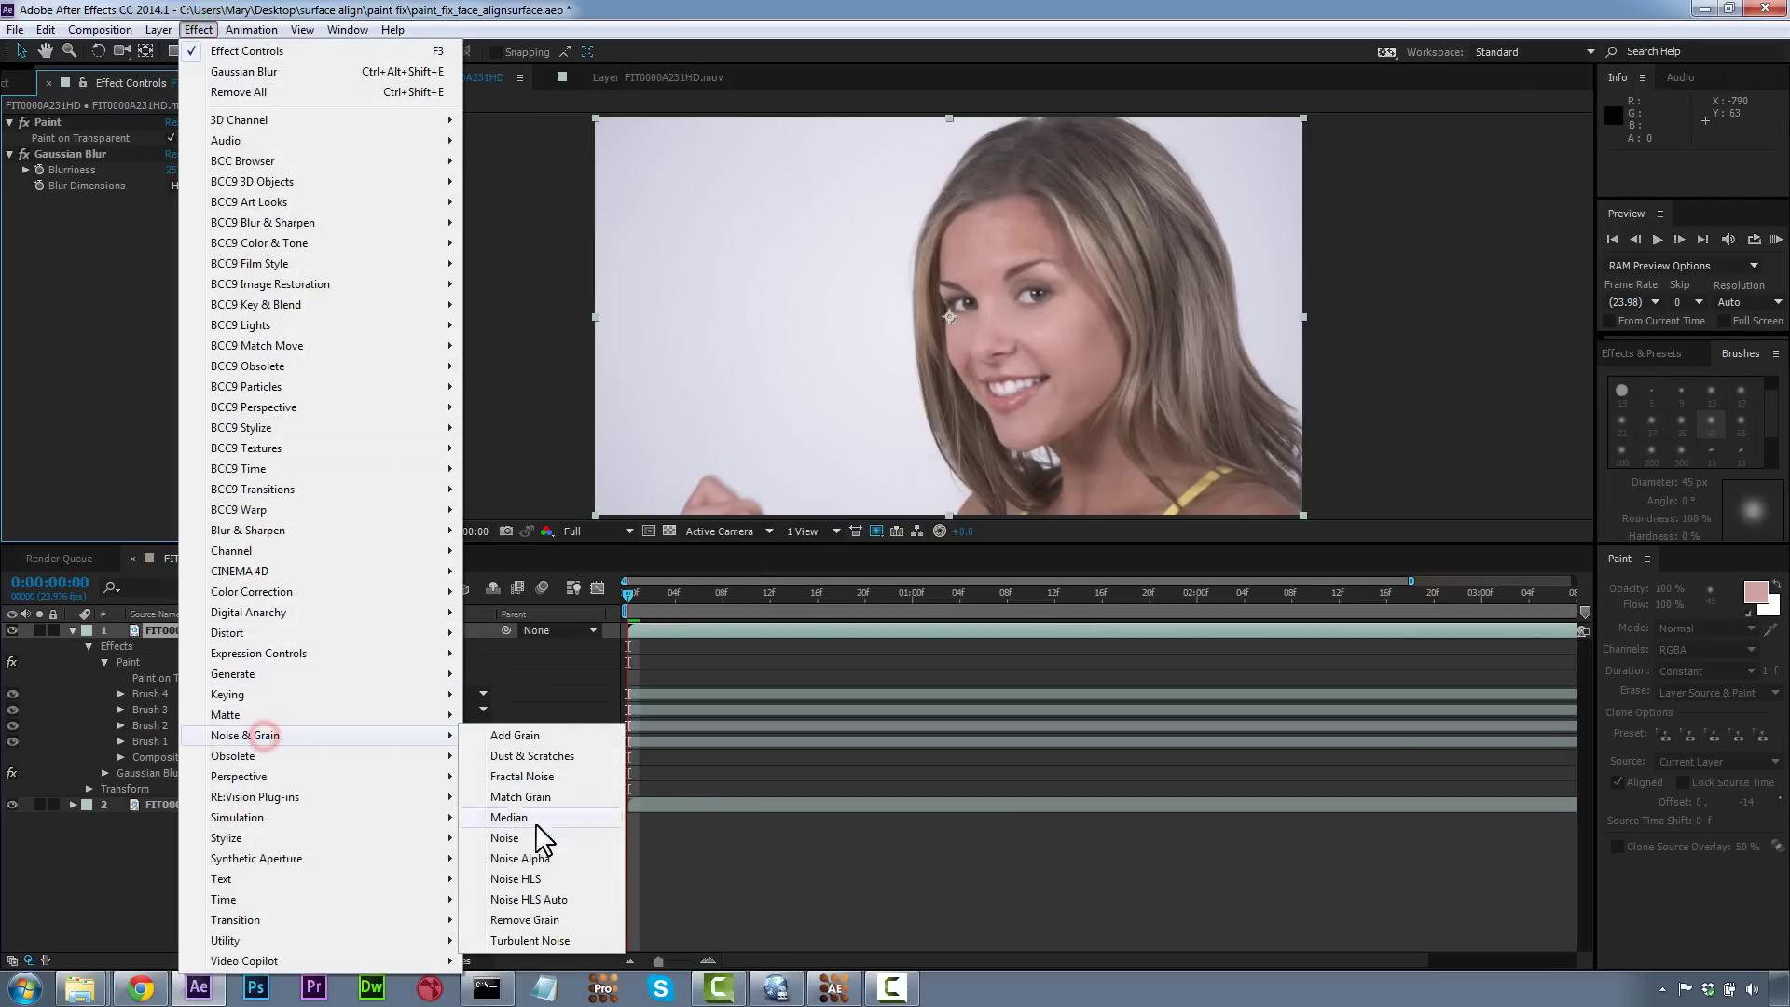
{"action": "left_click", "coordinate": [532, 804]}
{"action": "left_click", "coordinate": [210, 220]}
{"action": "left_click", "coordinate": [208, 332]}
{"action": "left_click", "coordinate": [215, 234]}
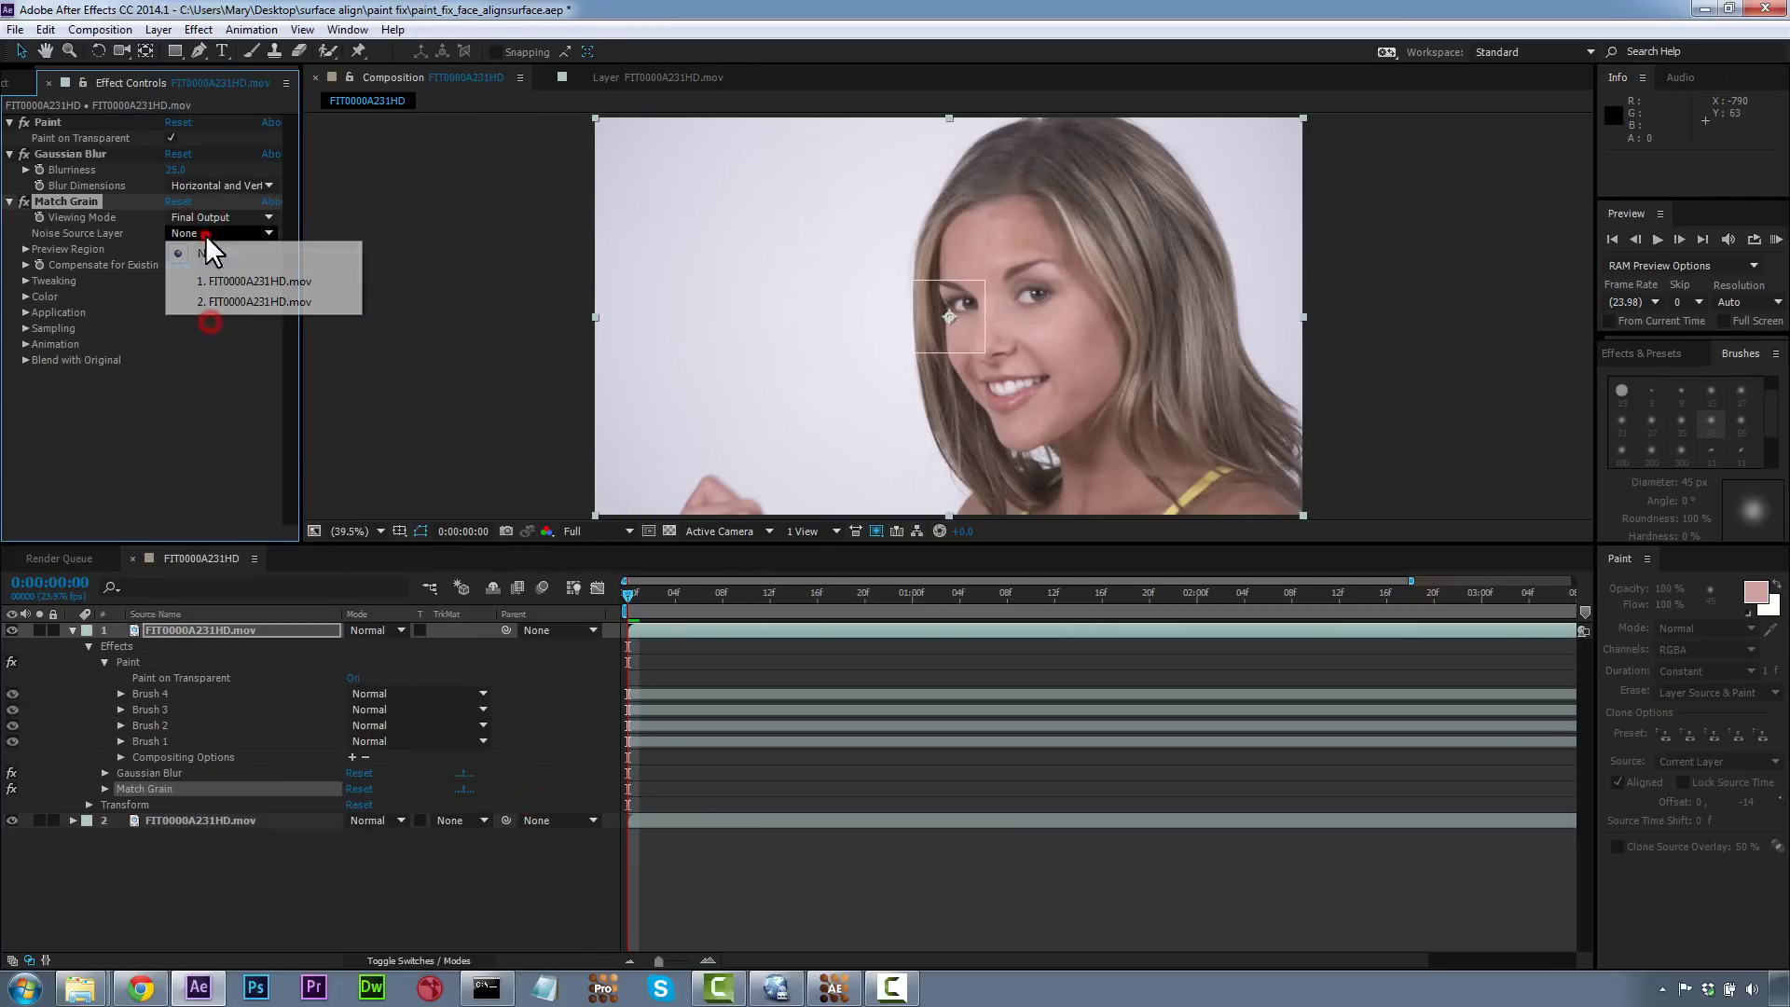
{"action": "left_click", "coordinate": [216, 296]}
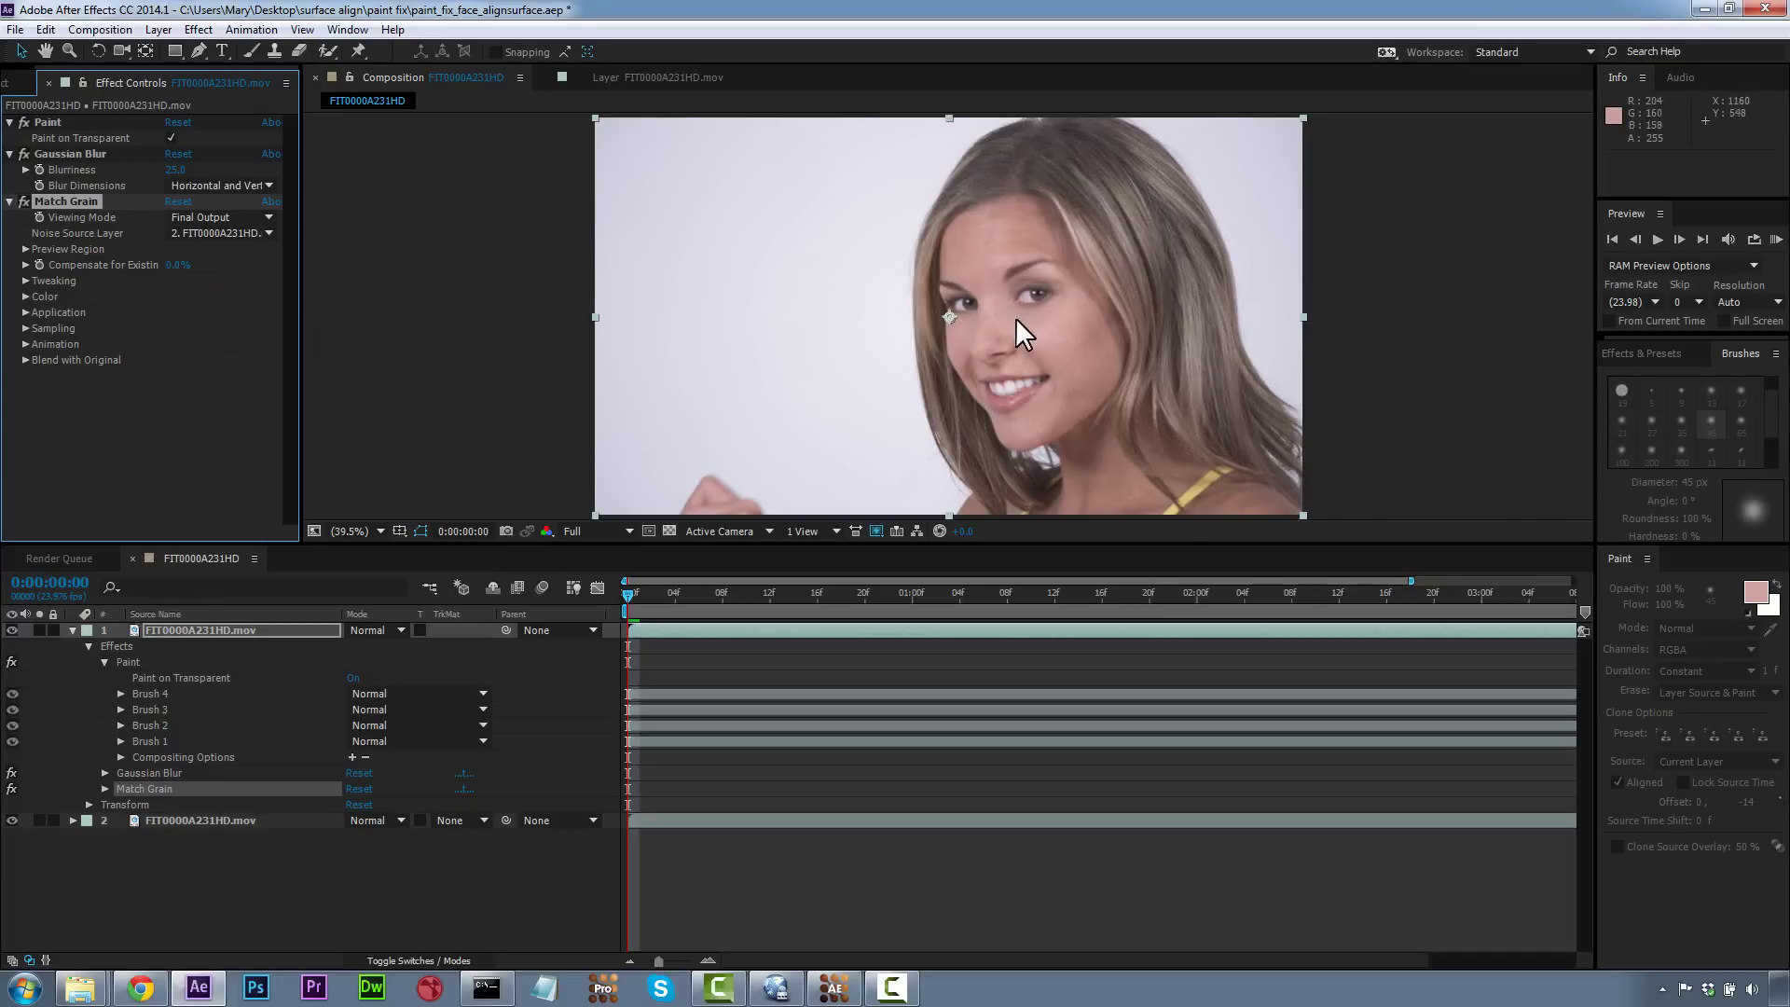
Step: Set the painted layer's blending mode to Lighten and scrub to check the fix
{"action": "left_click", "coordinate": [388, 629]}
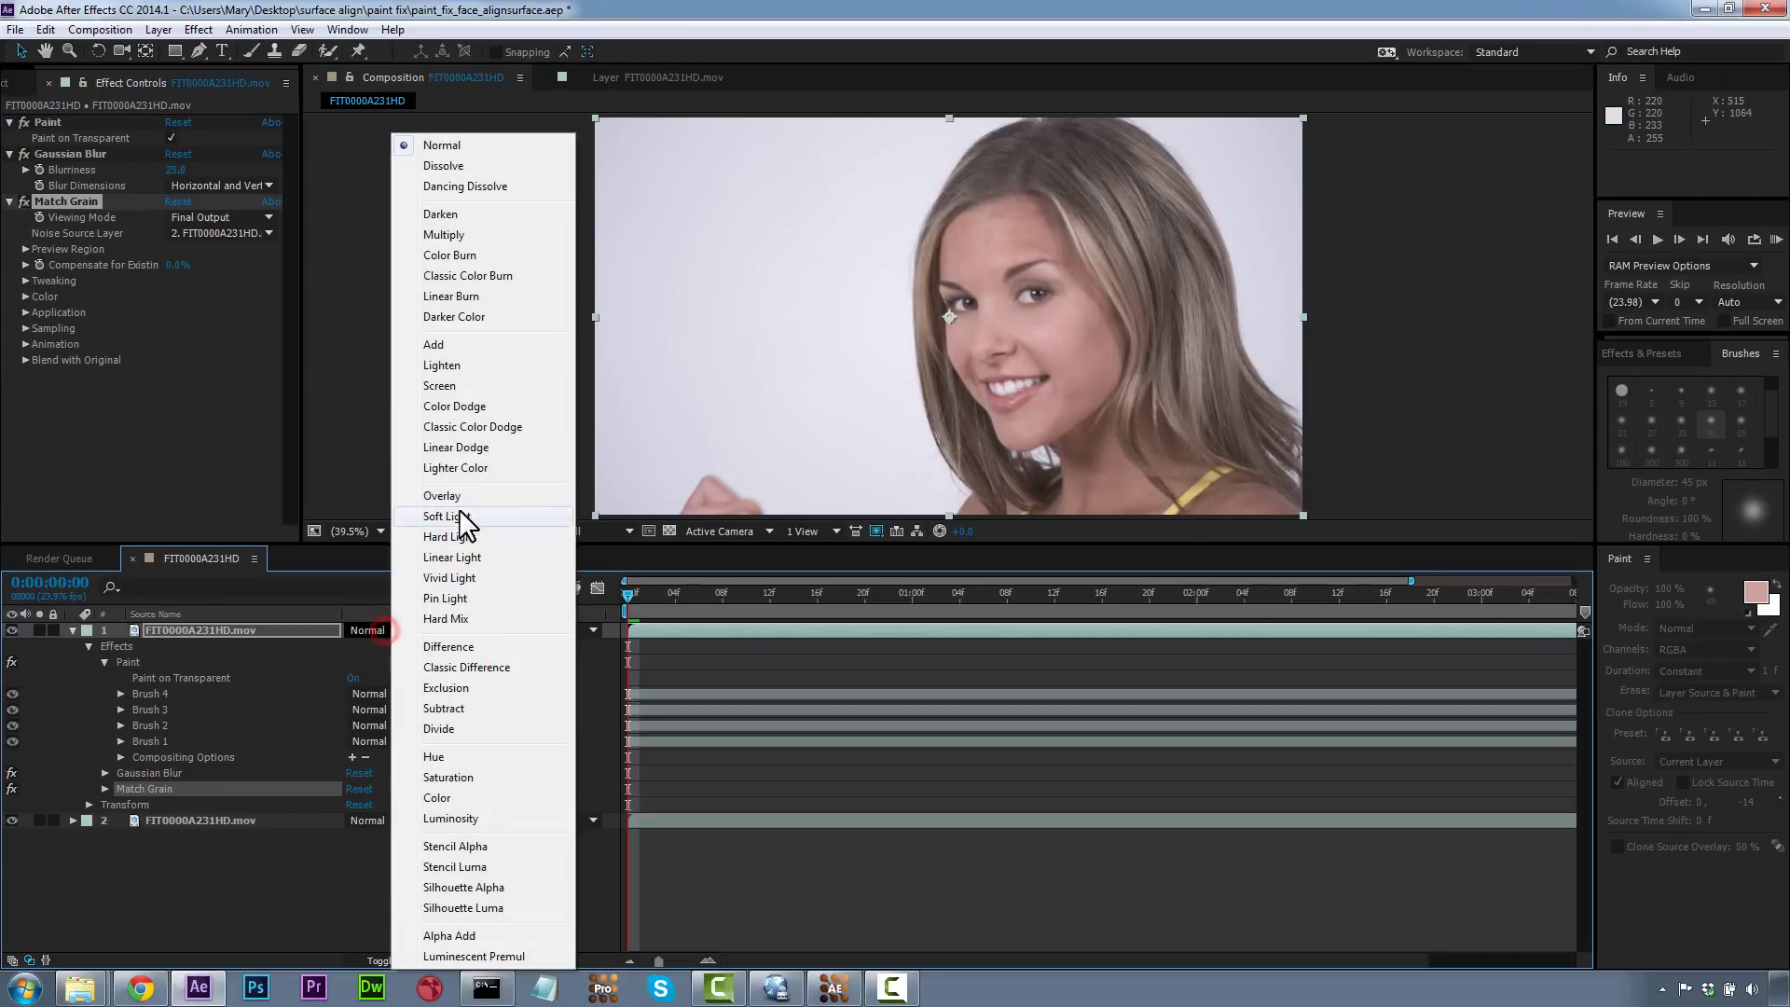
{"action": "left_click", "coordinate": [459, 366]}
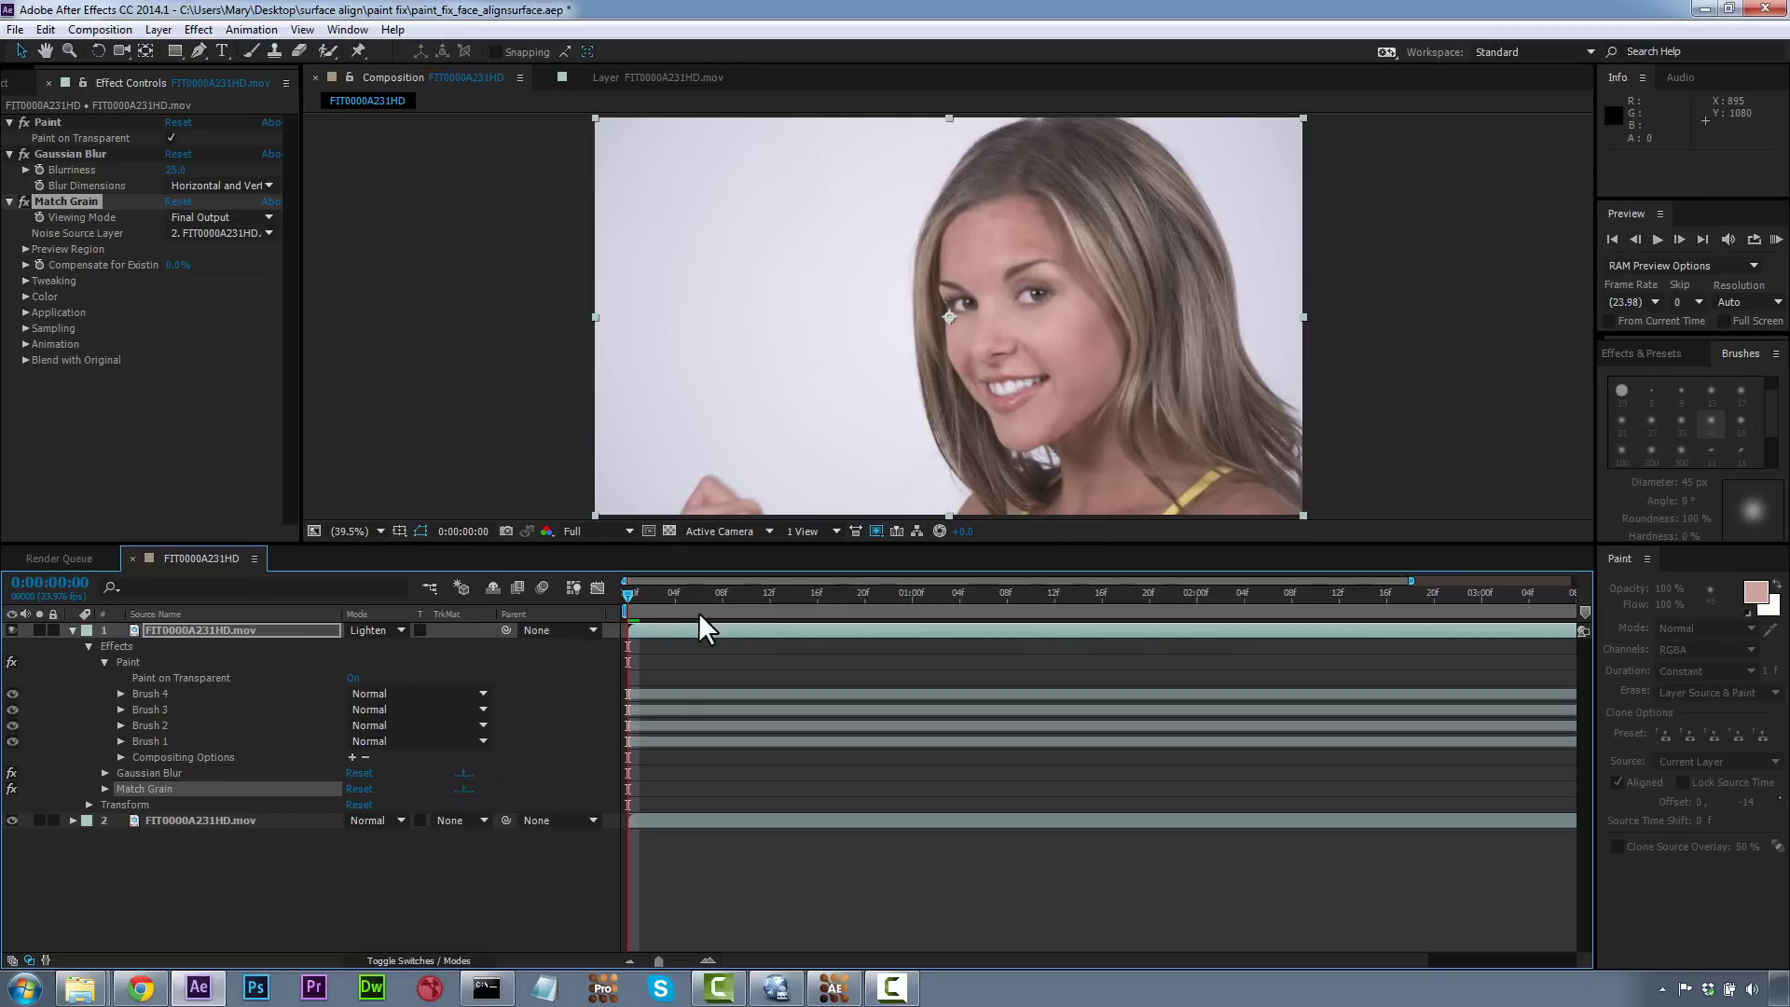
{"action": "left_click_drag", "start_coordinate": [639, 595], "coordinate": [550, 647]}
Step: Pre-compose the painted layer as 'paint fix' with all attributes moved into it
{"action": "left_click", "coordinate": [73, 631]}
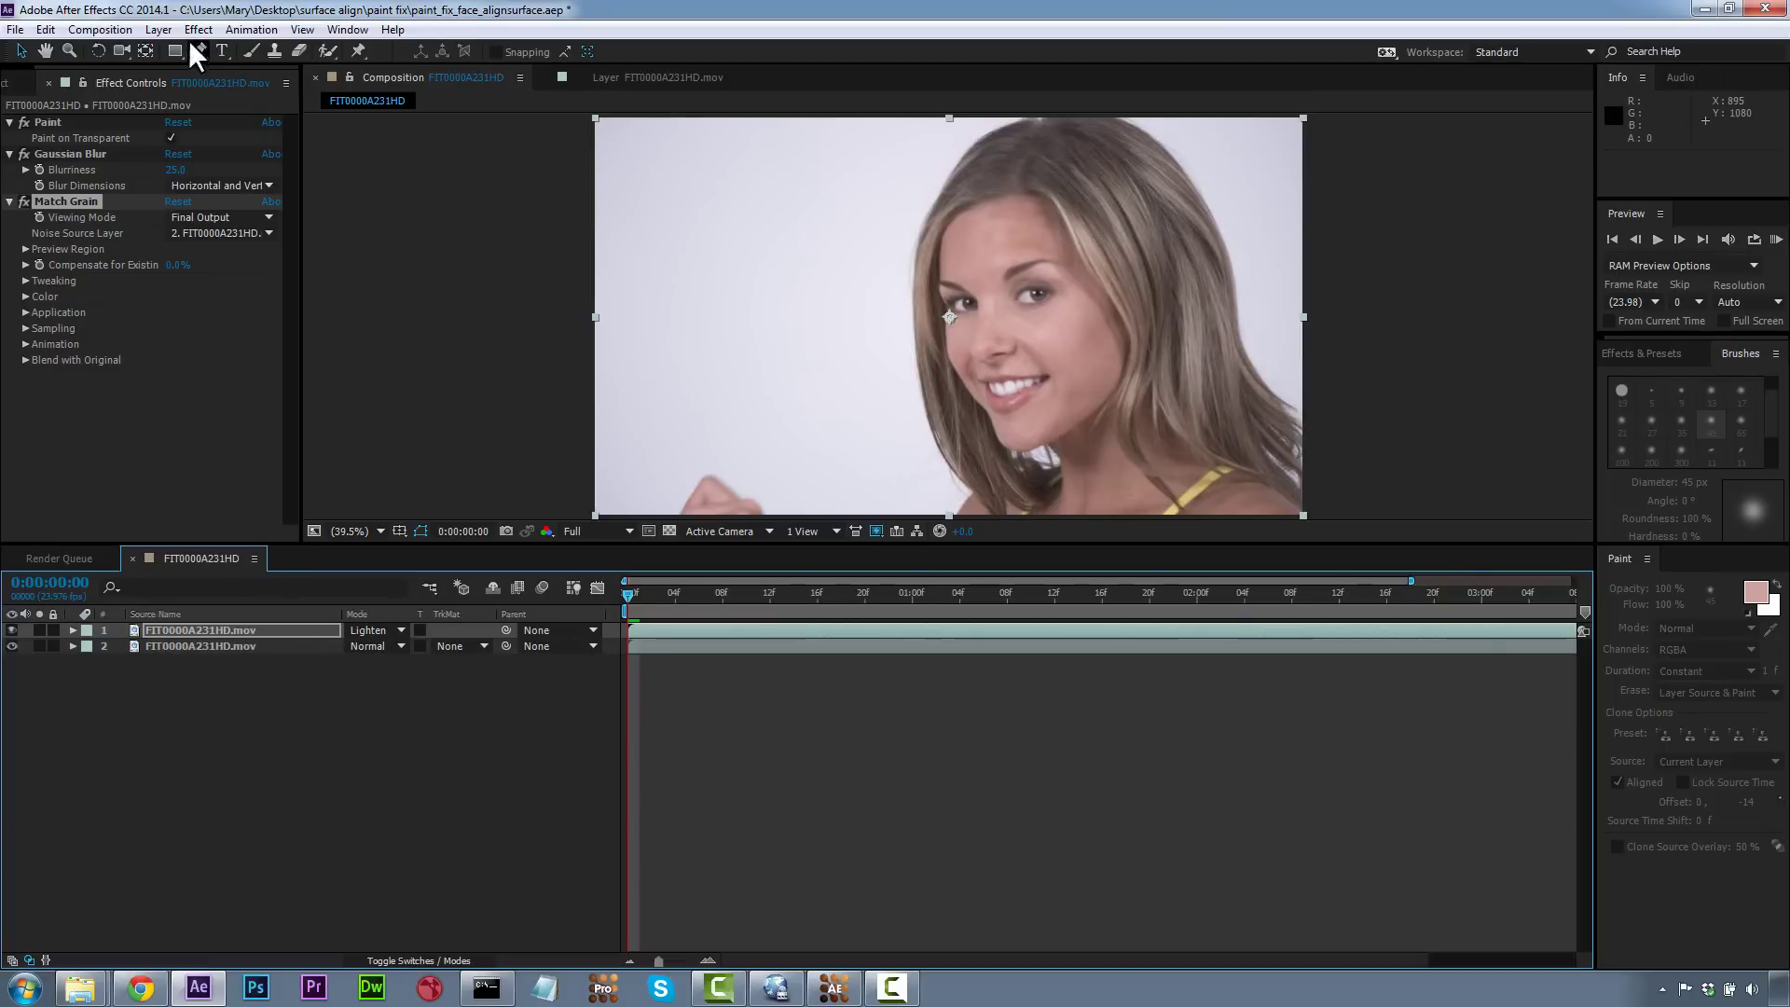
{"action": "left_click", "coordinate": [158, 29]}
{"action": "left_click", "coordinate": [204, 734]}
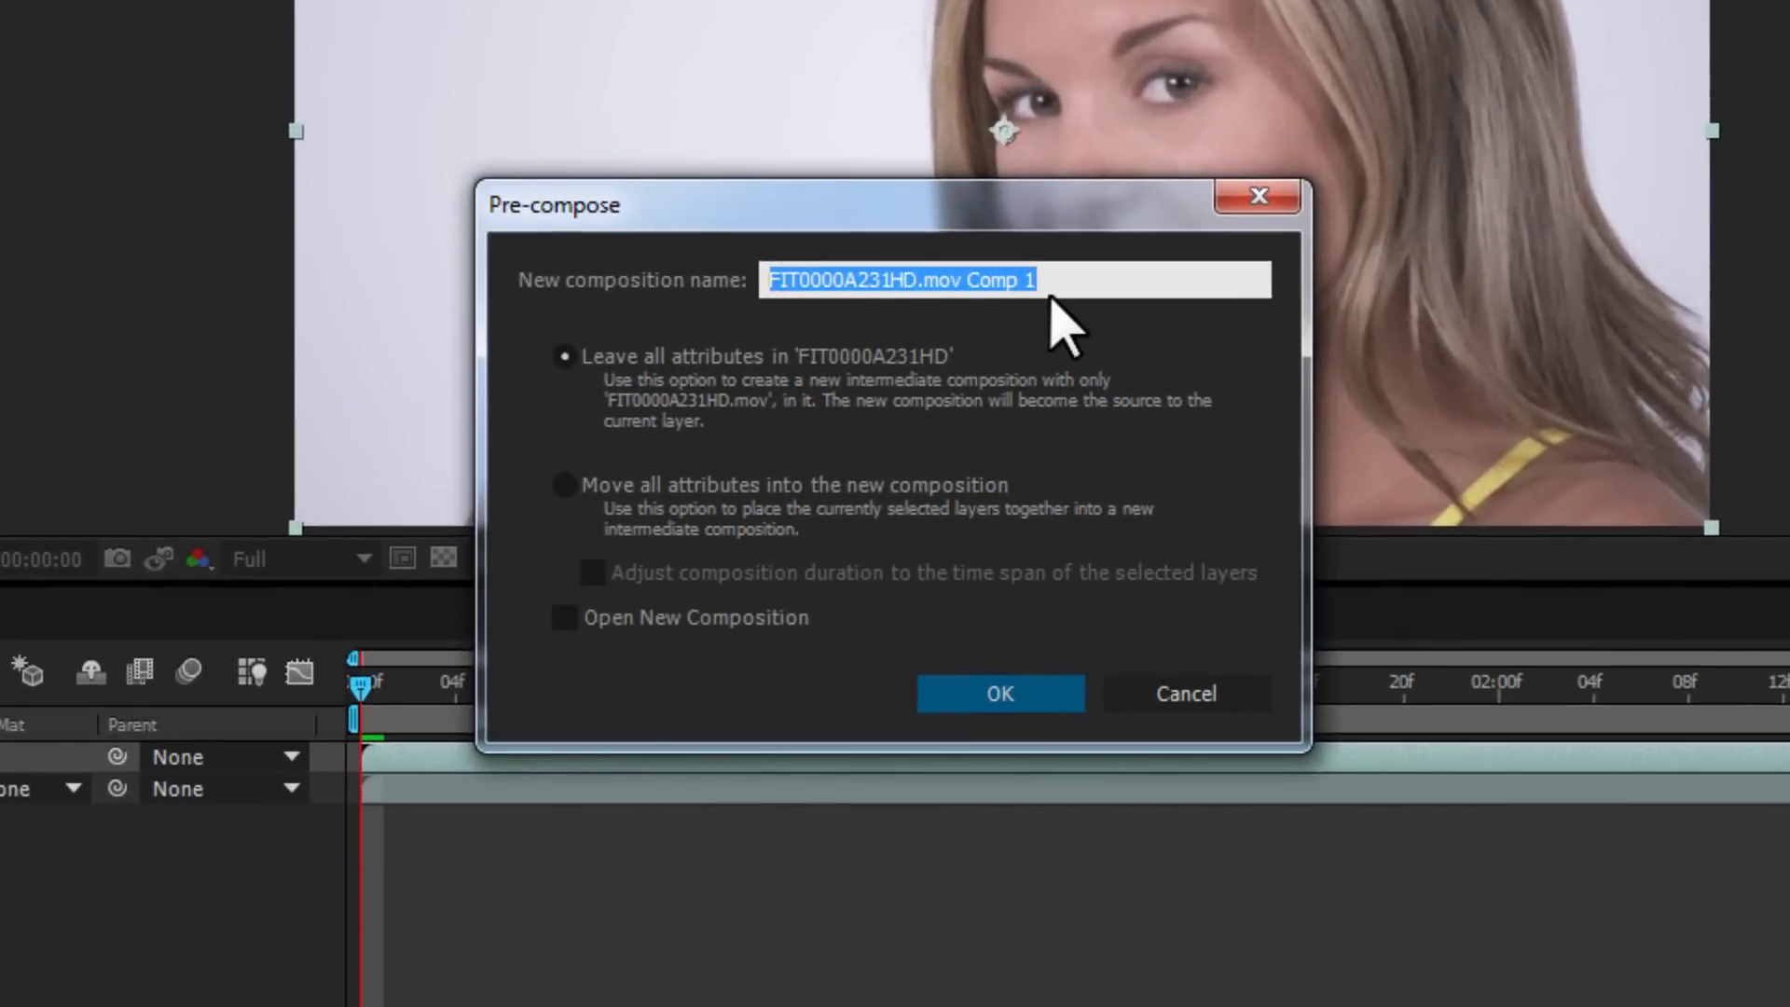
{"action": "type", "text": "paint fix"}
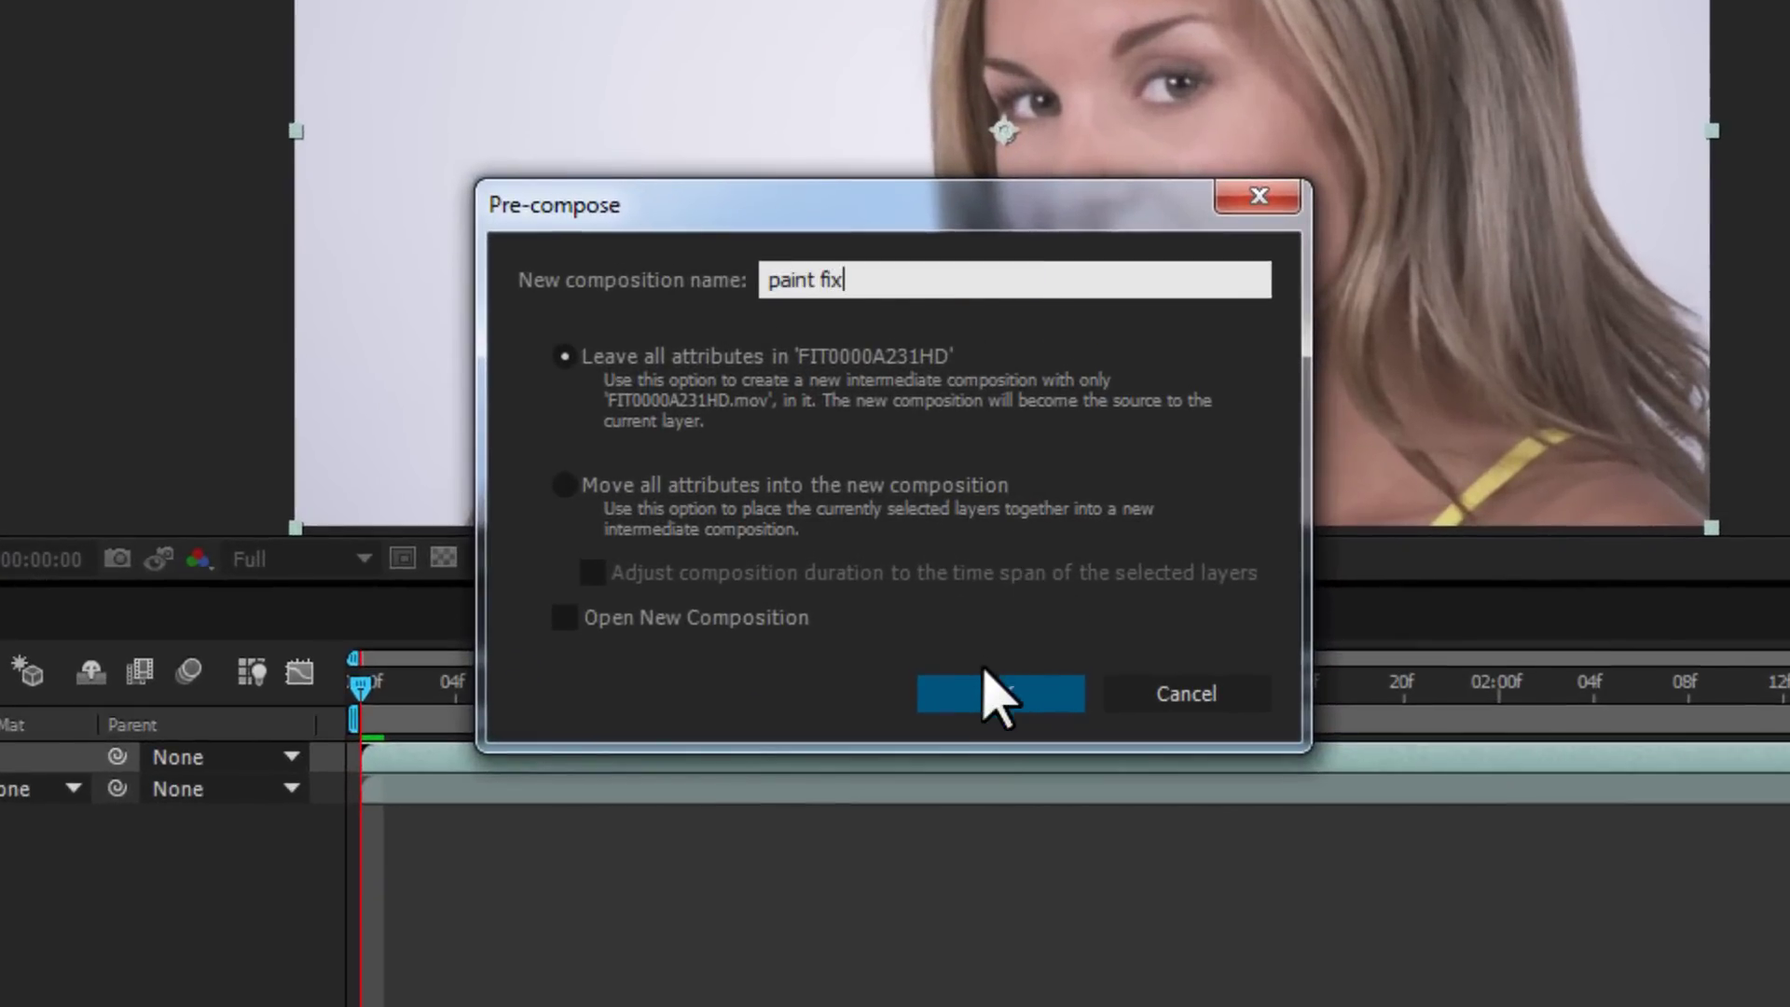
{"action": "left_click", "coordinate": [697, 489]}
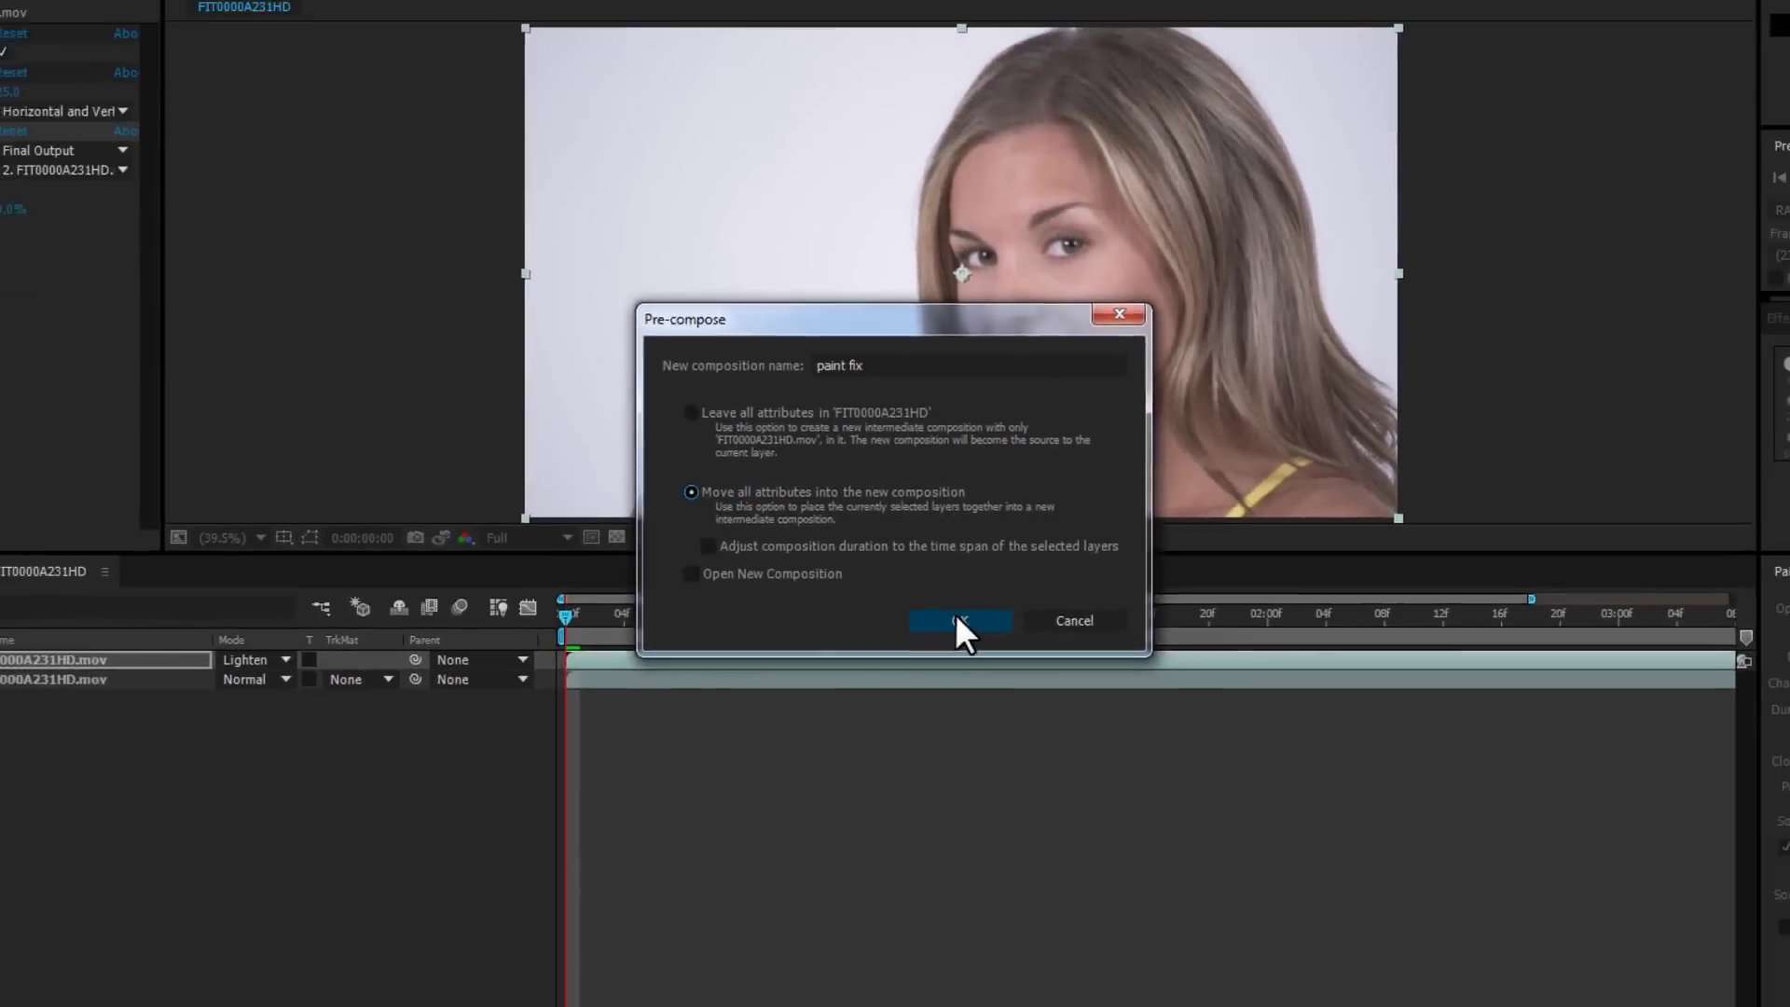
{"action": "left_click", "coordinate": [981, 667]}
Step: Set the paint fix layer's blending mode to Lighten and bring mocha AE forward
{"action": "left_click", "coordinate": [6, 725]}
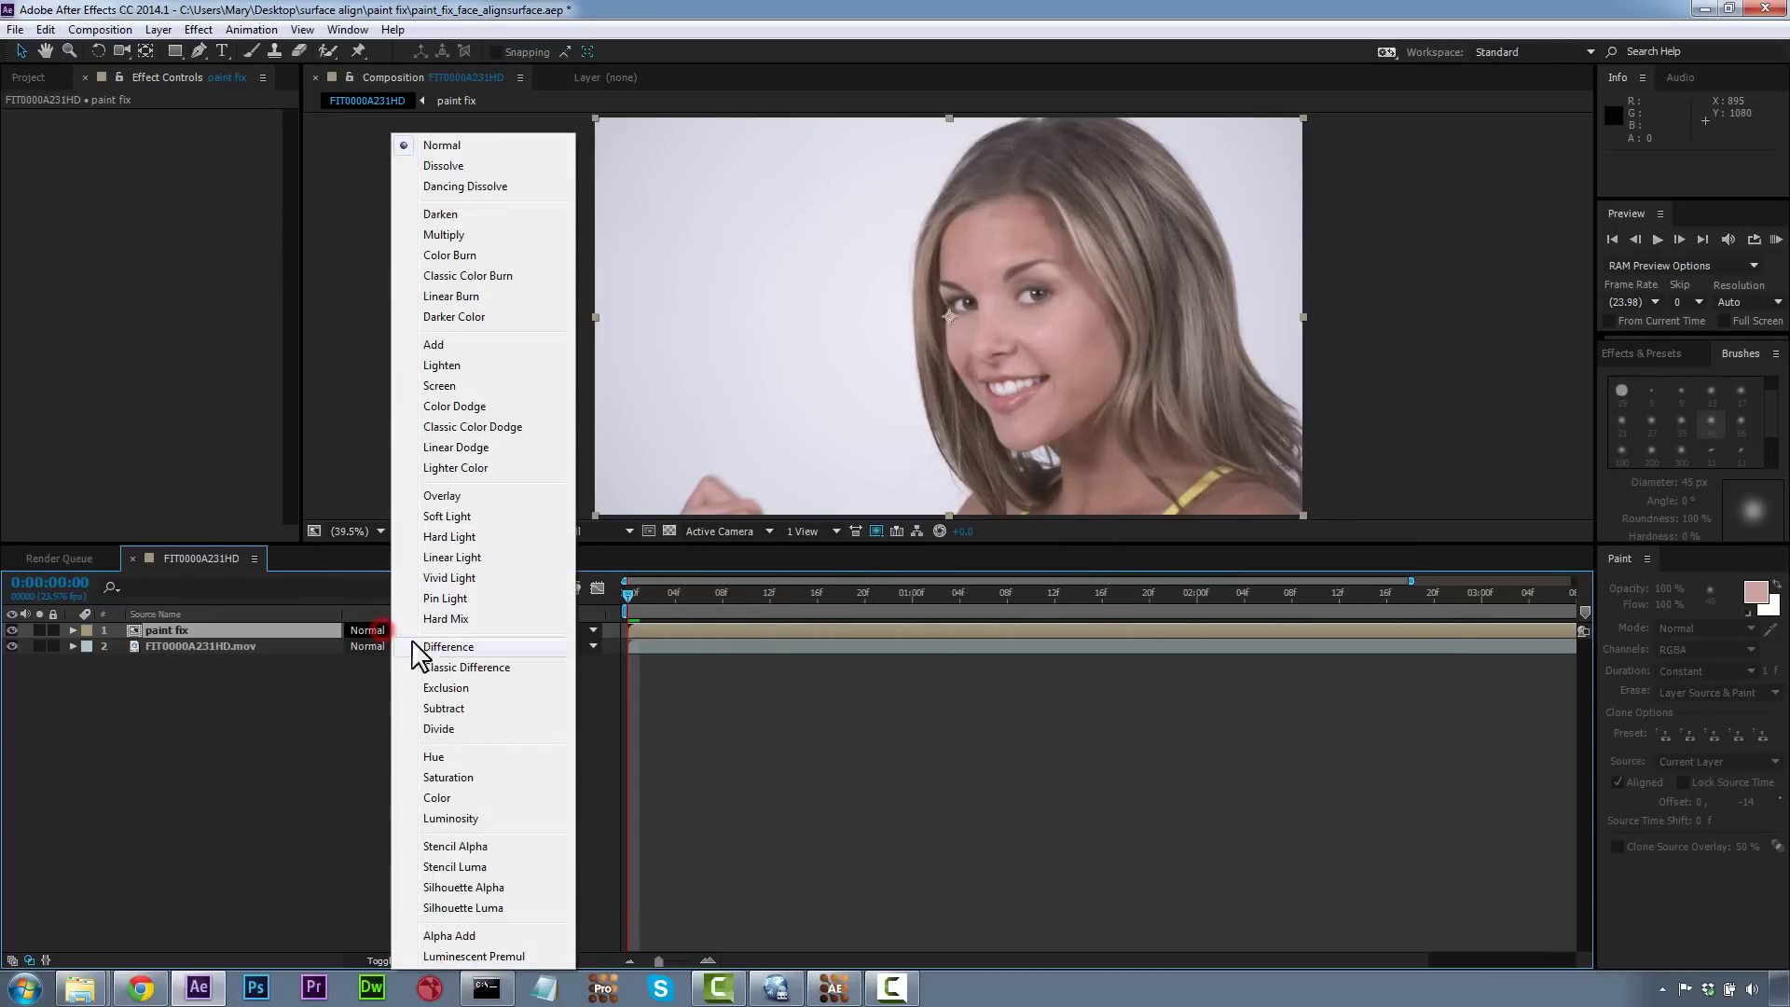
{"action": "left_click", "coordinate": [439, 379]}
{"action": "left_click", "coordinate": [832, 987]}
Step: Push the eye track surface to the image corners and copy its After Effects Corner Pin data
{"action": "left_click_drag", "start_coordinate": [783, 557], "coordinate": [105, 631]}
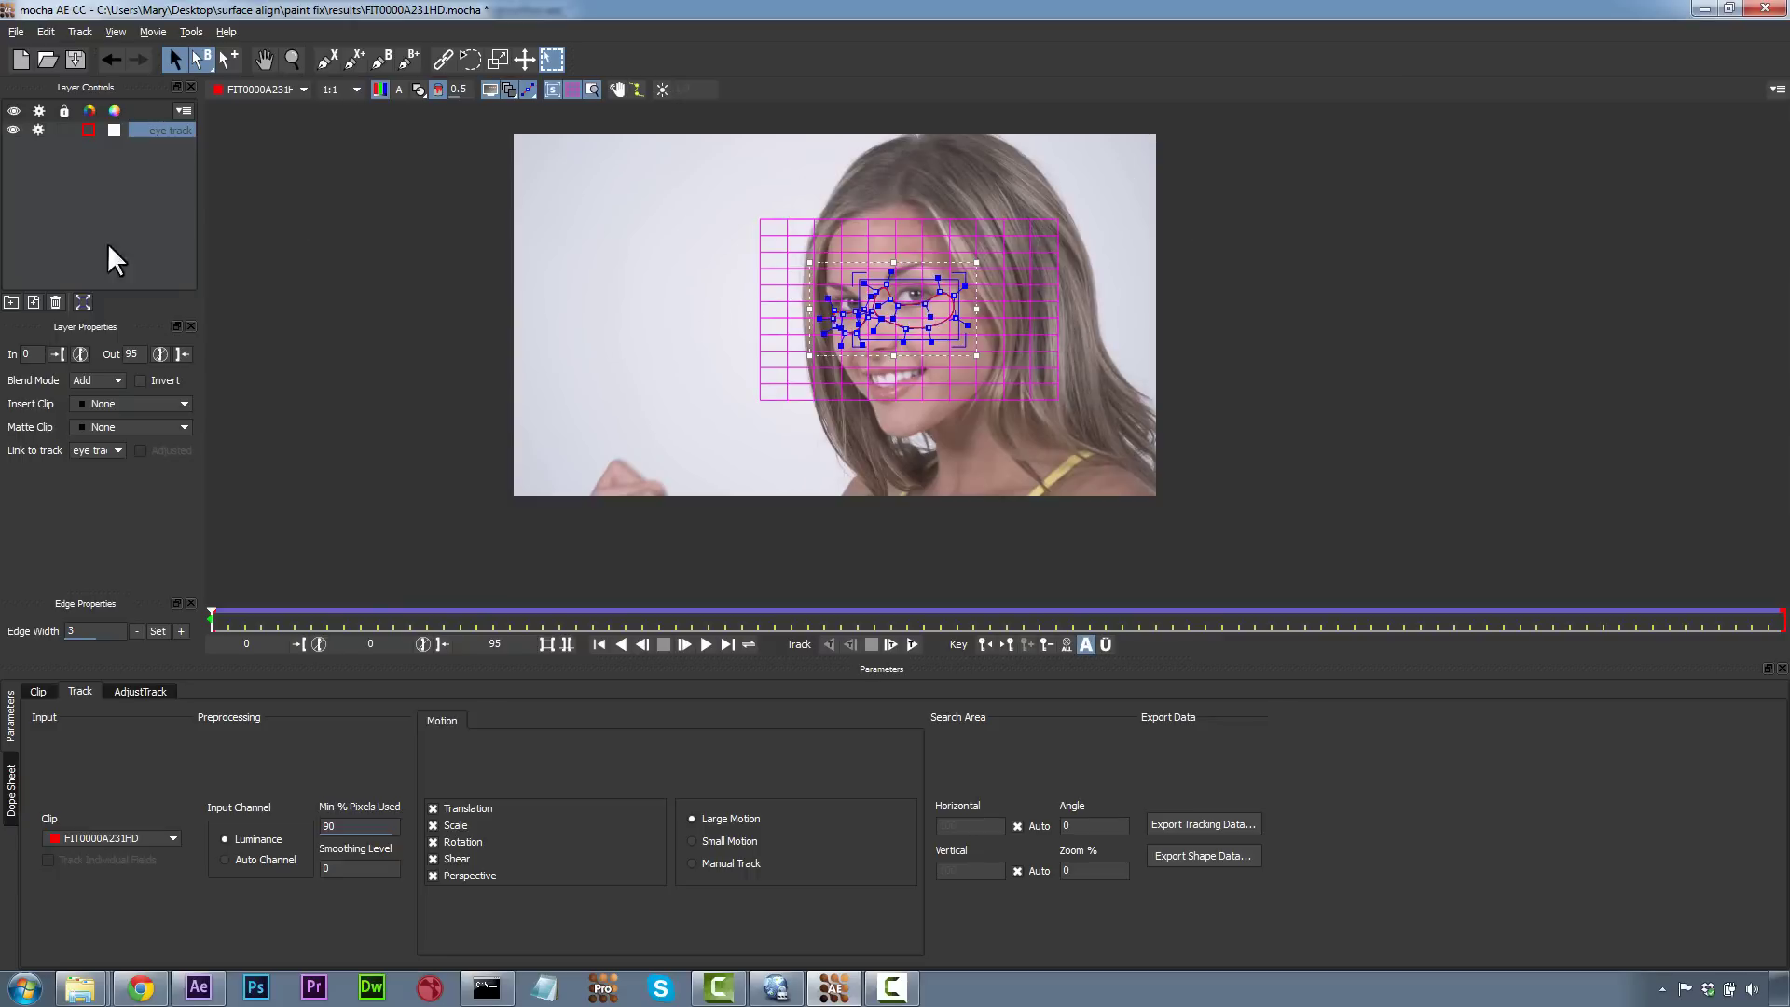
{"action": "left_click", "coordinate": [82, 299]}
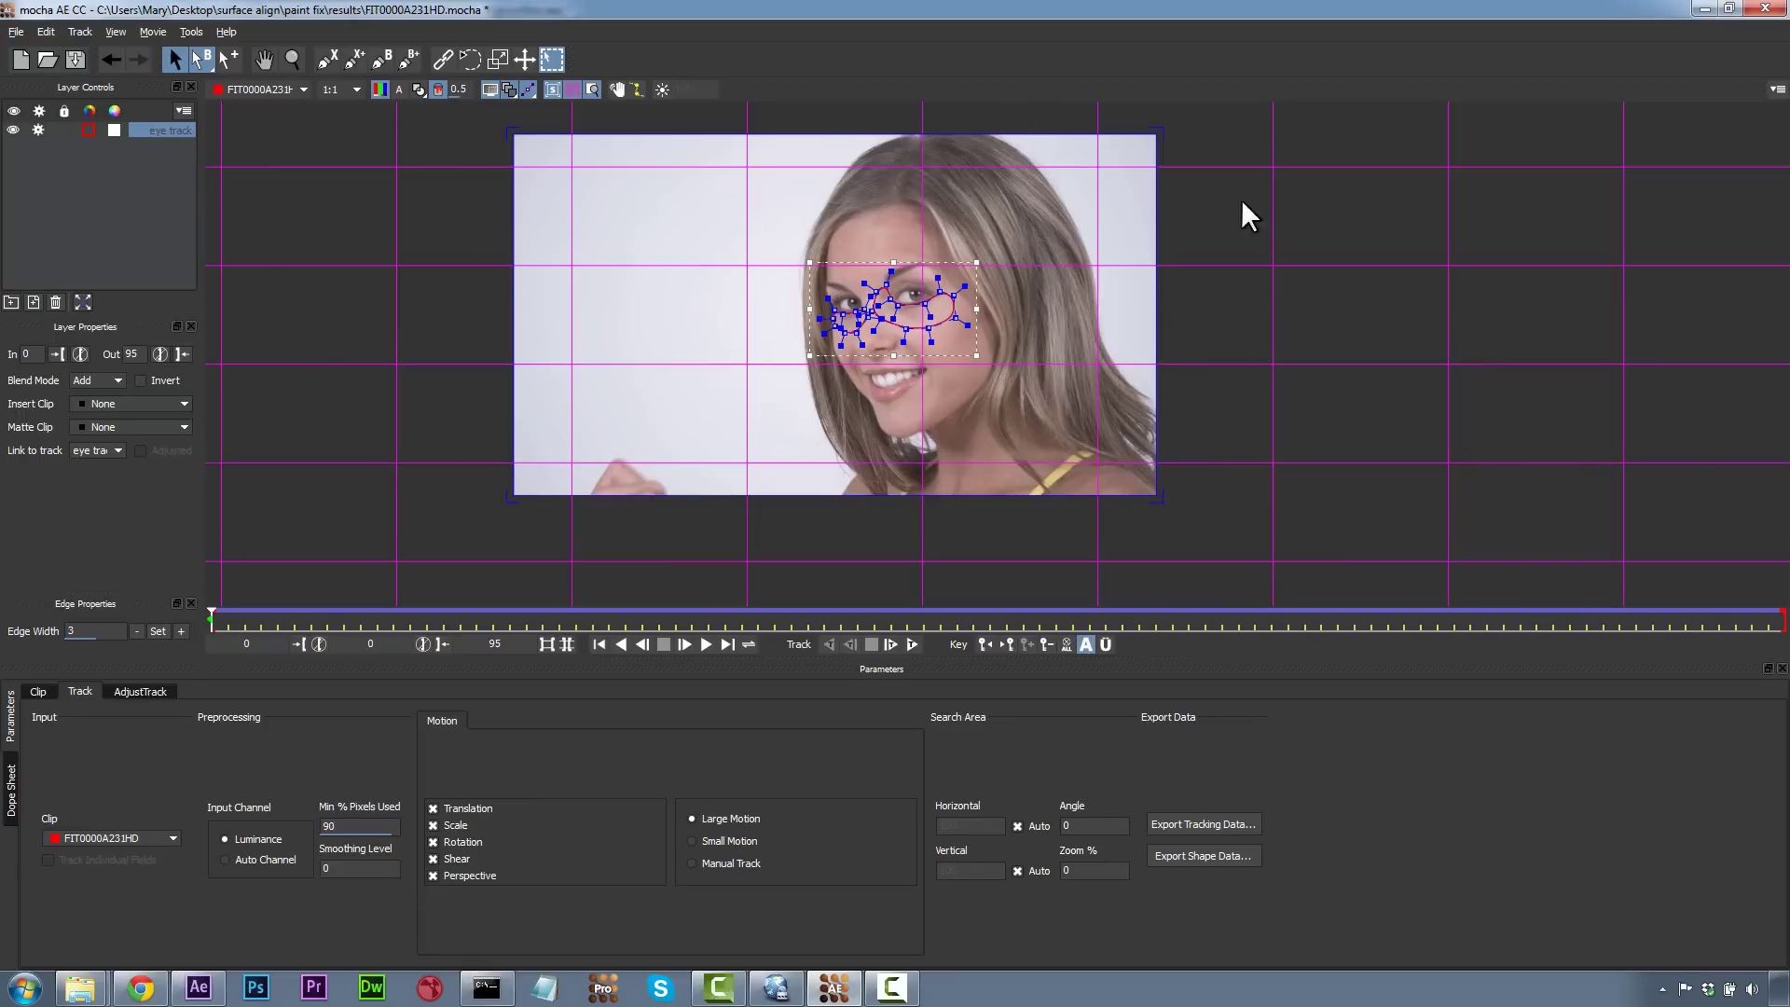
{"action": "left_click", "coordinate": [1203, 824]}
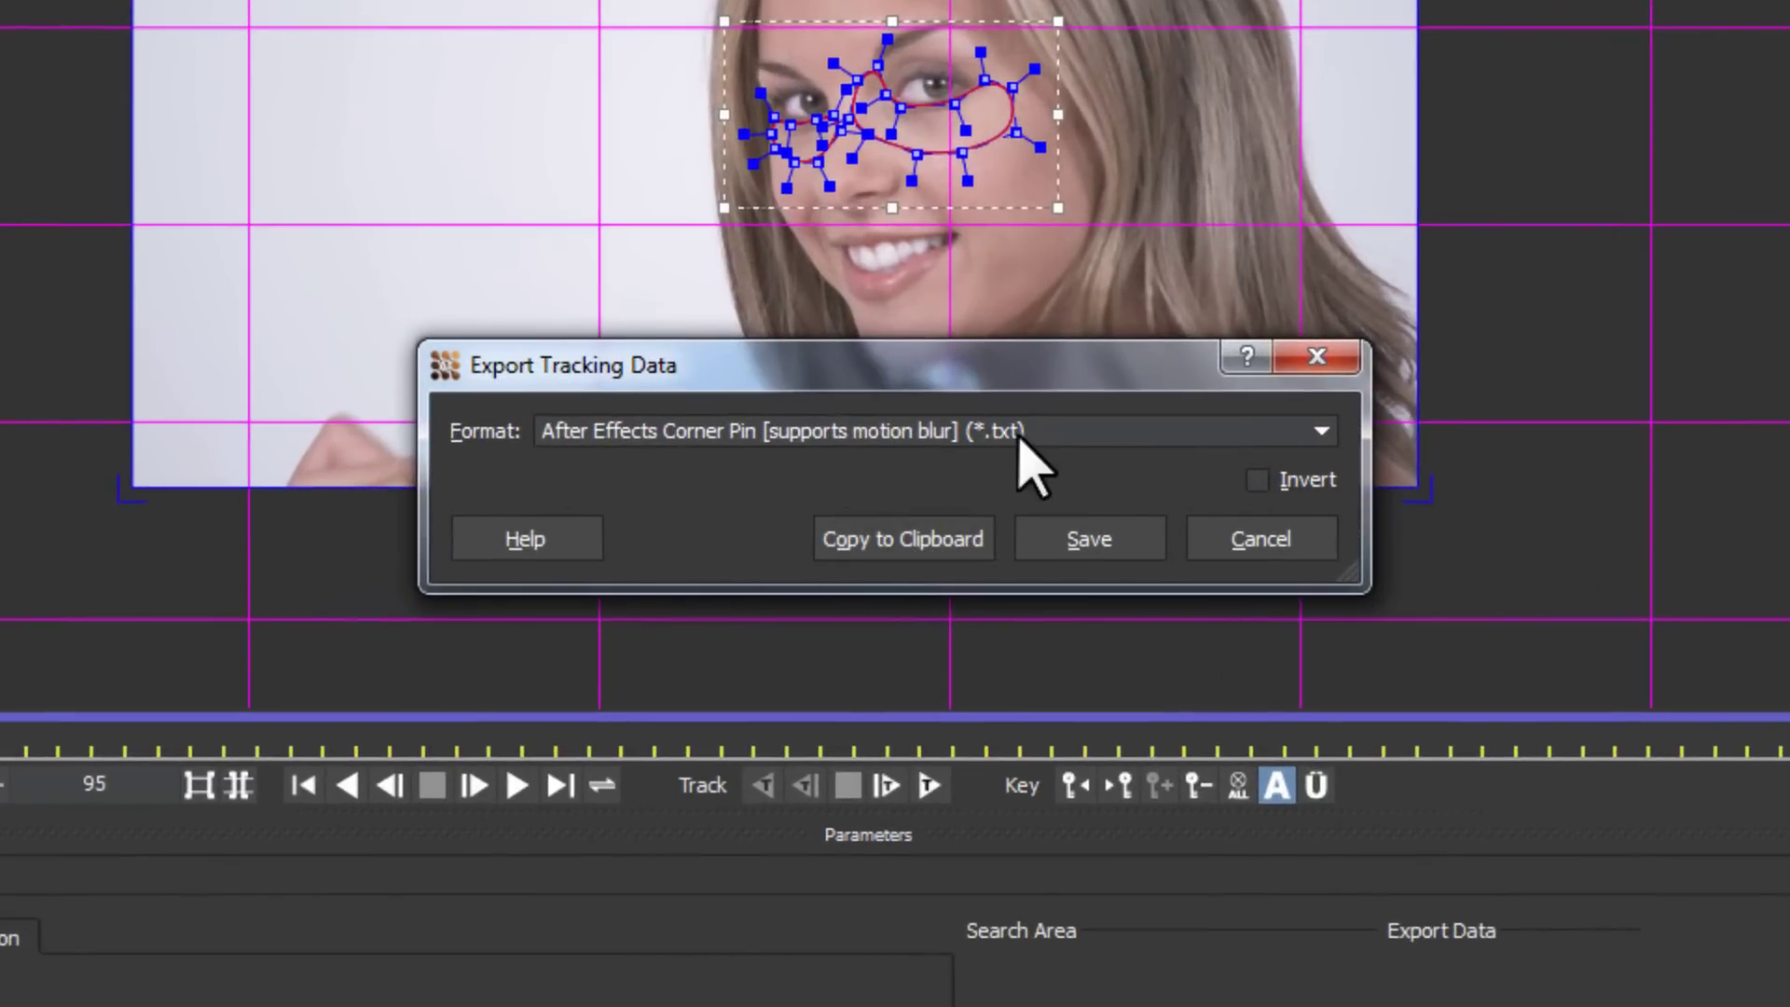
{"action": "left_click", "coordinate": [893, 543]}
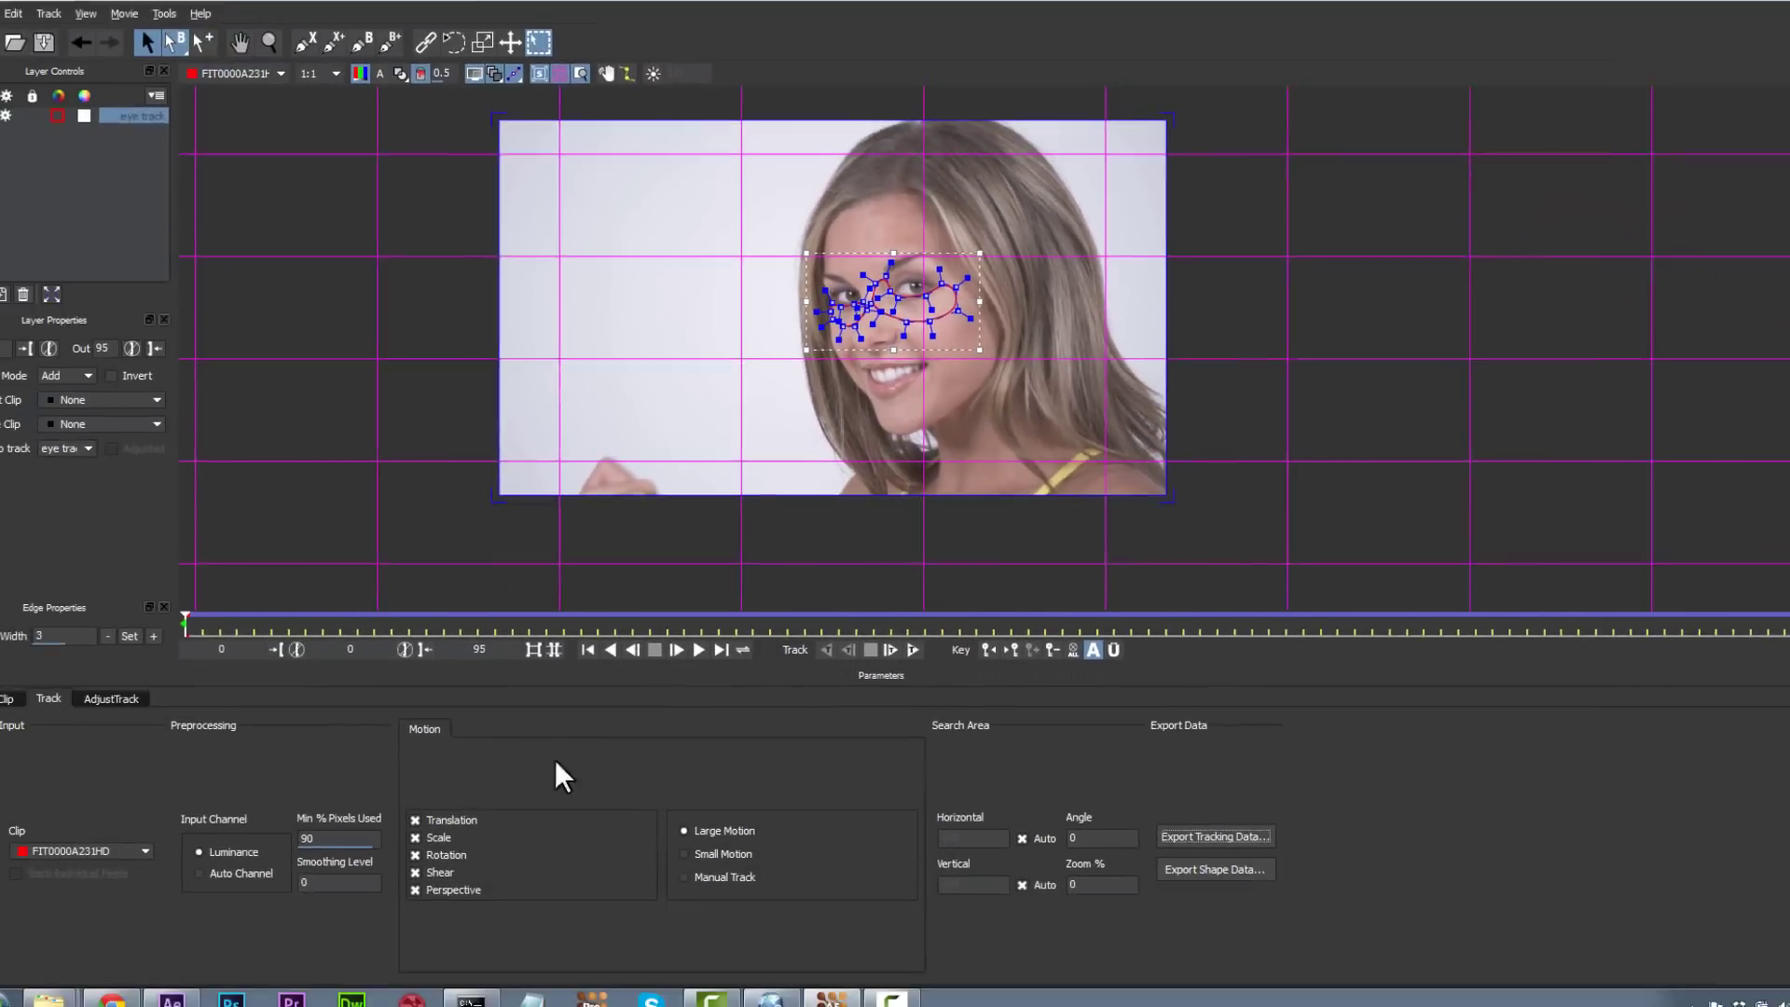
Step: Paste the copied corner pin keyframes onto the paint fix layer
{"action": "left_click", "coordinate": [198, 987]}
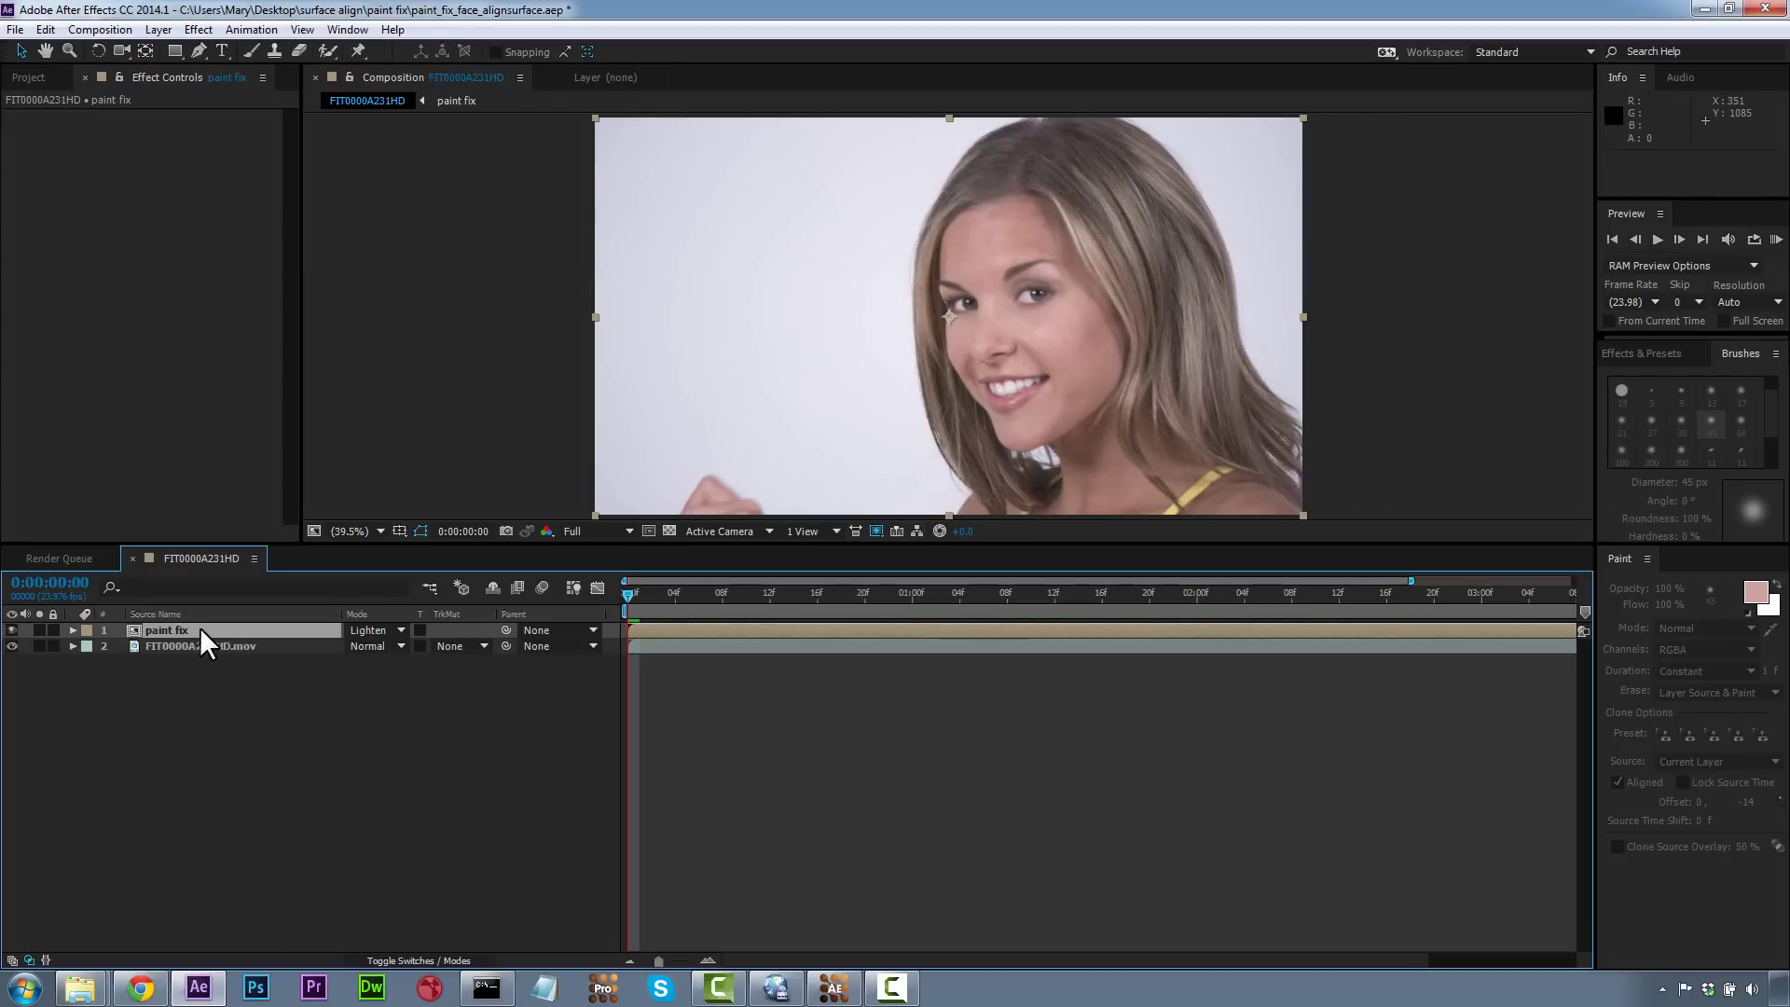
{"action": "left_click", "coordinate": [47, 29]}
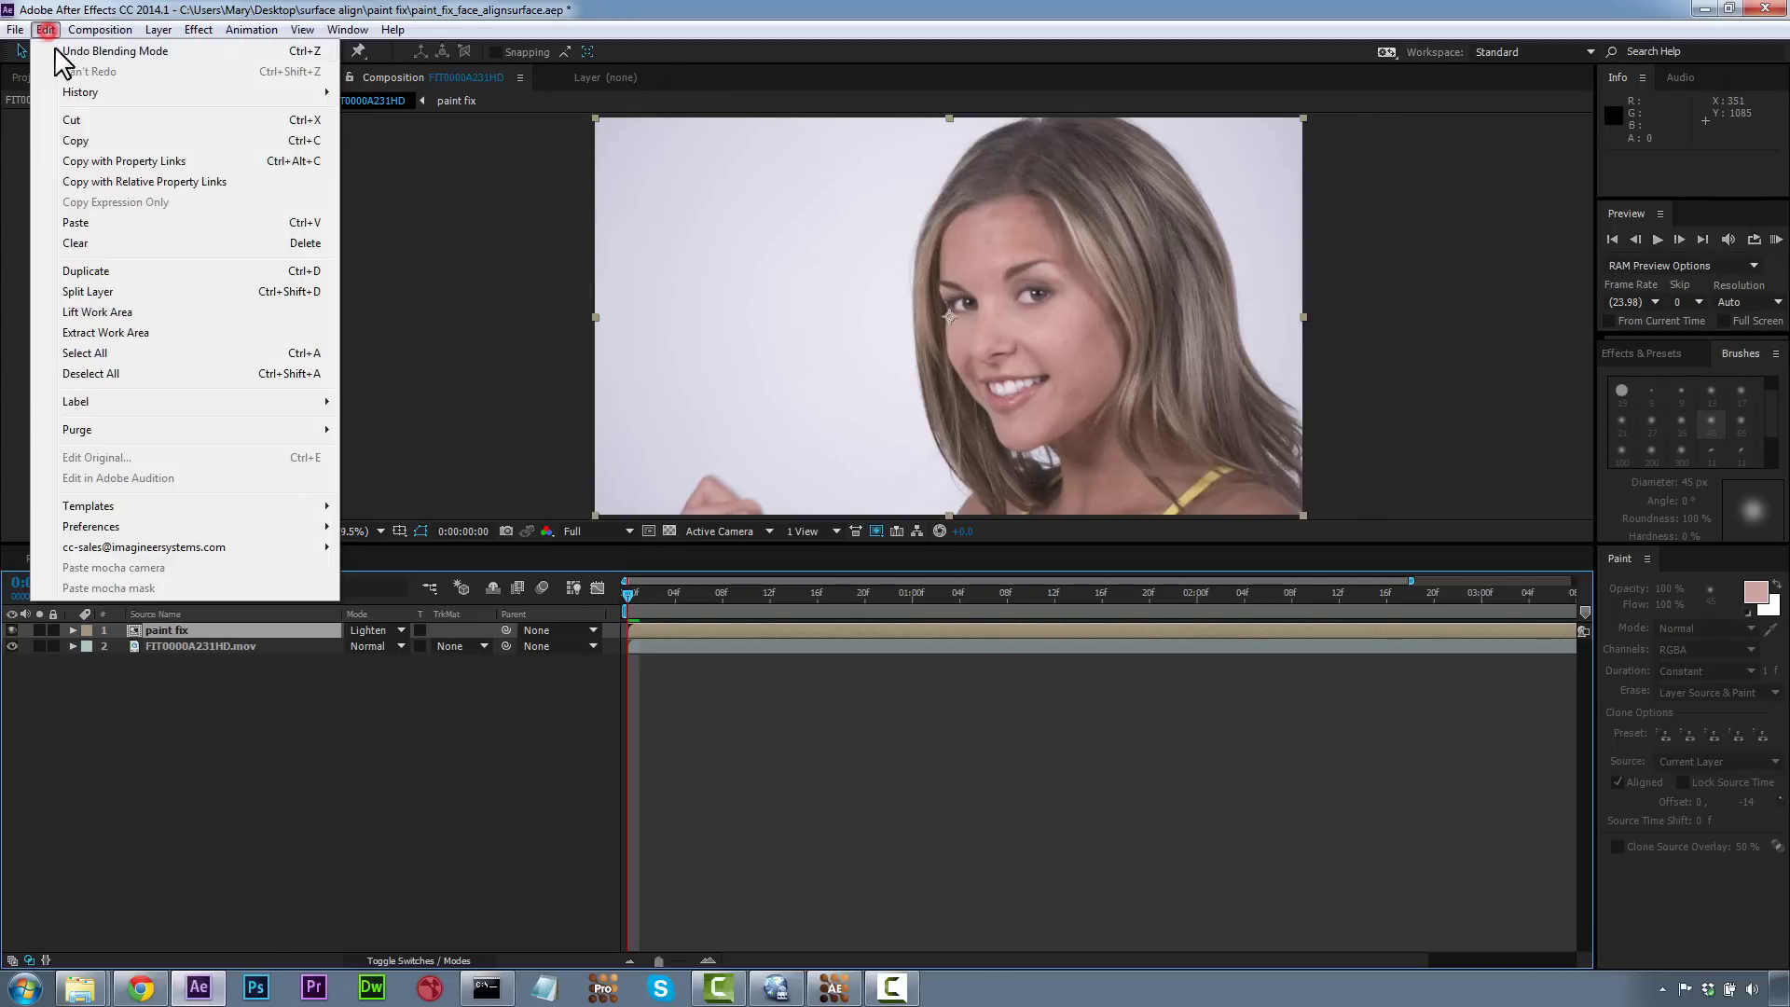
{"action": "left_click", "coordinate": [70, 221]}
Step: RAM-preview the tracked fix from the start and toggle the paint fix layer's visibility
{"action": "key", "text": "space"}
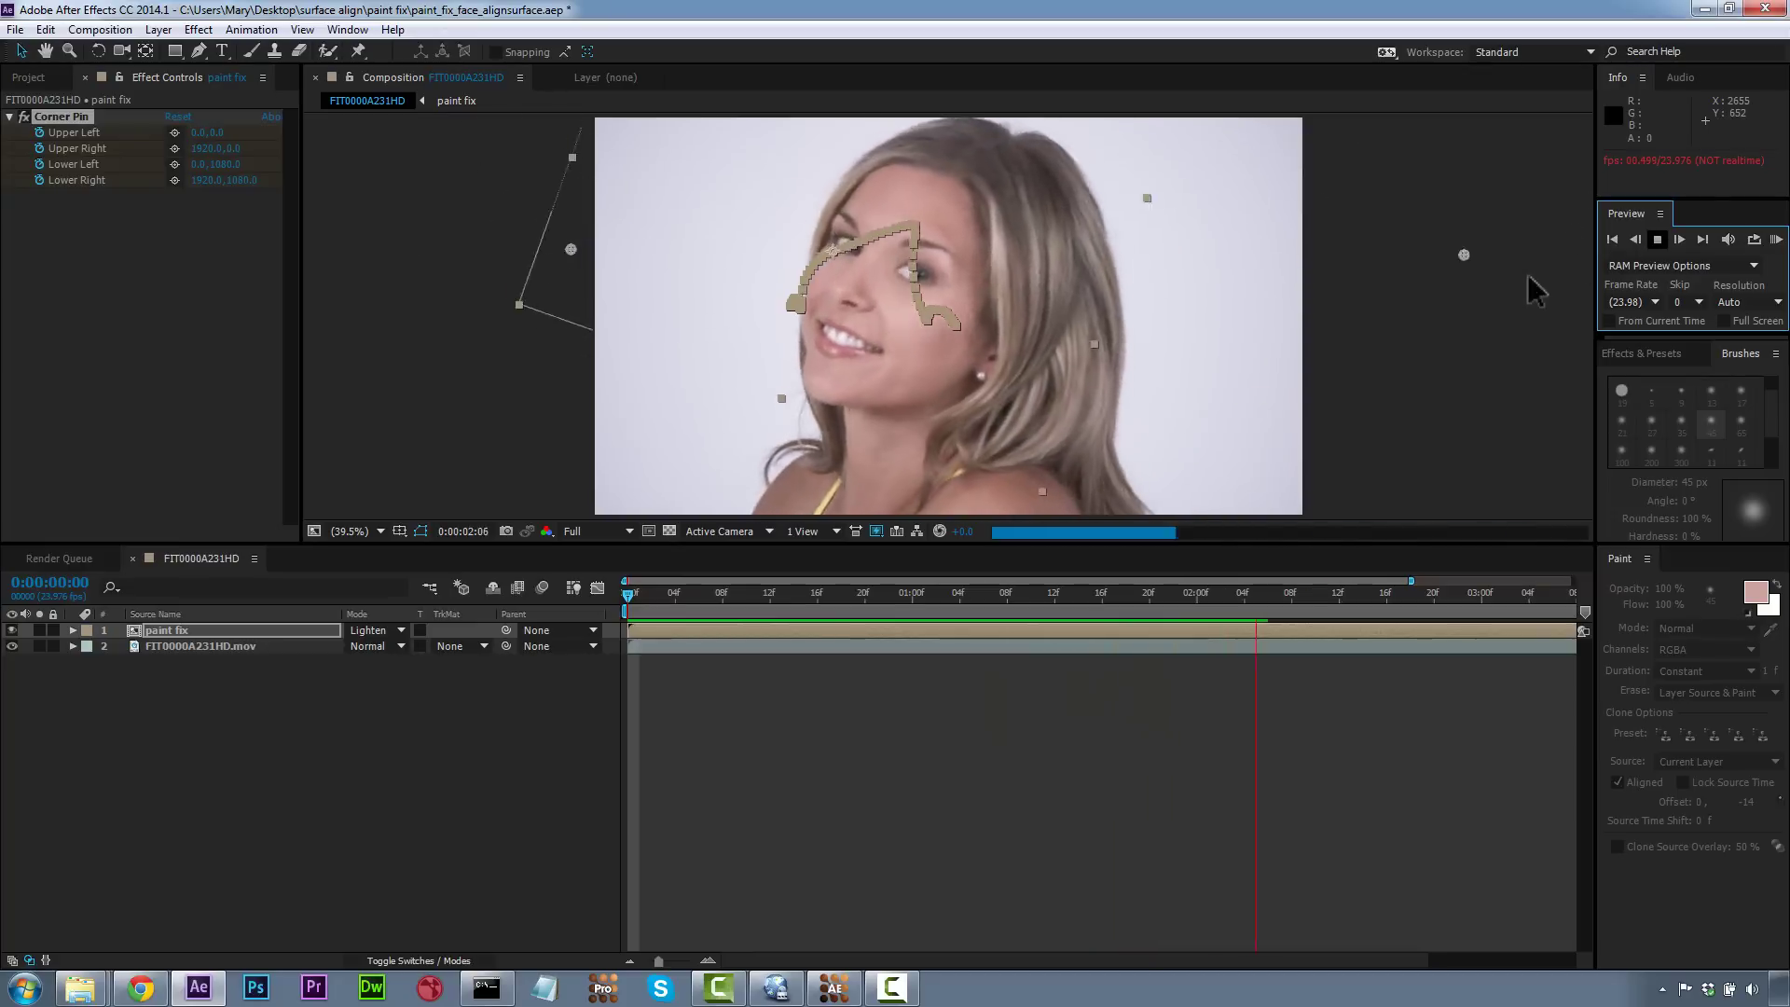
{"action": "left_click", "coordinate": [1428, 347]}
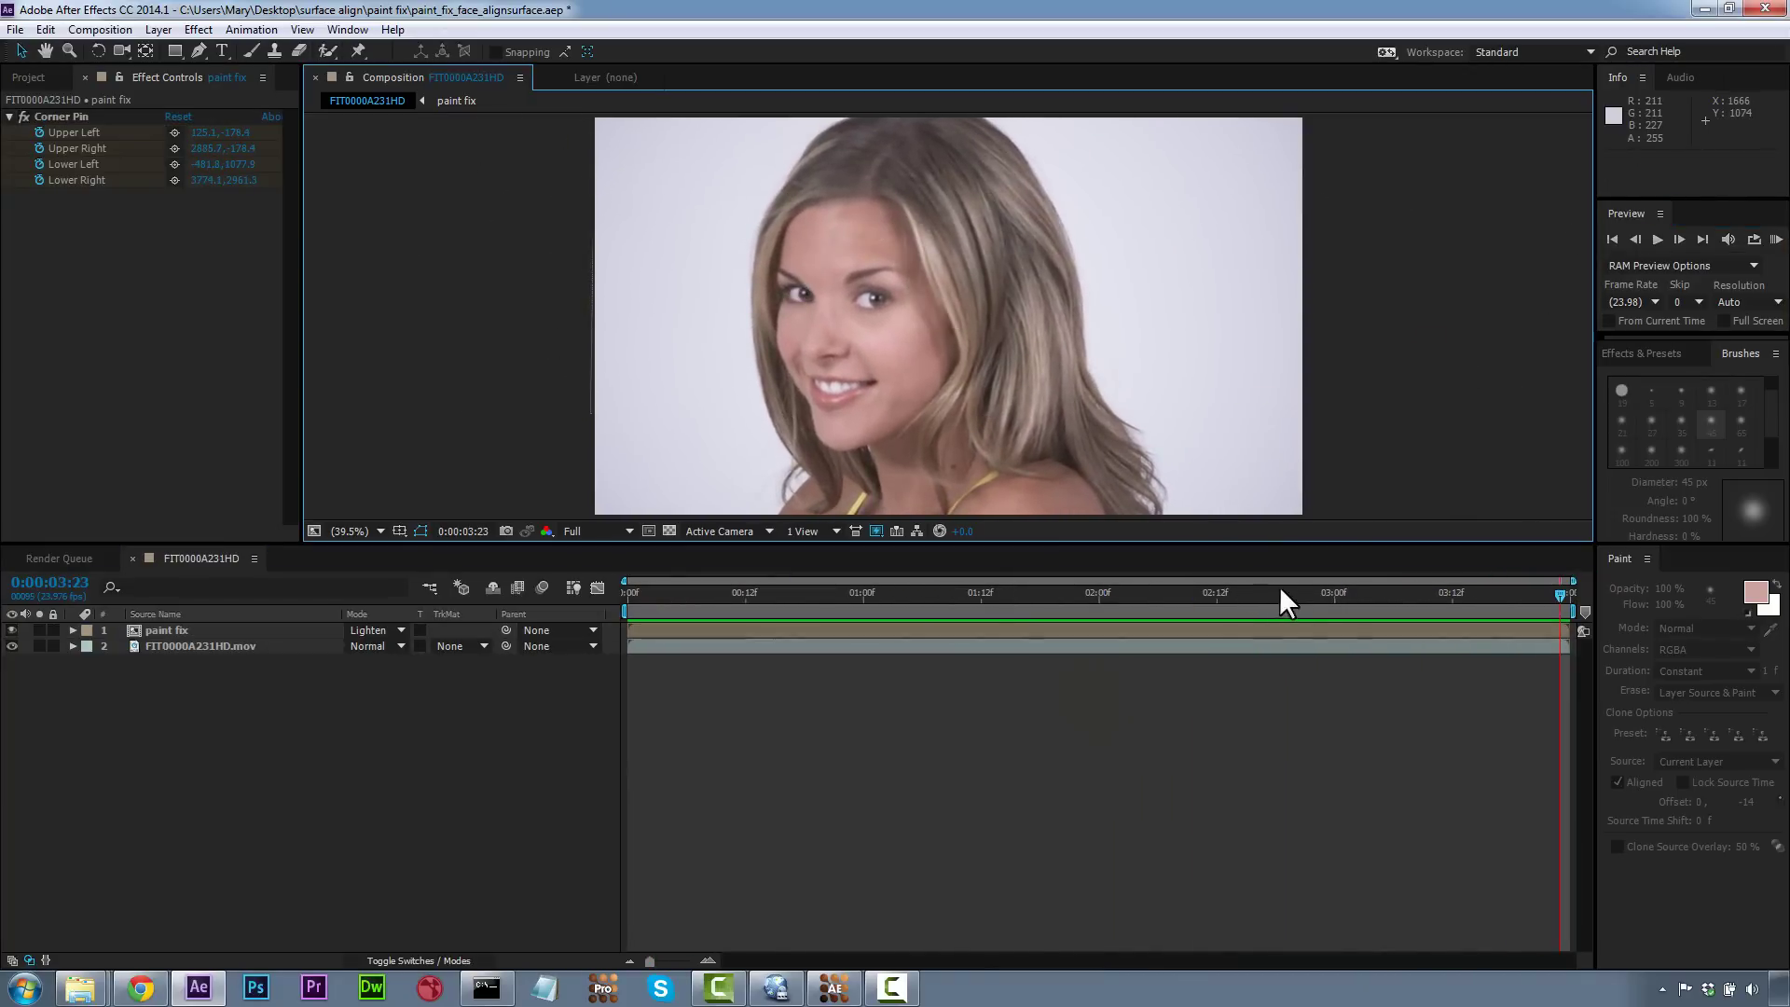
{"action": "left_click_drag", "start_coordinate": [1289, 593], "coordinate": [613, 622]}
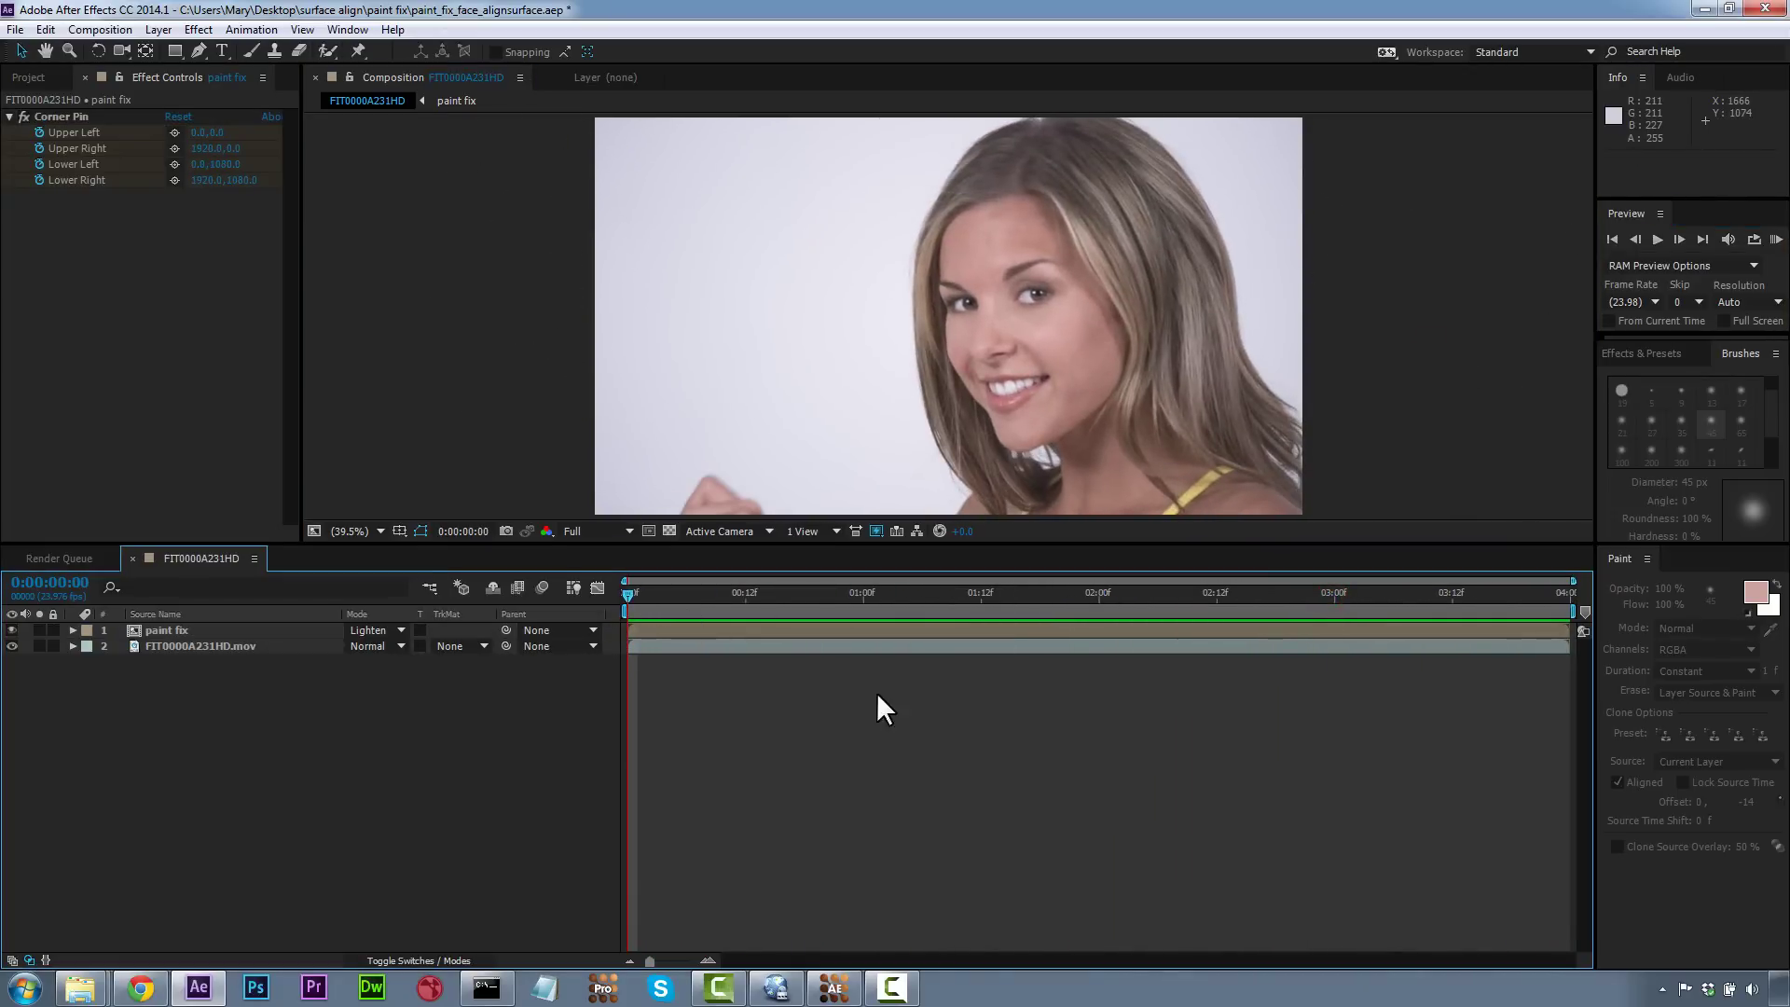
{"action": "key", "text": "space"}
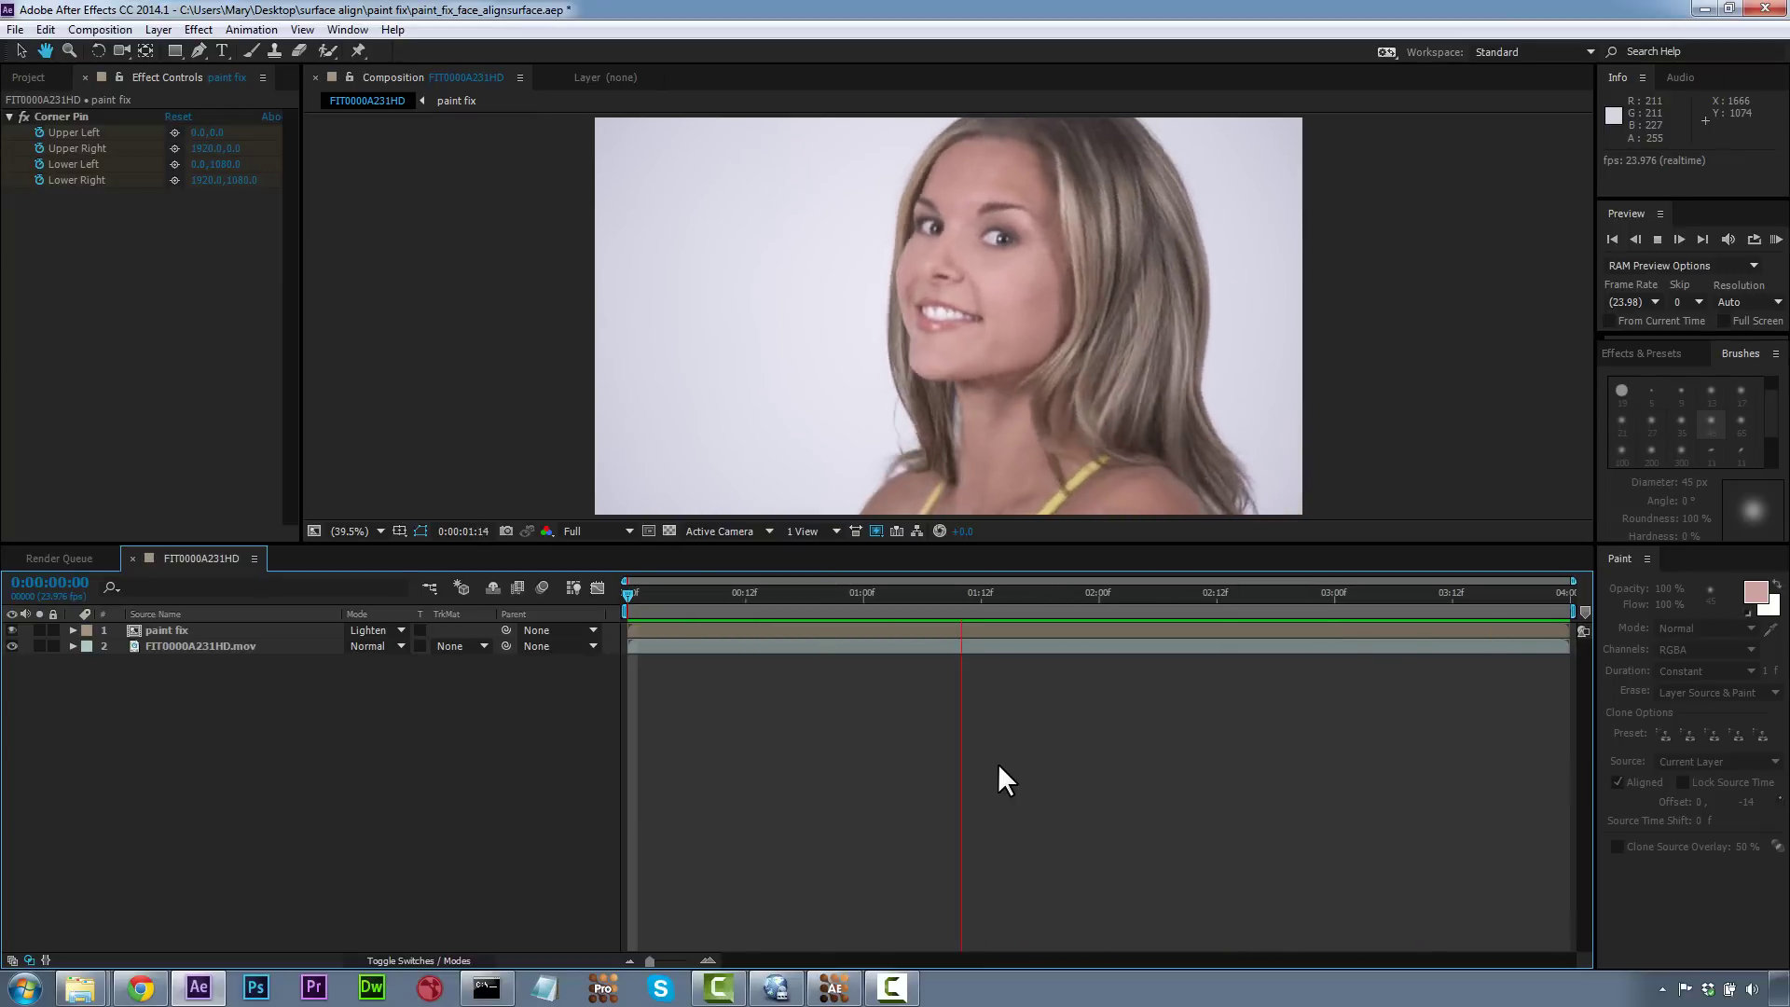
{"action": "key", "text": "space"}
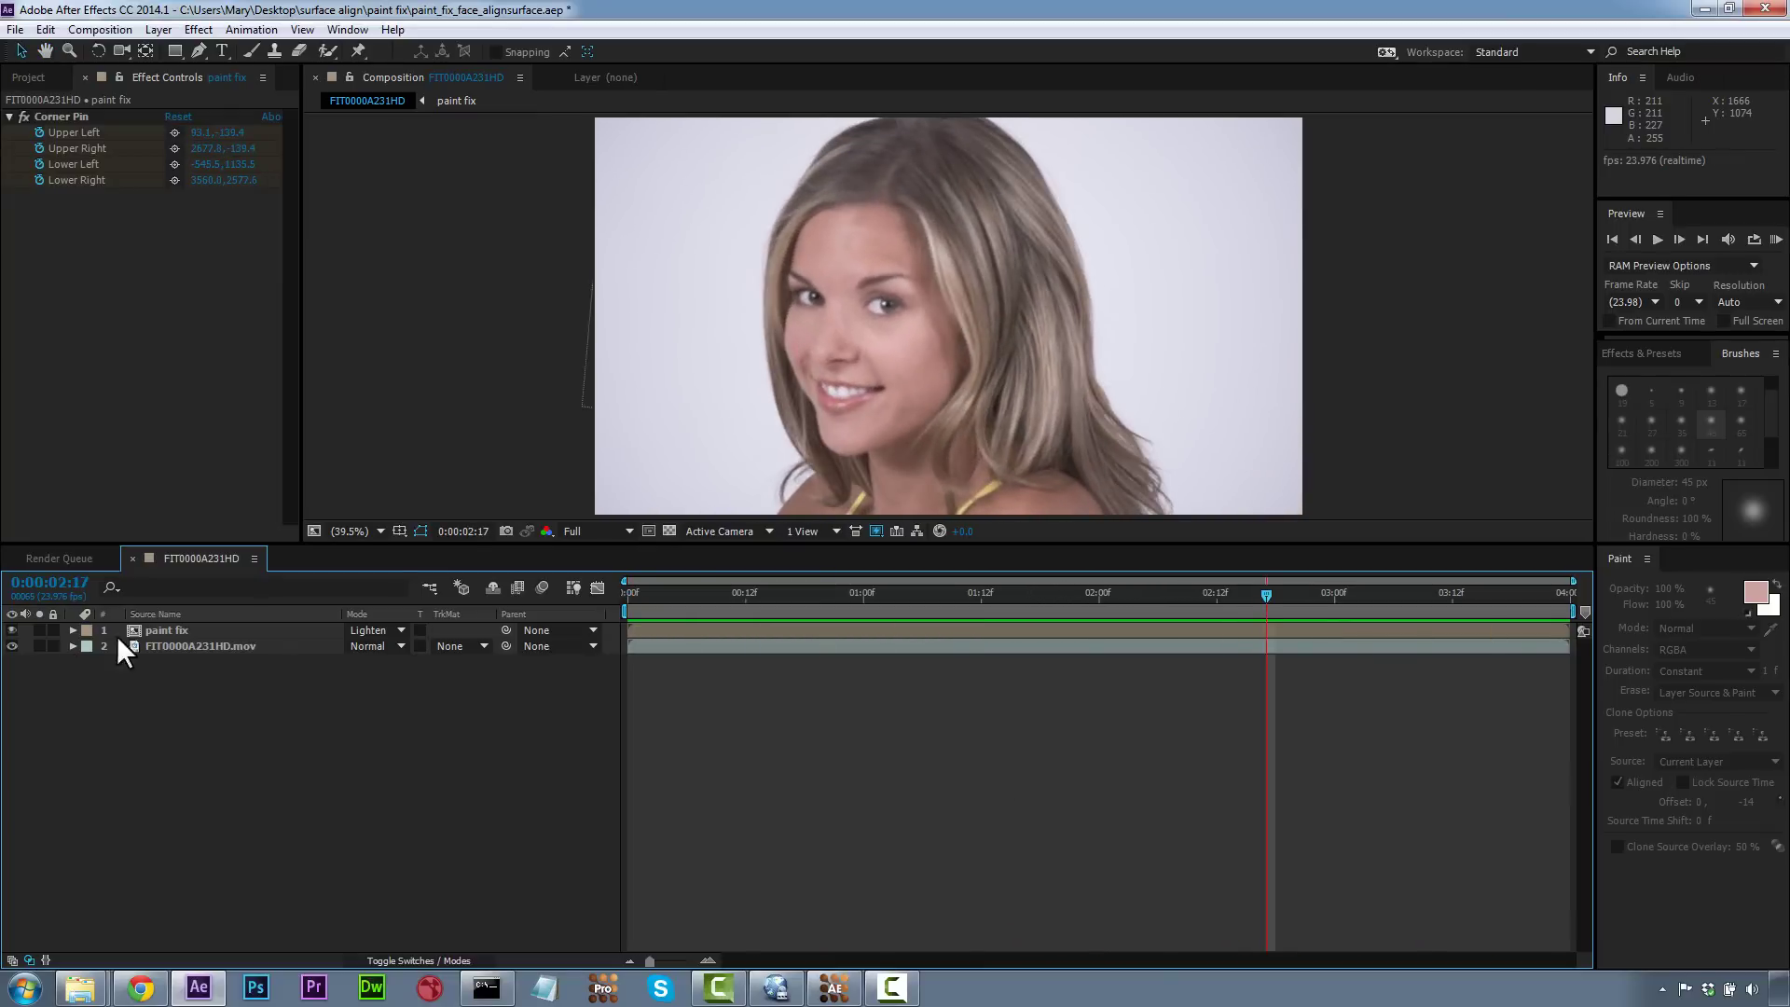
{"action": "left_click", "coordinate": [11, 630]}
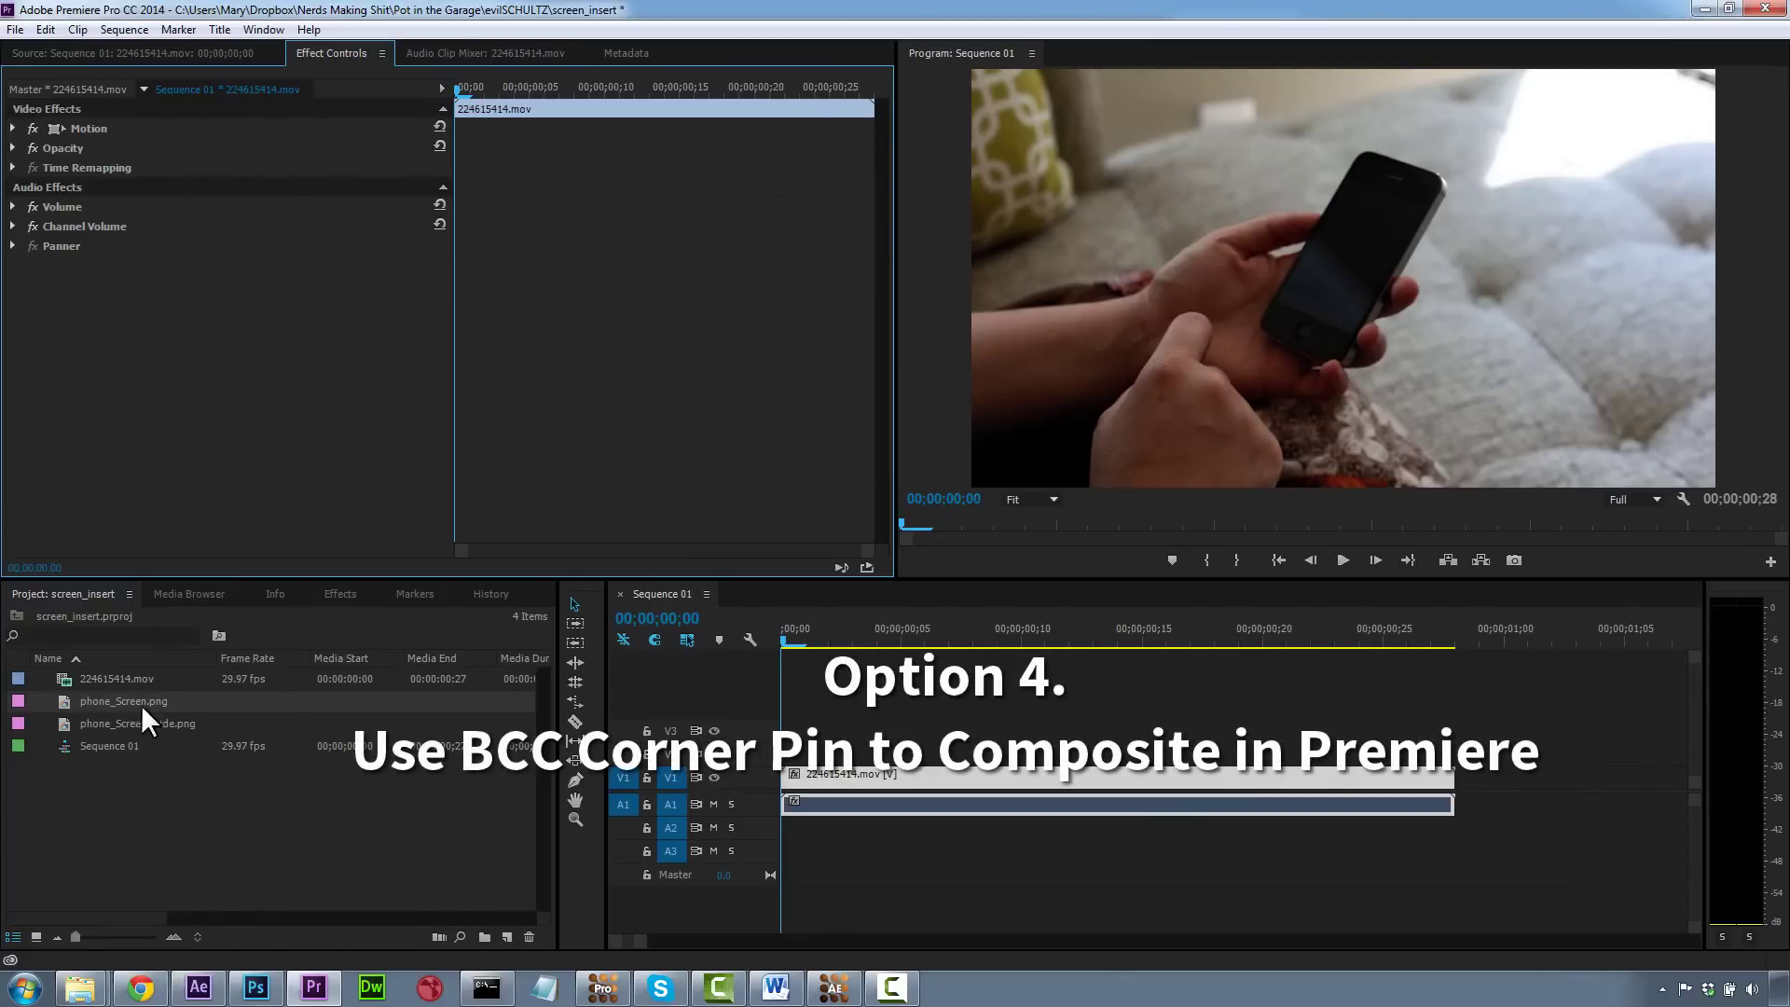
Step: Place phone_Screen.png on V2 trimmed to the footage's end, hide V2, and select the V1 clip
{"action": "left_click_drag", "start_coordinate": [109, 700], "coordinate": [787, 757]}
{"action": "left_click", "coordinate": [576, 720]}
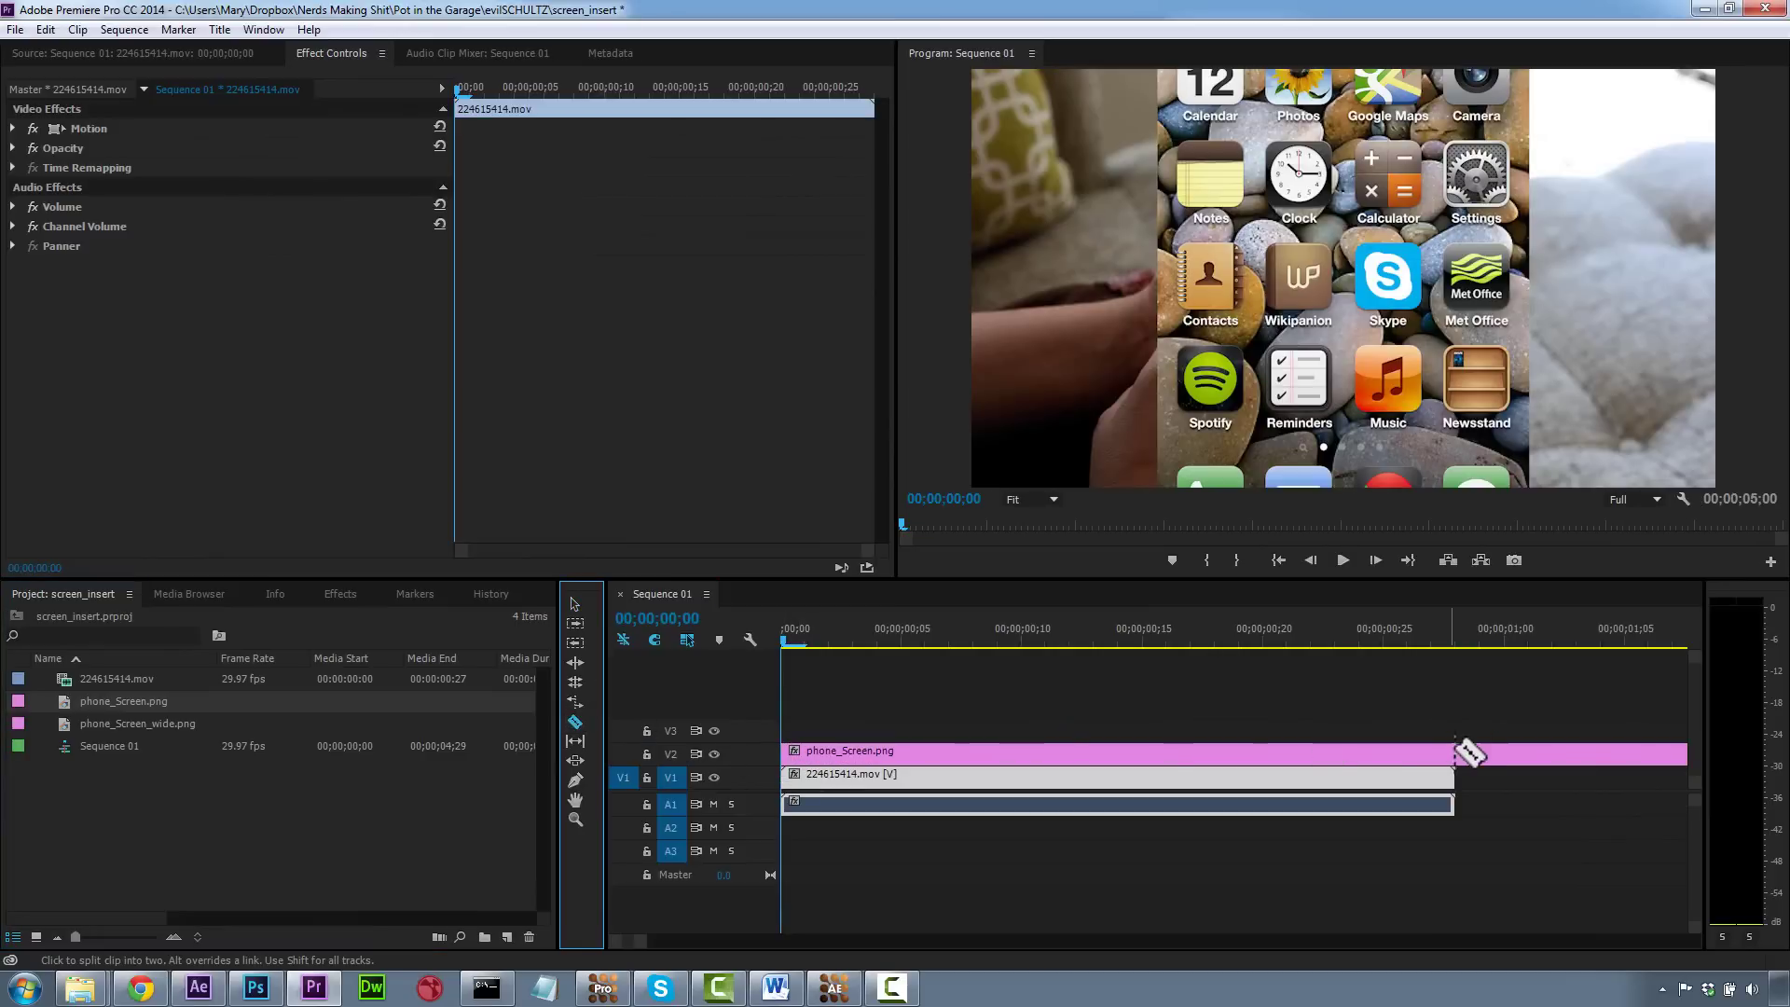
{"action": "left_click", "coordinate": [1456, 754]}
{"action": "left_click", "coordinate": [575, 604]}
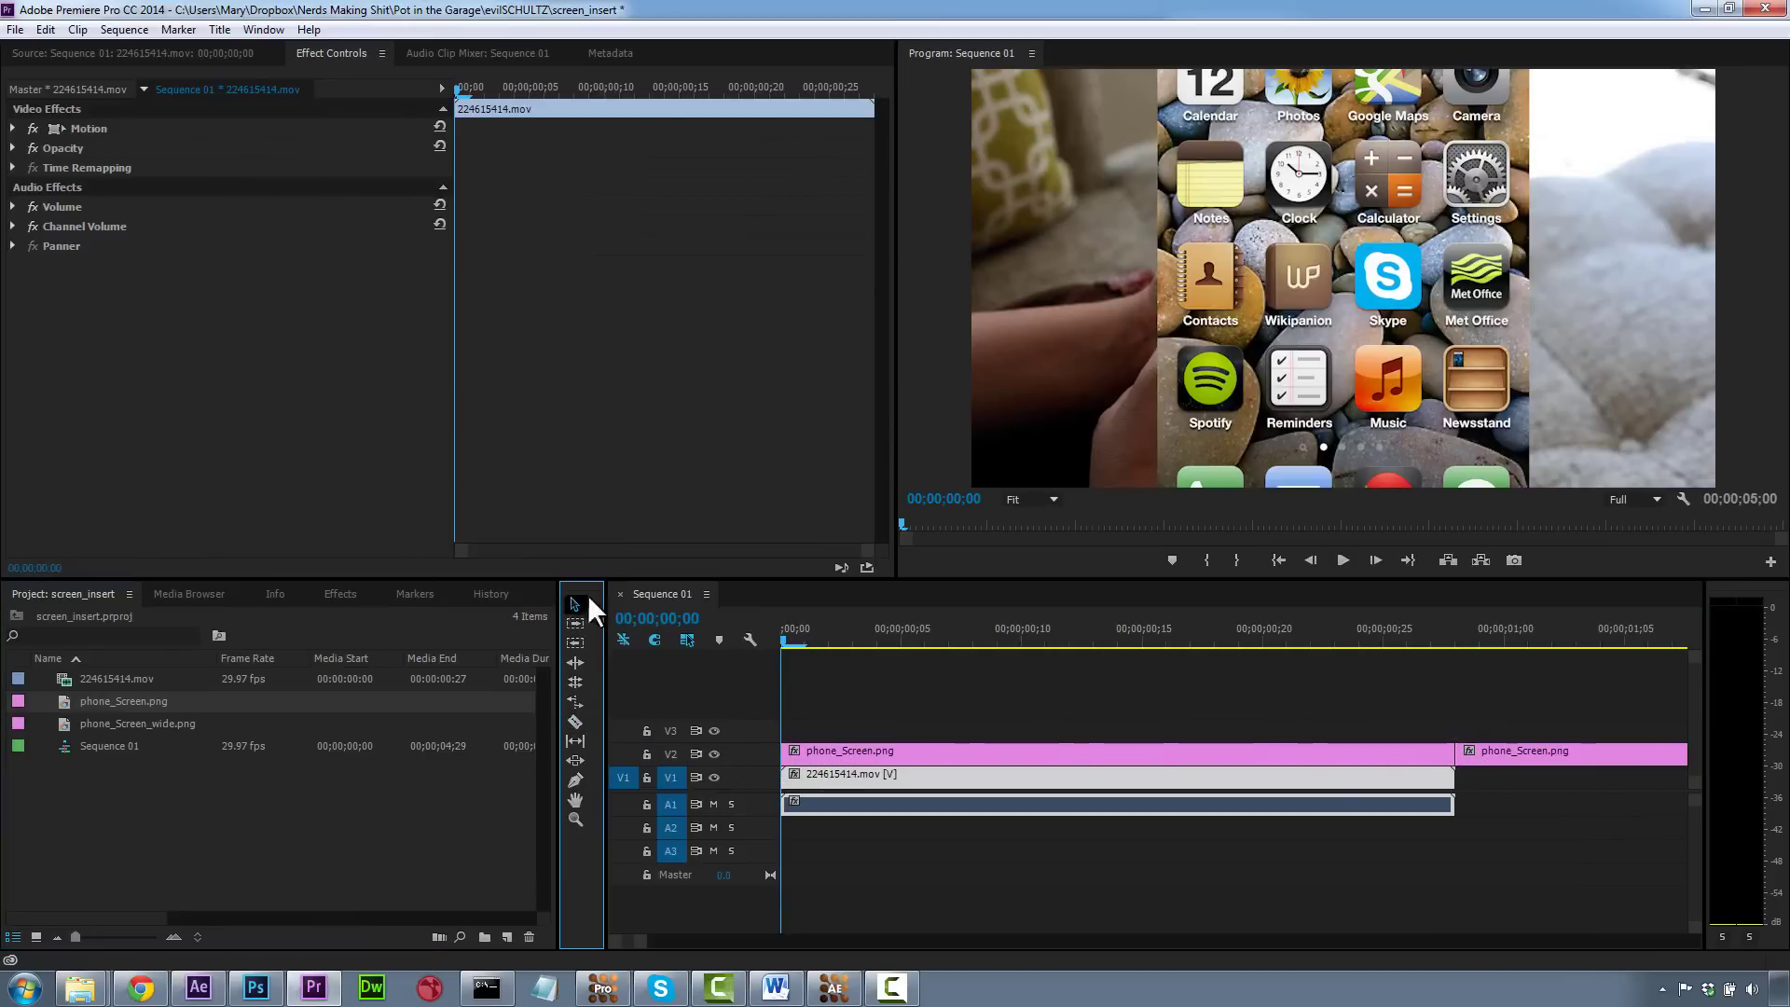
{"action": "left_click", "coordinate": [1529, 757]}
{"action": "key", "text": "Delete"}
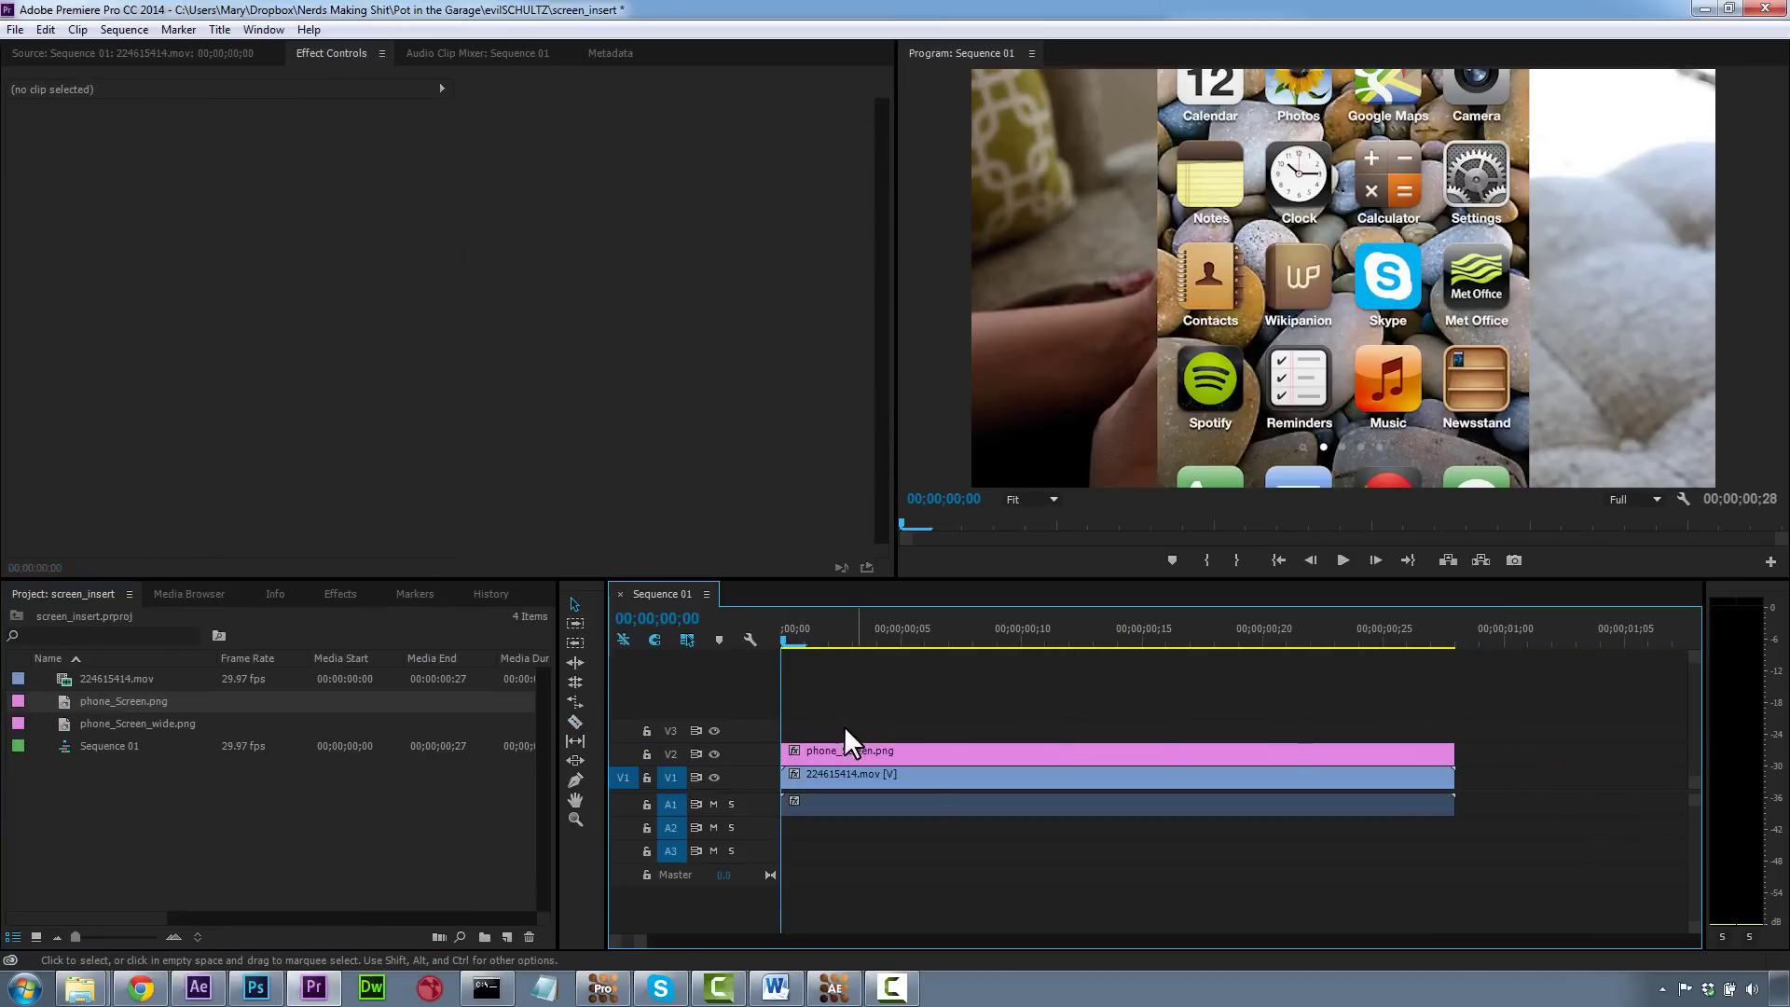
{"action": "left_click", "coordinate": [715, 754]}
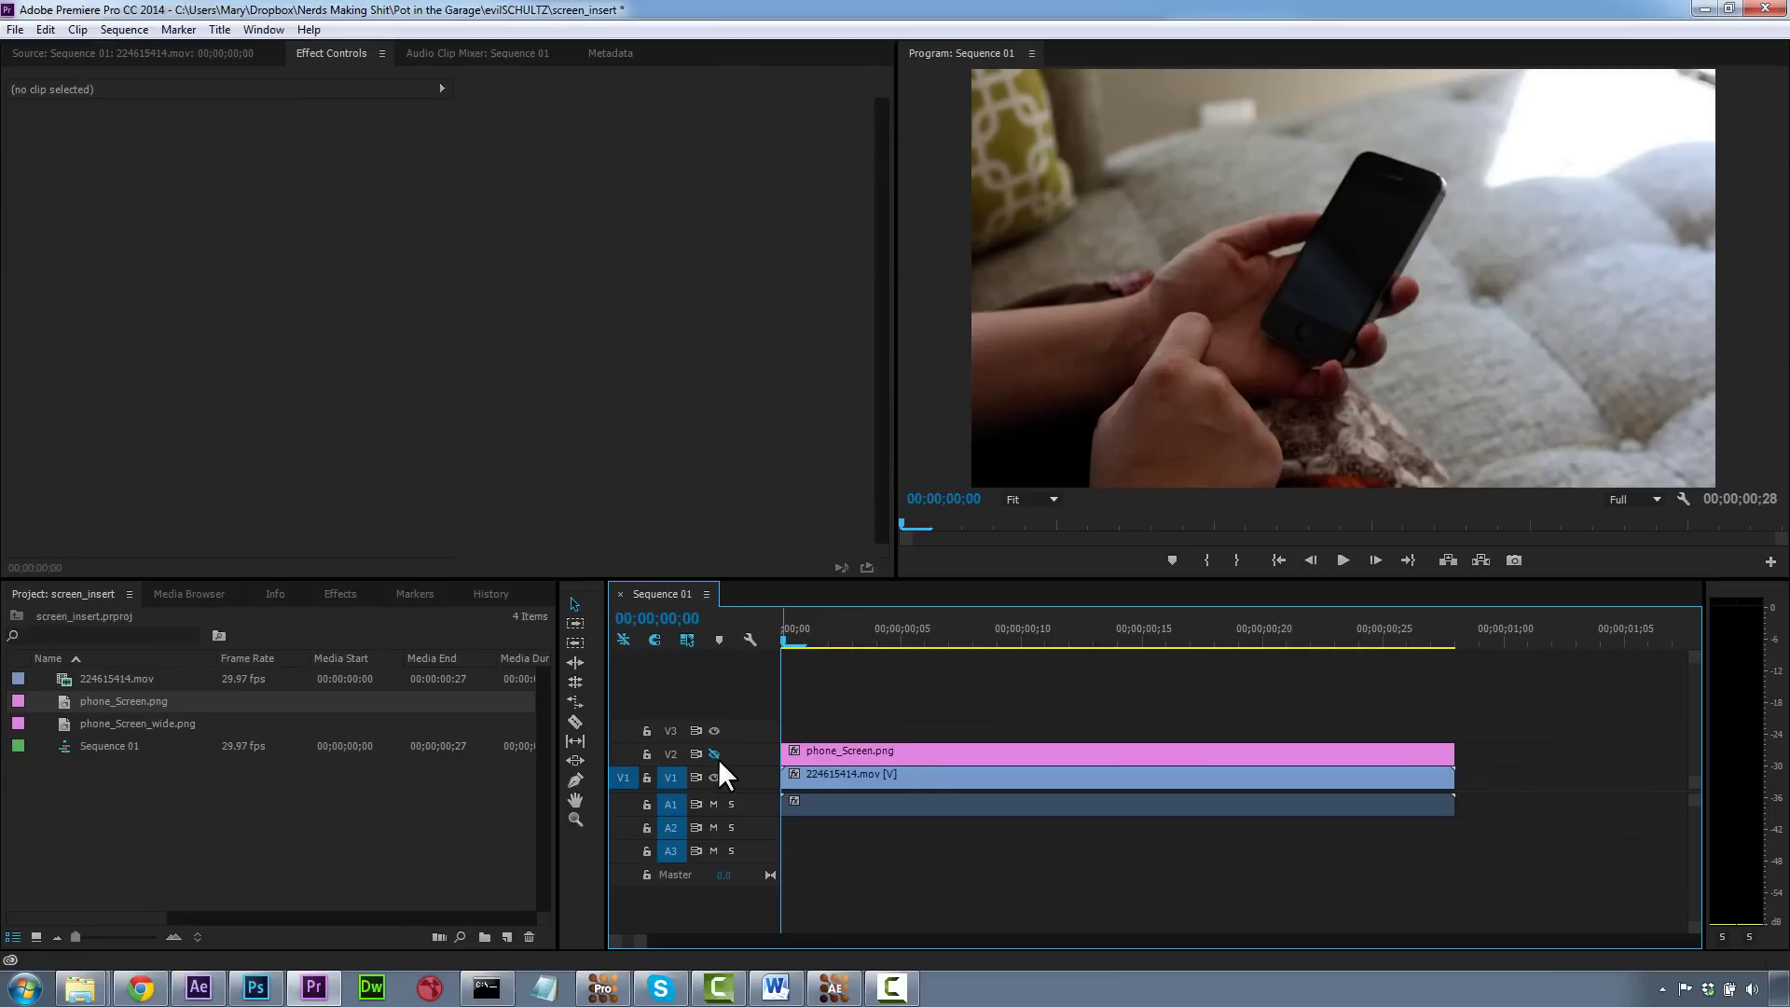
{"action": "left_click", "coordinate": [905, 778]}
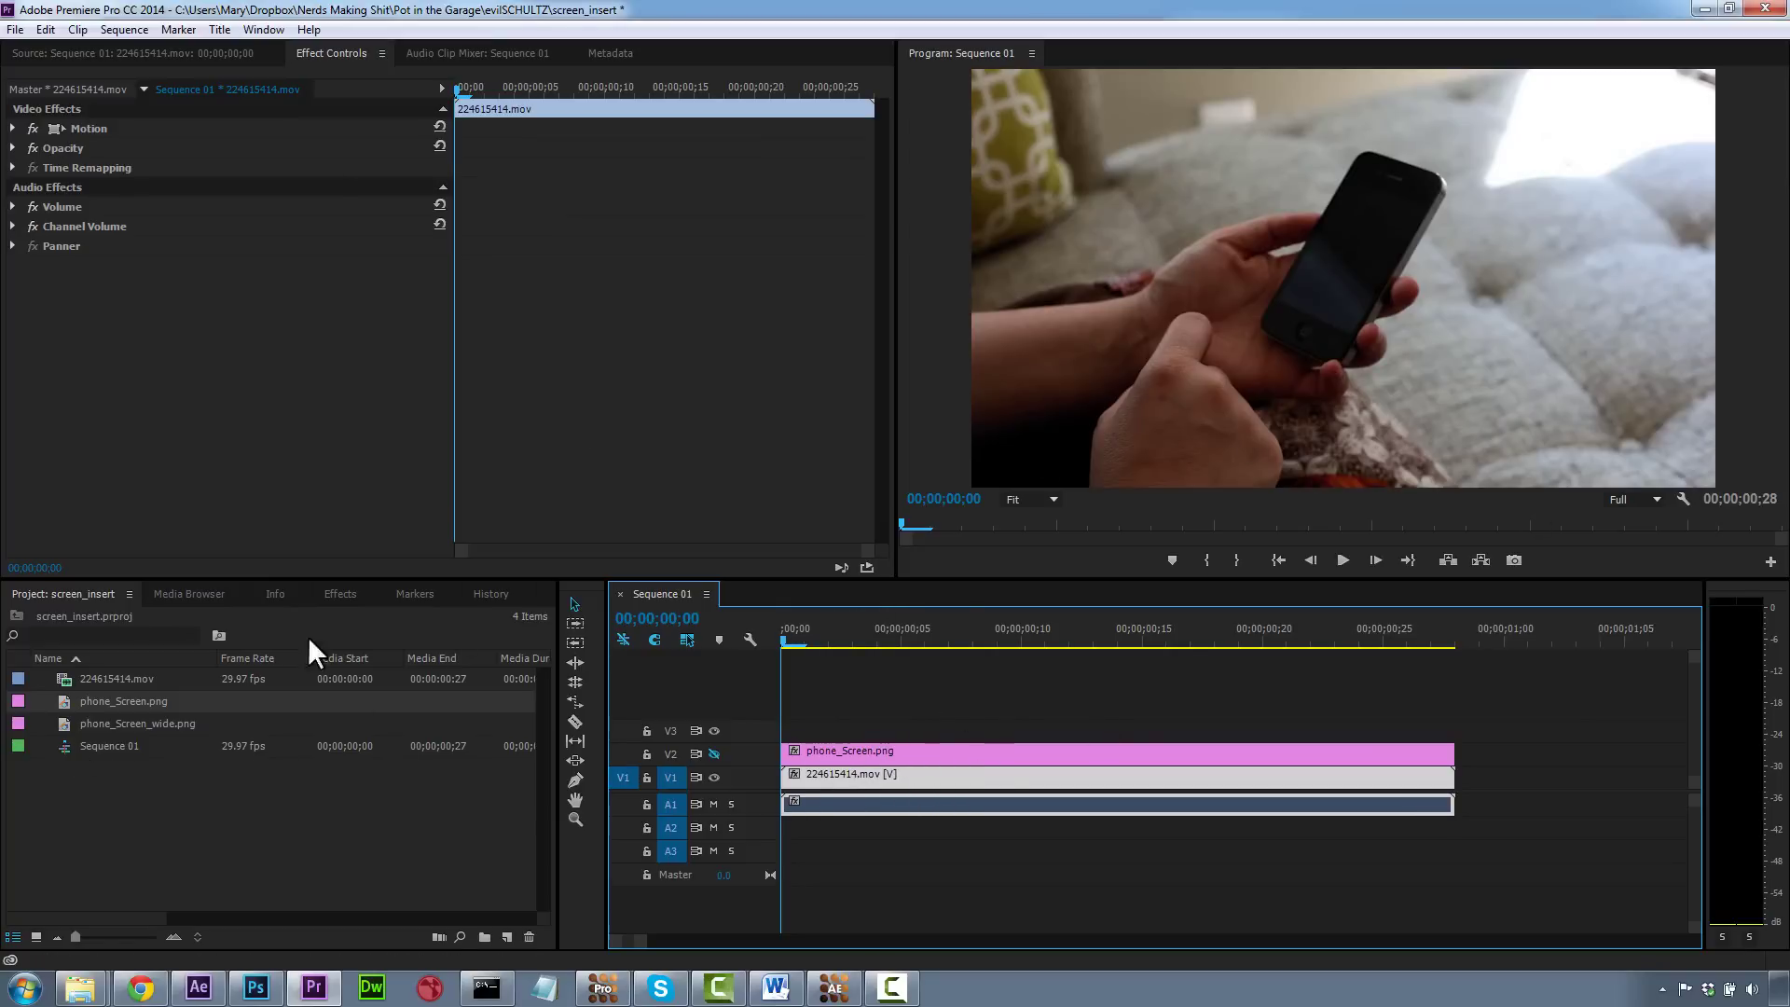
Step: Apply BCC Corner Pin to 224615414.mov with Video 2 as its Corner Pin Source
{"action": "left_click", "coordinate": [340, 594]}
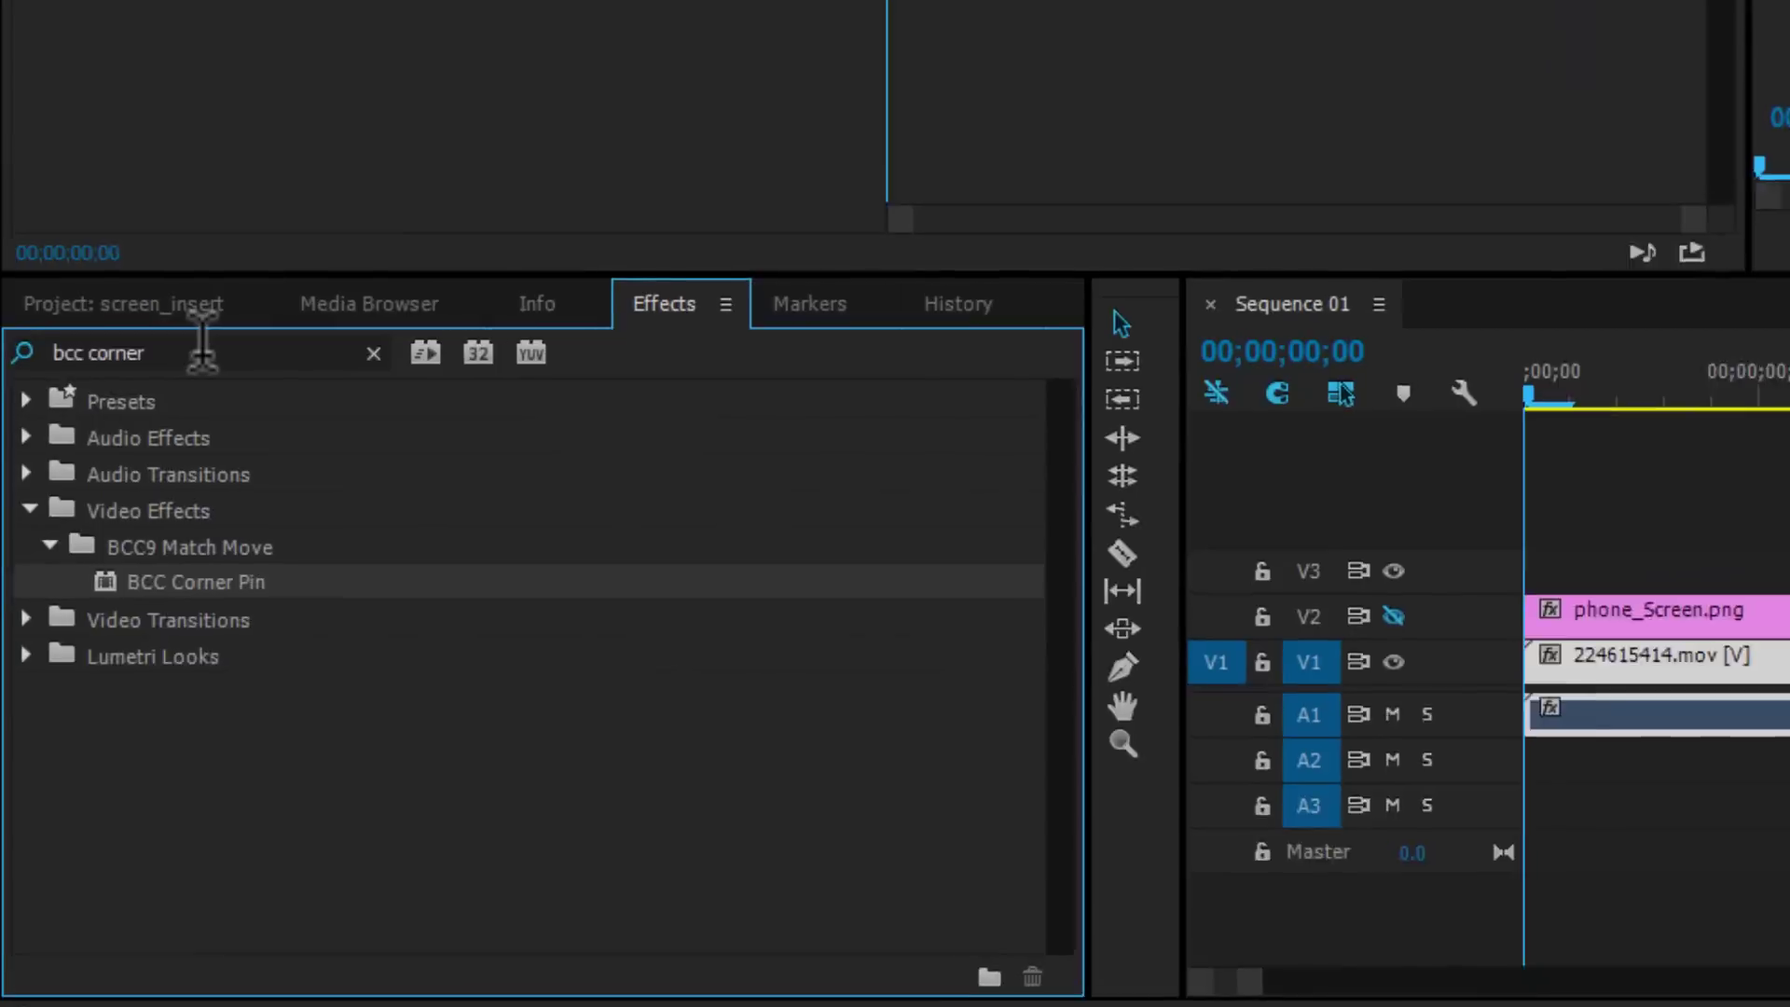
{"action": "left_click", "coordinate": [269, 350]}
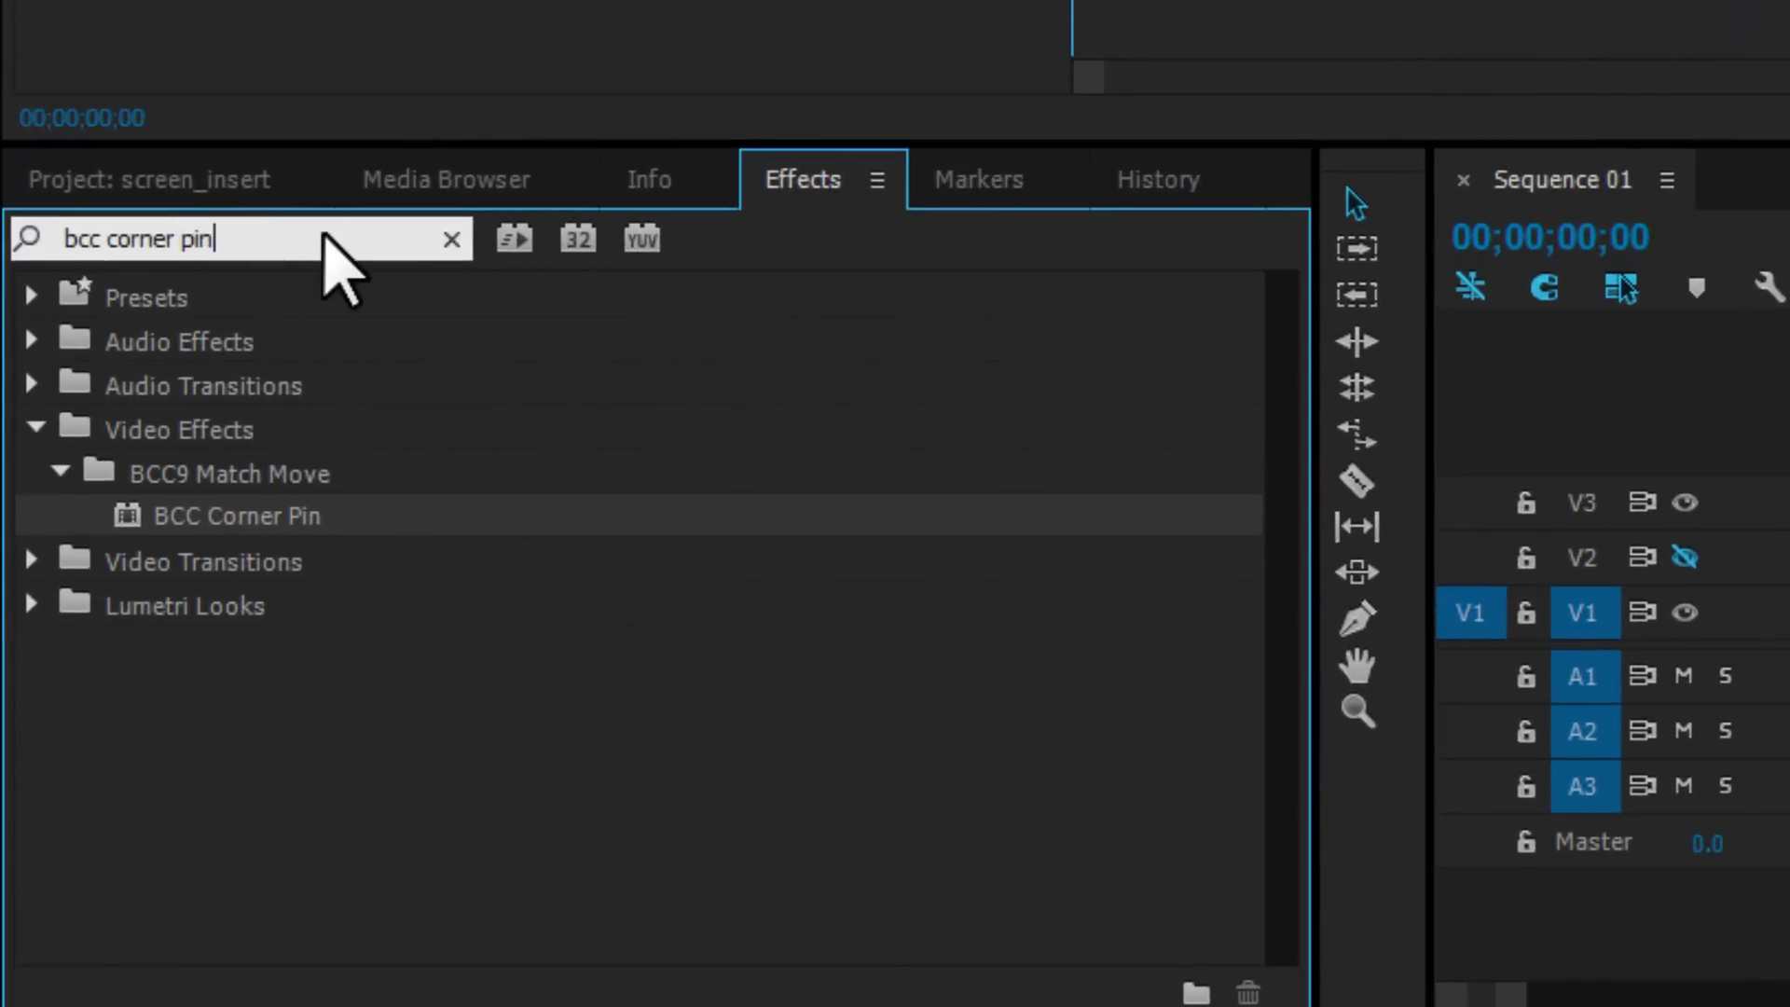
{"action": "left_click_drag", "start_coordinate": [166, 518], "coordinate": [855, 789]}
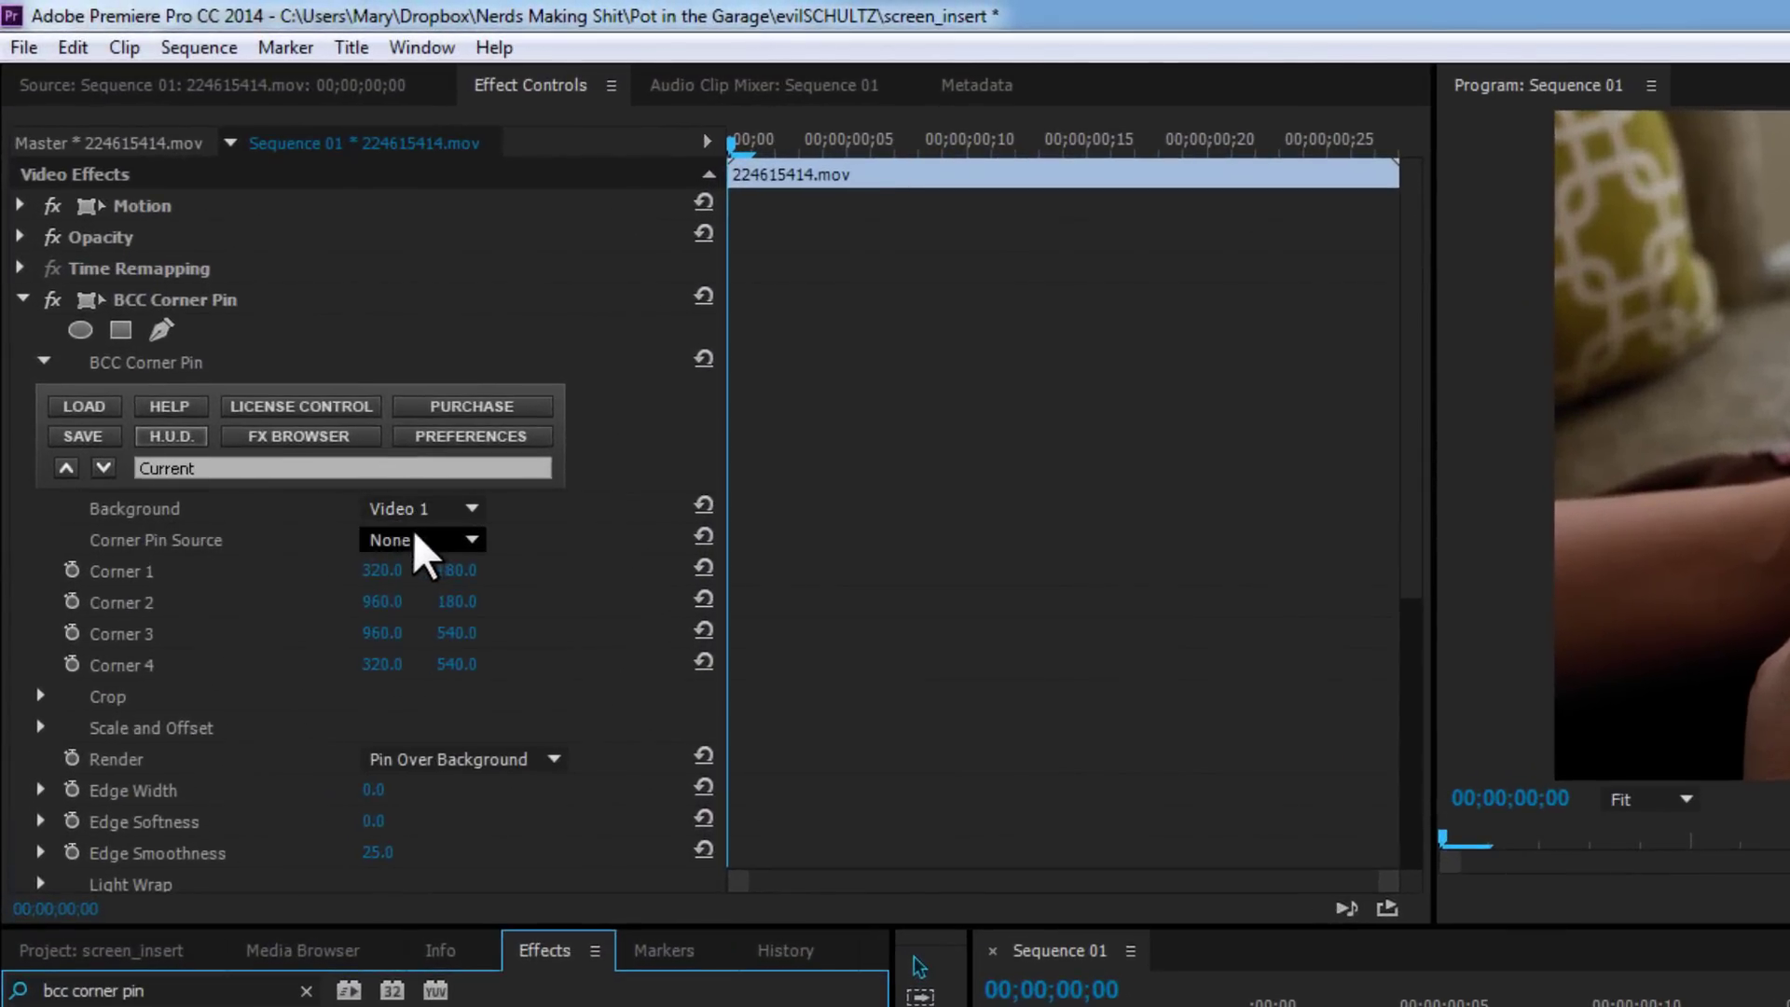
{"action": "left_click", "coordinate": [415, 543]}
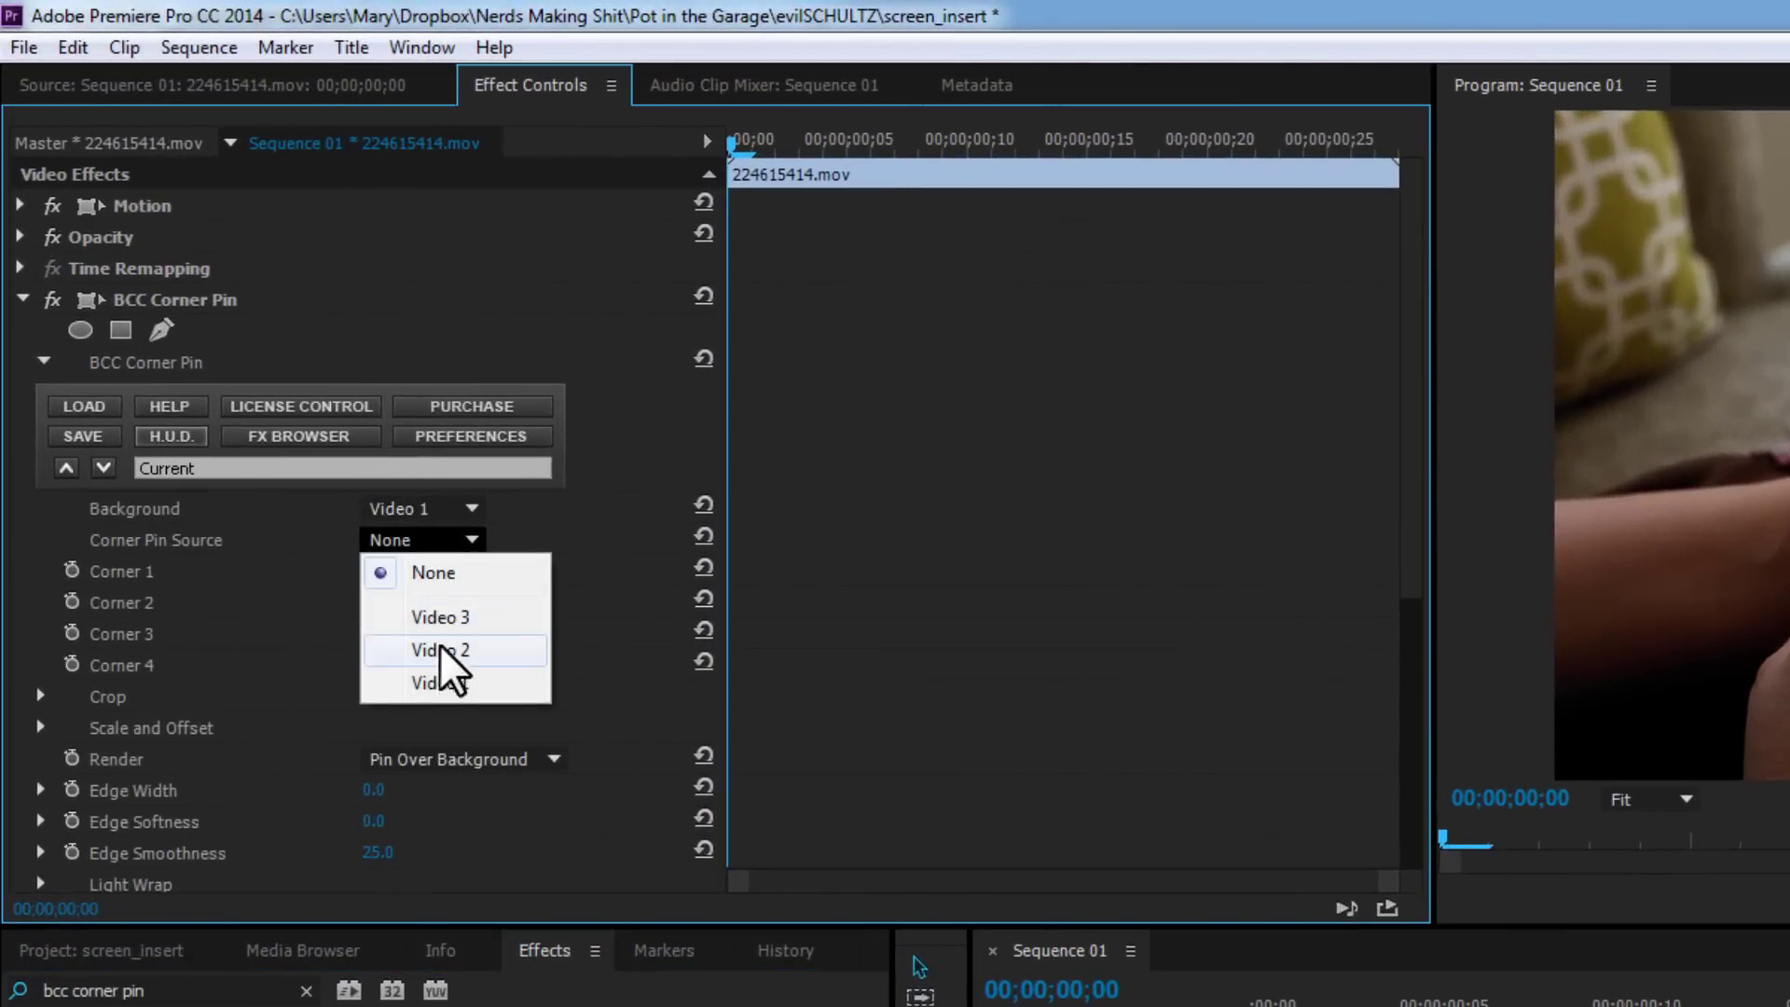
{"action": "left_click", "coordinate": [440, 649]}
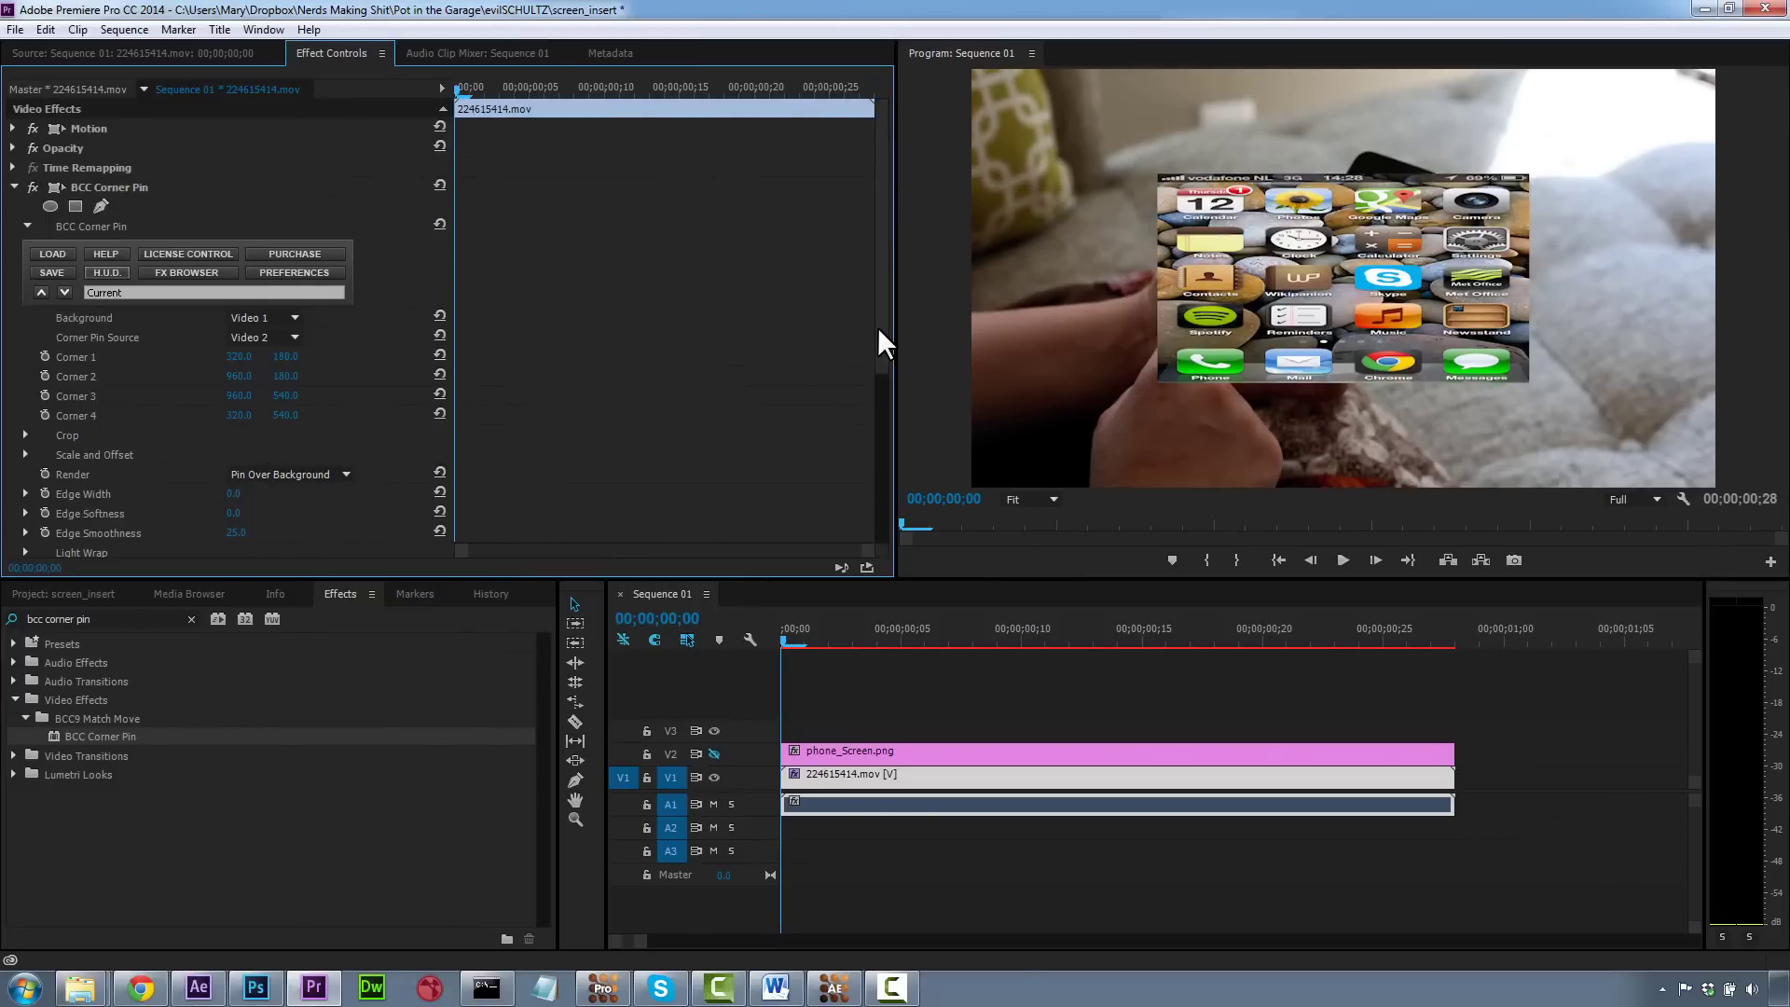
Step: Expand the corner pin's Motion Tracker settings and choose LOAD to import tracker data
{"action": "left_click_drag", "start_coordinate": [878, 332], "coordinate": [884, 485]}
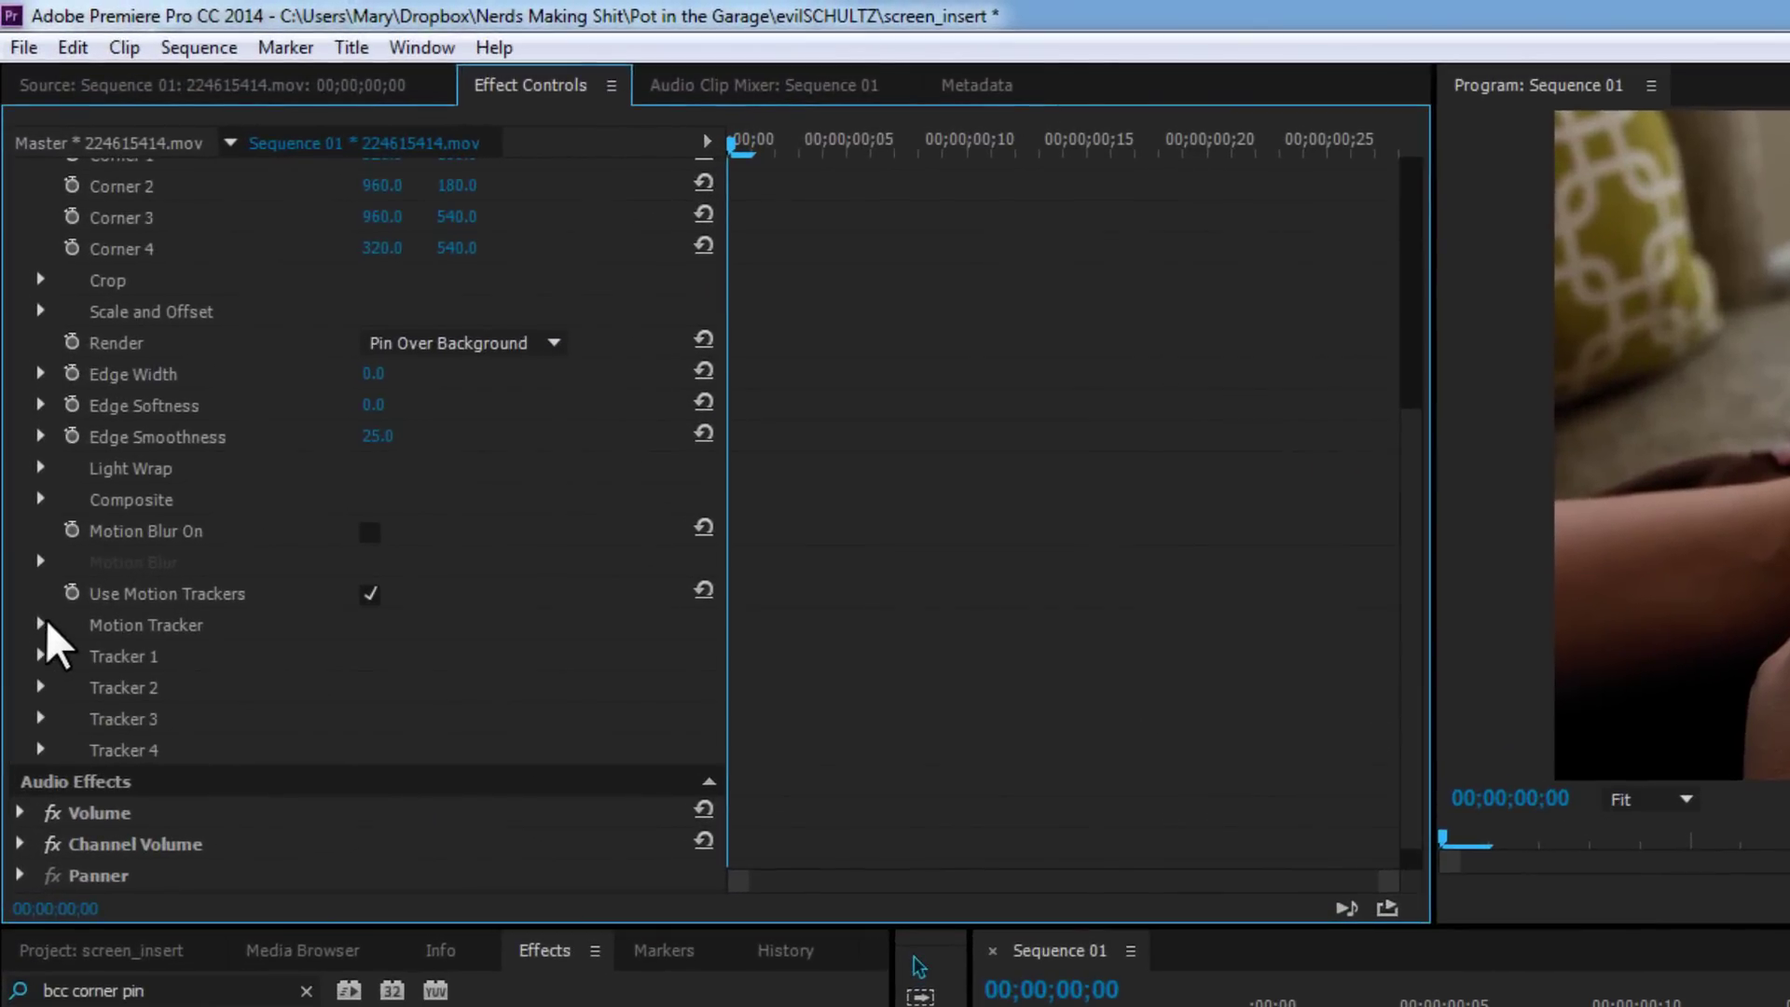
{"action": "left_click", "coordinate": [42, 623]}
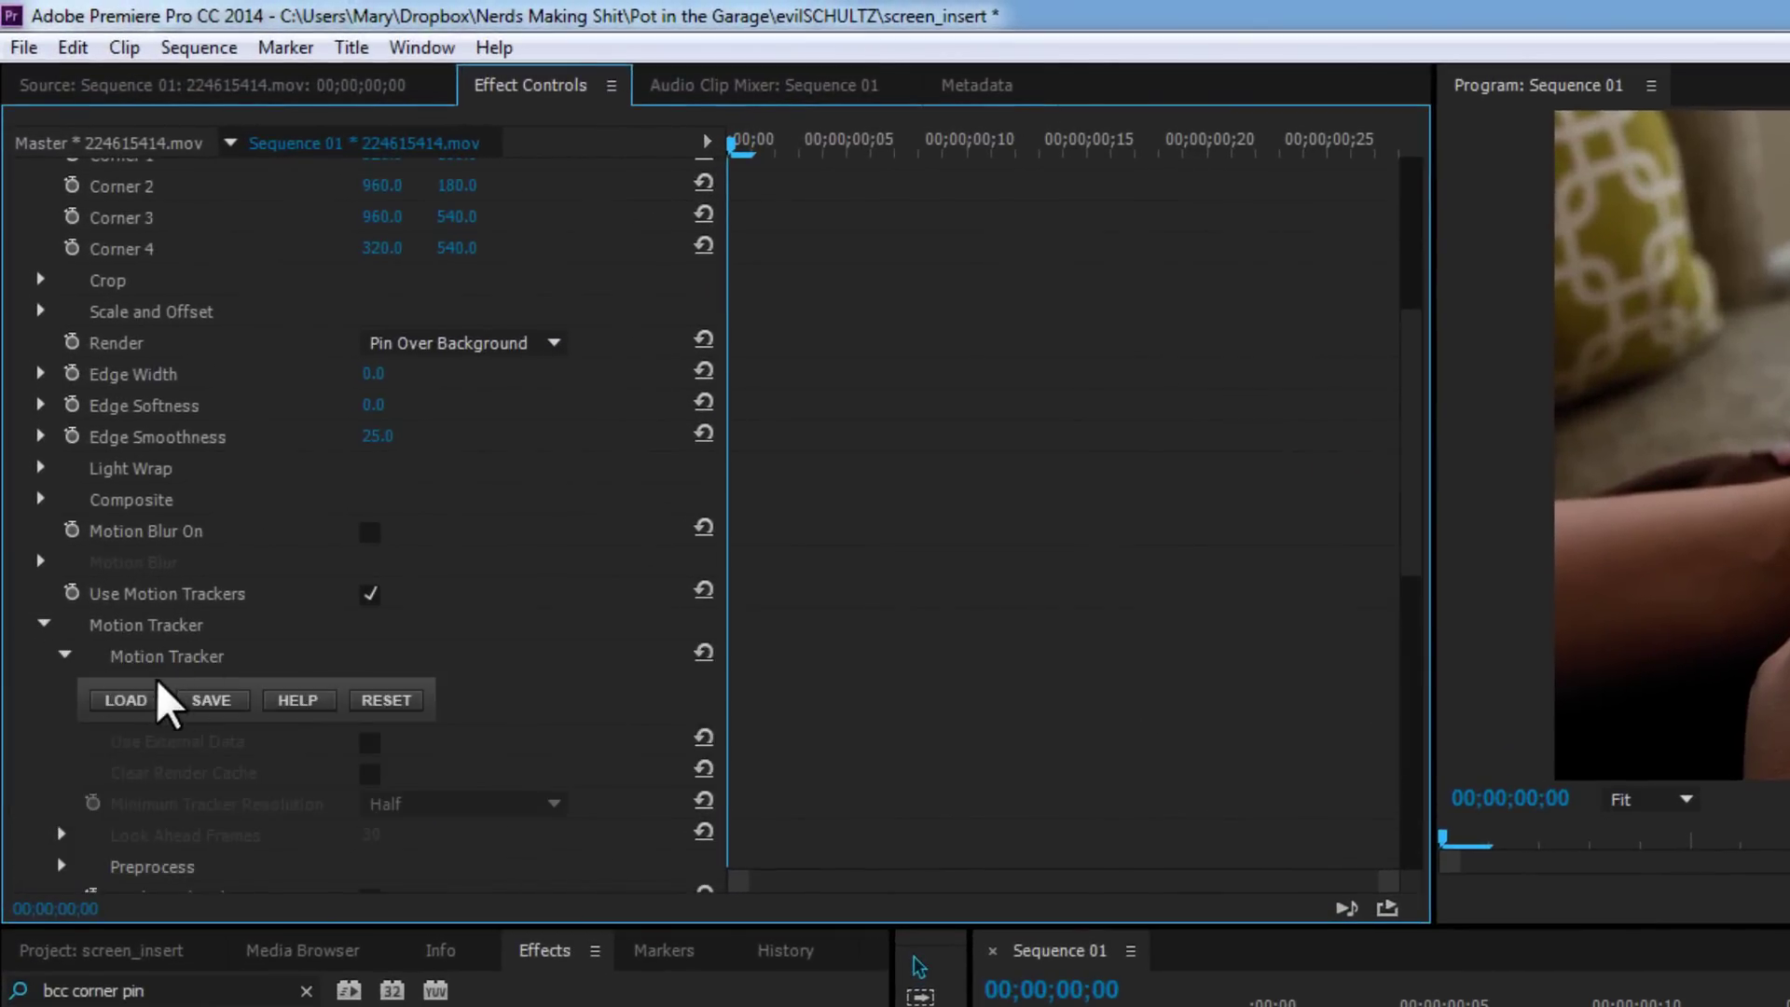
{"action": "left_click", "coordinate": [140, 701]}
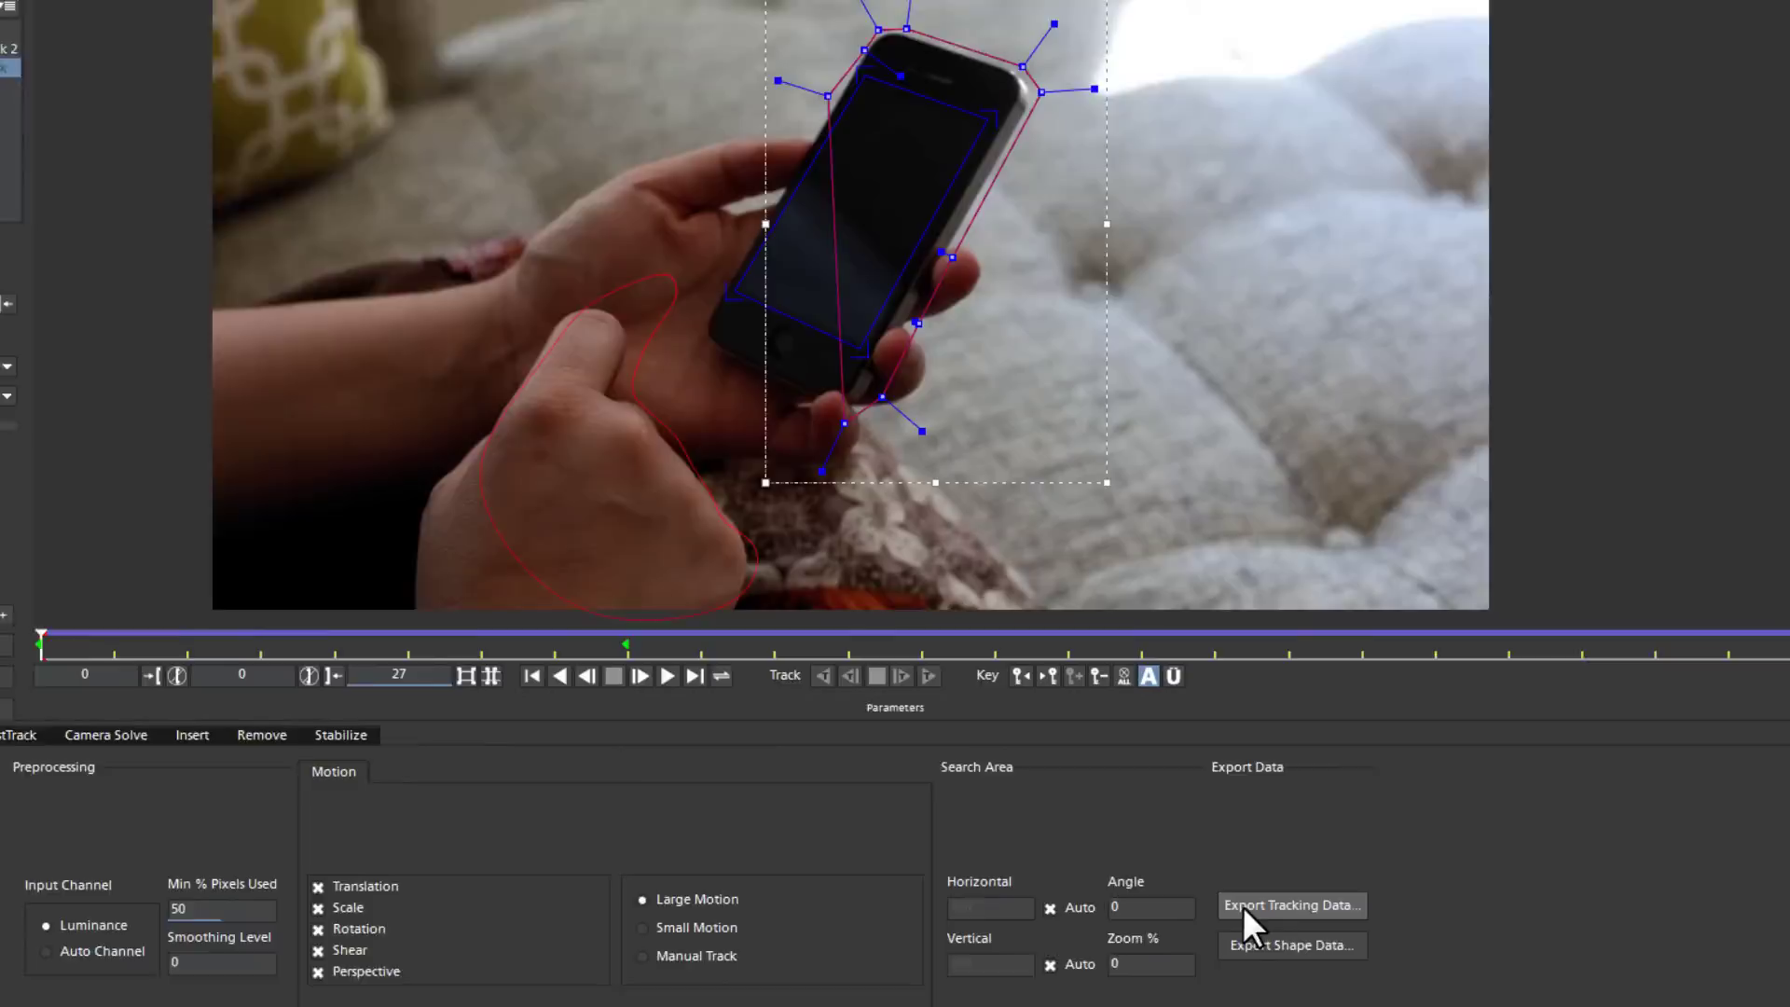
Step: Export the phone track as Boris FX BCC Corner Pin (*.txt) to a file named iphone
{"action": "left_click", "coordinate": [1171, 820]}
{"action": "left_click", "coordinate": [781, 463]}
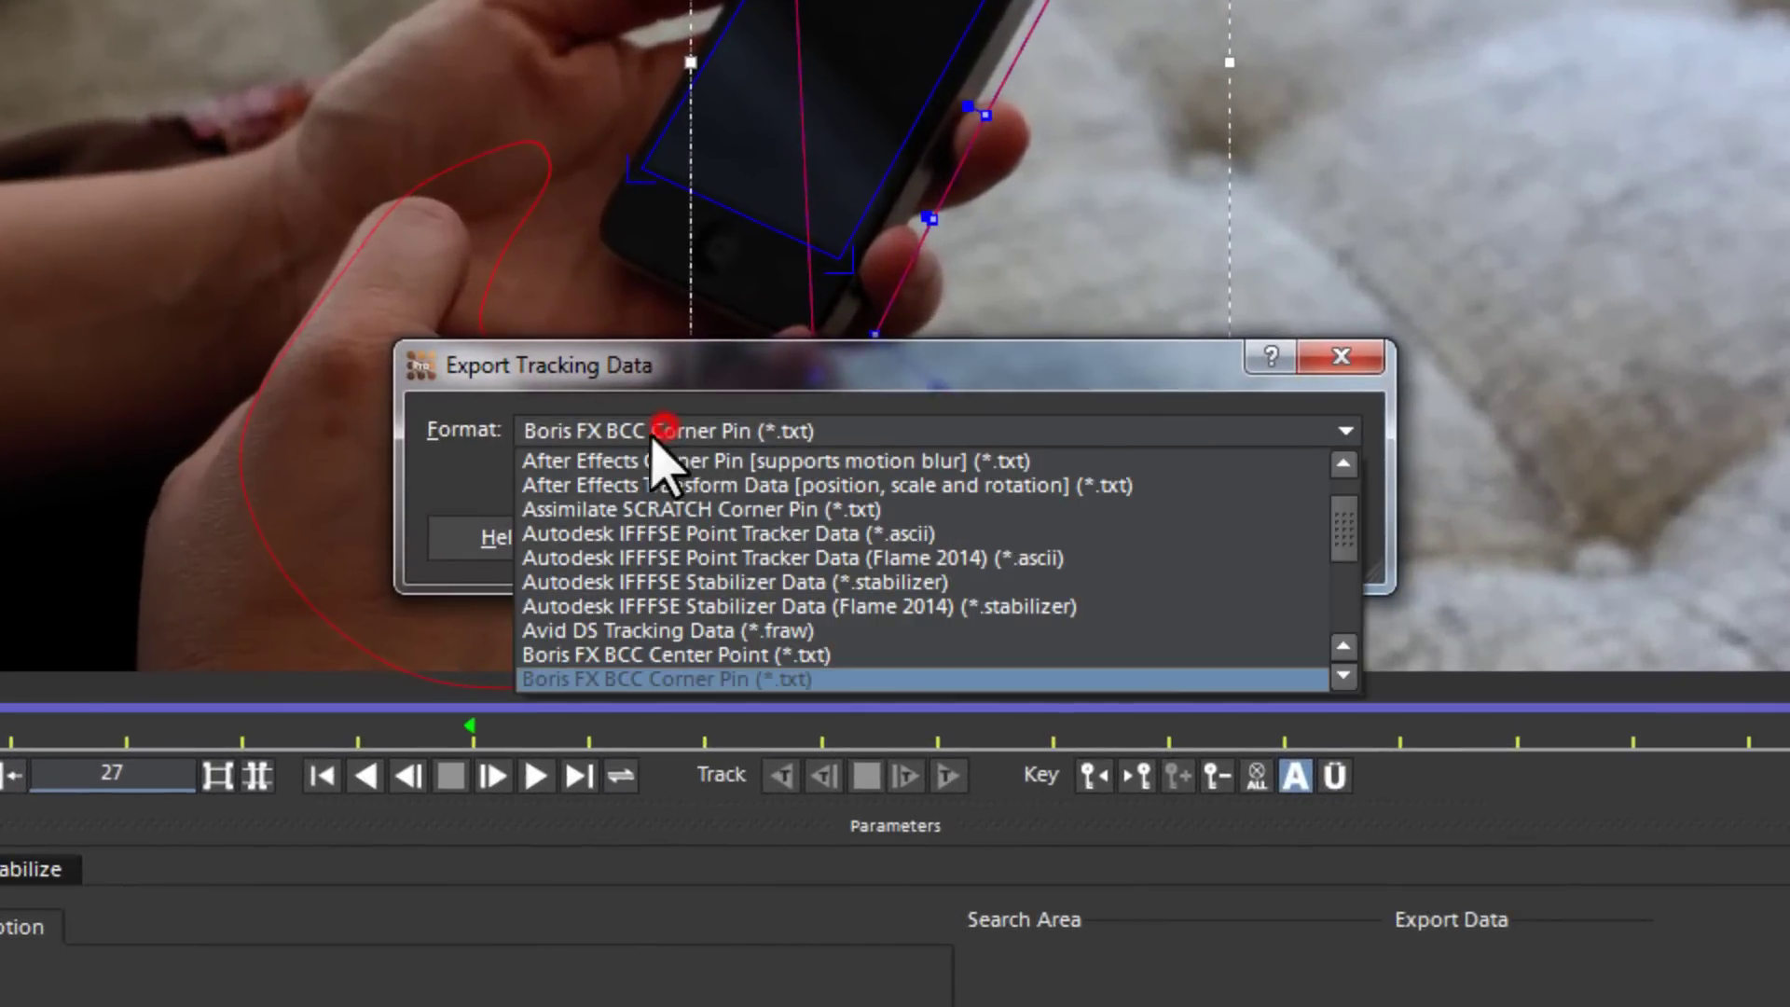
{"action": "left_click", "coordinate": [692, 680]}
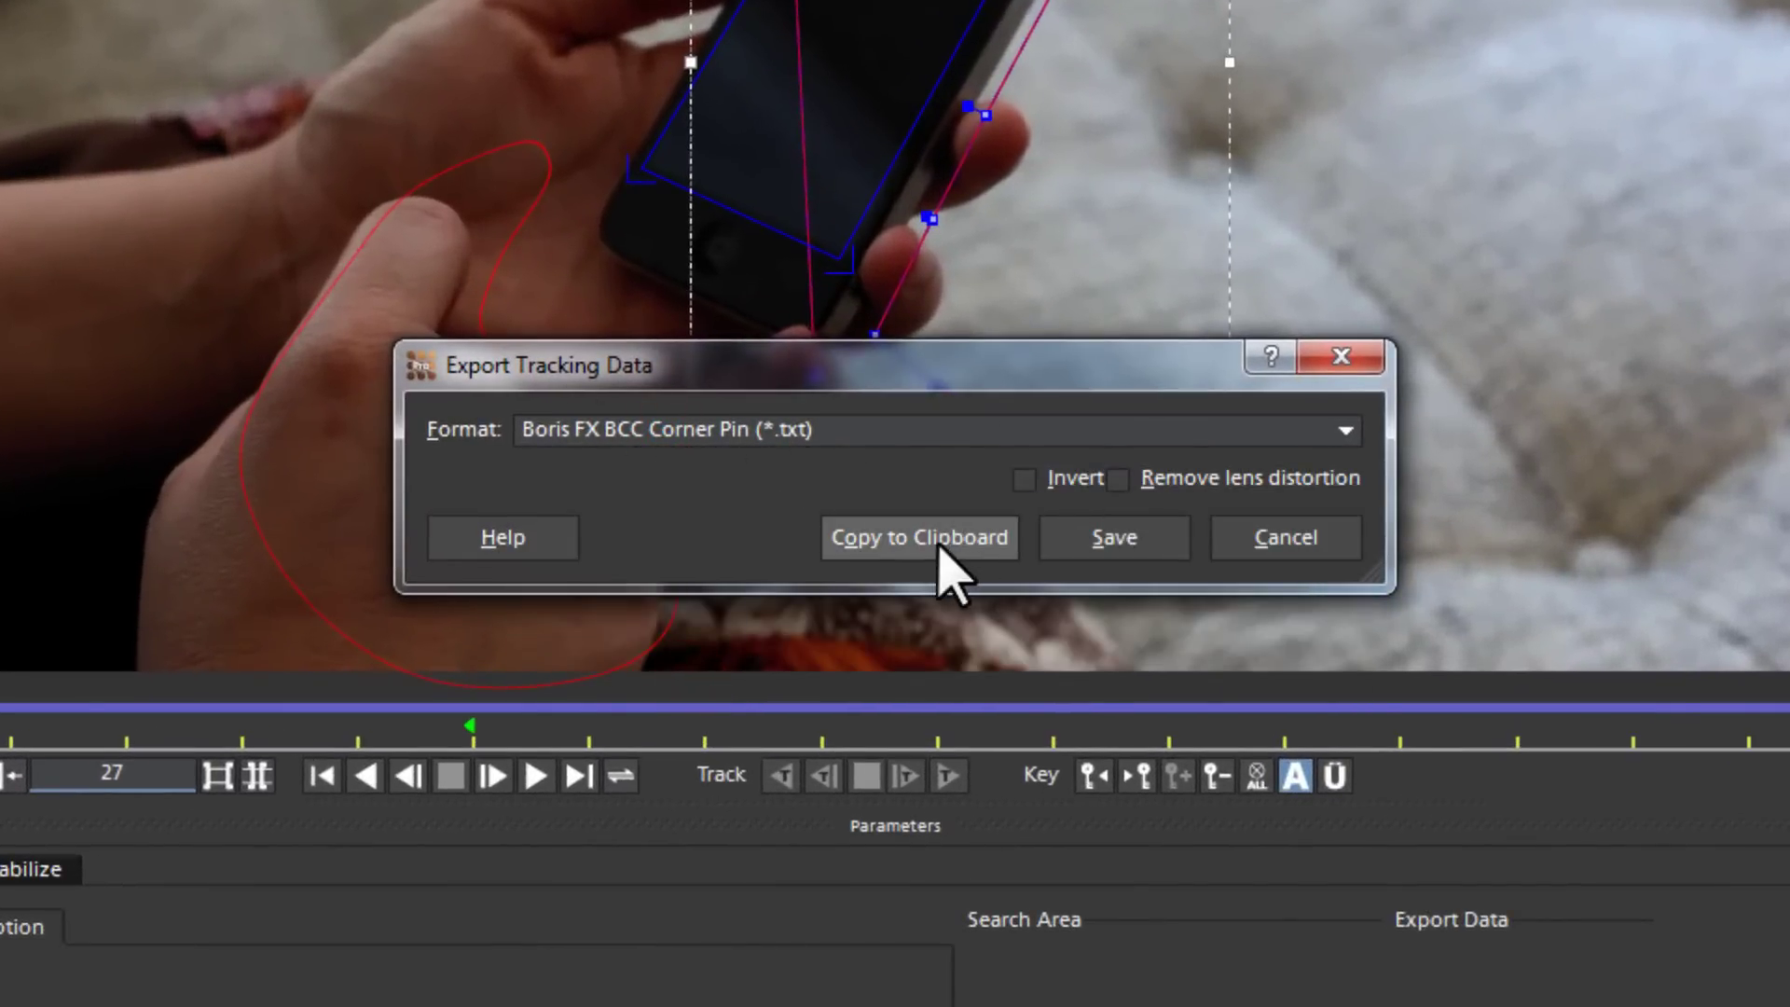
{"action": "left_click", "coordinate": [1100, 541]}
{"action": "left_click", "coordinate": [1240, 368]}
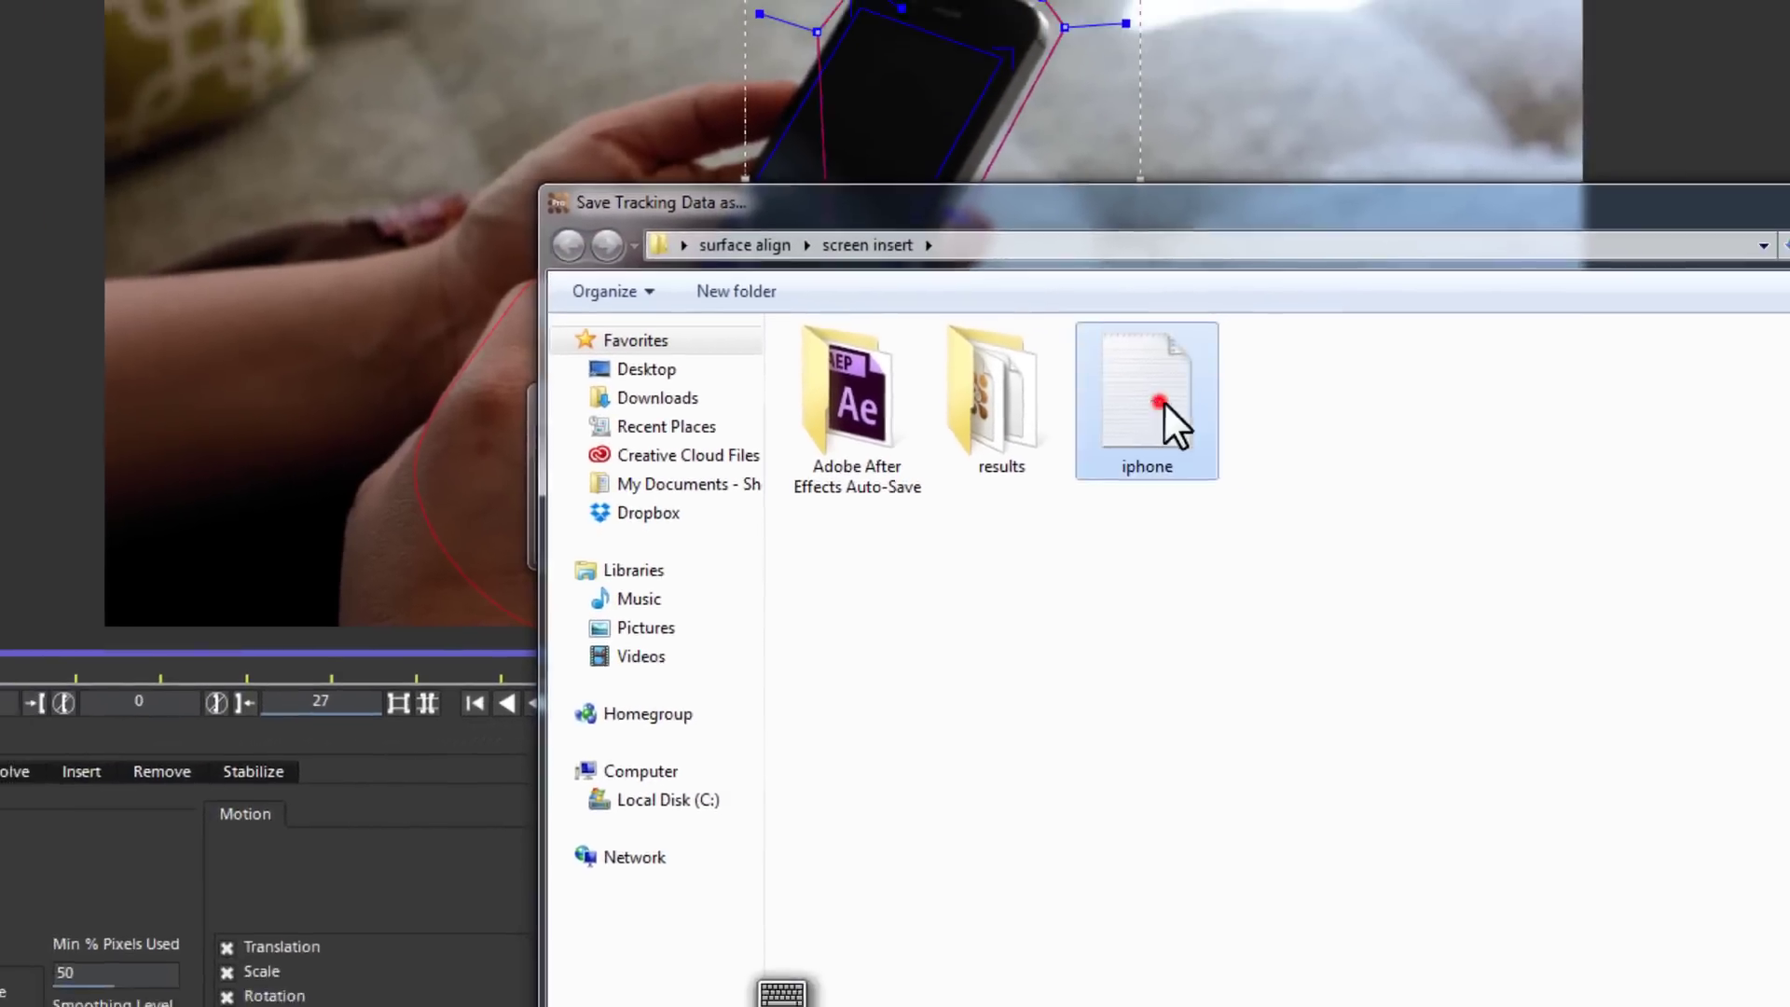
{"action": "left_click", "coordinate": [1547, 942]}
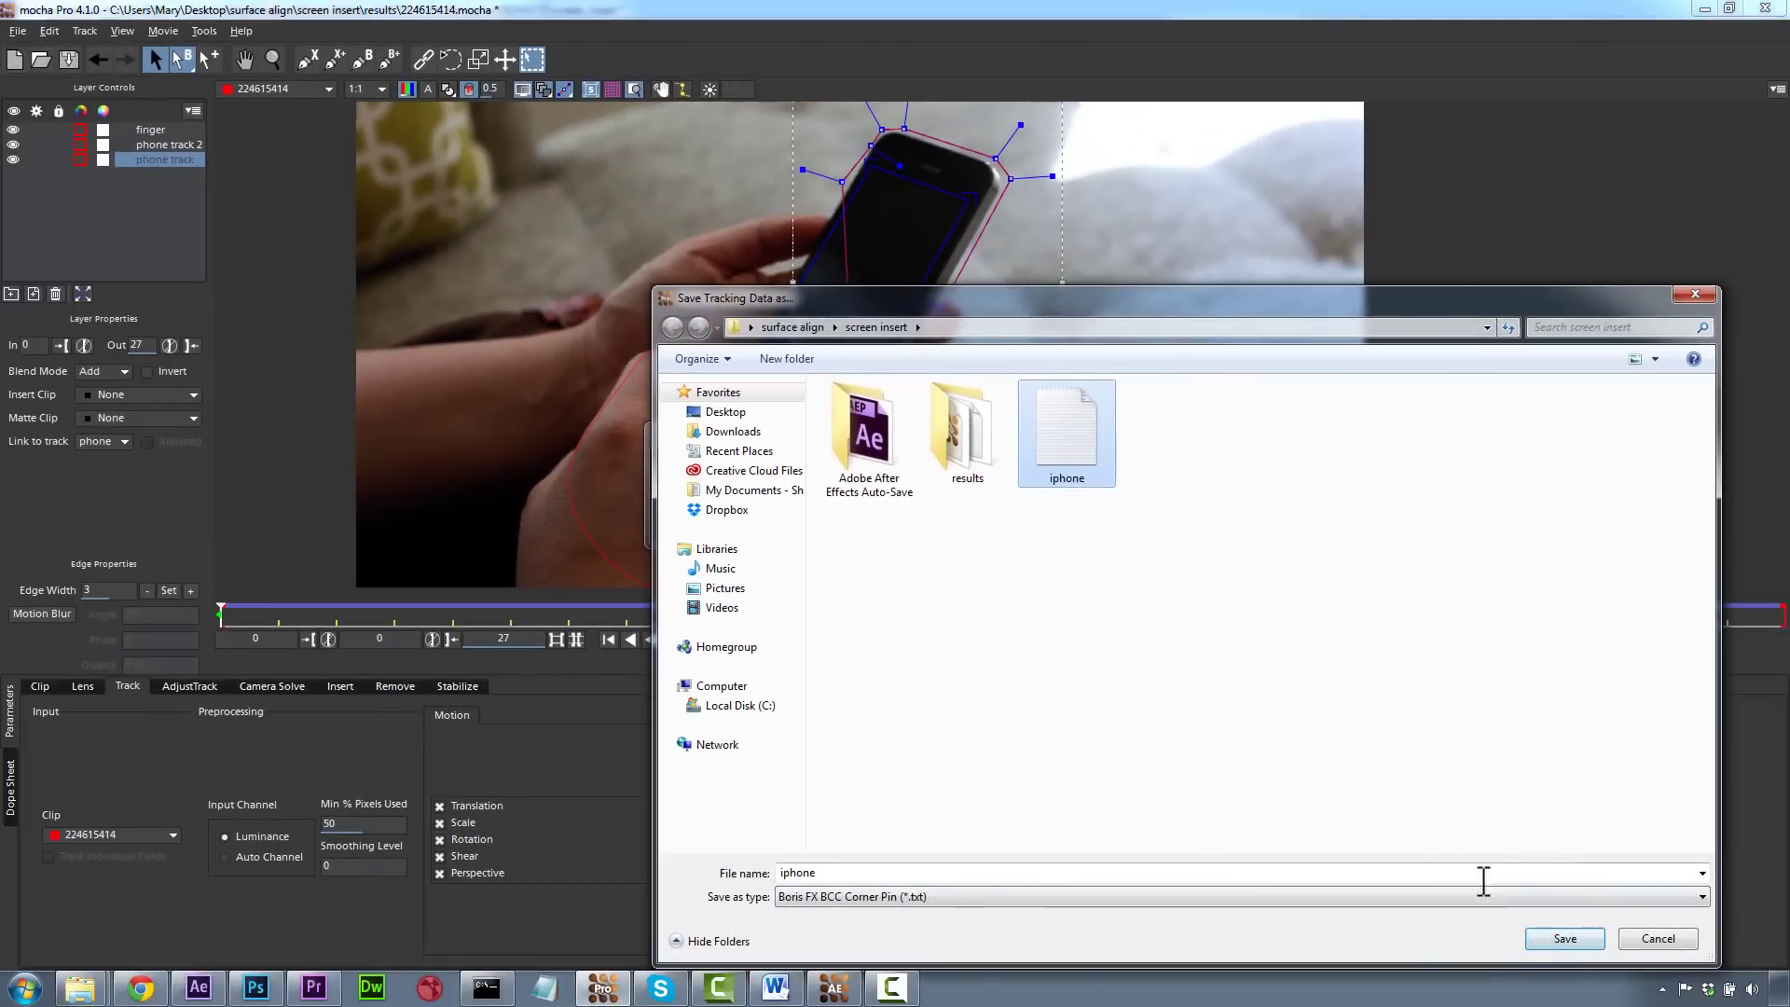
{"action": "left_click", "coordinate": [1558, 942]}
Step: Load the iphone tracker file from Desktop > surface align > screen insert, then scrub to verify tracking
{"action": "left_click", "coordinate": [313, 988]}
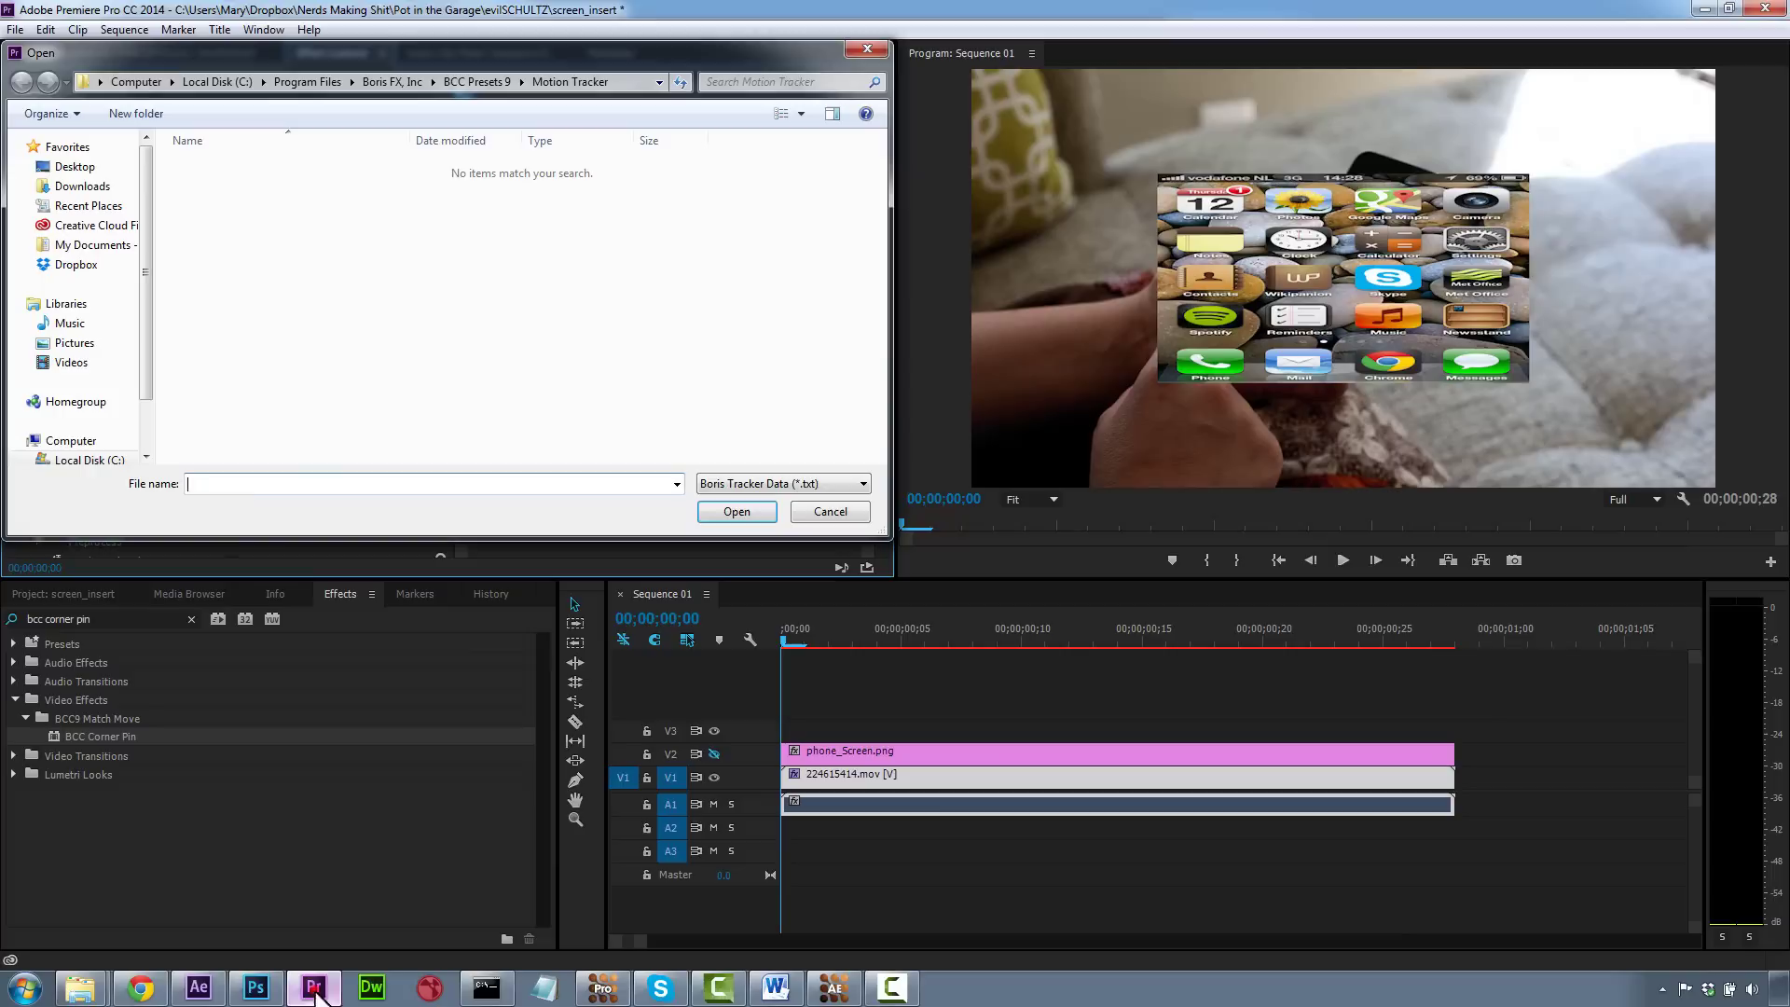
{"action": "left_click", "coordinate": [75, 165]}
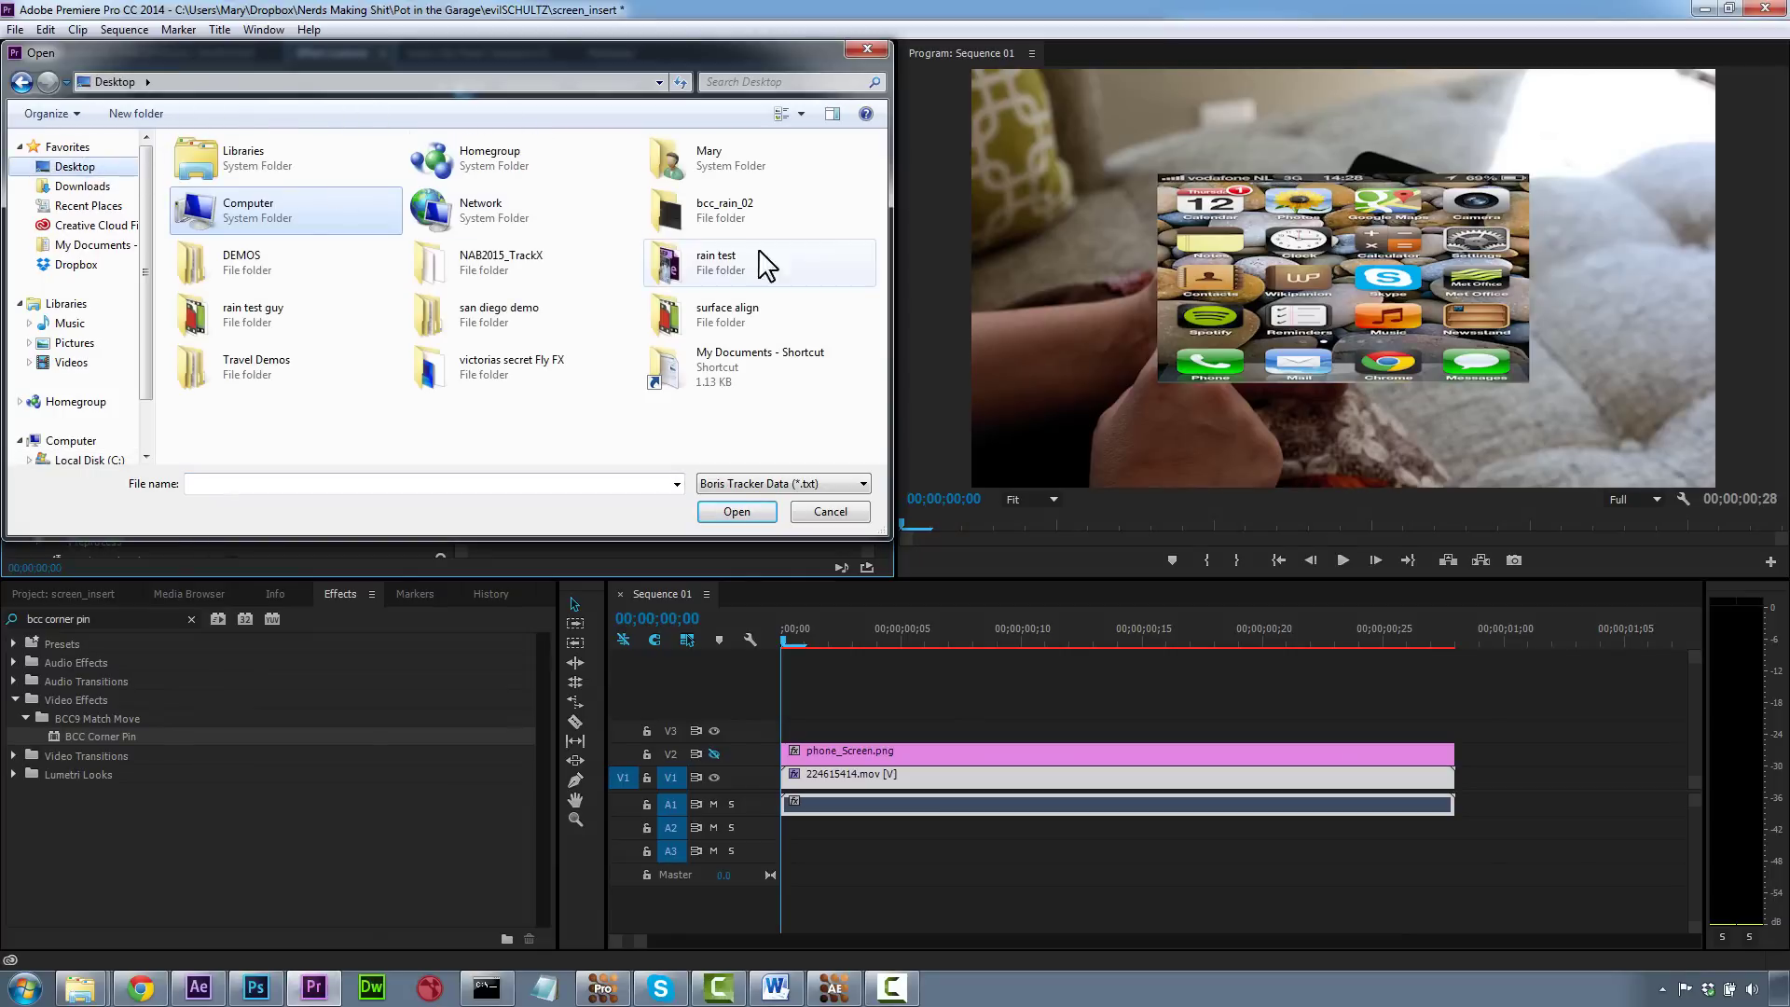
{"action": "double_click", "coordinate": [723, 314]}
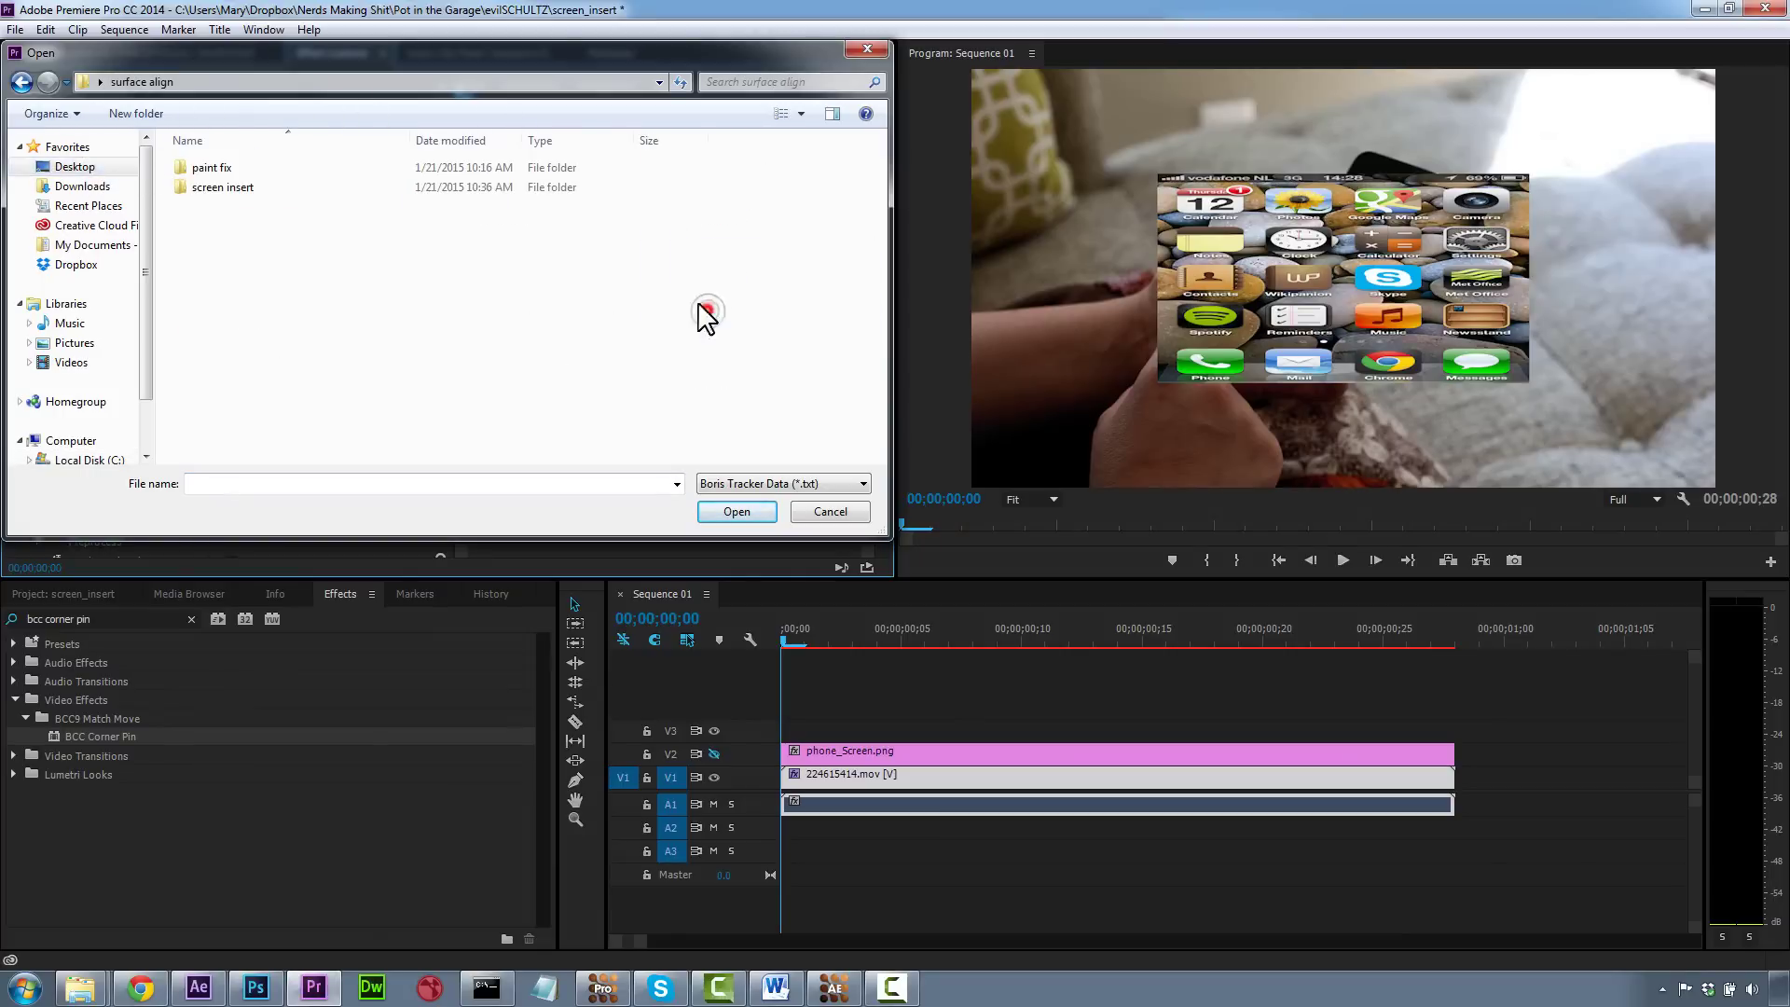
{"action": "double_click", "coordinate": [208, 190]}
{"action": "left_click", "coordinate": [423, 186]}
{"action": "left_click", "coordinate": [735, 511]}
{"action": "mouse_move", "coordinate": [791, 640]}
{"action": "left_mouse_down"}
{"action": "mouse_move", "coordinate": [1429, 628]}
{"action": "mouse_move", "coordinate": [766, 654]}
{"action": "left_mouse_up"}
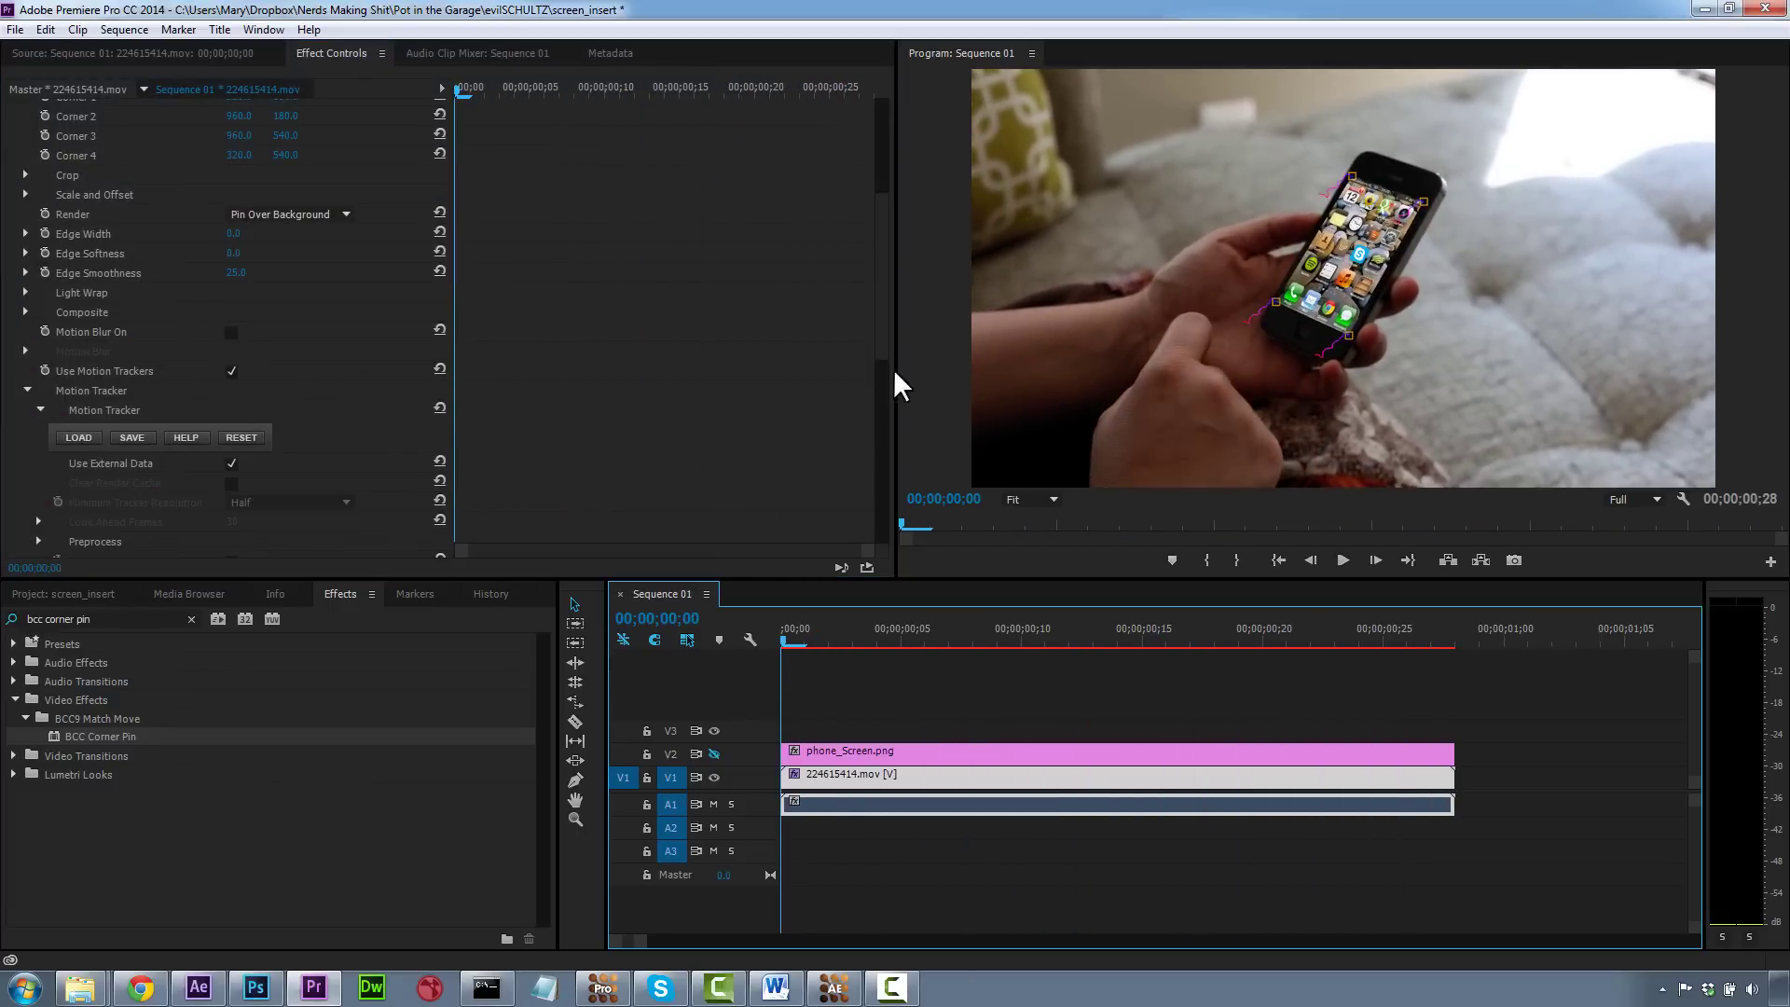
Step: Set the corner pin's Composite Apply Mode to Screen and Opacity to 60
{"action": "scroll", "coordinate": [884, 298], "scroll_direction": "up", "scroll_amount": 3}
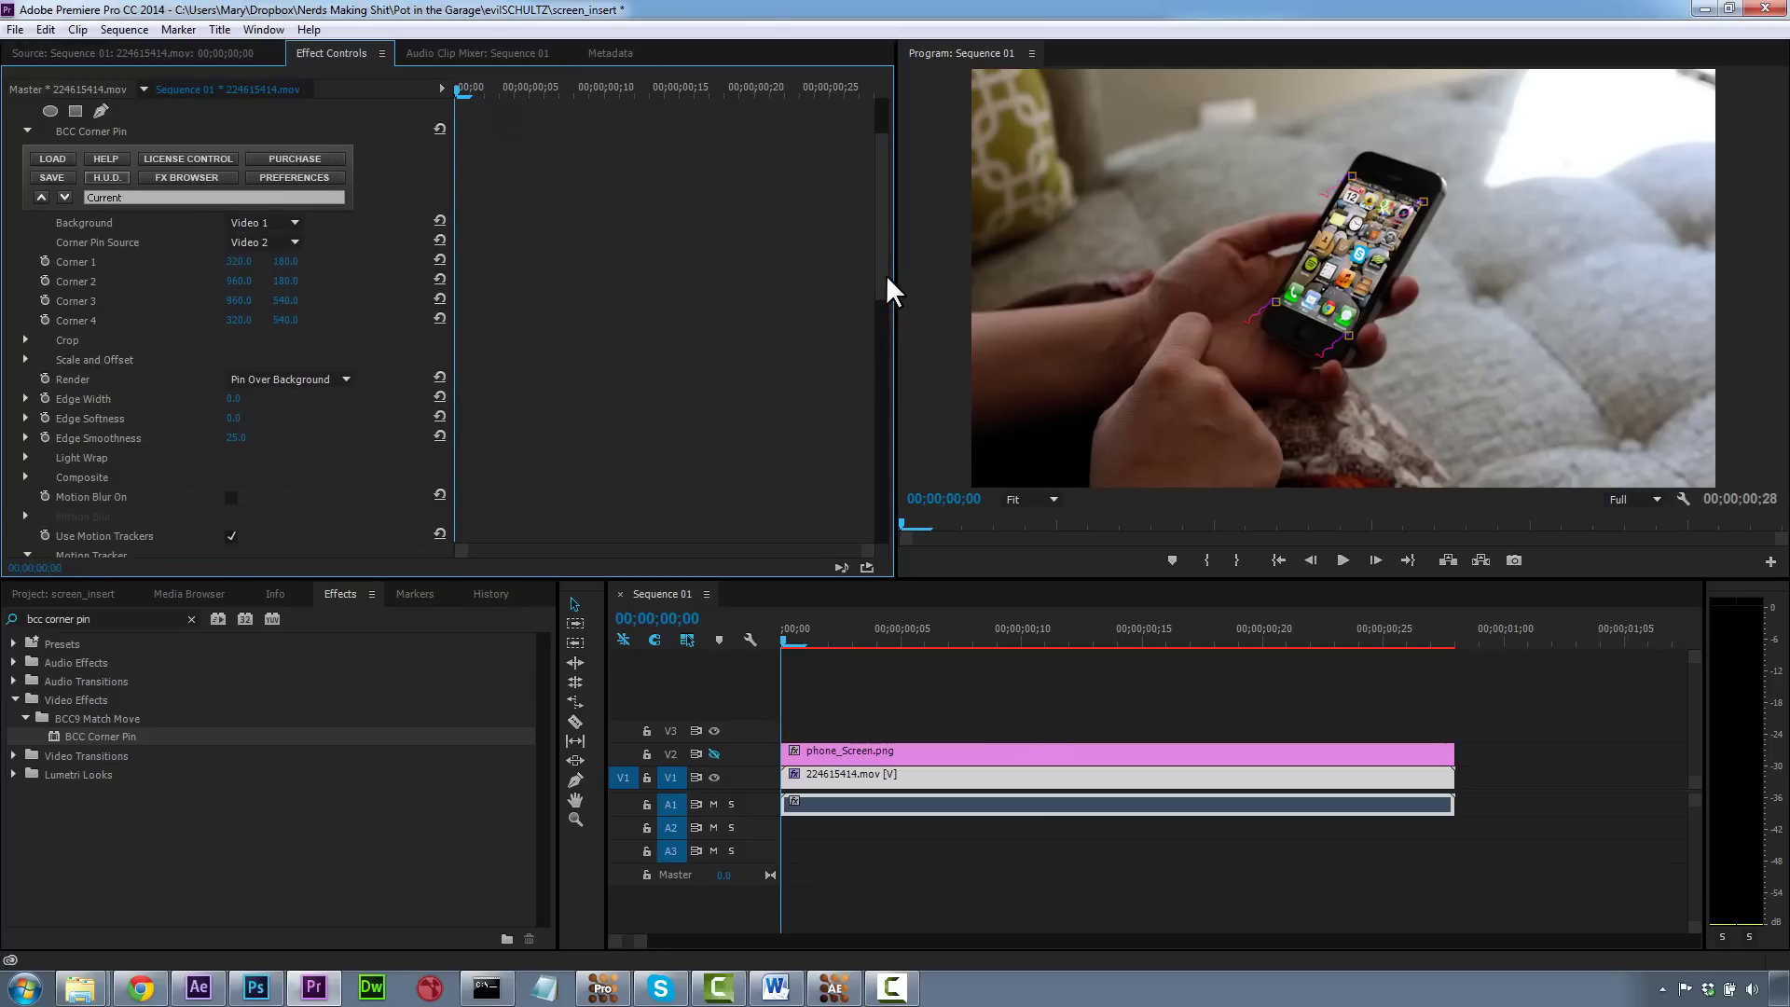
{"action": "scroll", "coordinate": [886, 278], "scroll_direction": "down", "scroll_amount": 1}
{"action": "left_click", "coordinate": [25, 428]}
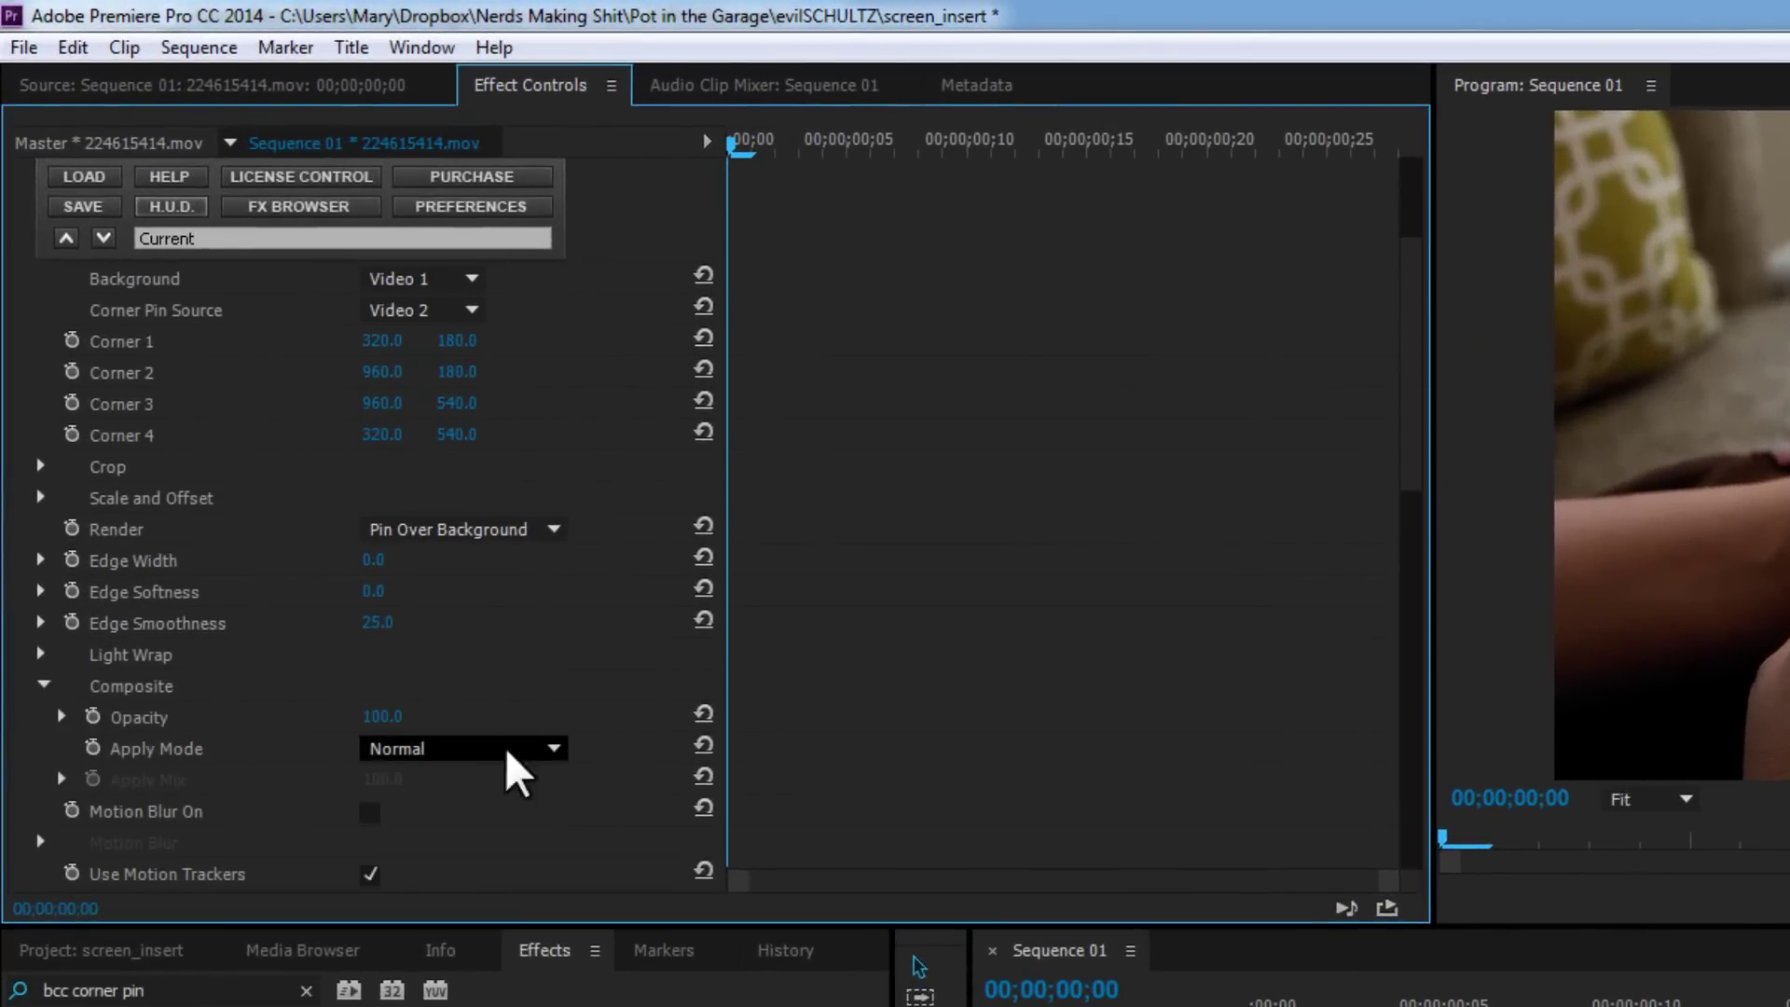
{"action": "left_click", "coordinate": [431, 752]}
{"action": "left_click", "coordinate": [694, 810]}
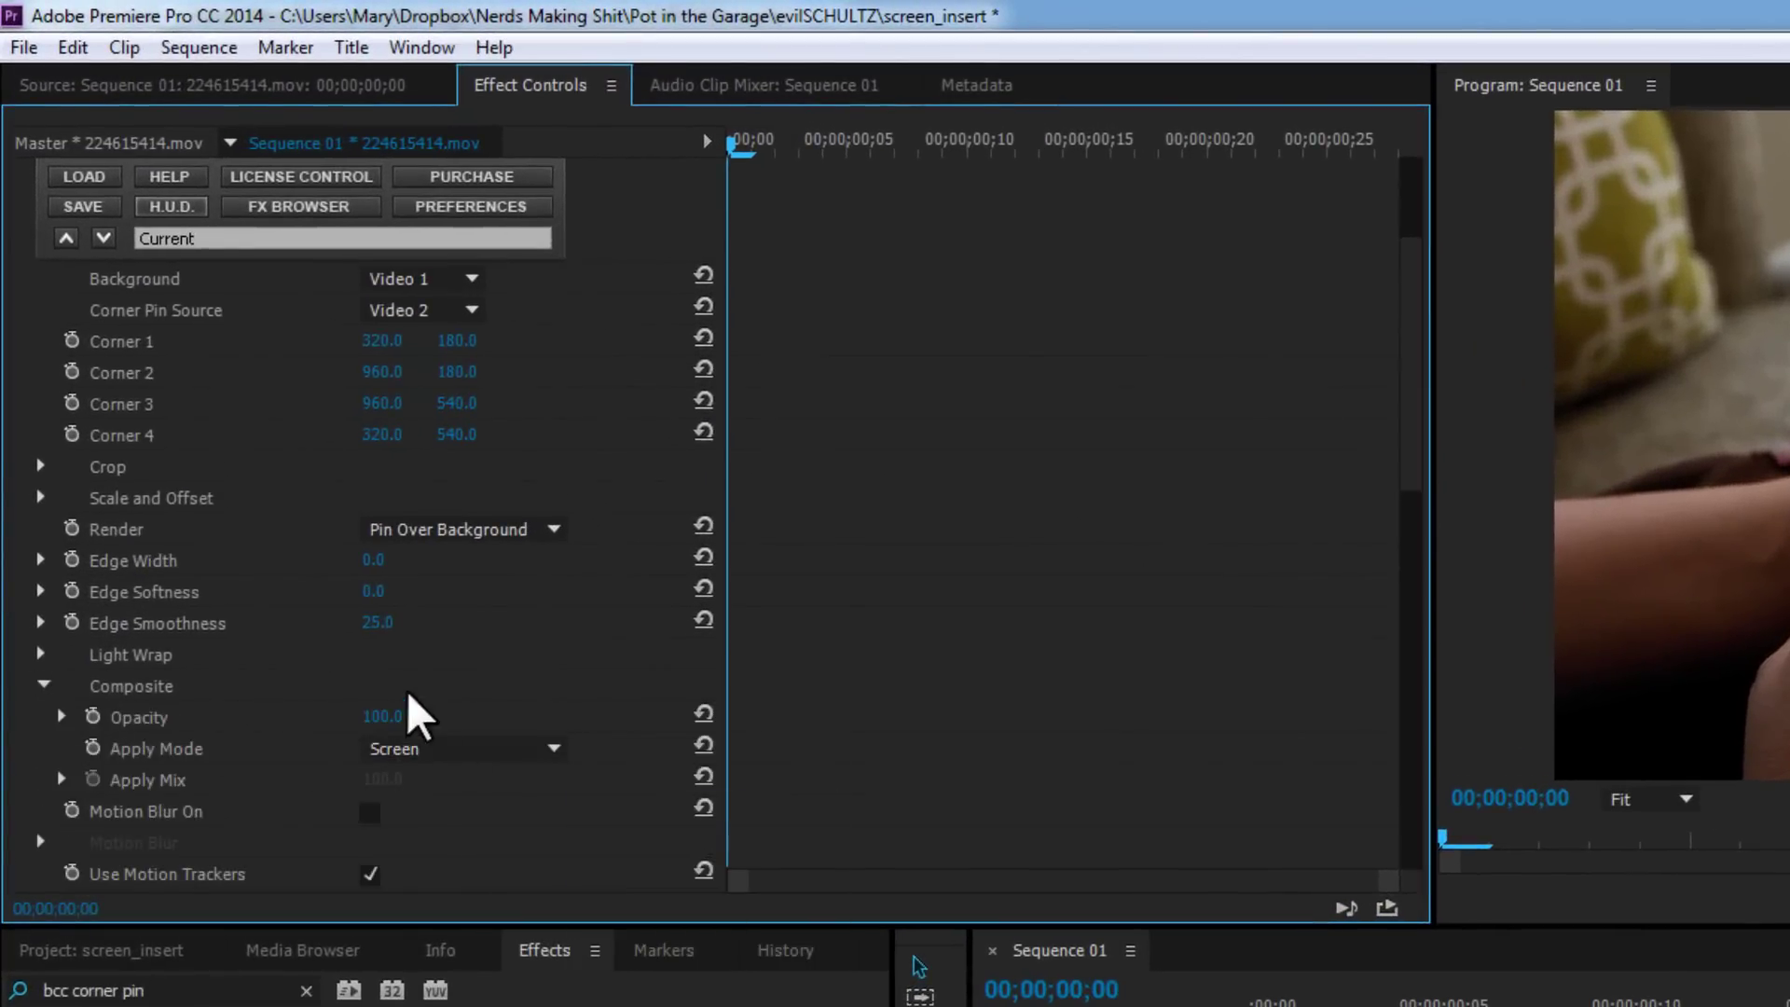
{"action": "left_click", "coordinate": [385, 716]}
{"action": "type", "text": "60"}
{"action": "key", "text": "Return"}
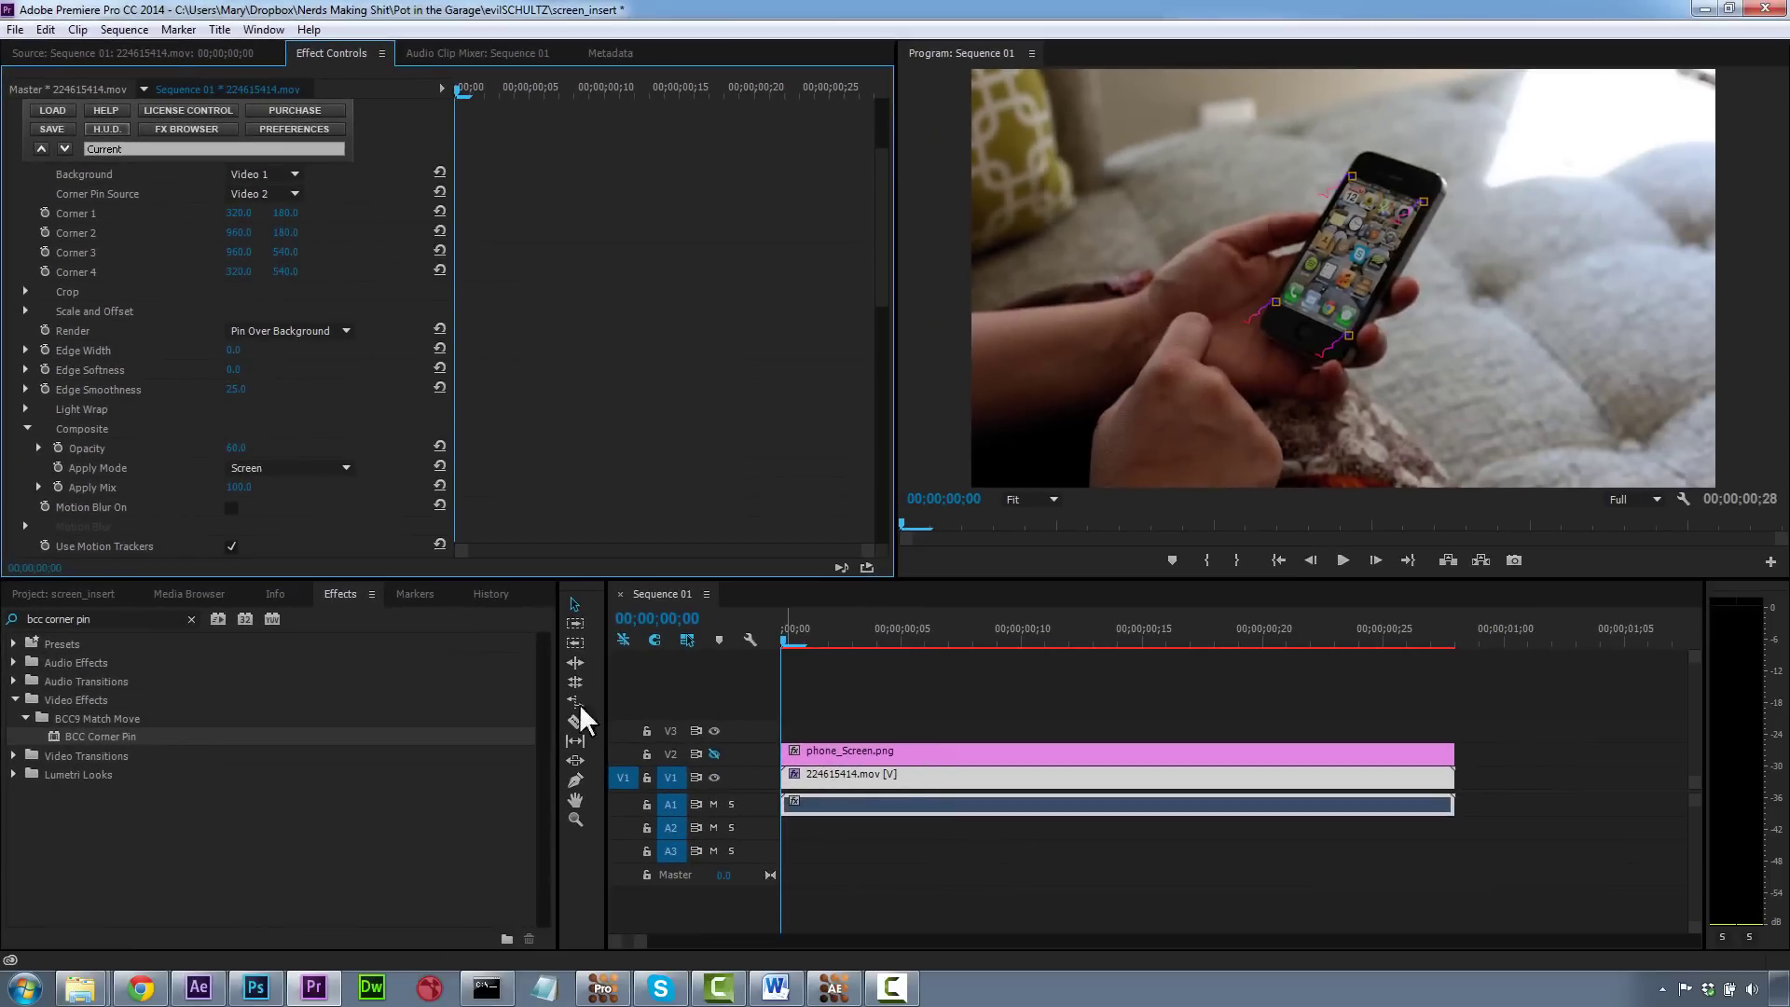
Step: Place another copy of 224615414.mov from the Project panel onto track V3
{"action": "key", "text": "shift+1"}
{"action": "left_click", "coordinate": [131, 671]}
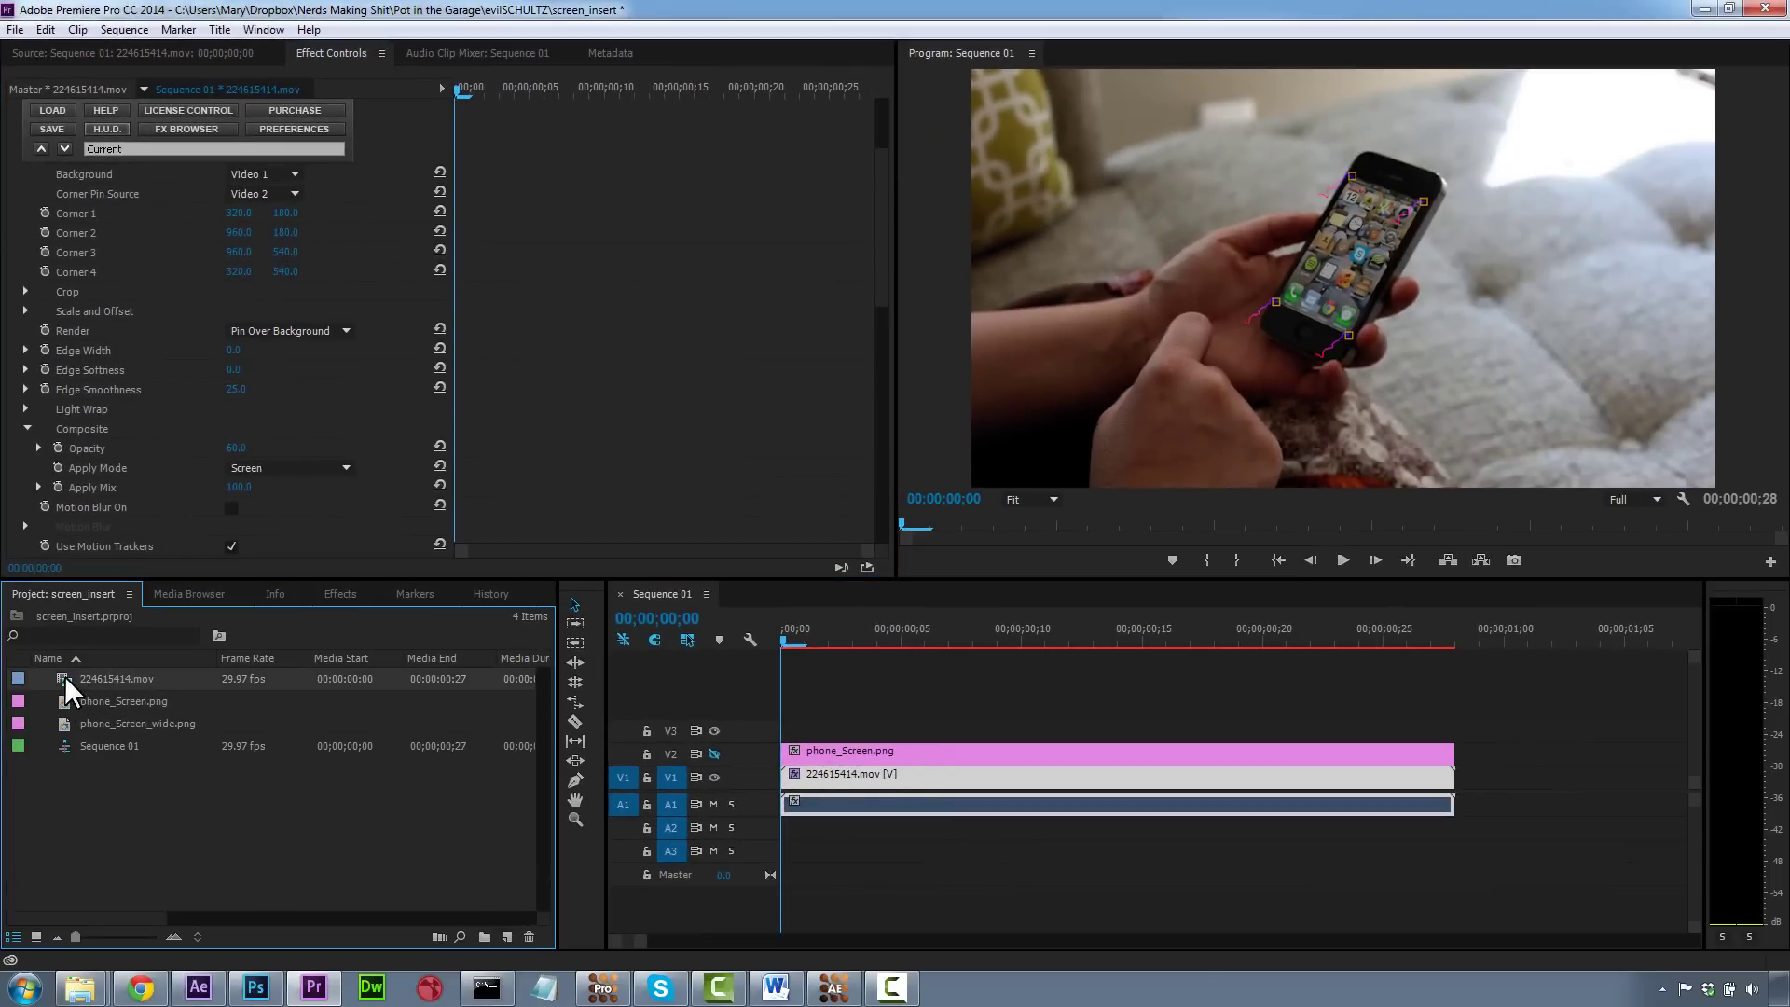
{"action": "left_click_drag", "start_coordinate": [64, 675], "coordinate": [820, 725]}
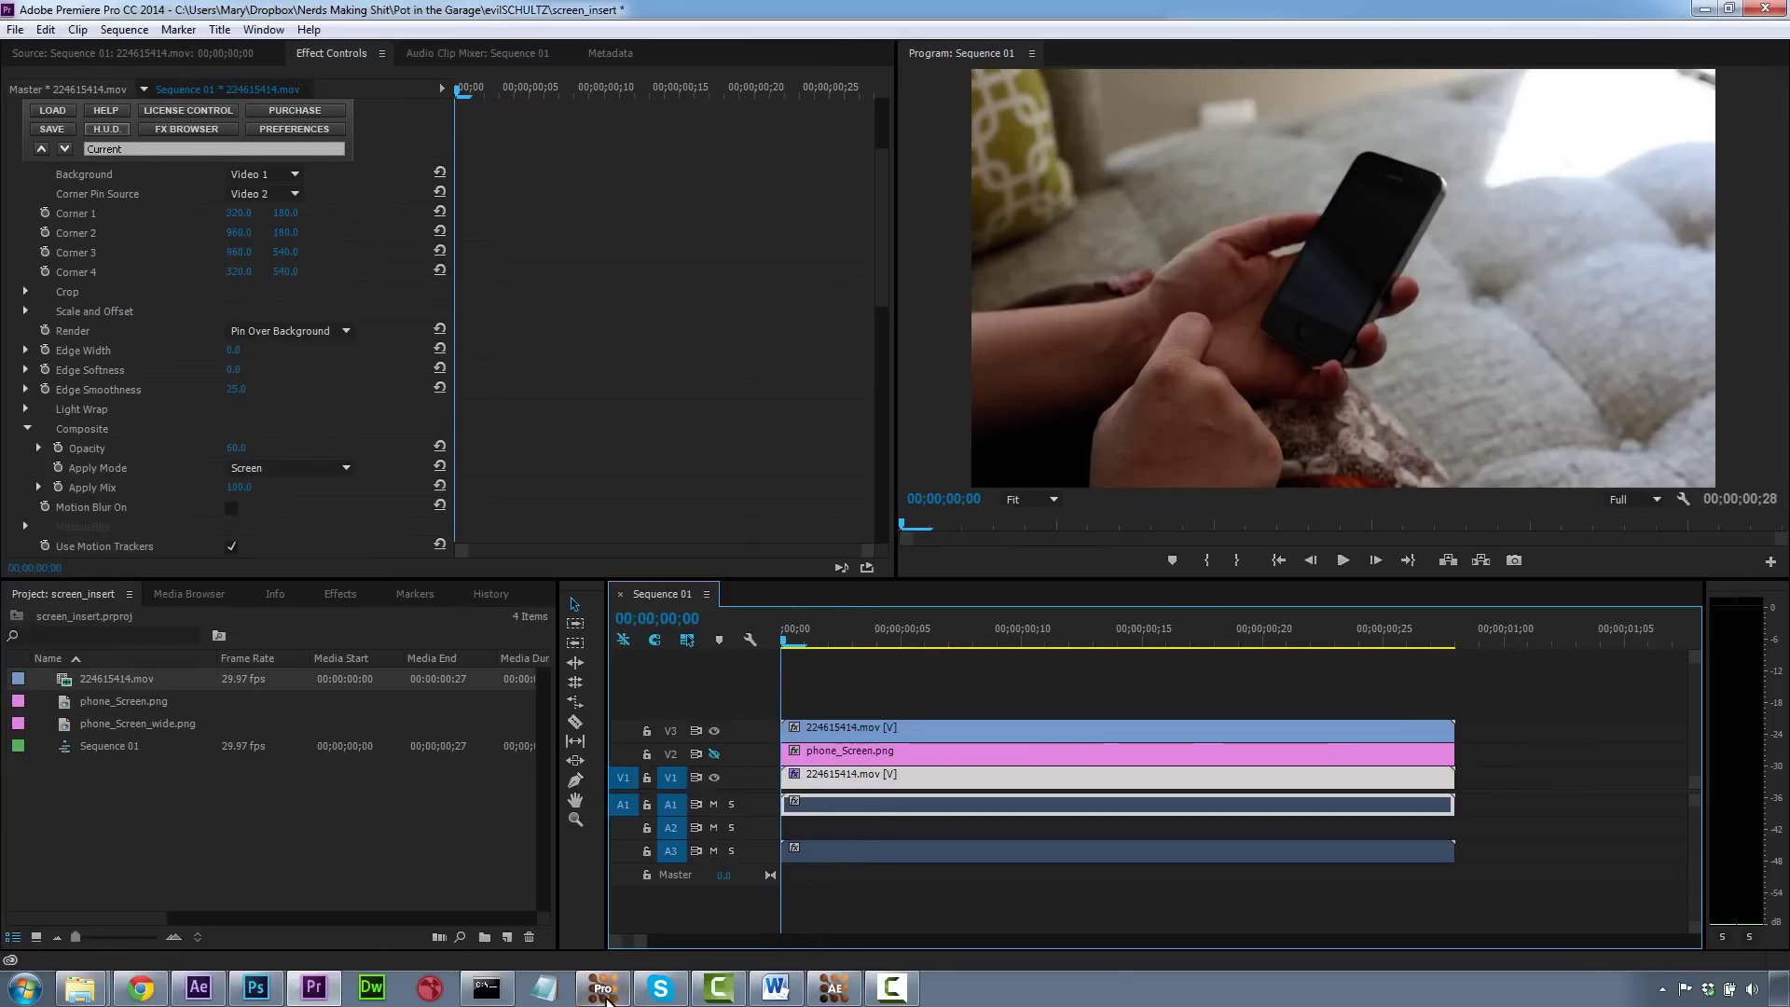
Step: Export the finger layer's shape as Adobe Premiere shape data to the clipboard
{"action": "key", "text": "alt+Tab"}
{"action": "left_click", "coordinate": [669, 354]}
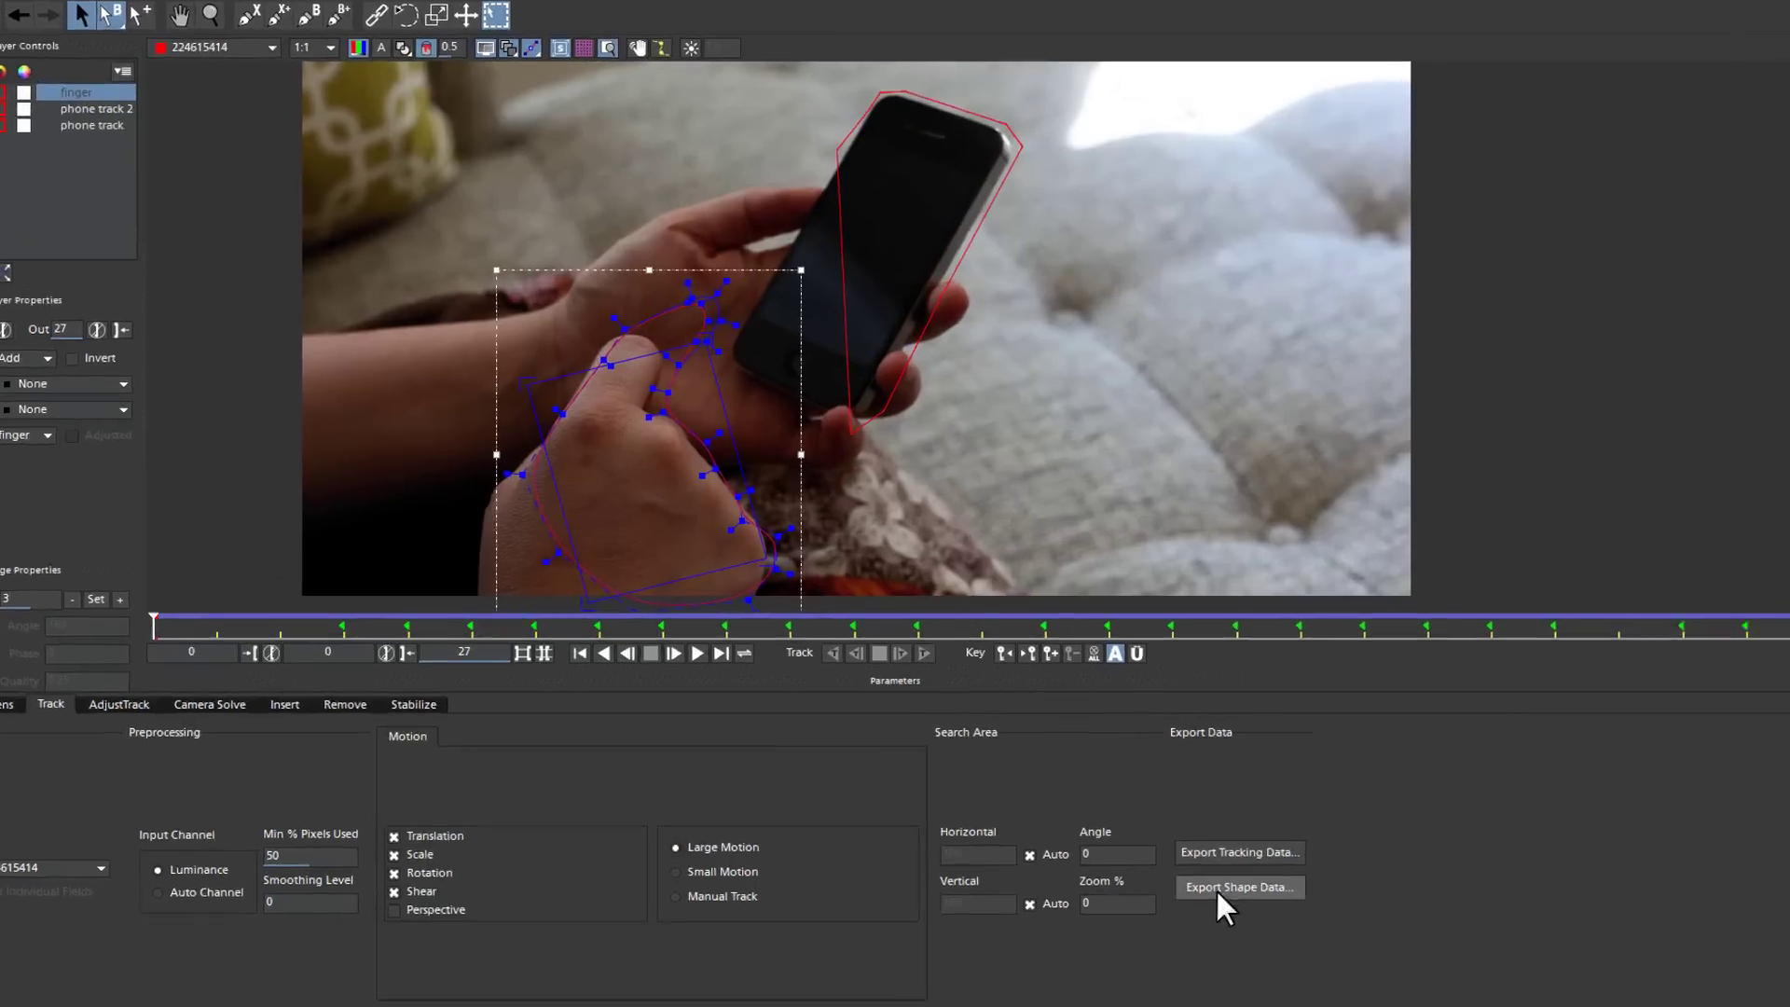
{"action": "left_click", "coordinate": [1209, 853]}
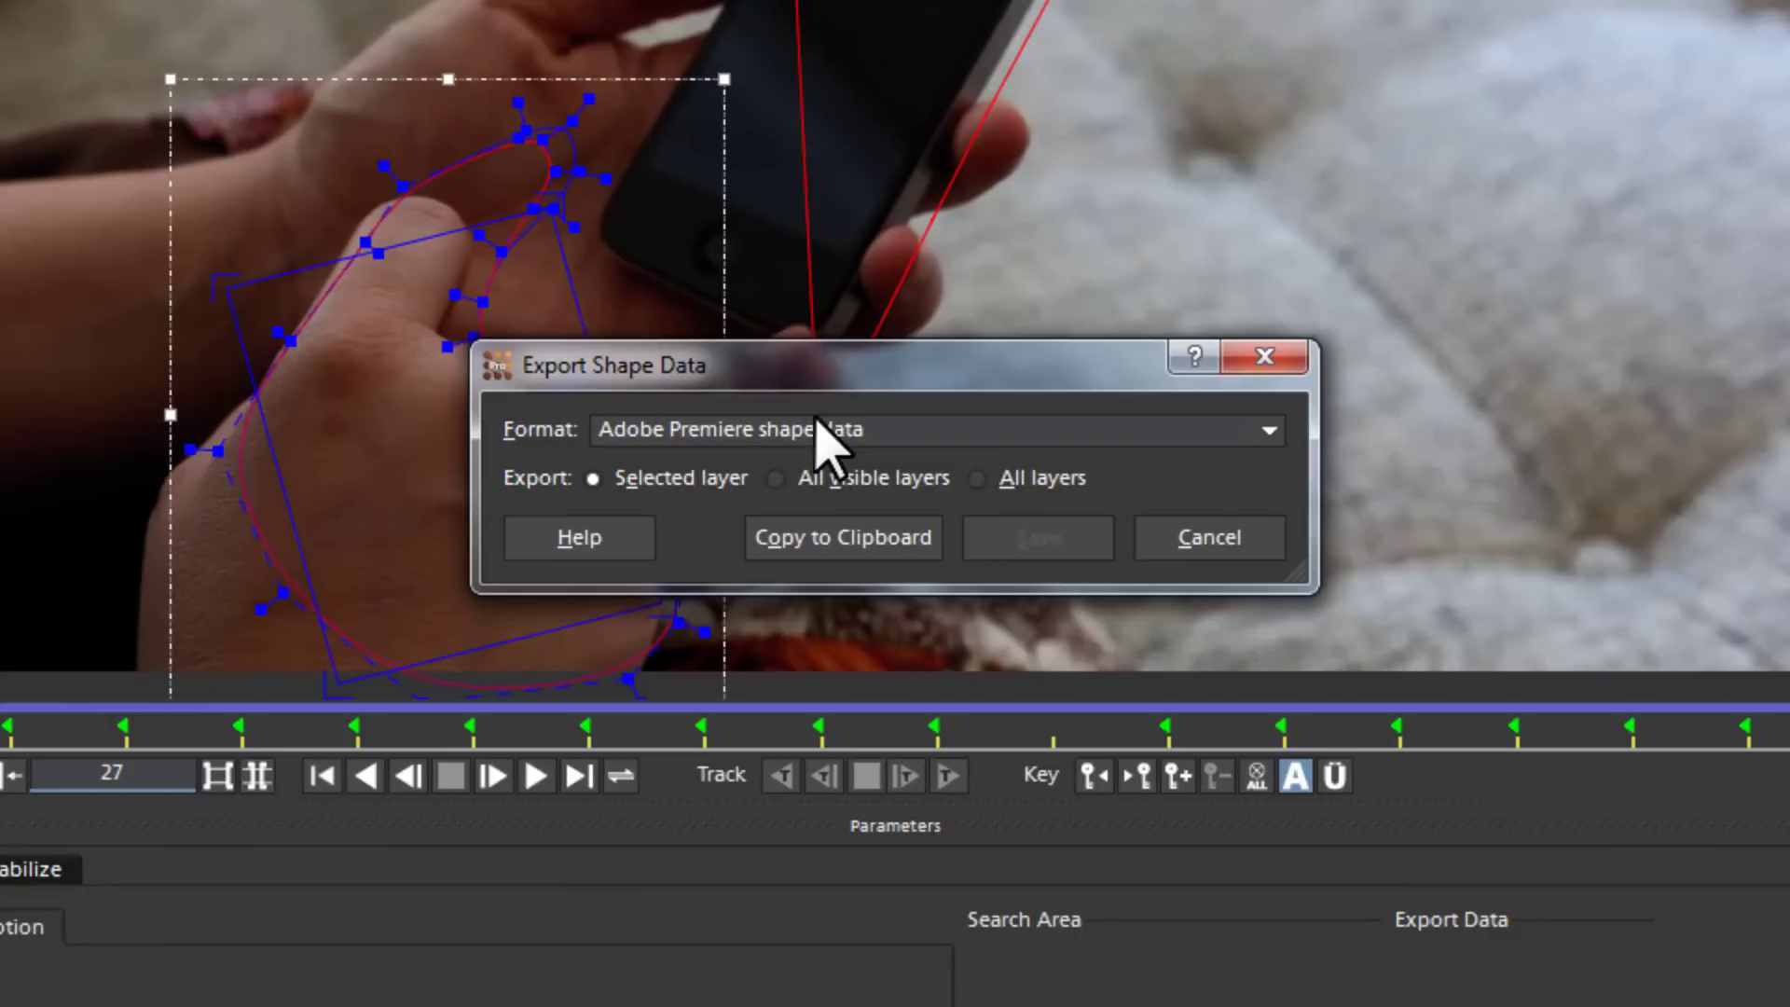
{"action": "left_click", "coordinate": [816, 427]}
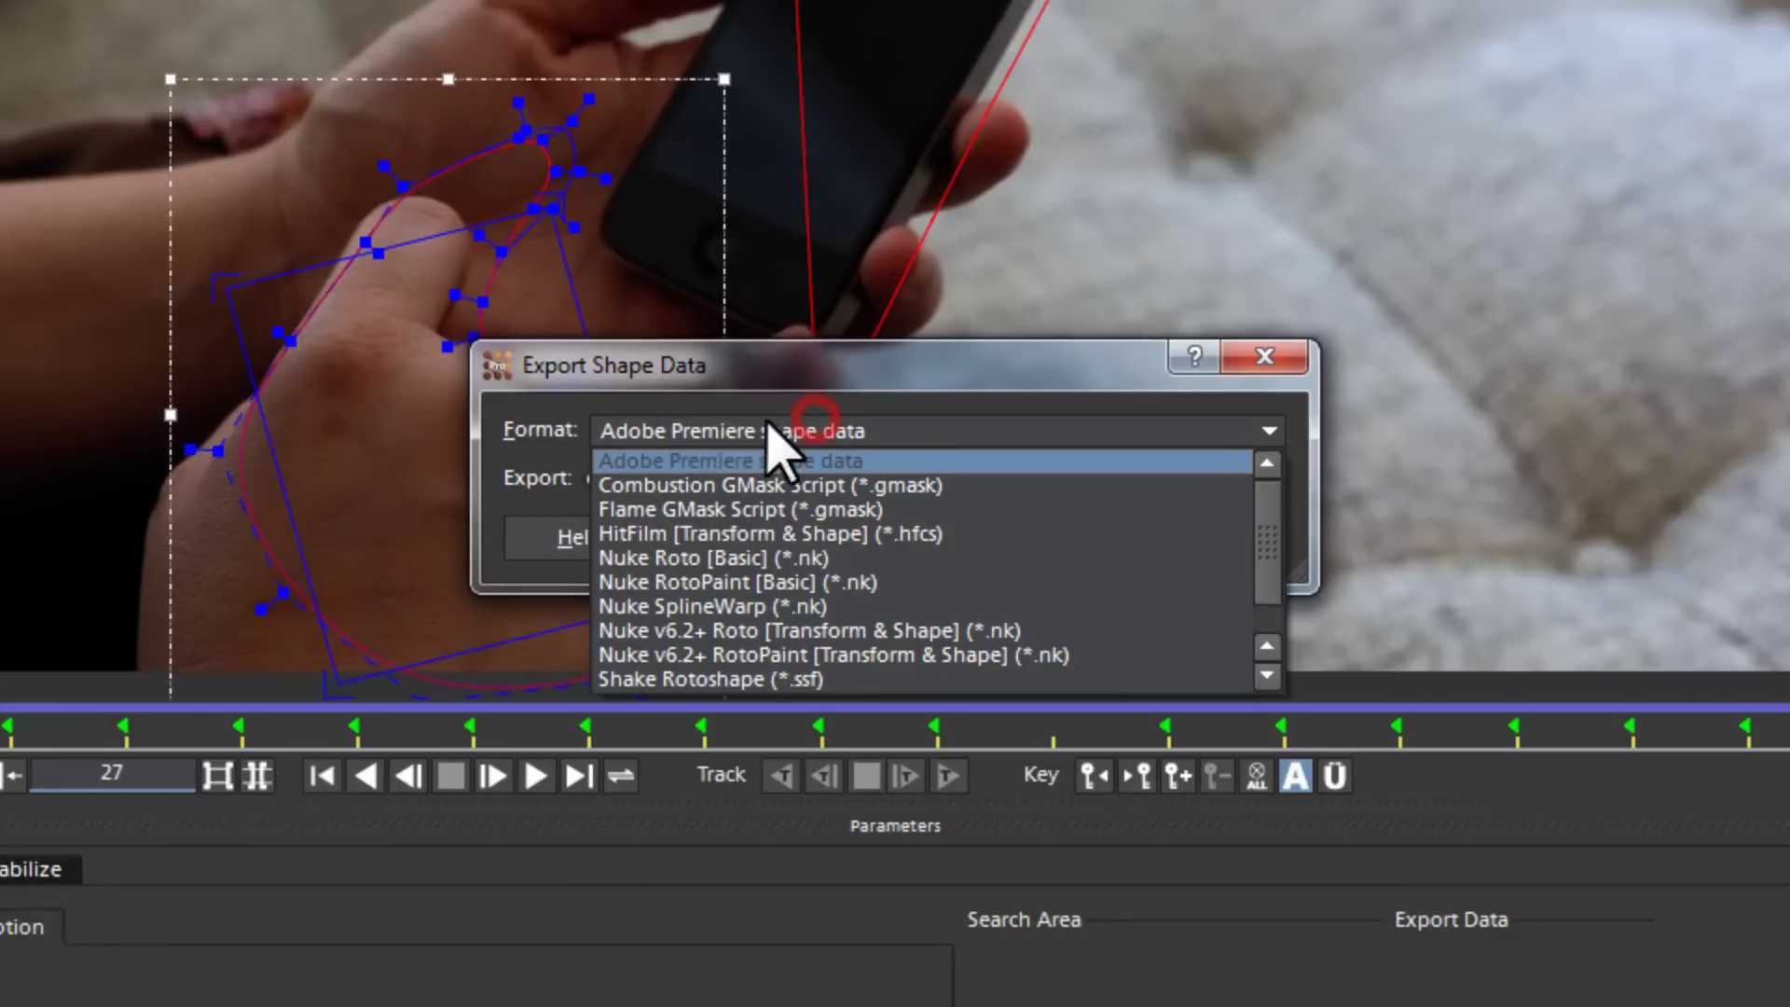
{"action": "left_click", "coordinate": [847, 431]}
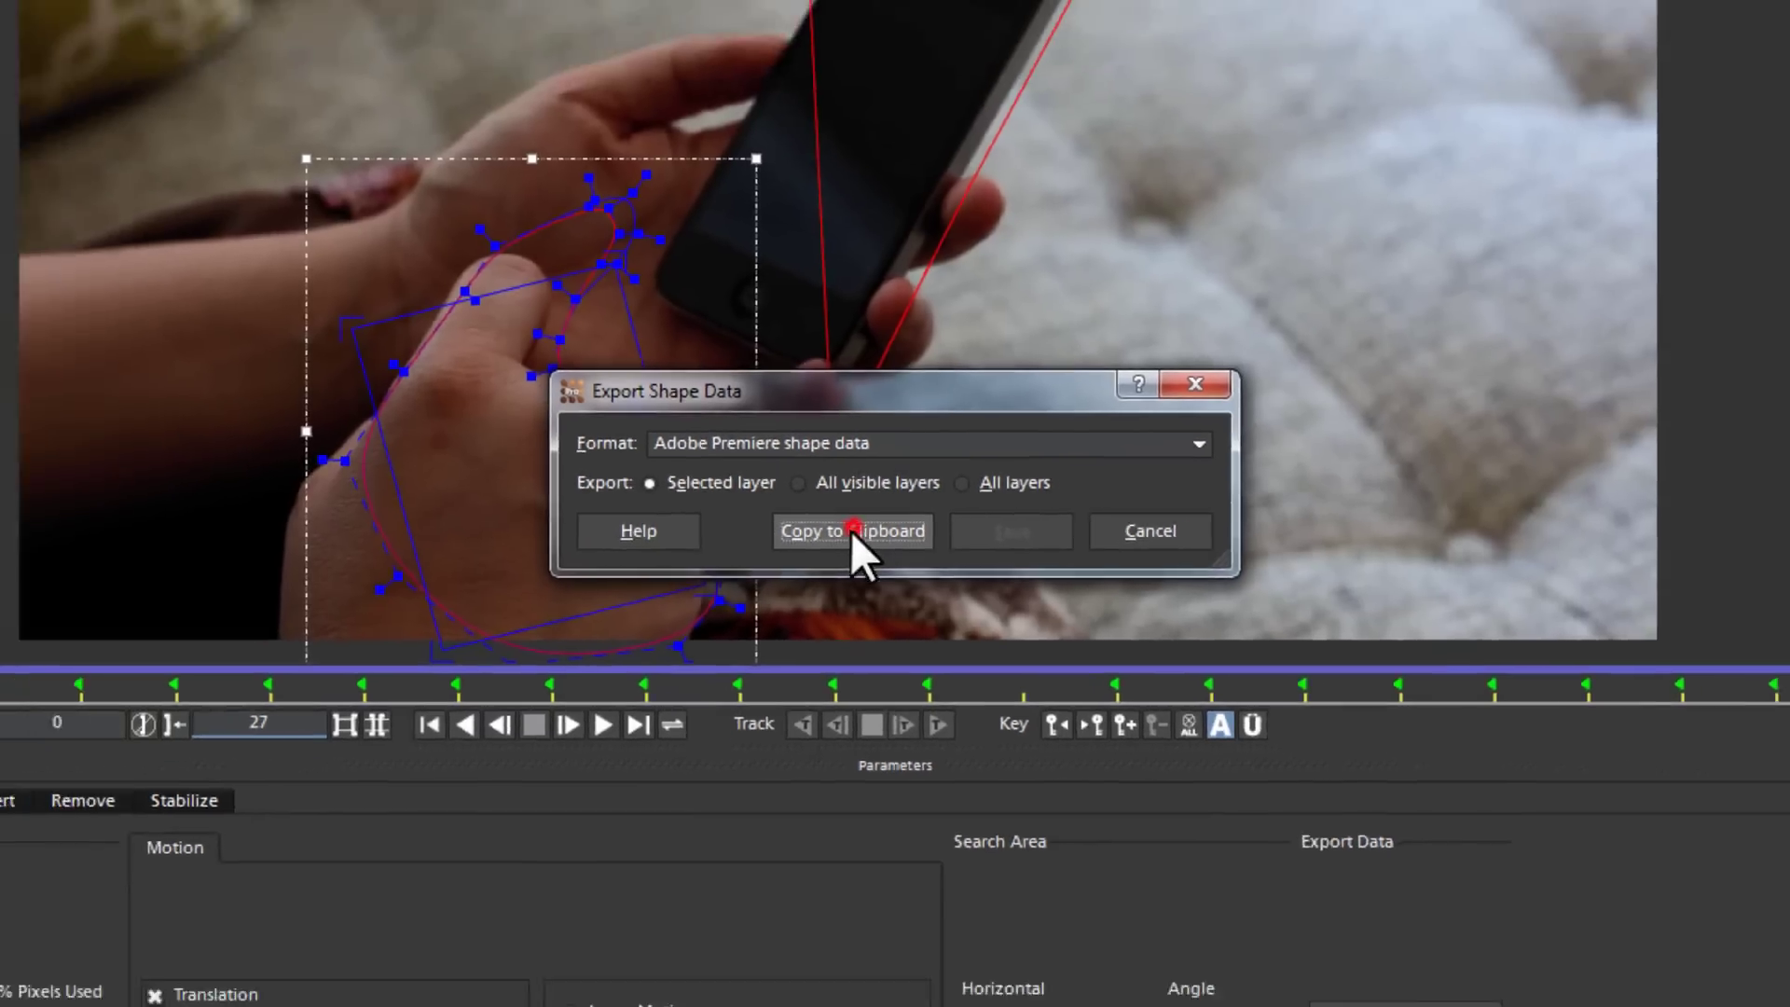
{"action": "left_click", "coordinate": [850, 546]}
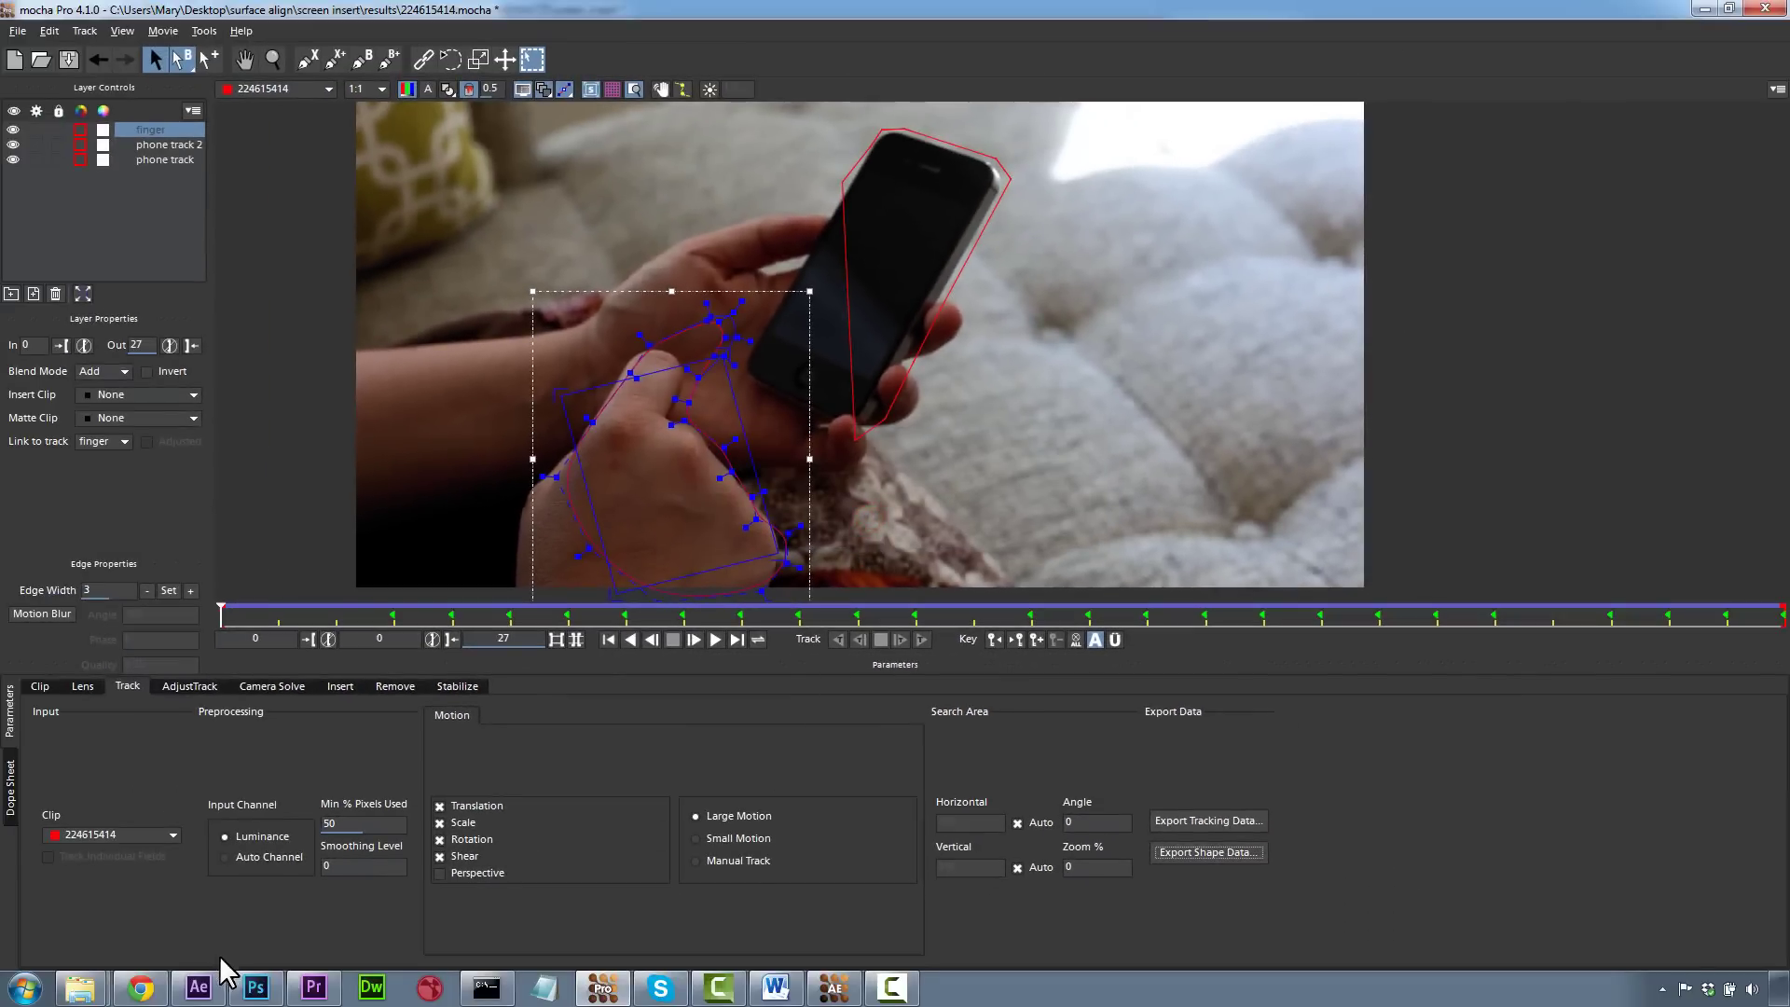
Step: Paste the finger mask into the V3 clip's Opacity and scrub to check it
{"action": "left_click", "coordinate": [314, 988]}
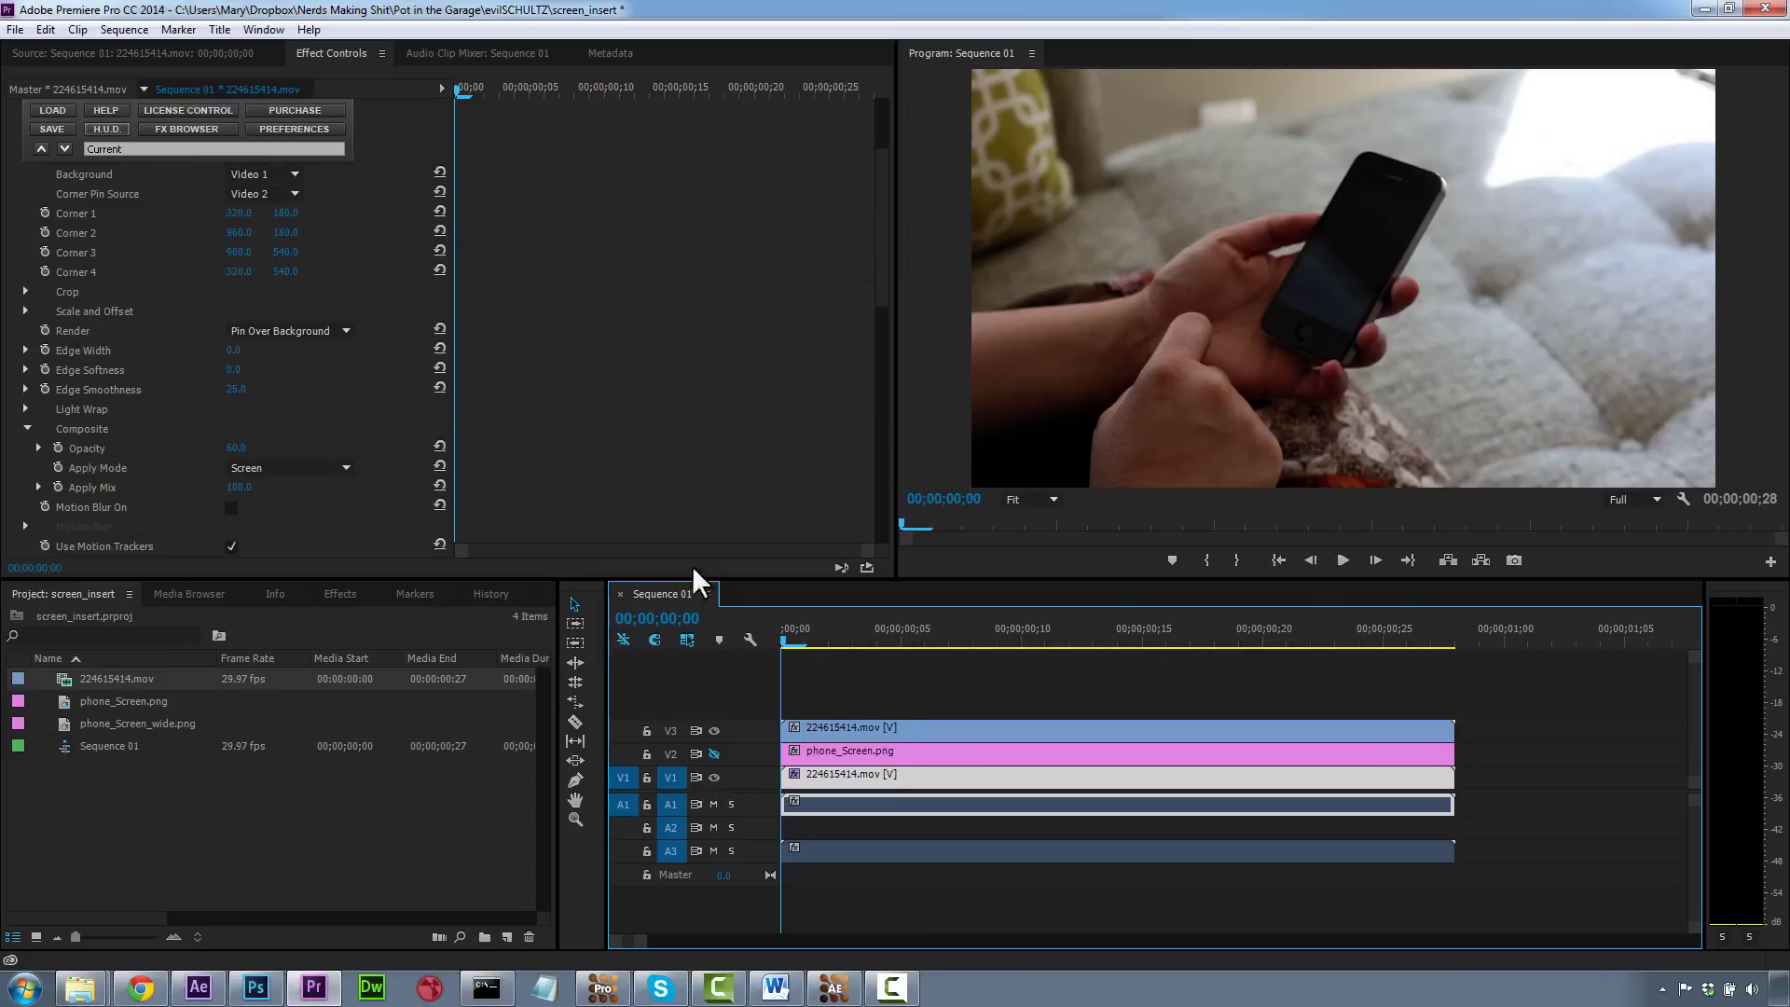
{"action": "double_click", "coordinate": [880, 727]}
{"action": "left_click", "coordinate": [339, 62]}
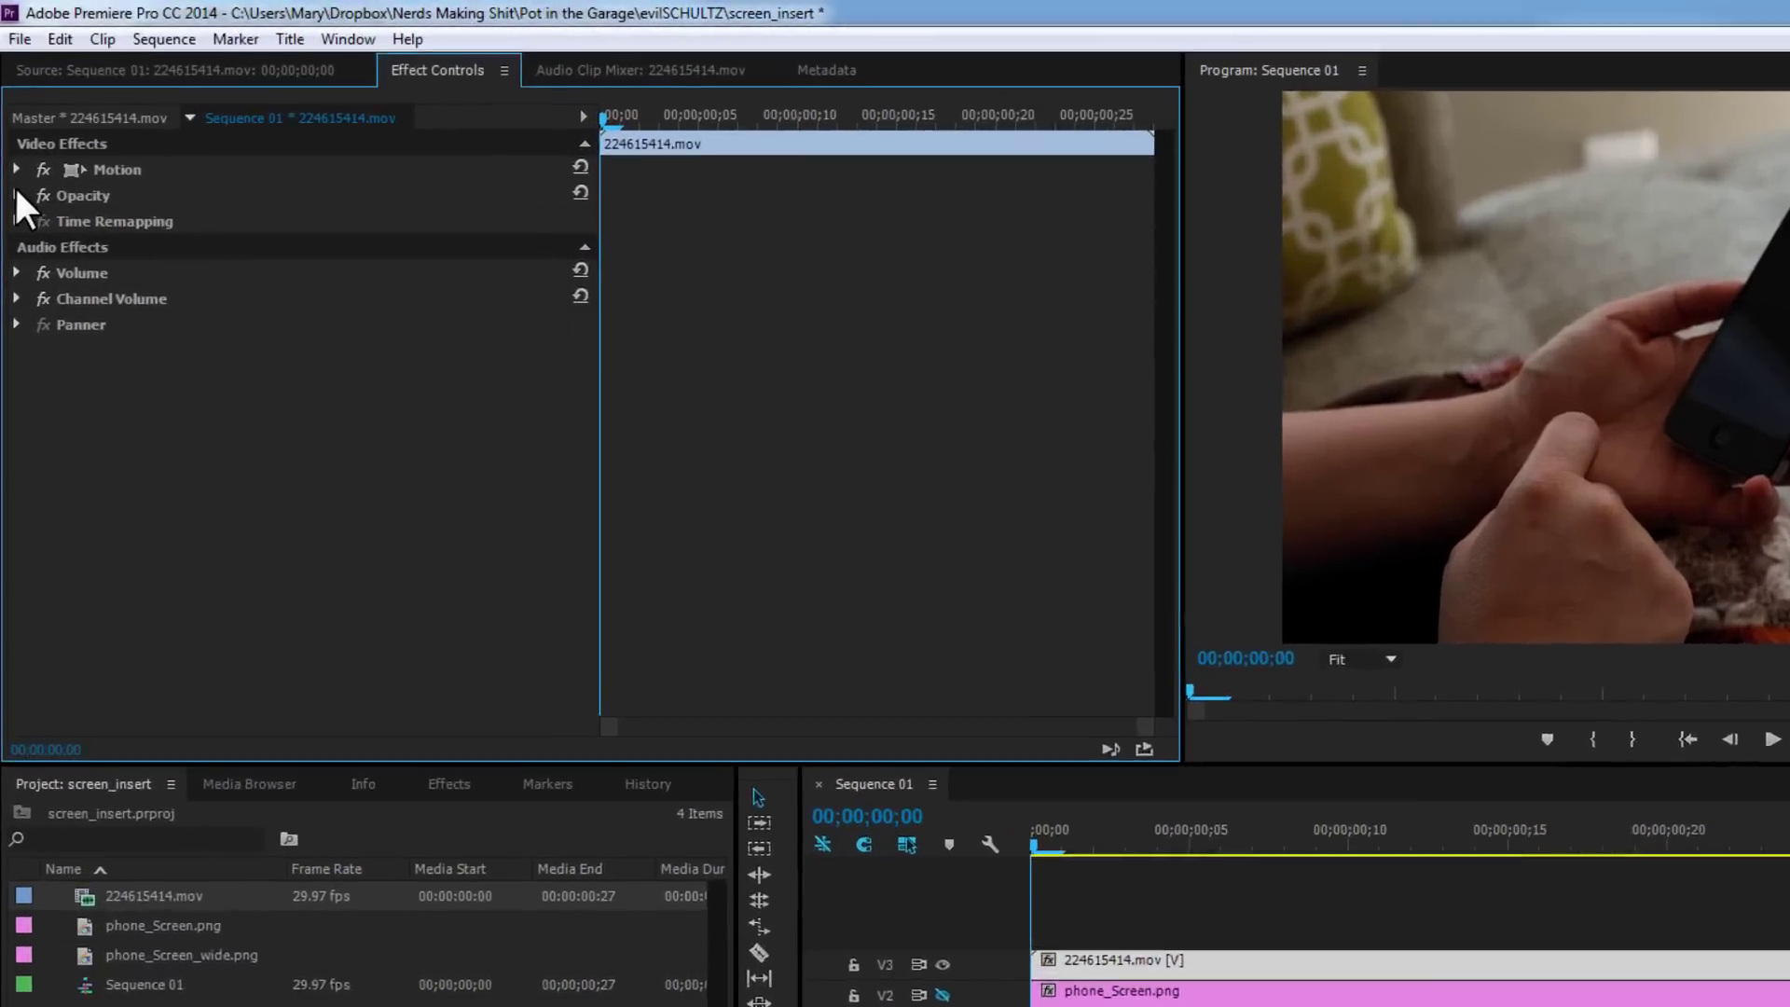
{"action": "left_click", "coordinate": [12, 147]}
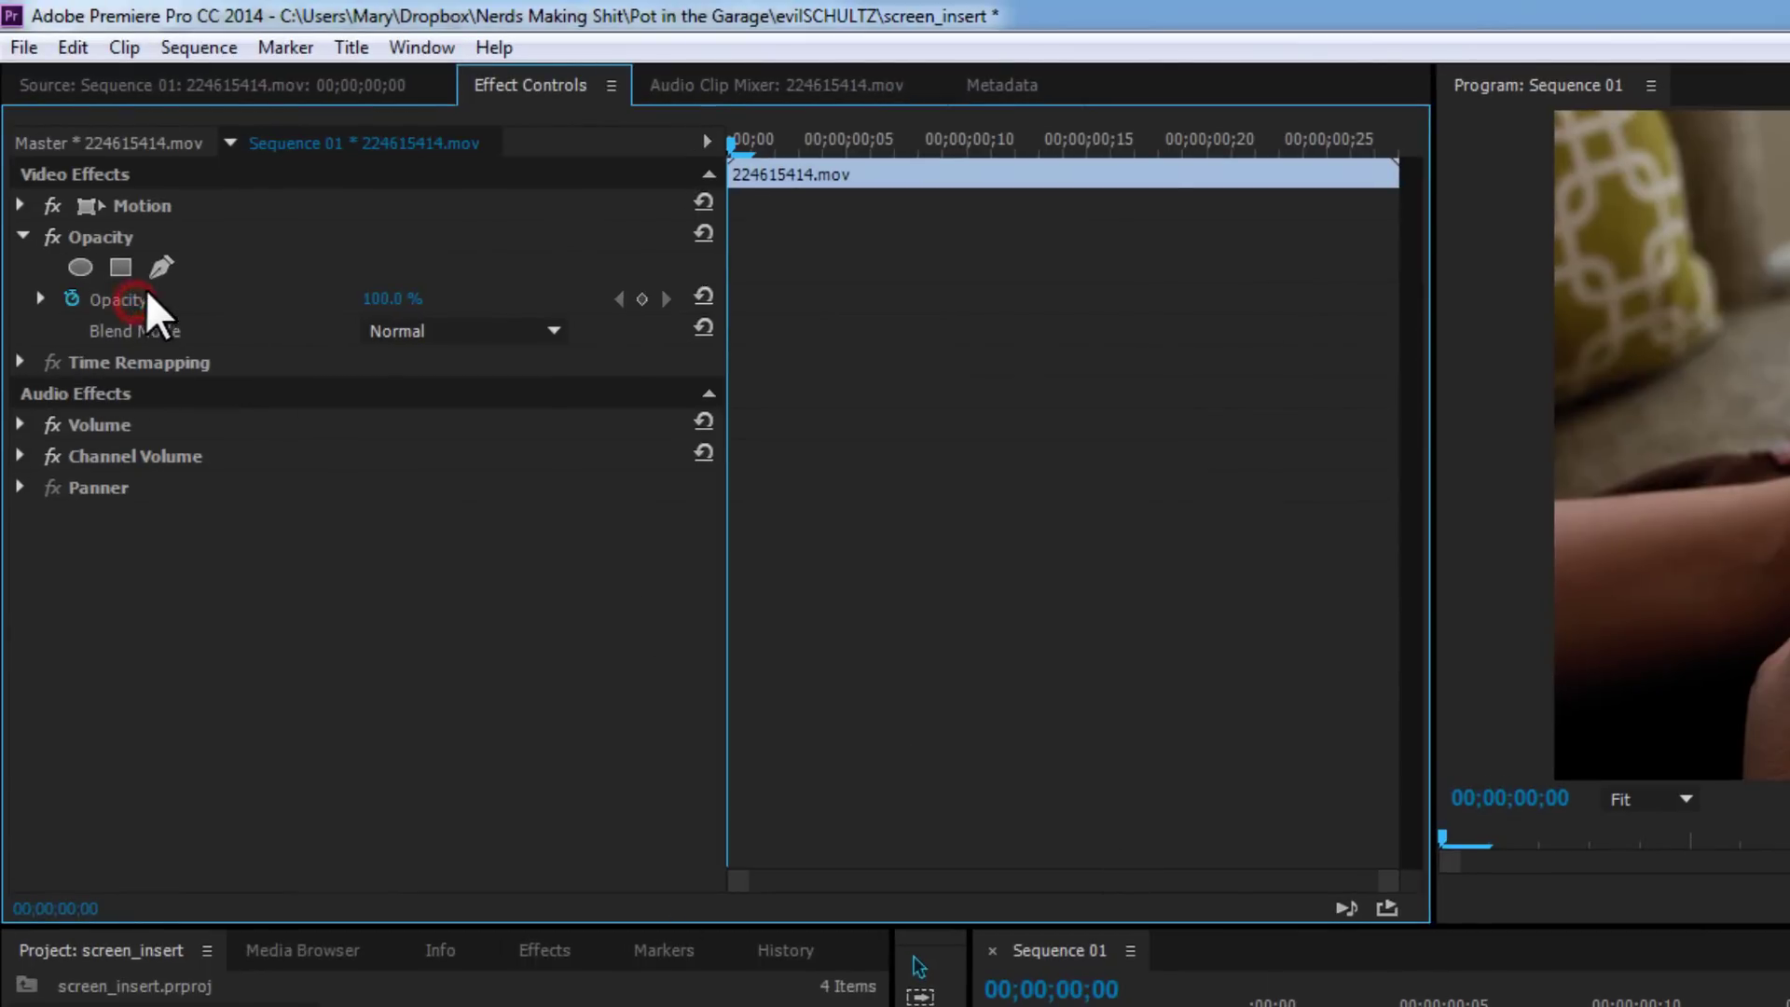
{"action": "left_click", "coordinate": [120, 238]}
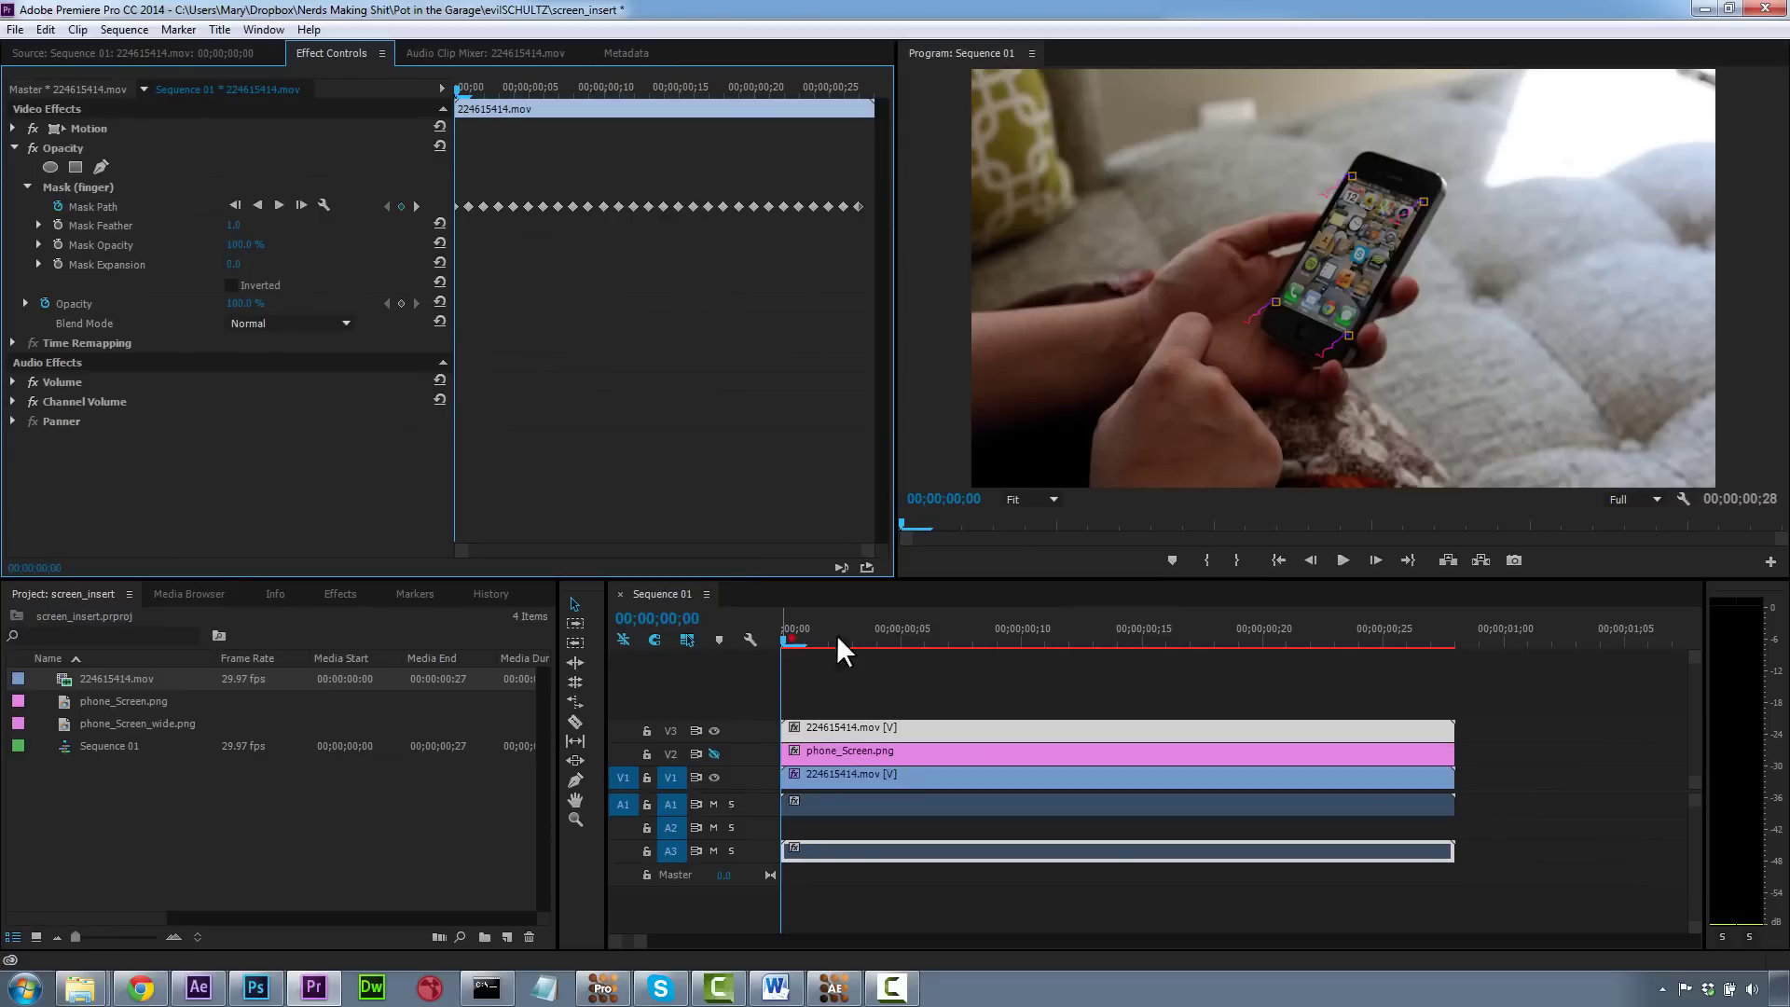
{"action": "left_click_drag", "start_coordinate": [837, 634], "coordinate": [1094, 615]}
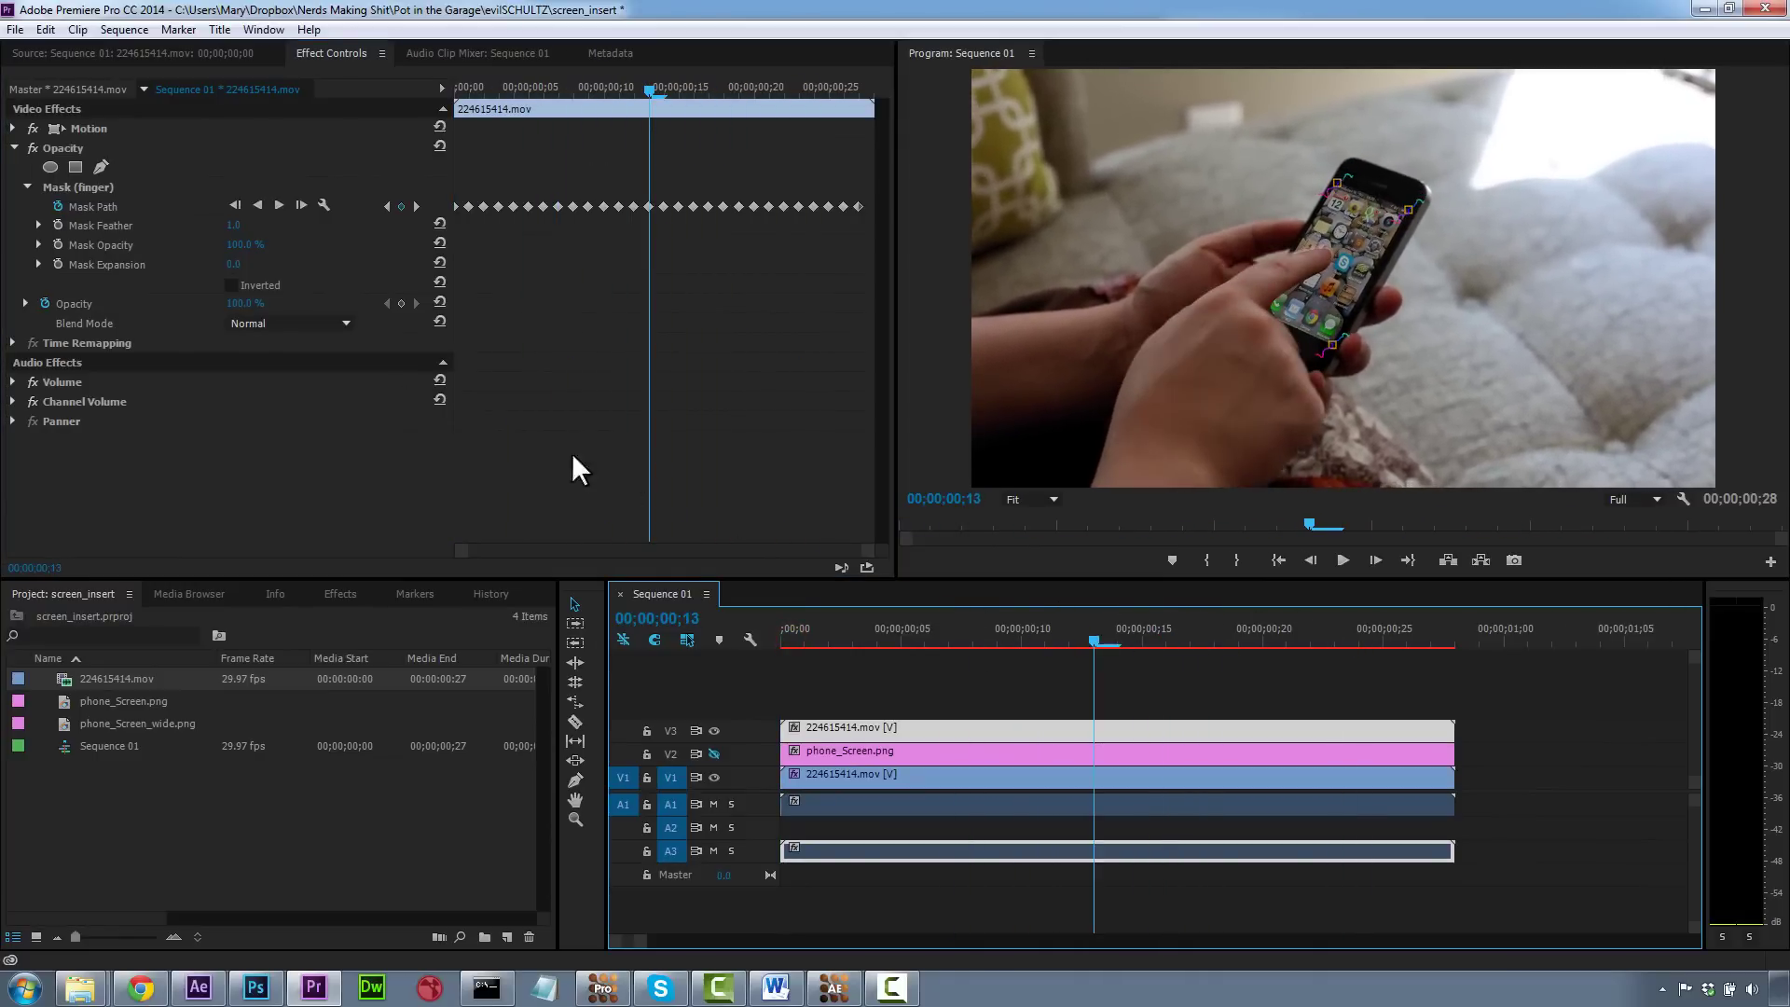
Step: Set the finger mask feather to 3 and review from the sequence start
{"action": "left_click", "coordinate": [235, 224]}
{"action": "left_click", "coordinate": [352, 239]}
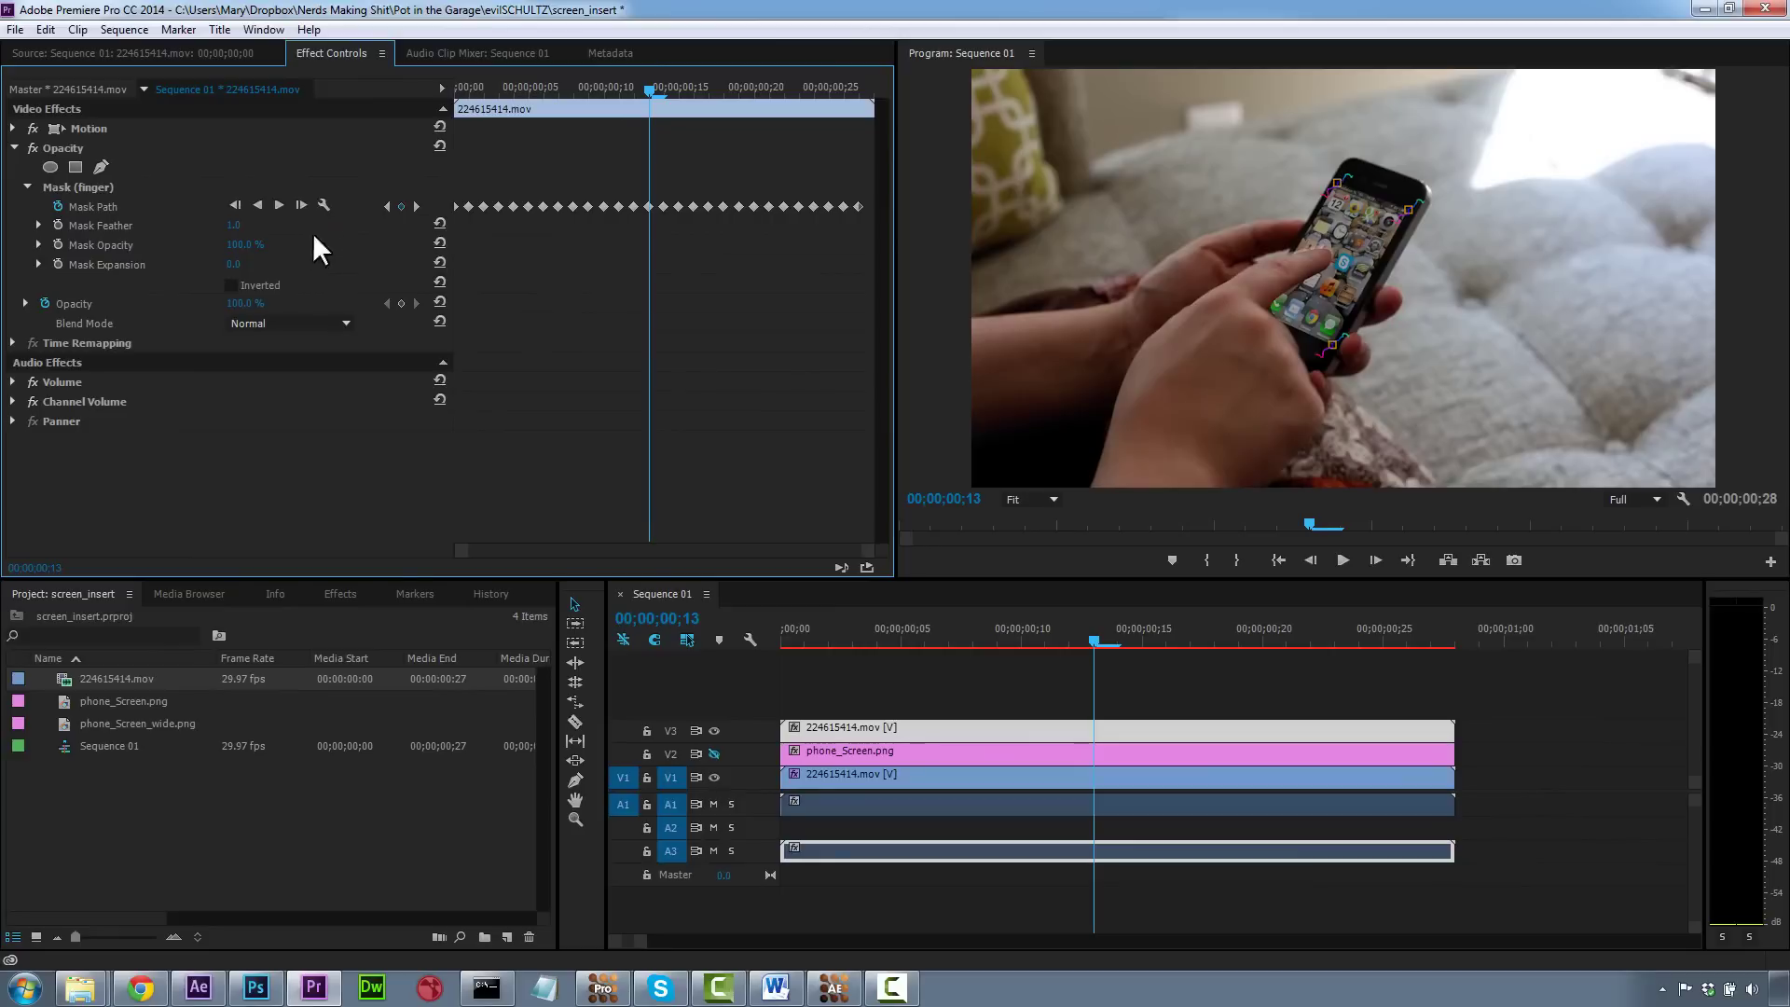
{"action": "left_click", "coordinate": [235, 225]}
{"action": "type", "text": "3"}
{"action": "left_click_drag", "start_coordinate": [1172, 629], "coordinate": [1235, 616]}
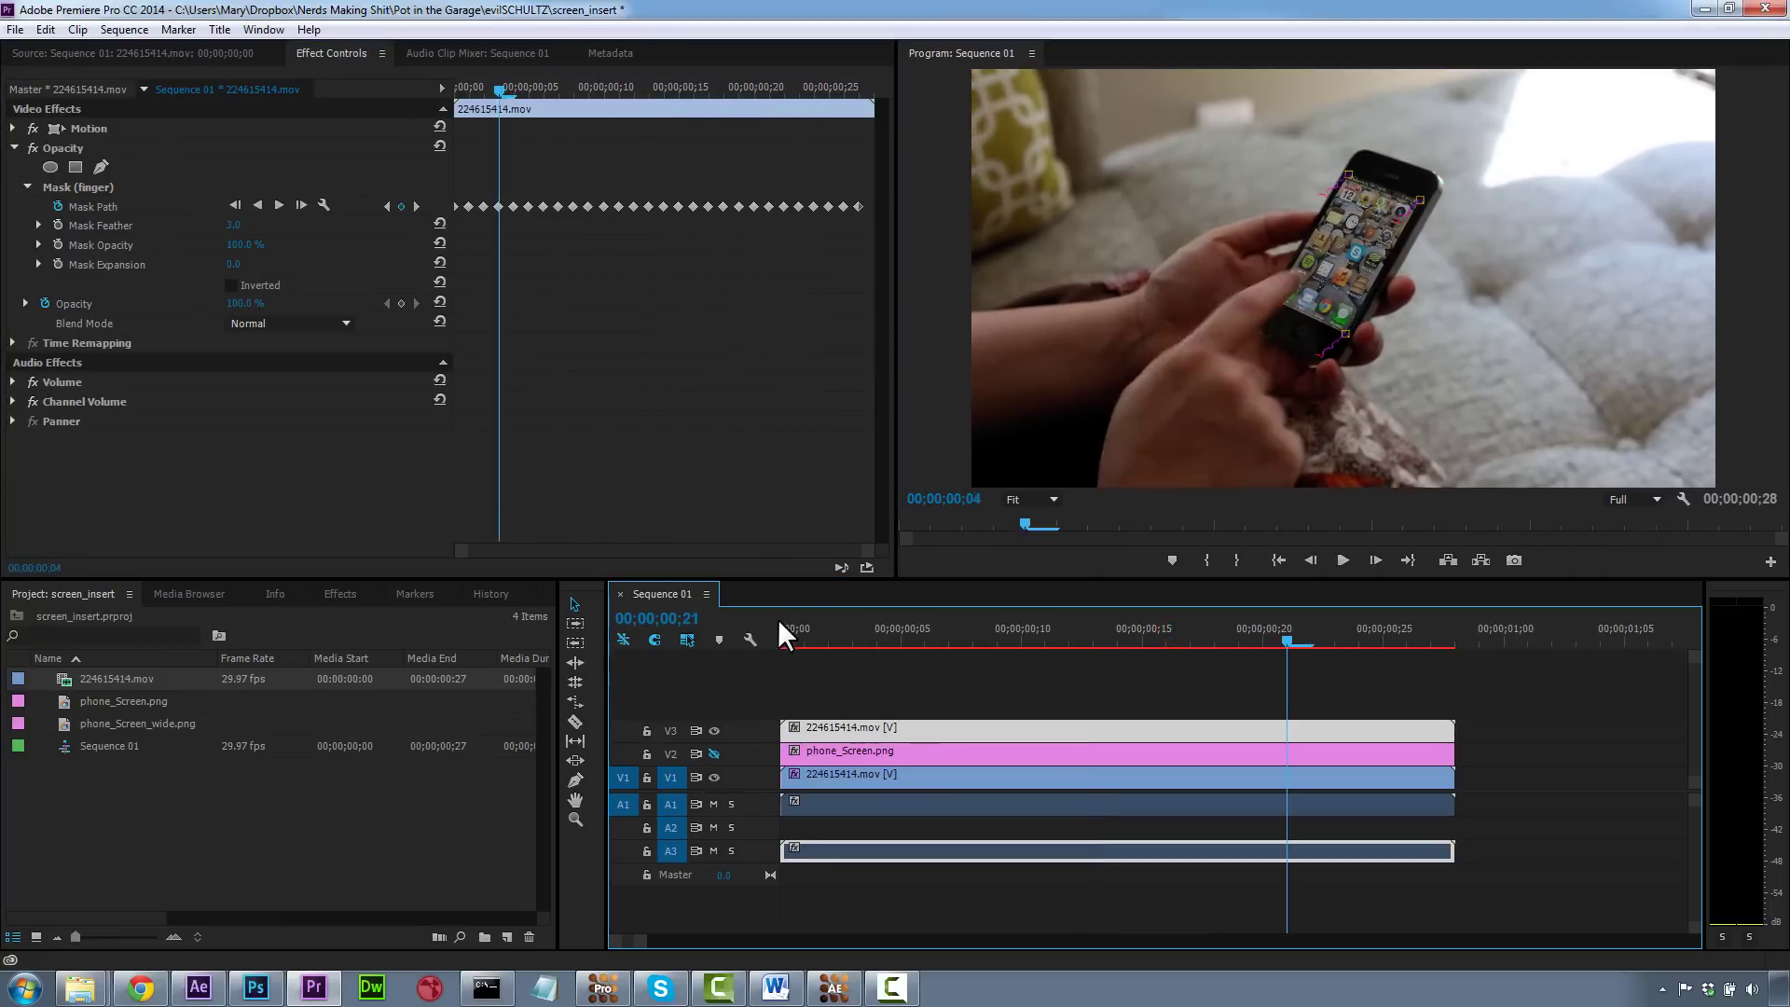
{"action": "key", "text": "Home"}
{"action": "key", "text": "space"}
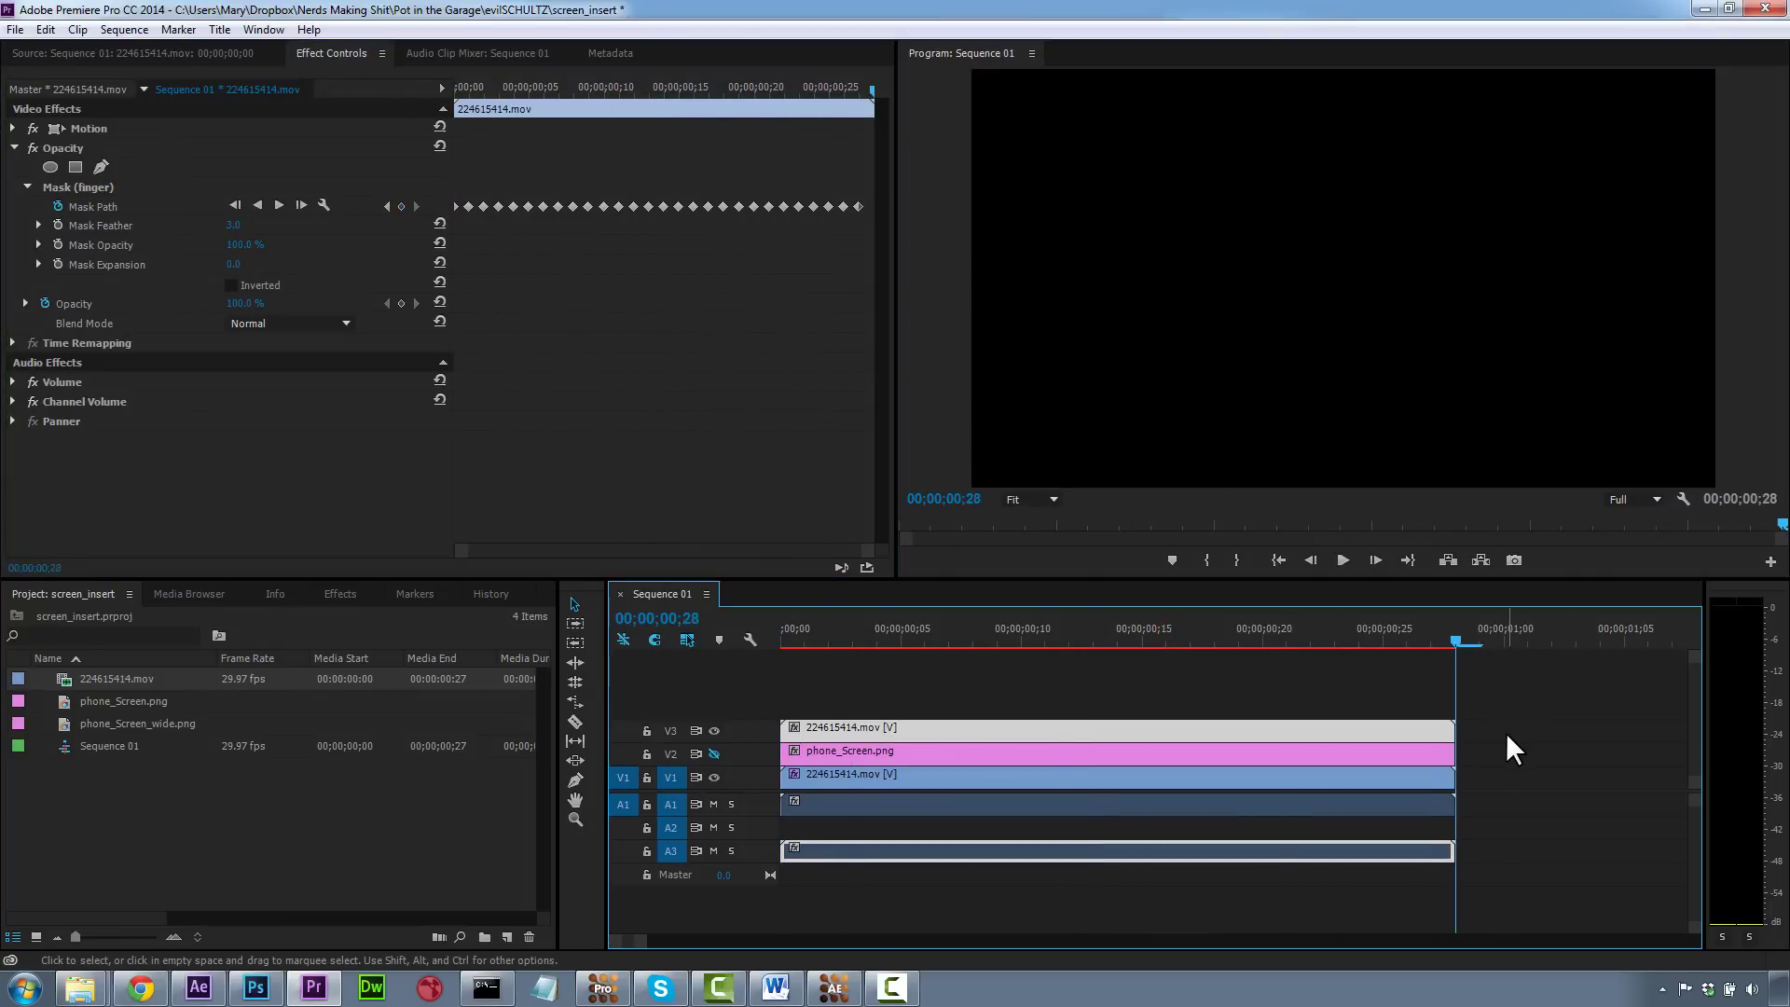